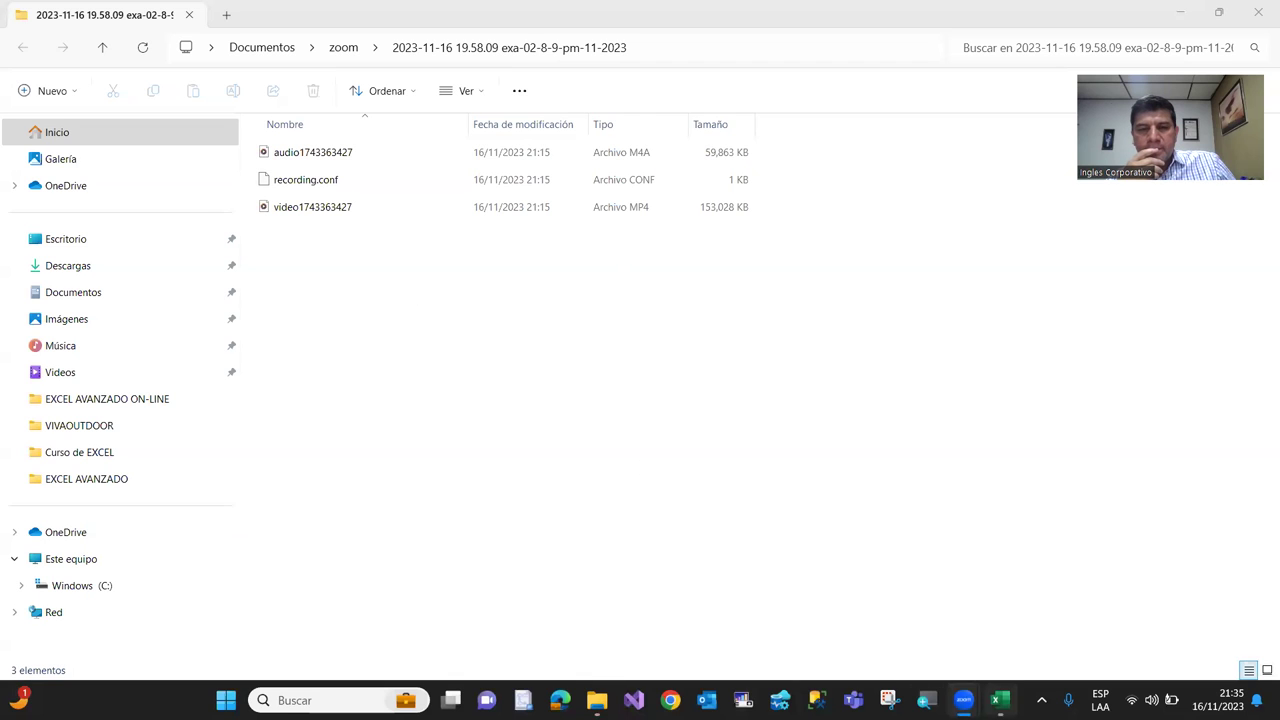
# Switch to the open Excel workbook and check the ribbon customization options for Programador, leaving the settings as they are
pyautogui.click(999, 700)
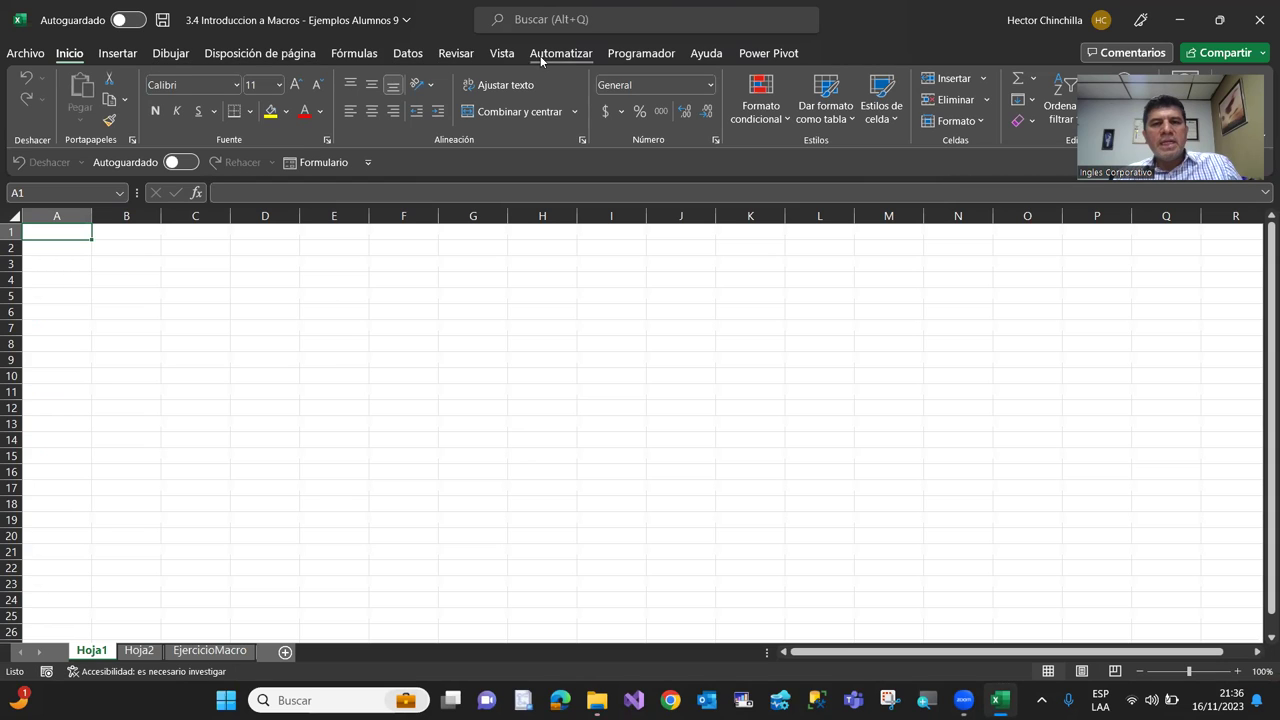
pyautogui.click(634, 56)
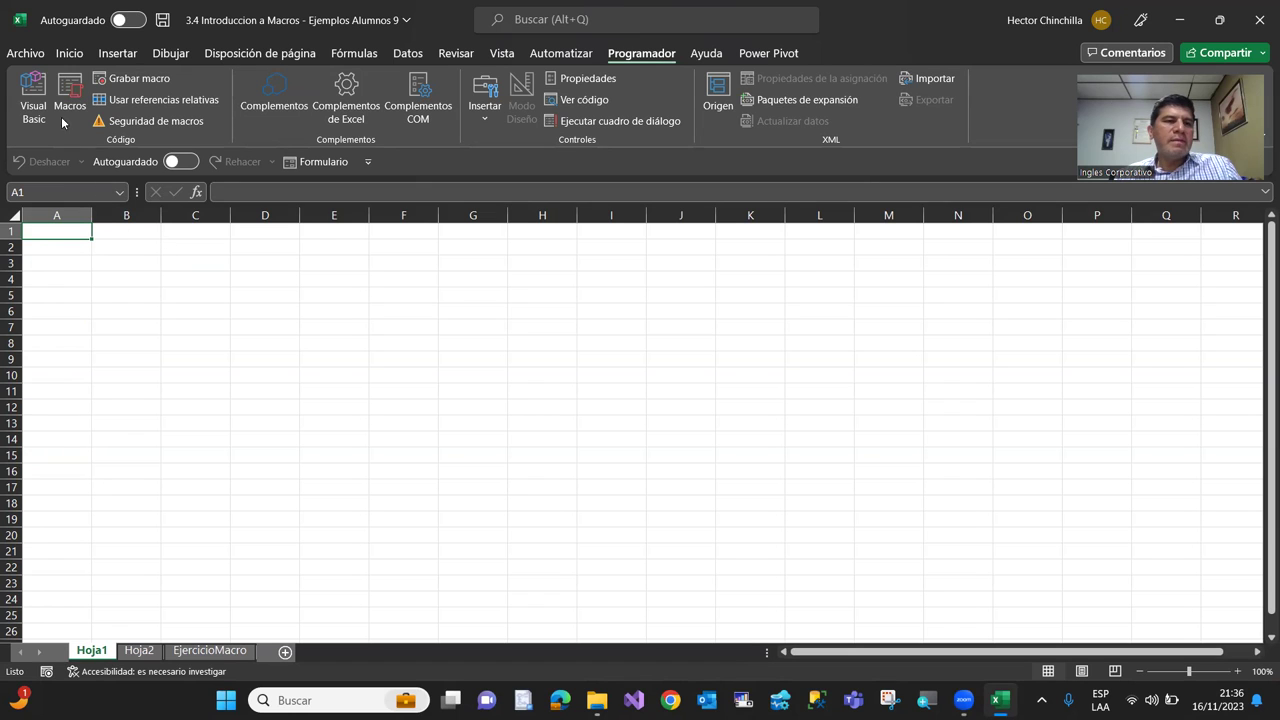
pyautogui.click(26, 54)
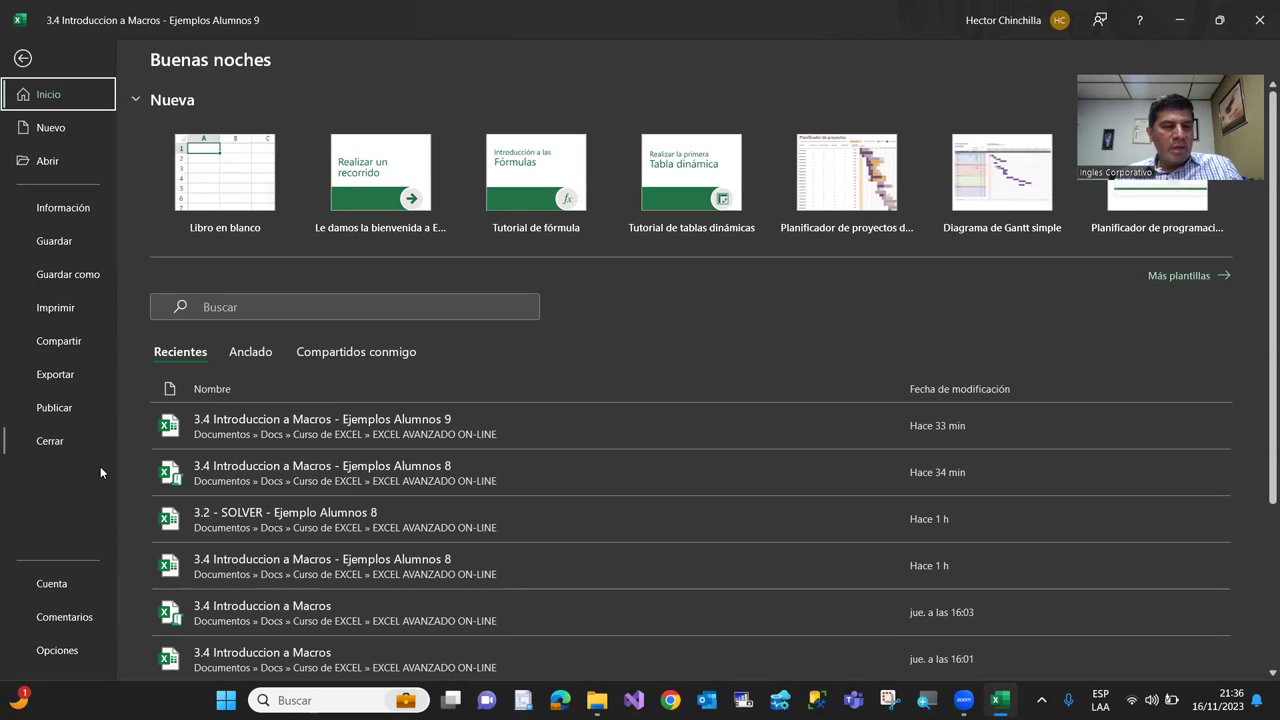
pyautogui.click(58, 651)
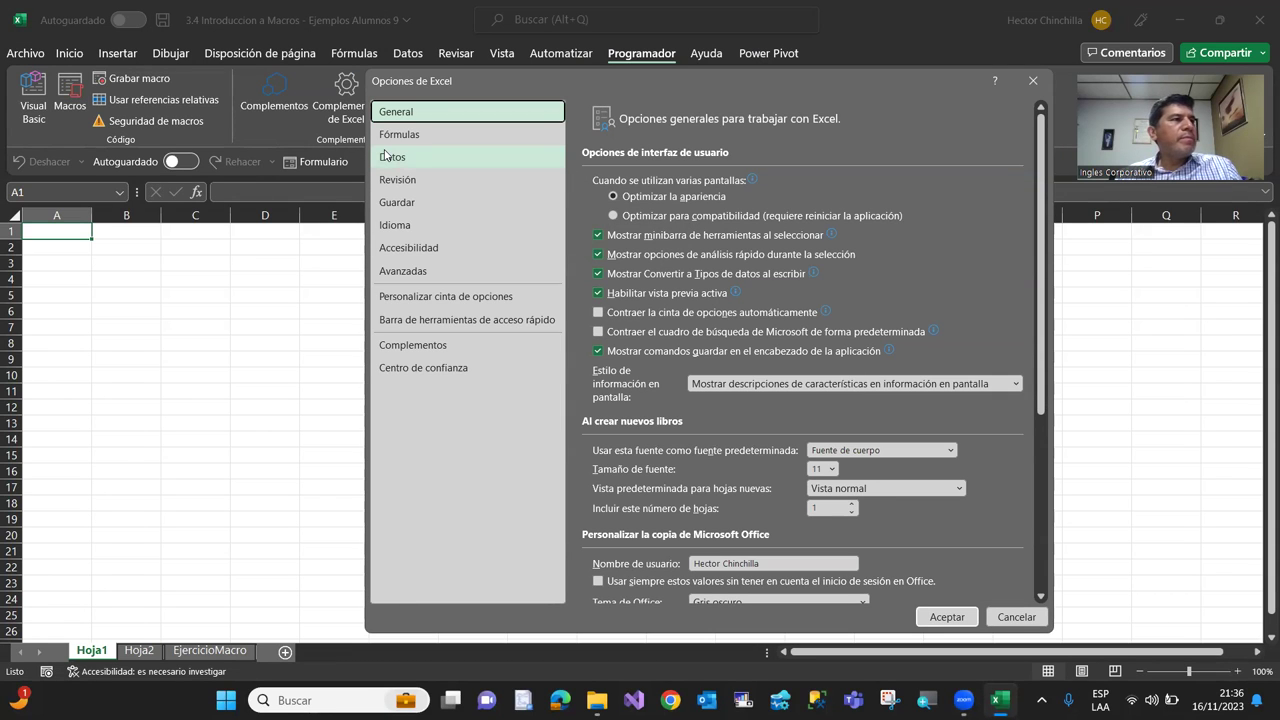
pyautogui.click(426, 297)
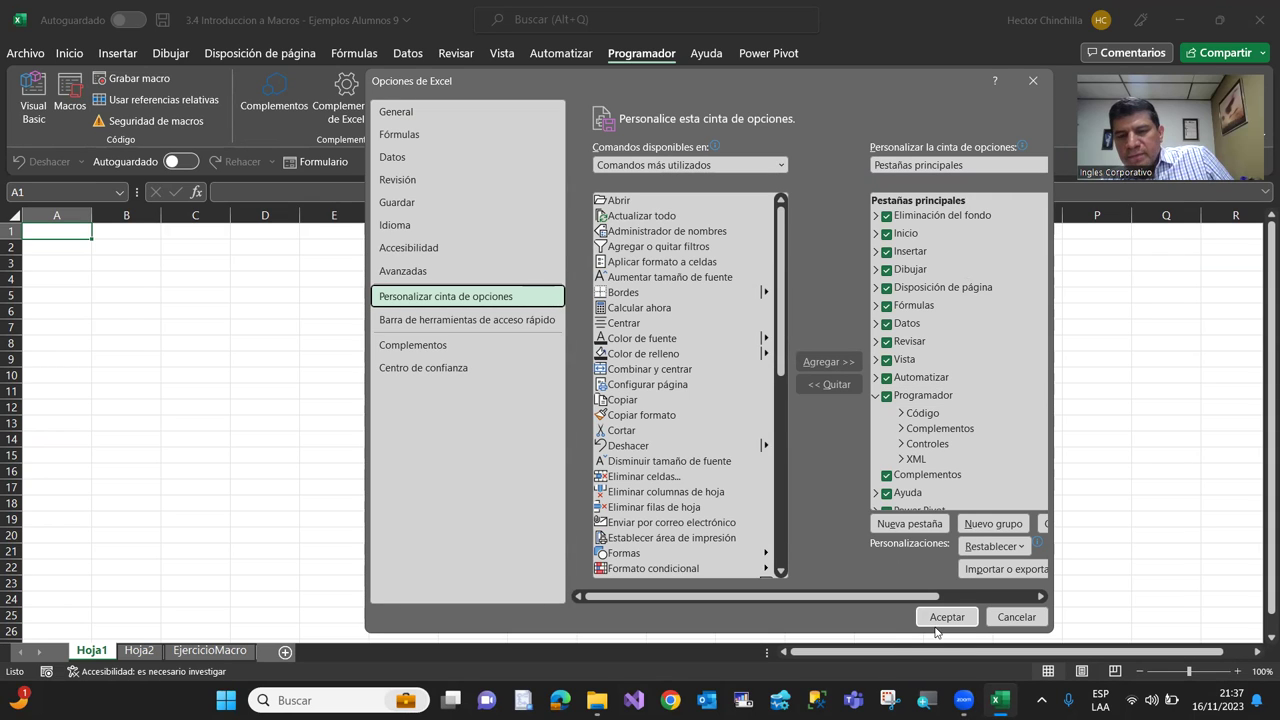
pyautogui.click(1006, 625)
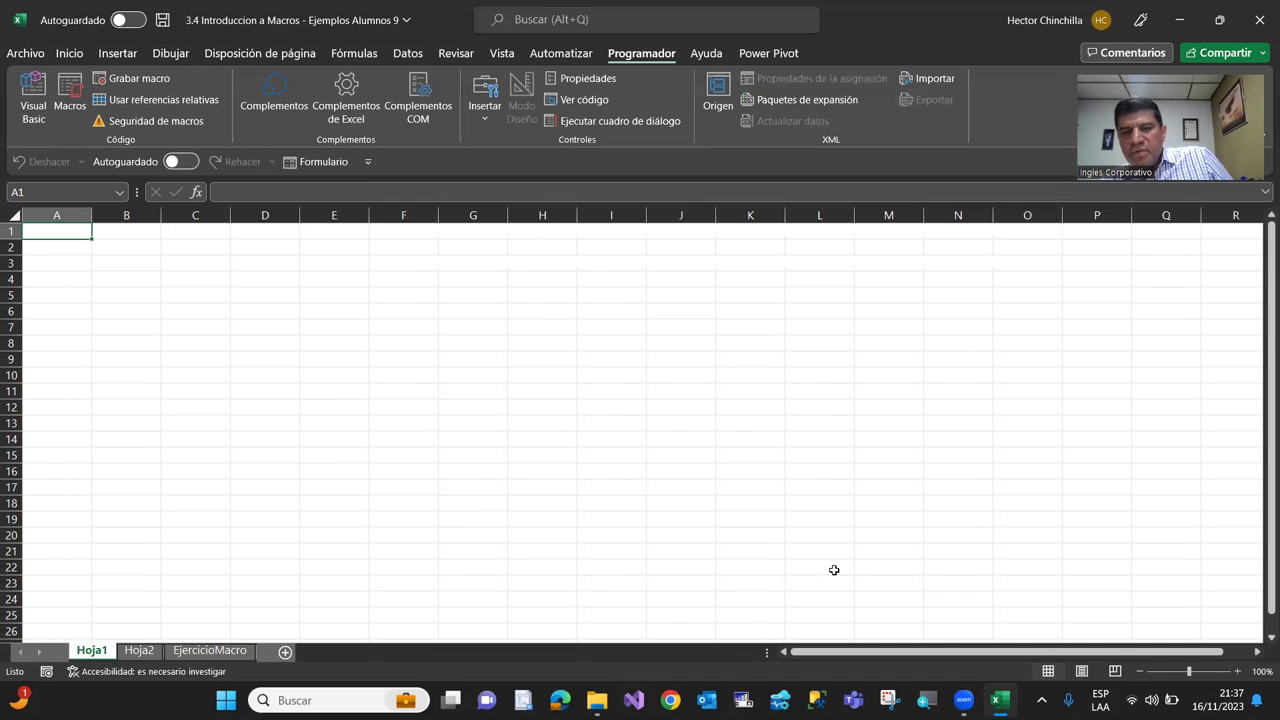
pyautogui.click(346, 340)
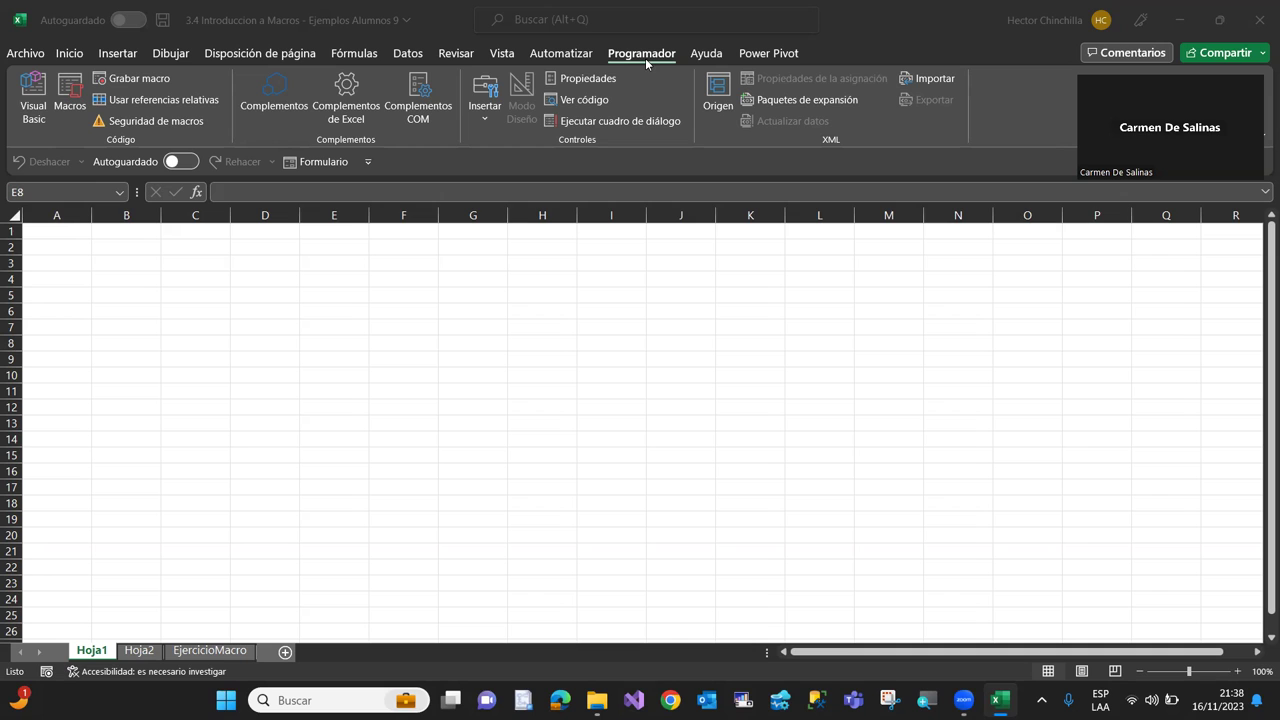
# Examine the macro commands offered among the Vista commands, including viewing, recording and using relative references
pyautogui.click(505, 57)
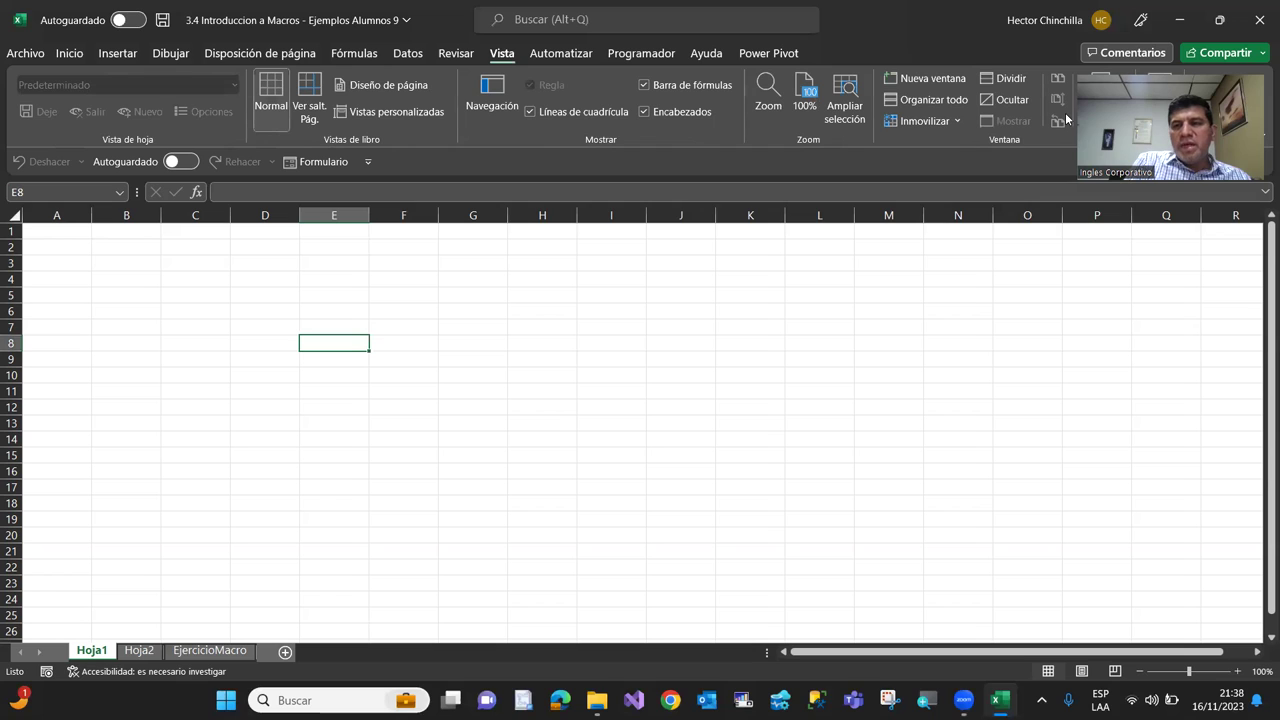
pyautogui.moveTo(1177, 64); pyautogui.dragTo(1189, 246)
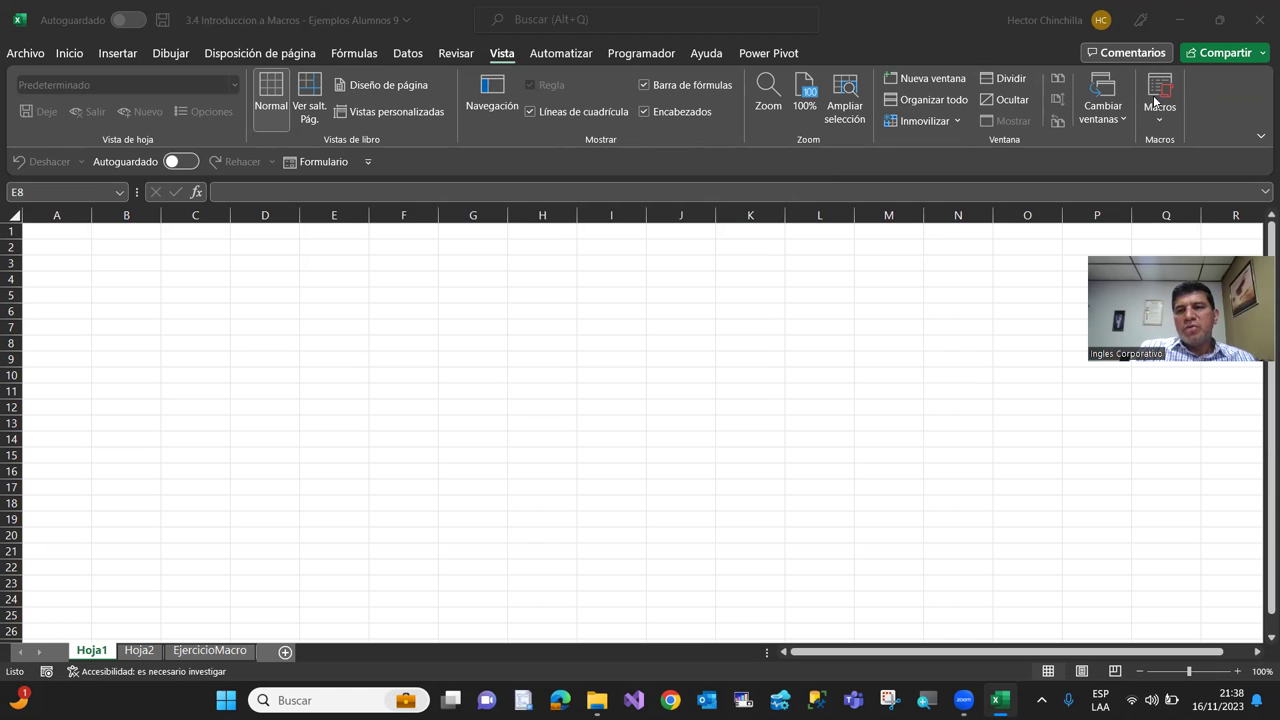
pyautogui.click(1212, 95)
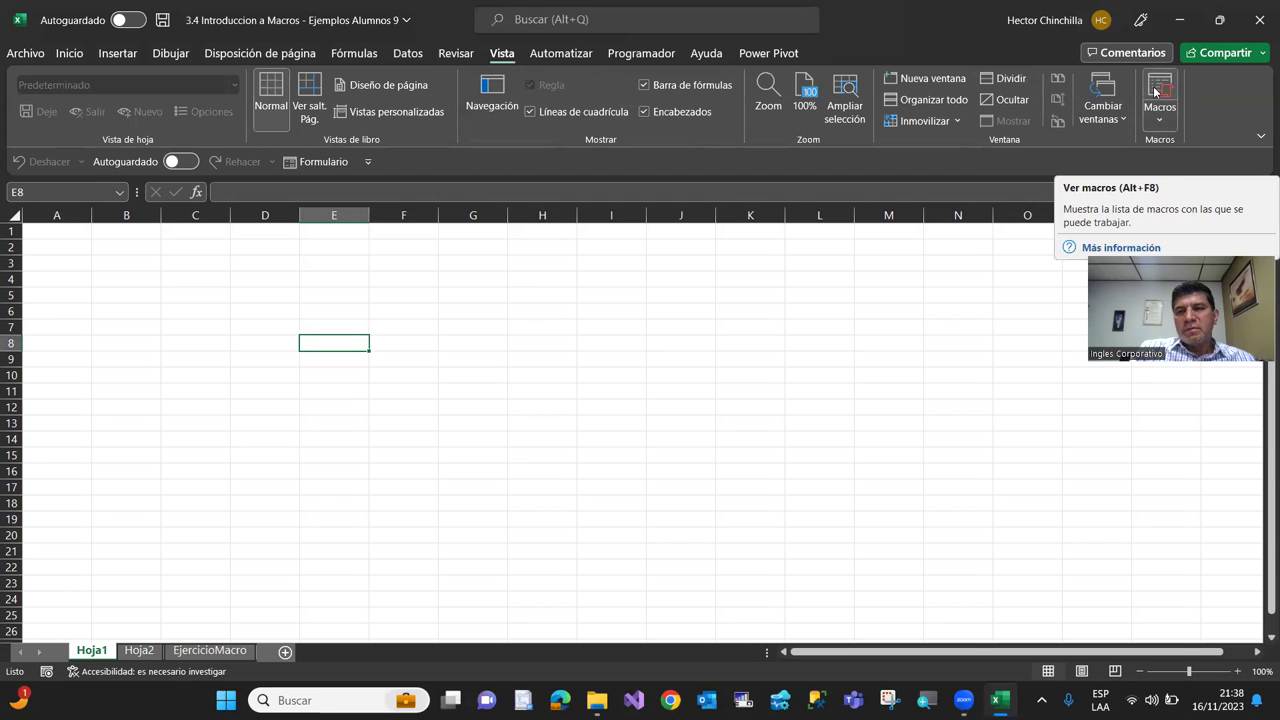
pyautogui.click(1160, 121)
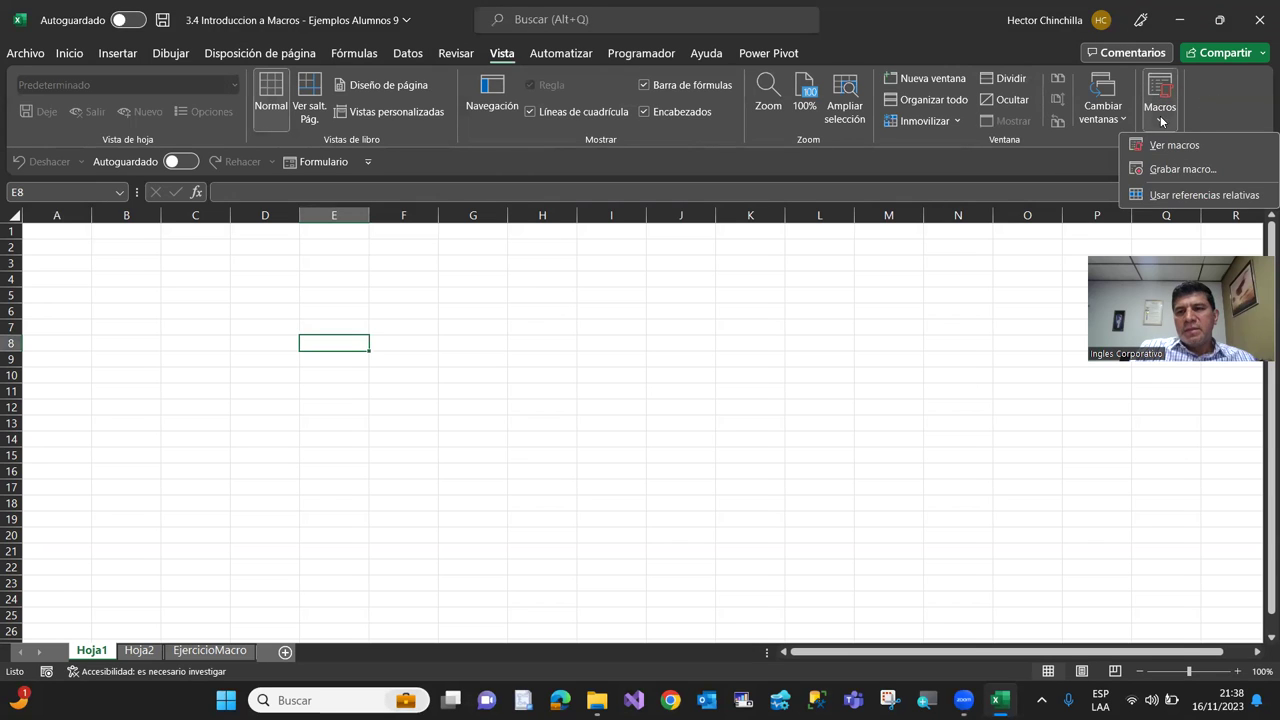
pyautogui.click(1212, 98)
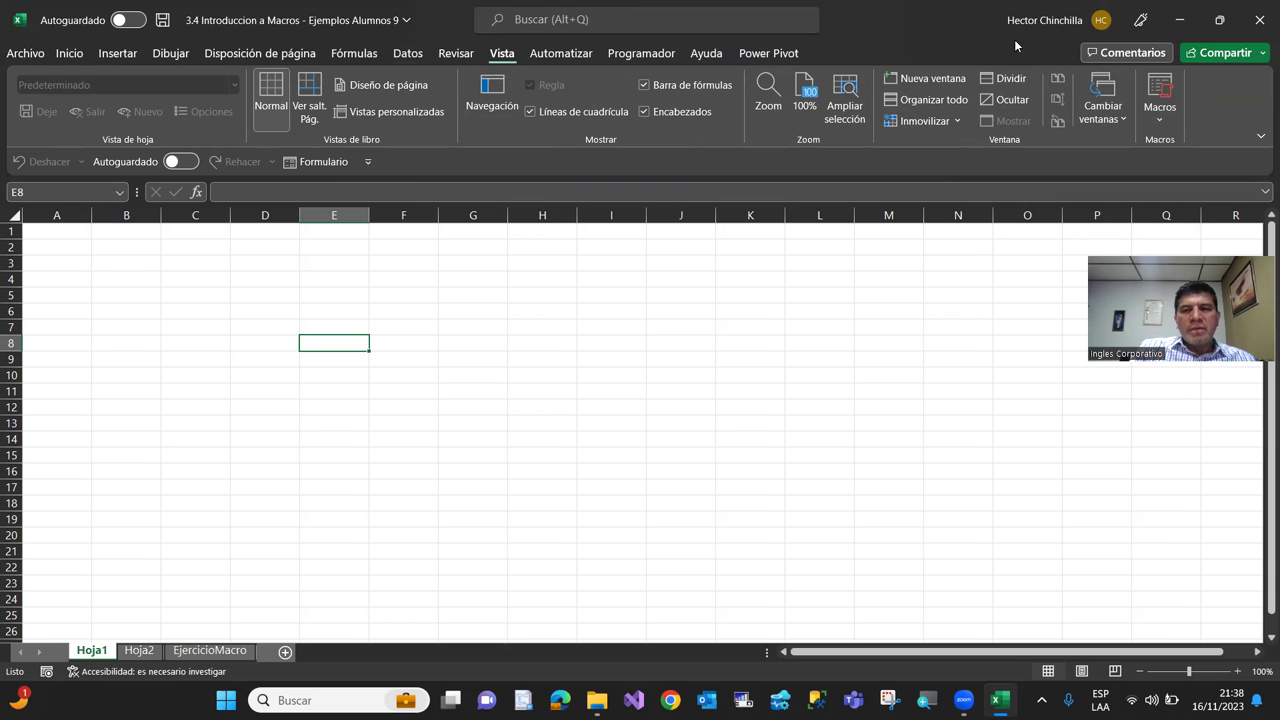
pyautogui.click(1161, 131)
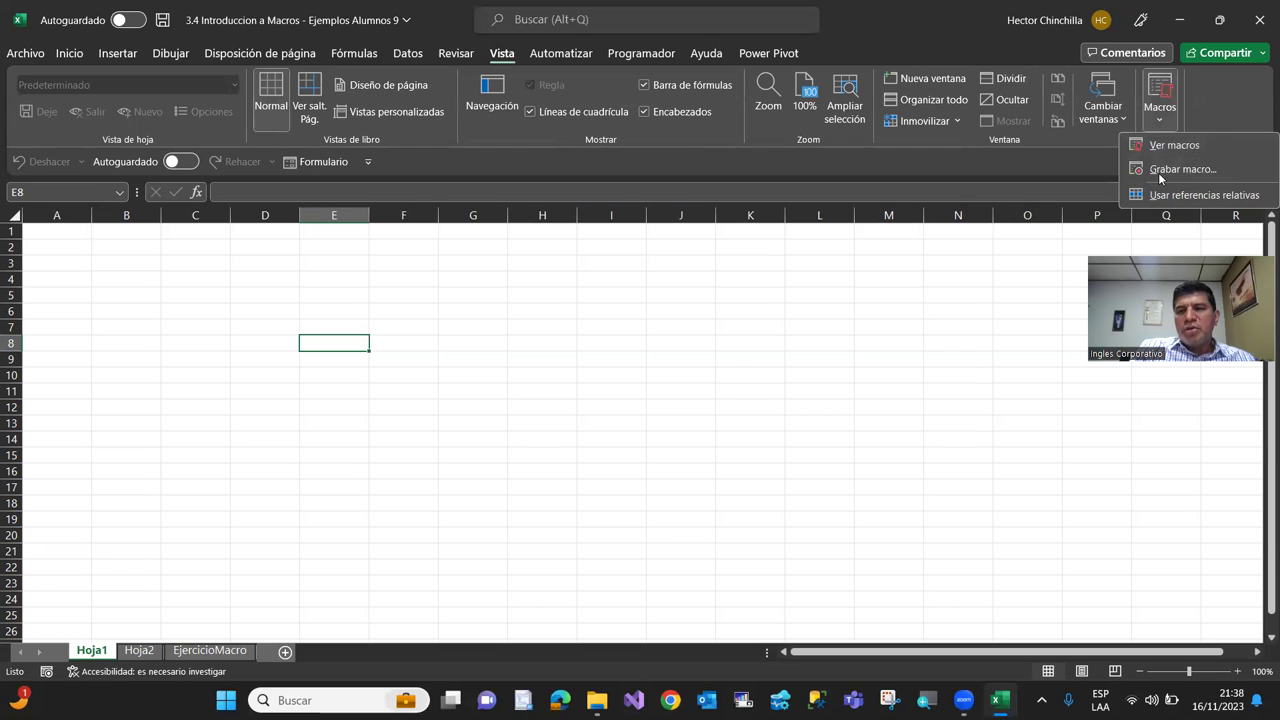
pyautogui.click(844, 282)
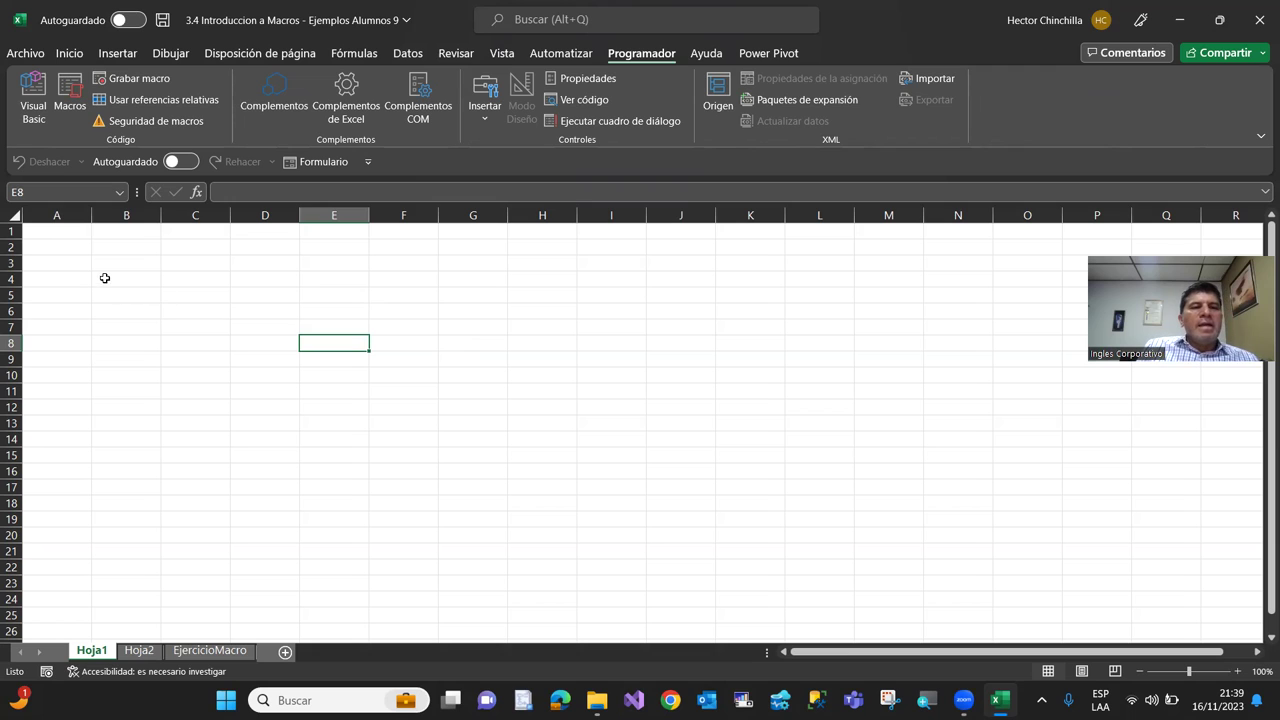
pyautogui.click(66, 233)
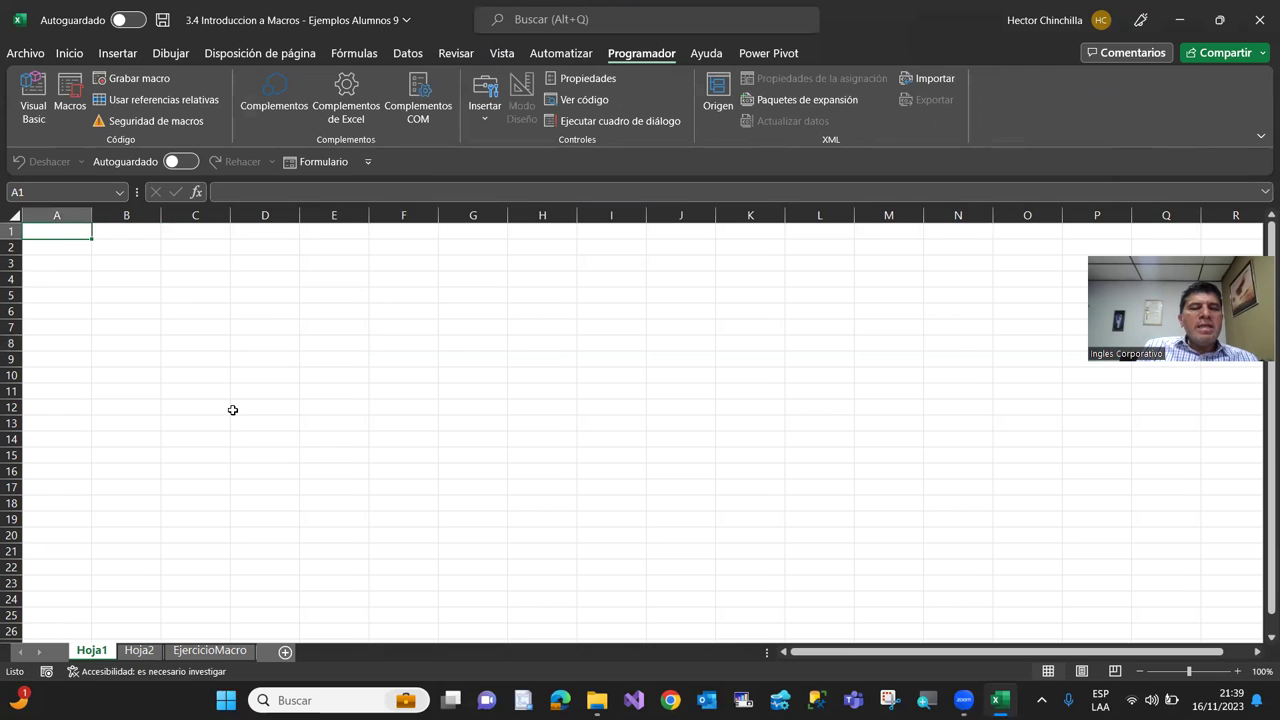
pyautogui.click(118, 362)
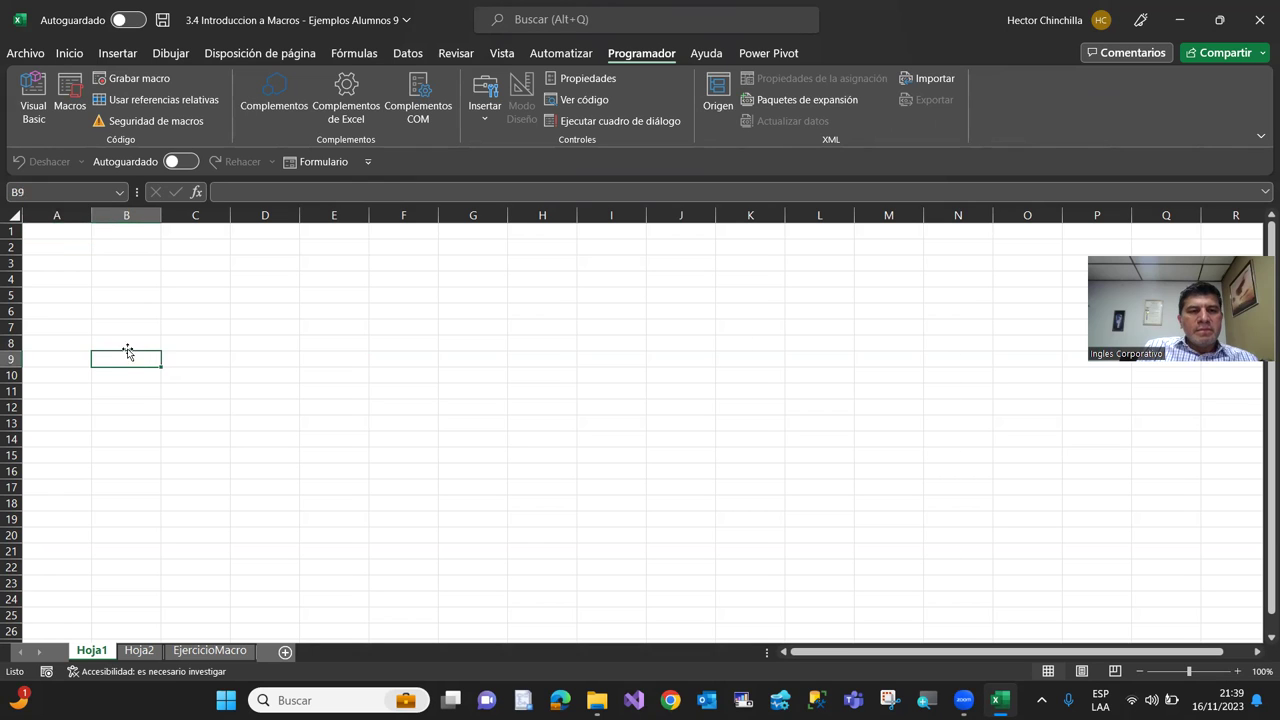
pyautogui.click(69, 234)
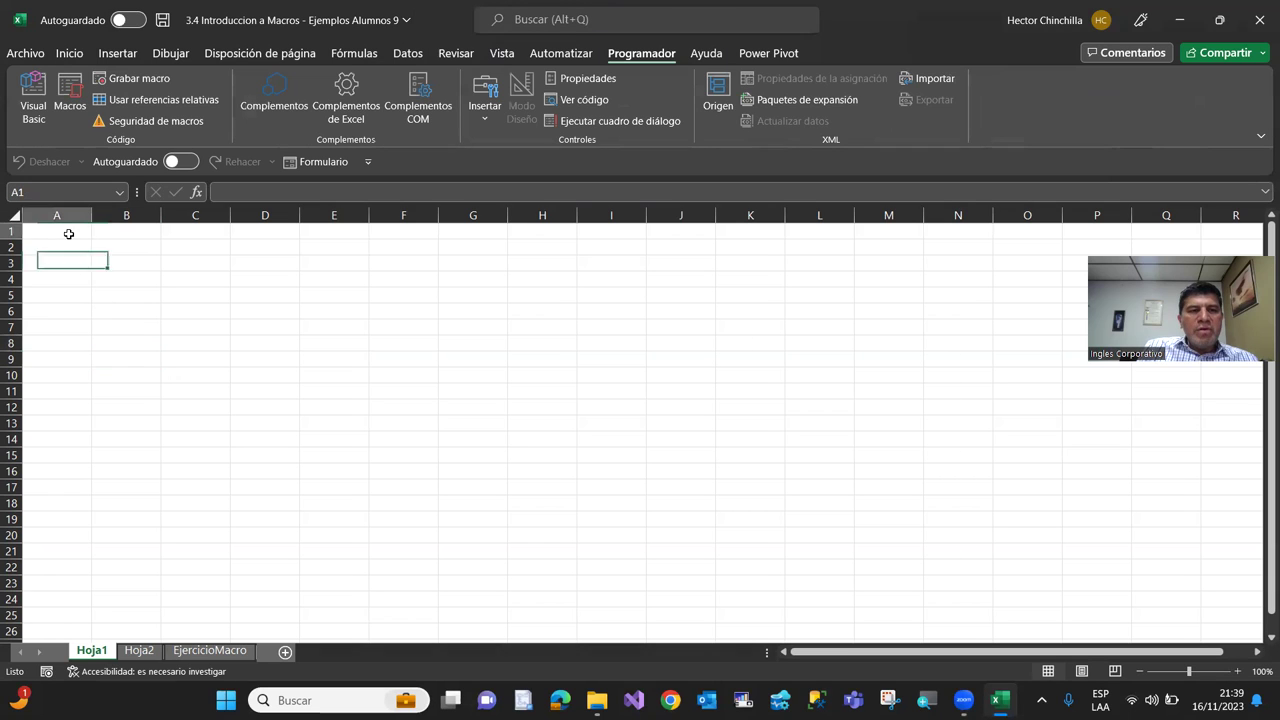
pyautogui.click(76, 314)
pyautogui.click(66, 233)
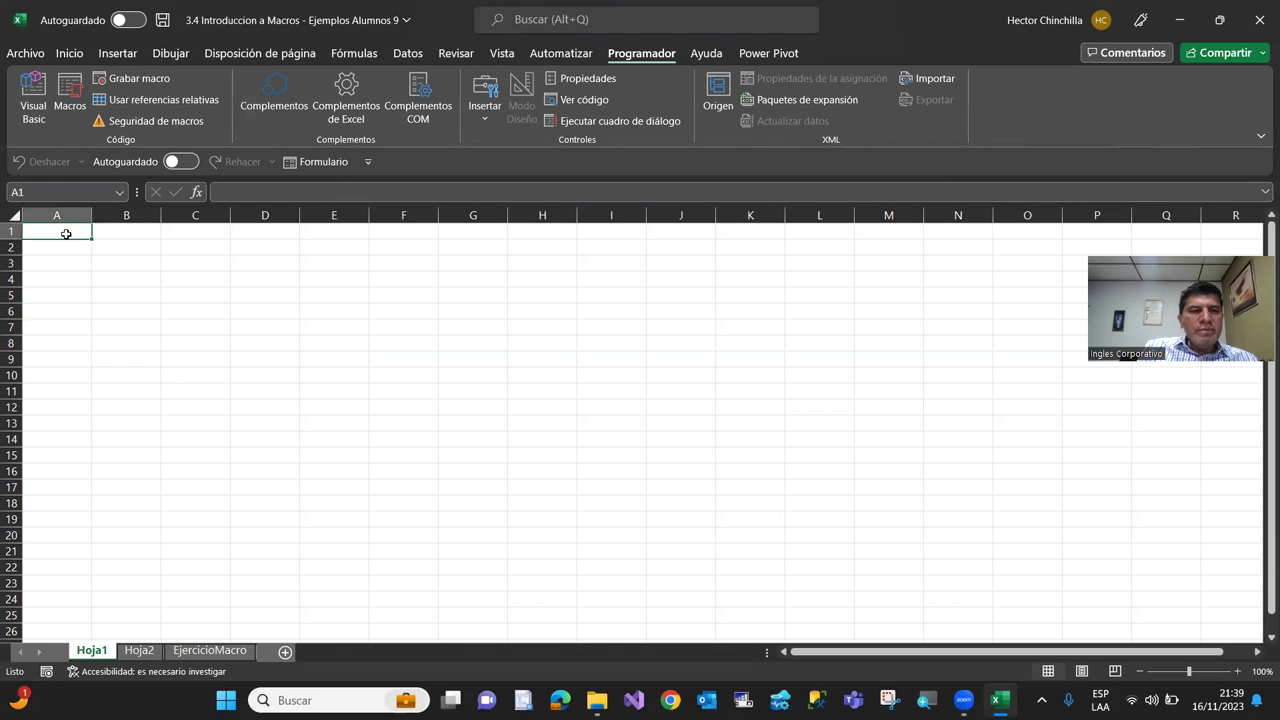
pyautogui.click(64, 287)
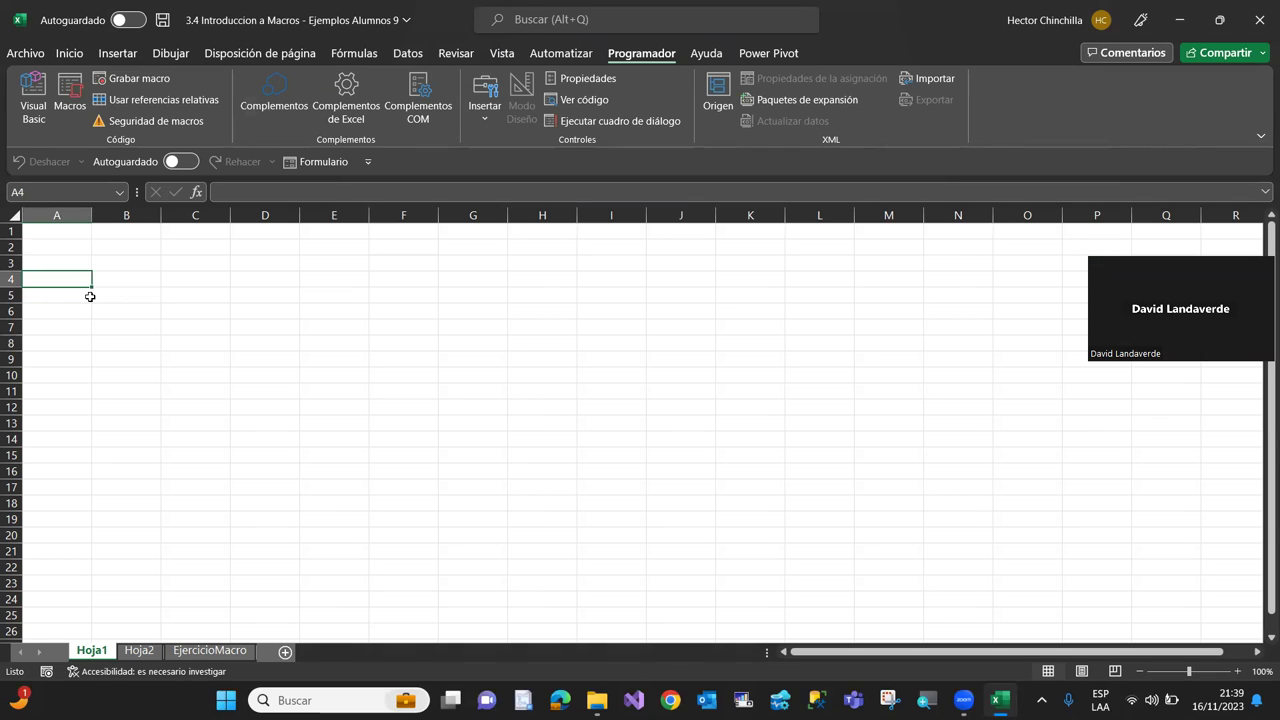
pyautogui.click(66, 331)
pyautogui.click(180, 370)
pyautogui.click(74, 292)
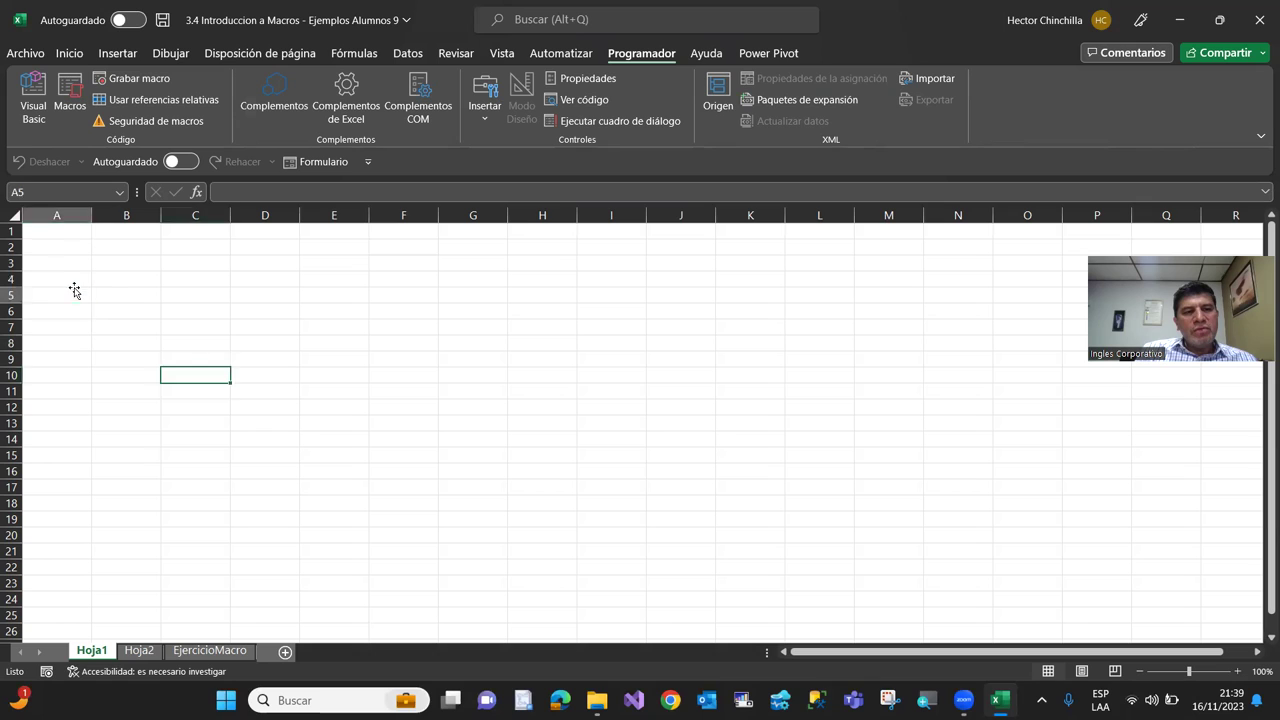
pyautogui.click(59, 351)
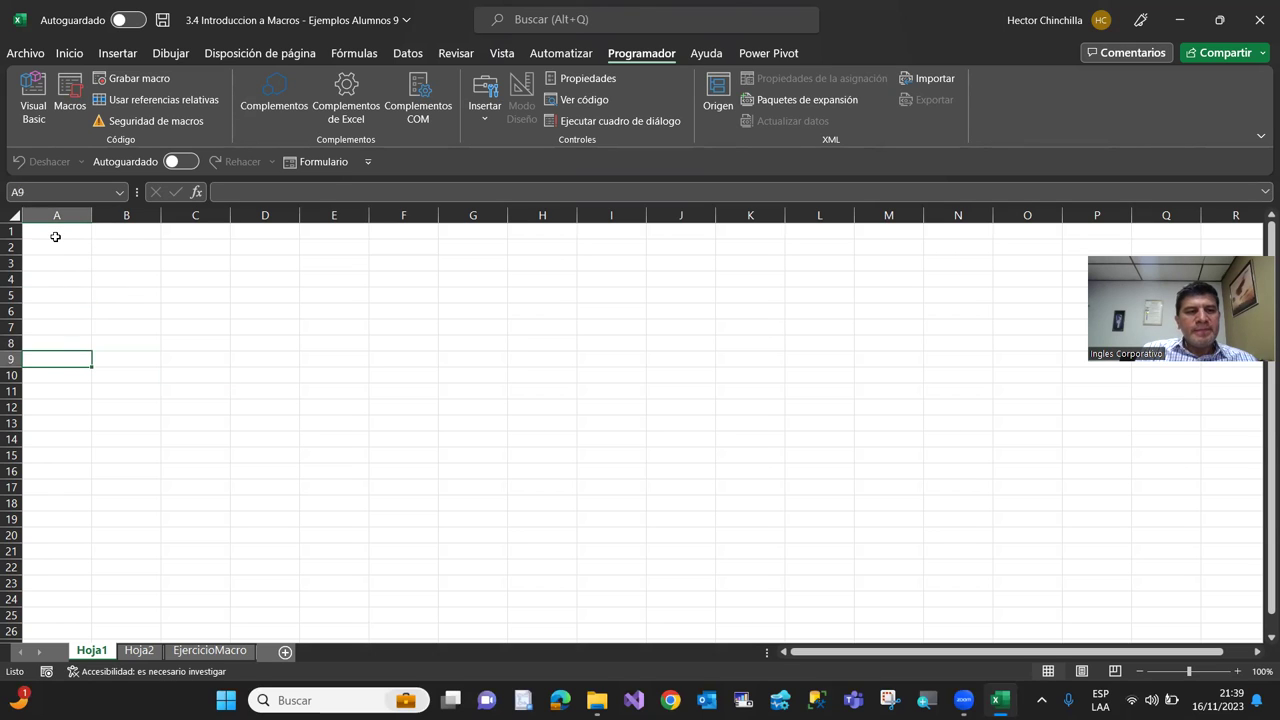
pyautogui.click(55, 236)
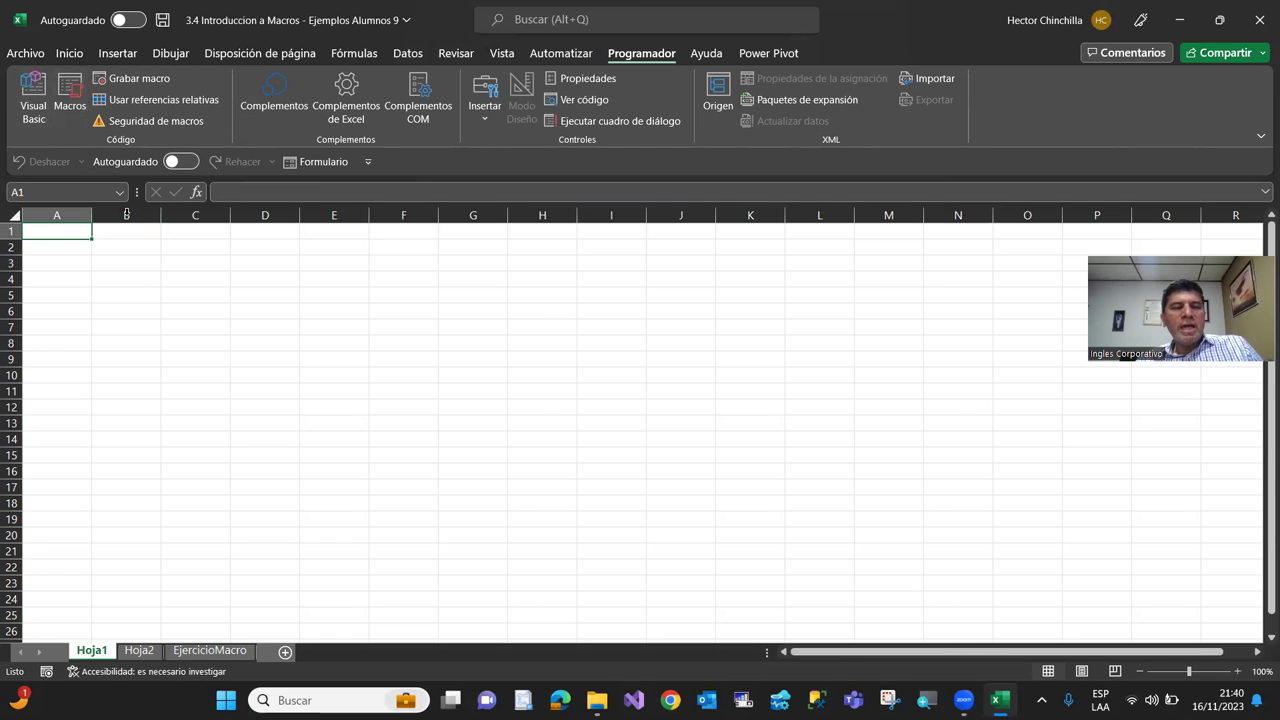
# Switch repeatedly between the Hoja1 worksheet and the Visual Basic editor, viewing the project and properties, and finish in the worksheet
pyautogui.click(32, 104)
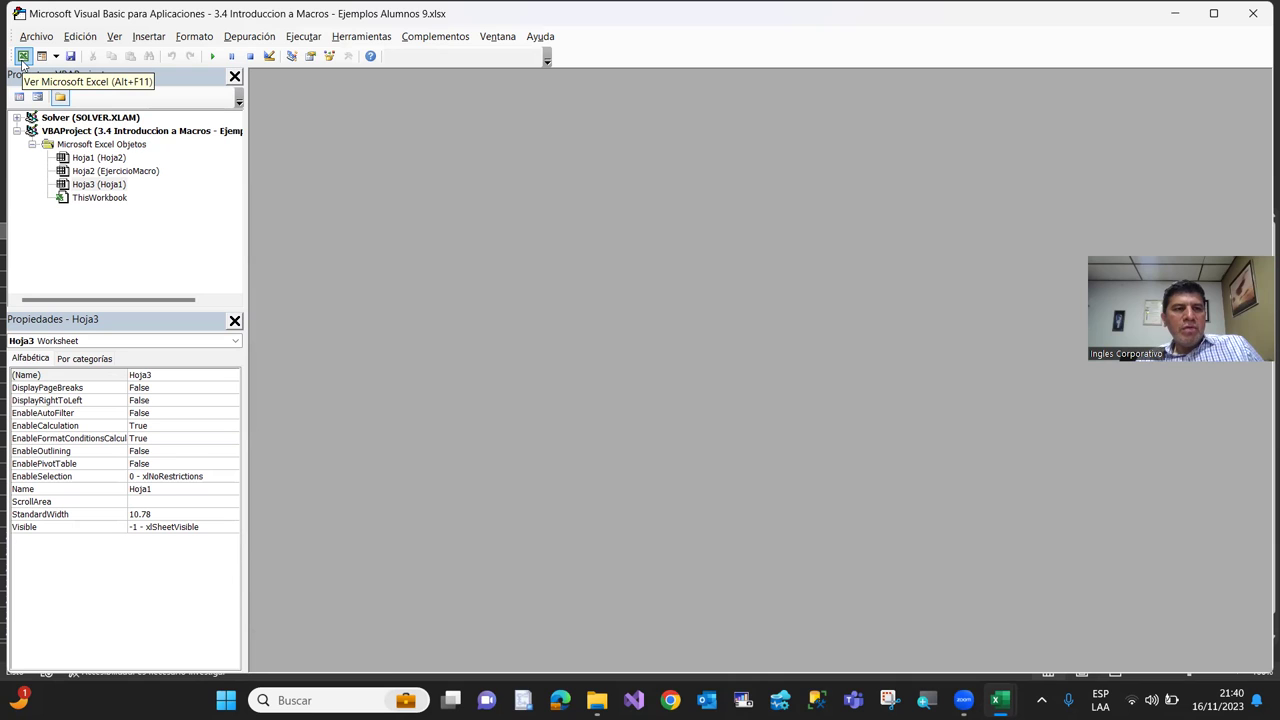
pyautogui.click(22, 57)
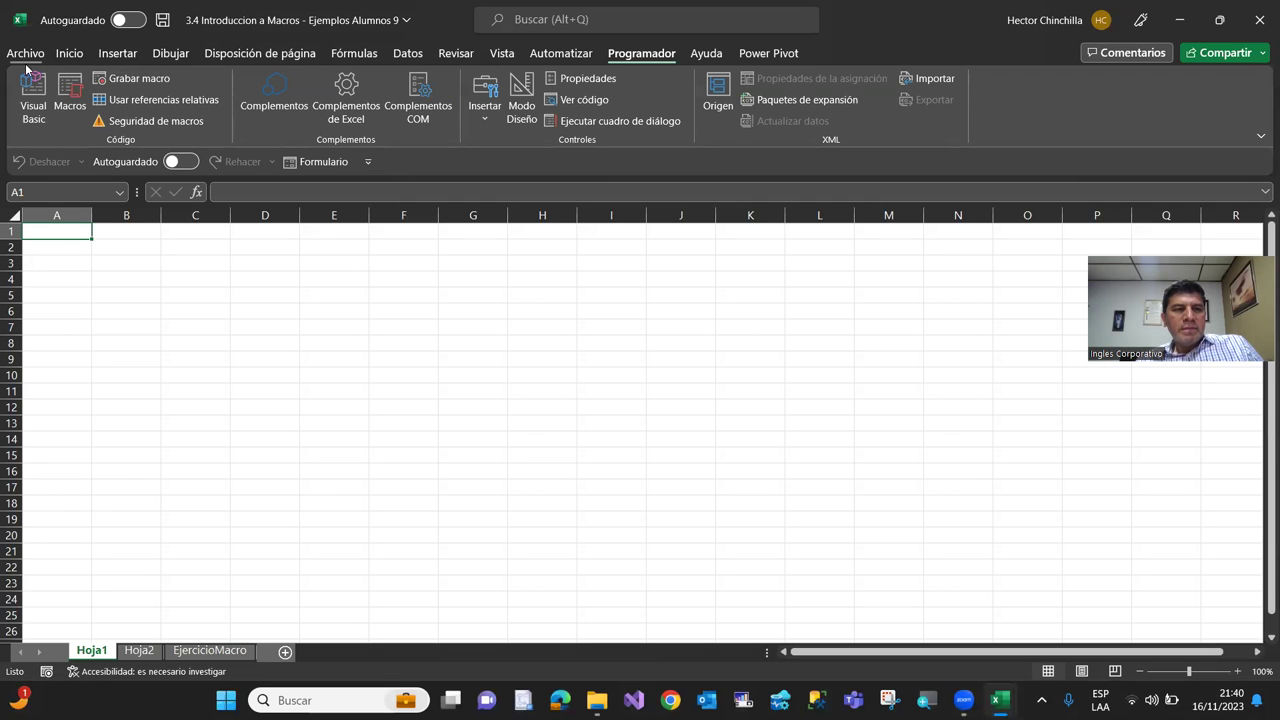
pyautogui.click(32, 87)
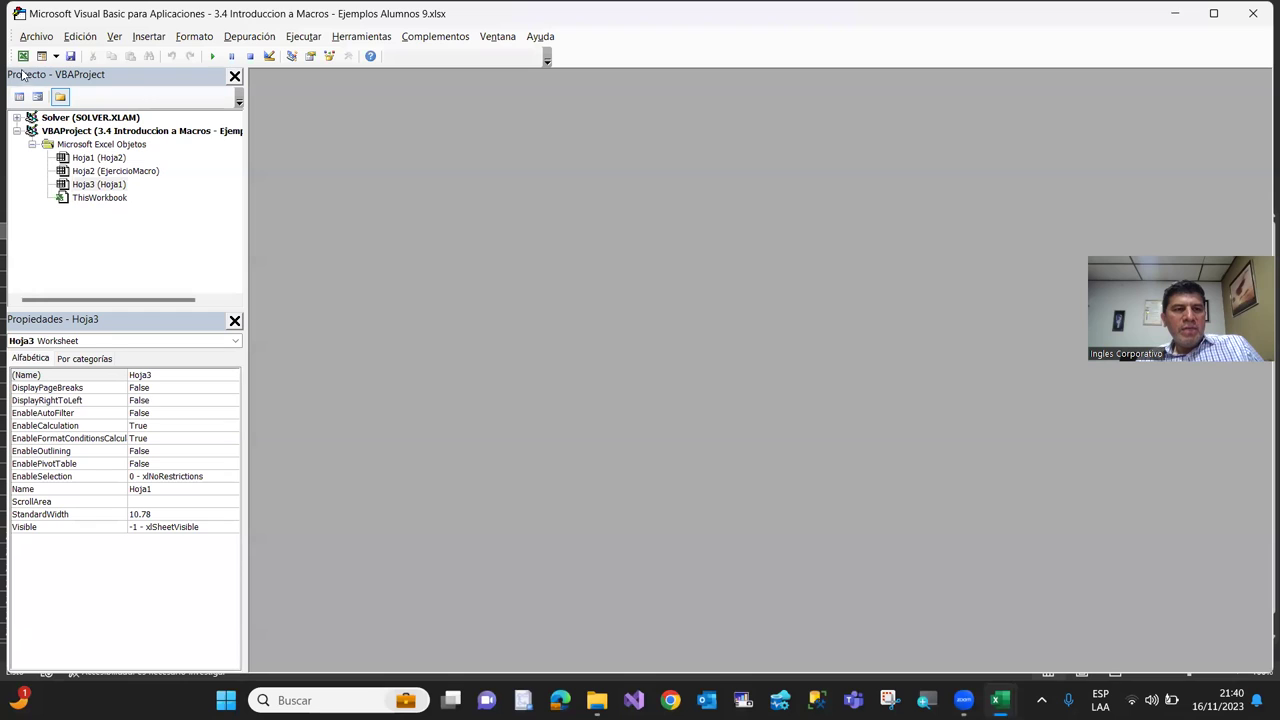
pyautogui.click(22, 57)
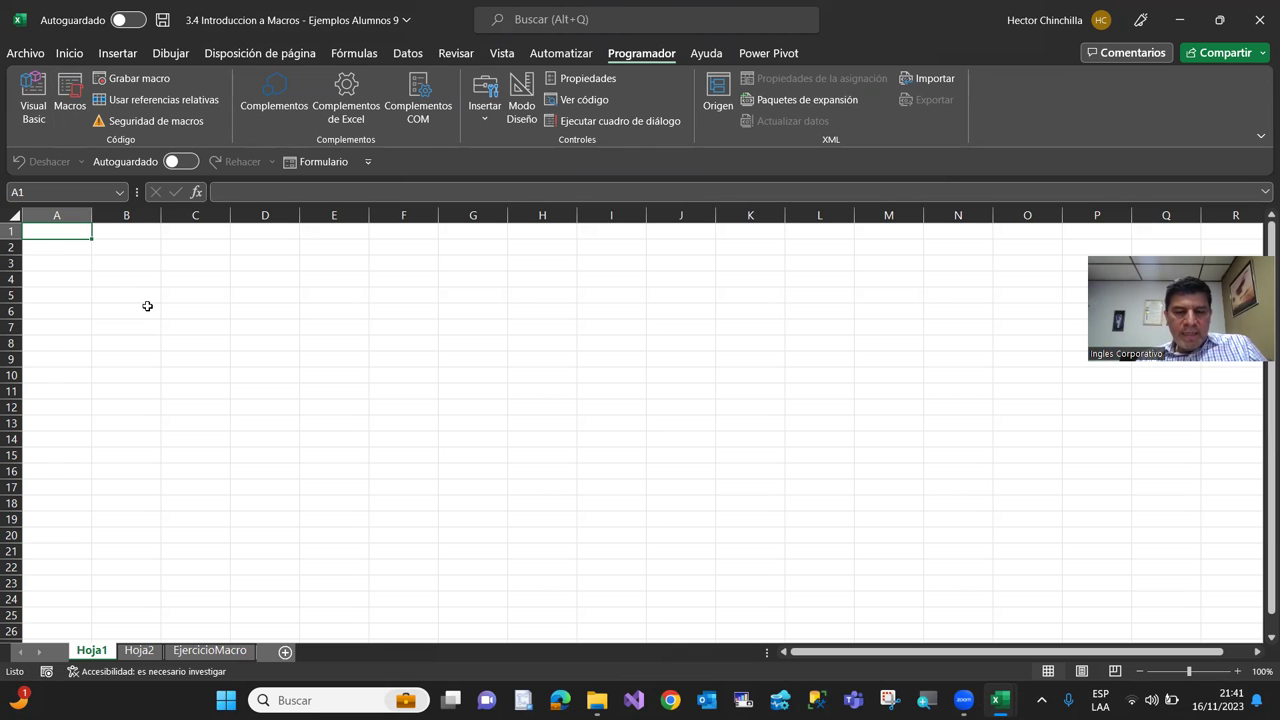
pyautogui.hotkey('alt', 'F11')
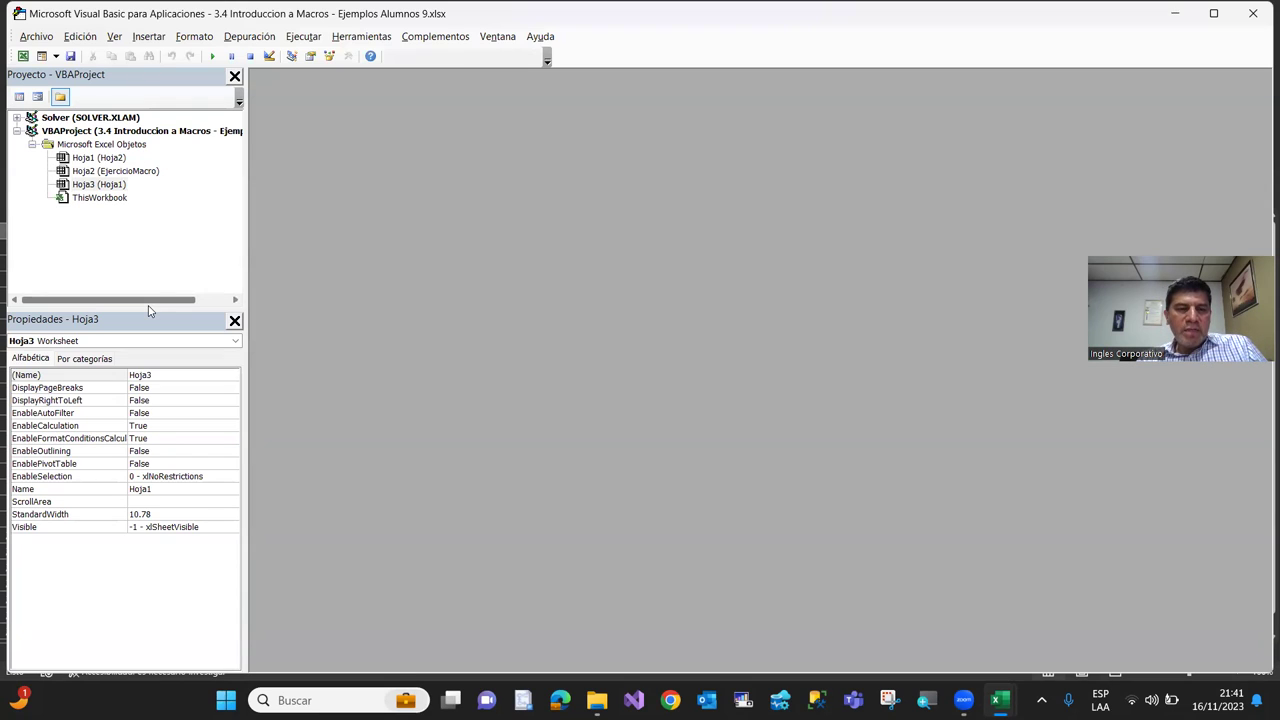
pyautogui.hotkey('alt', 'F11')
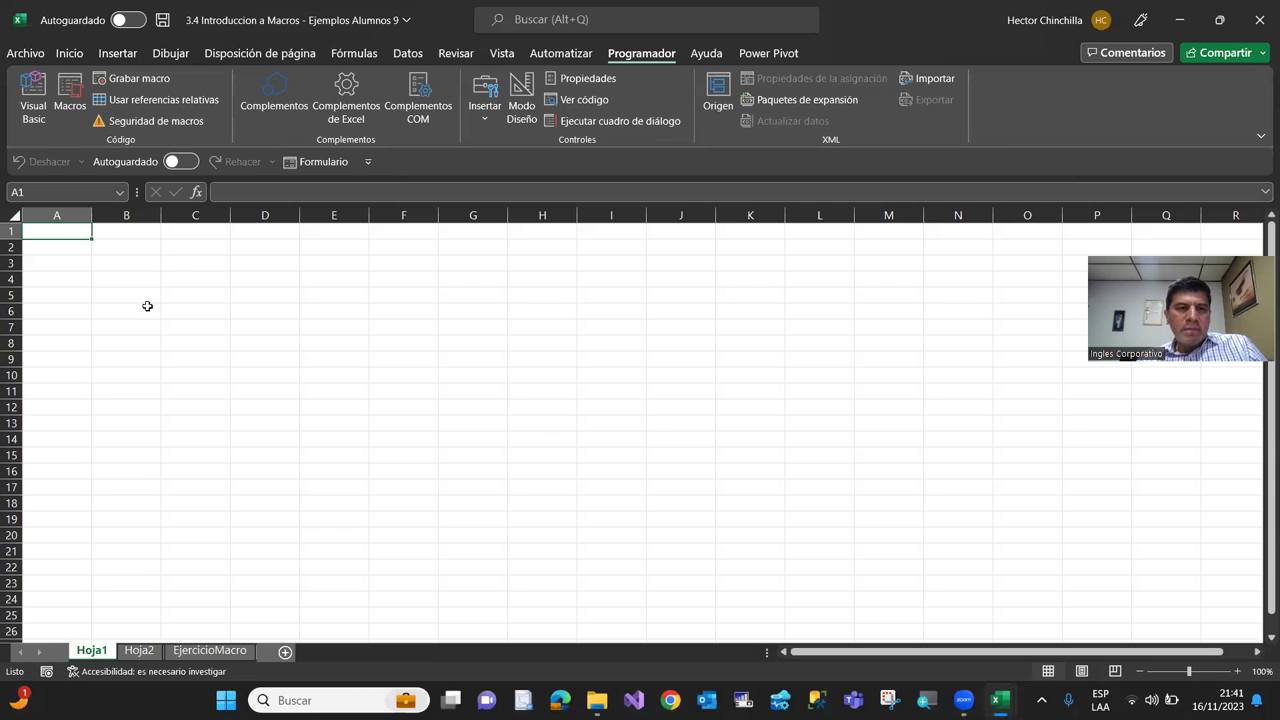
pyautogui.click(87, 273)
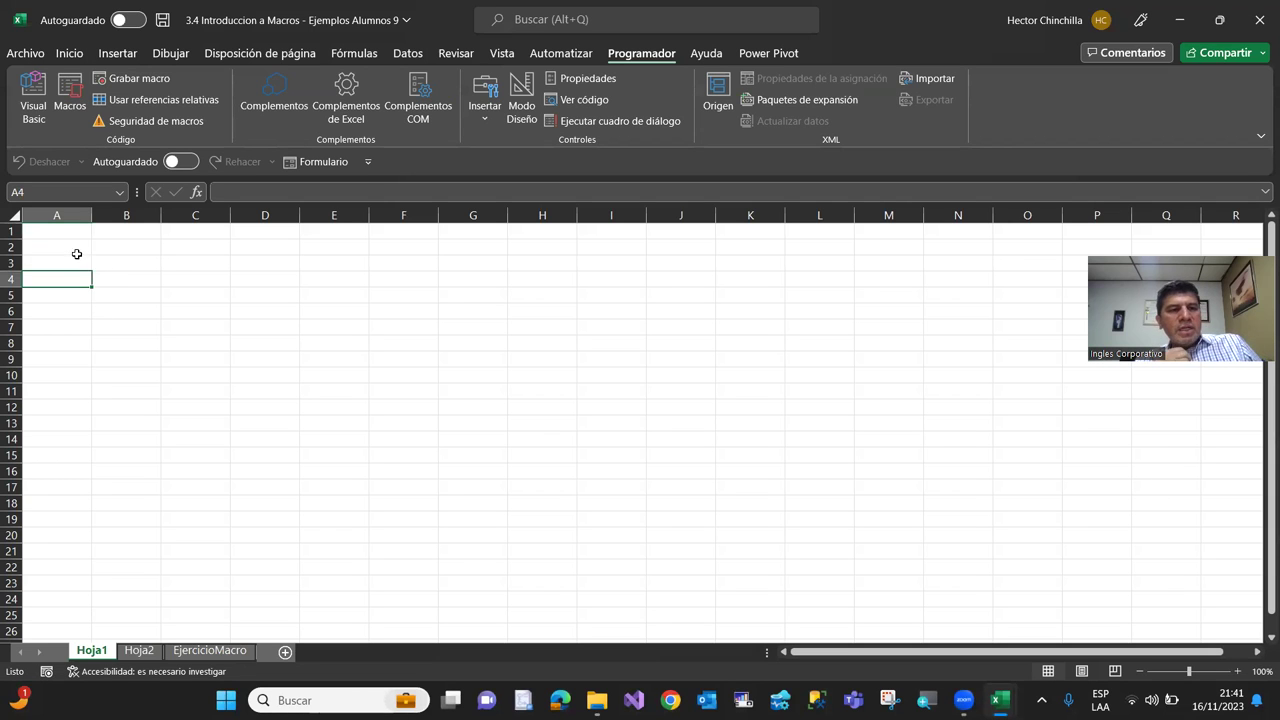
pyautogui.click(57, 231)
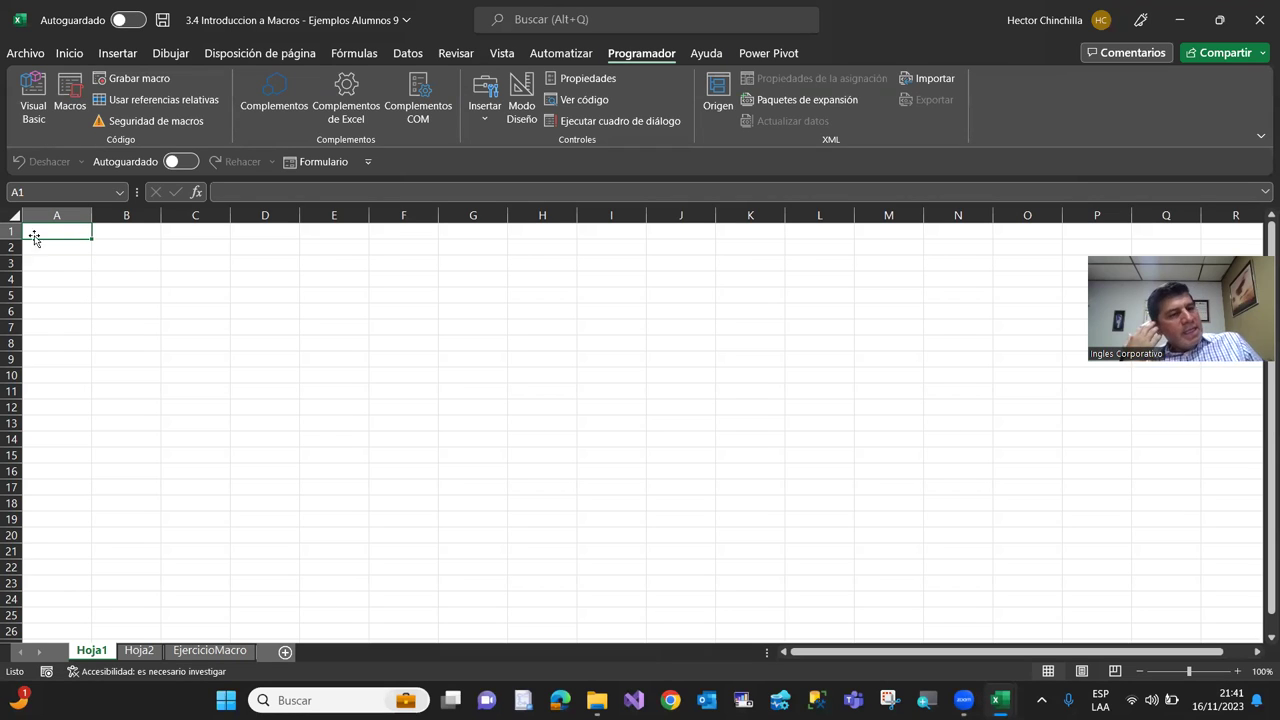
pyautogui.click(33, 115)
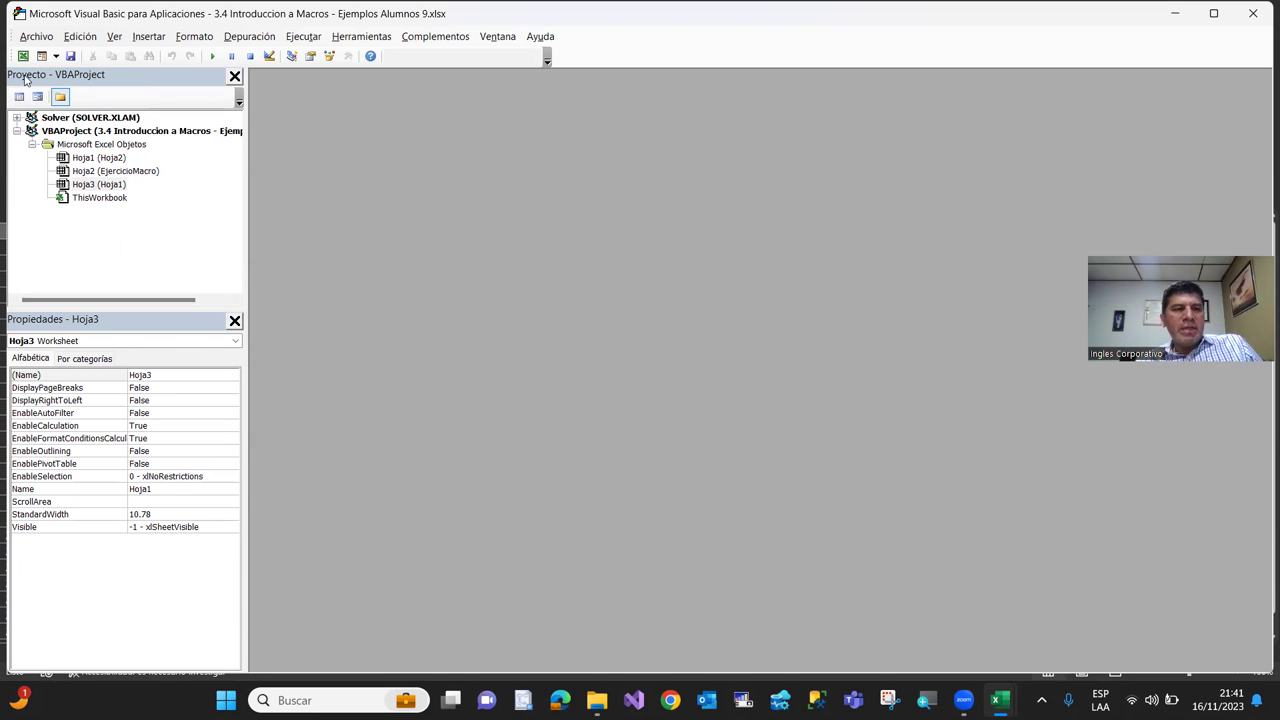
pyautogui.click(22, 56)
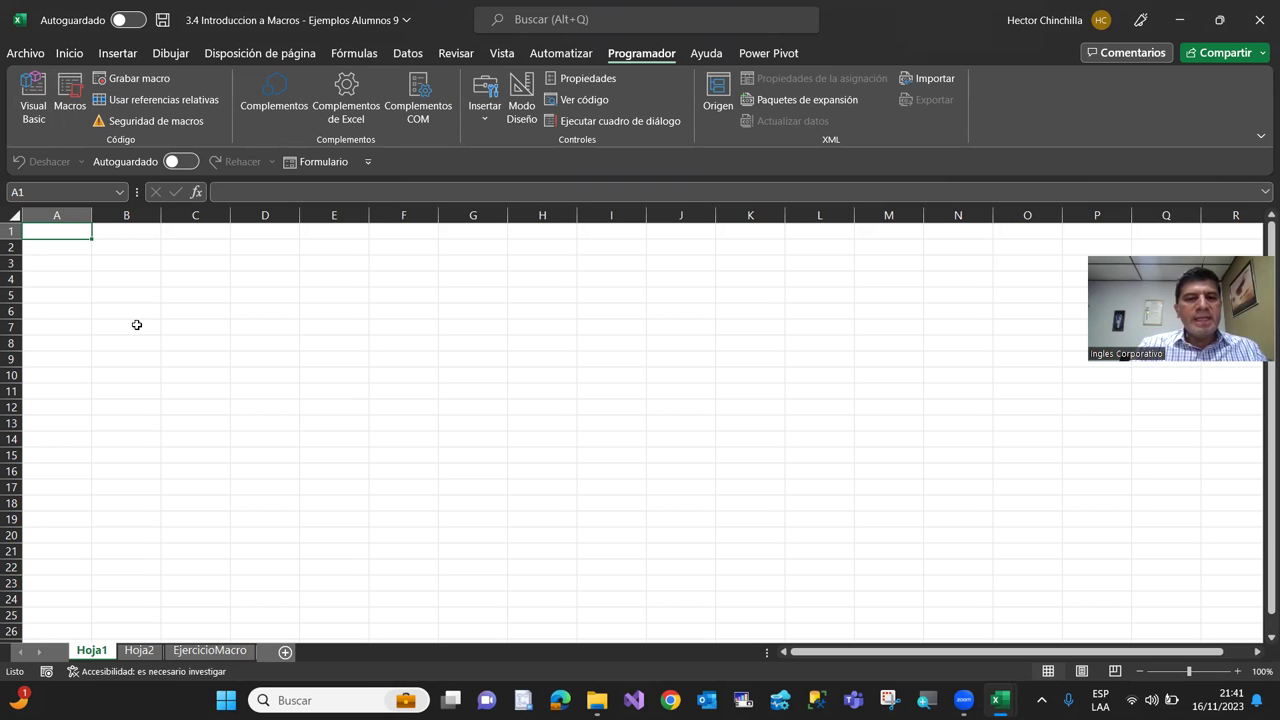
pyautogui.click(72, 308)
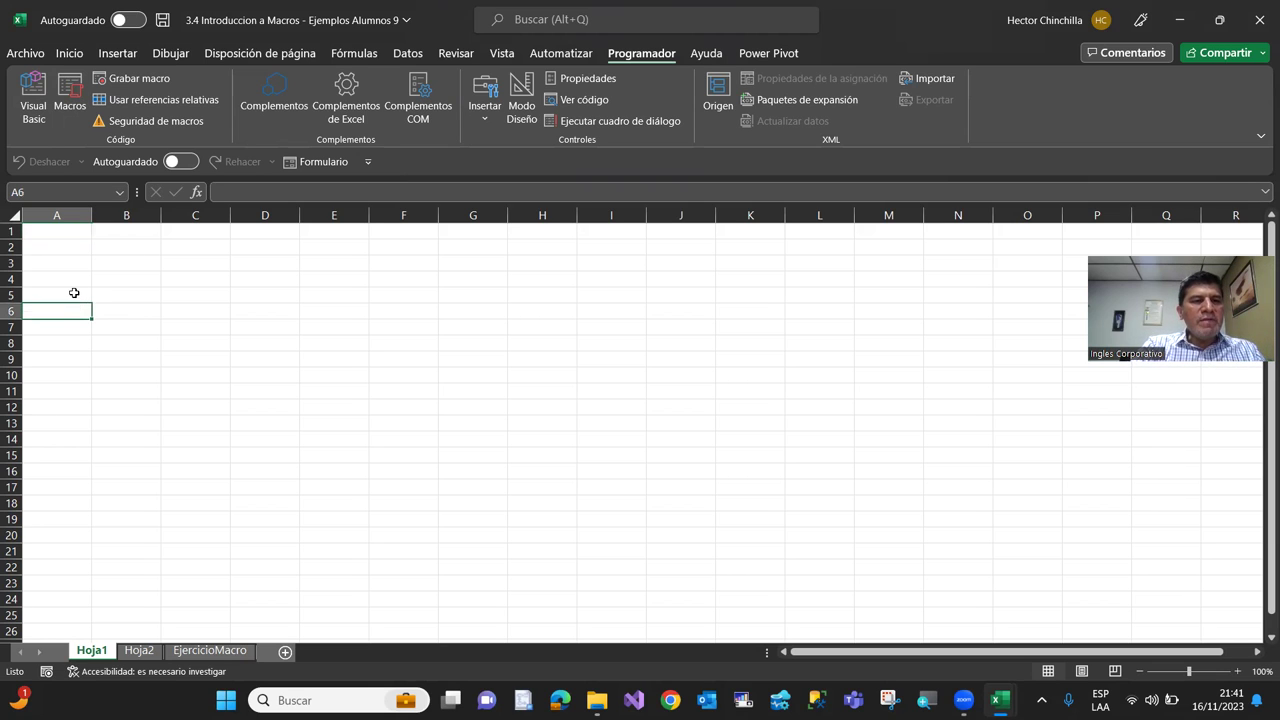
pyautogui.click(65, 237)
pyautogui.click(69, 333)
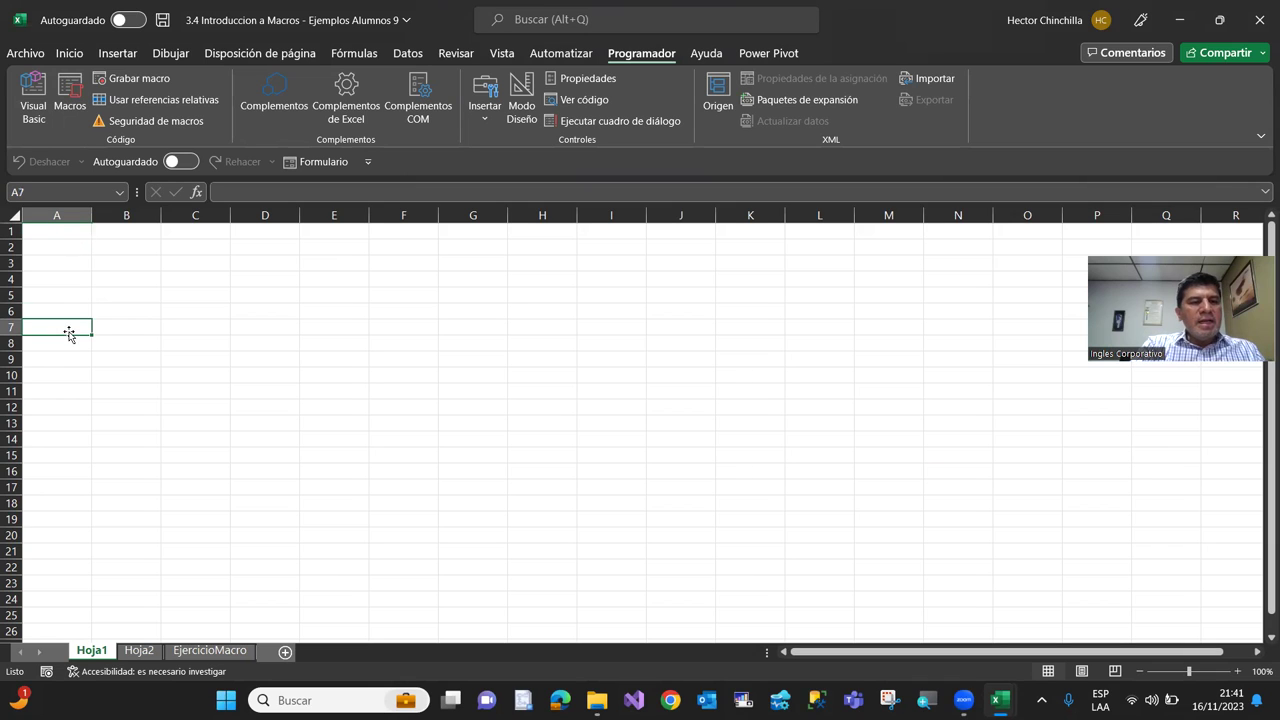
pyautogui.click(64, 238)
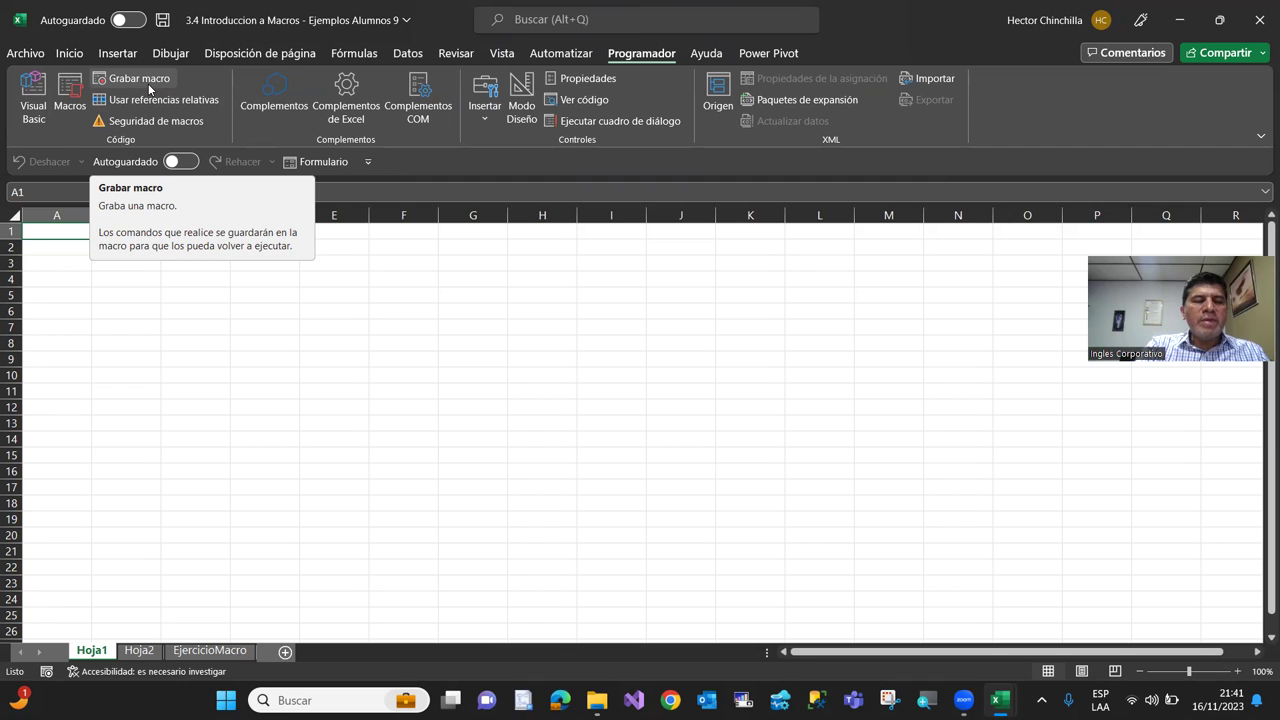
pyautogui.click(177, 321)
pyautogui.click(125, 295)
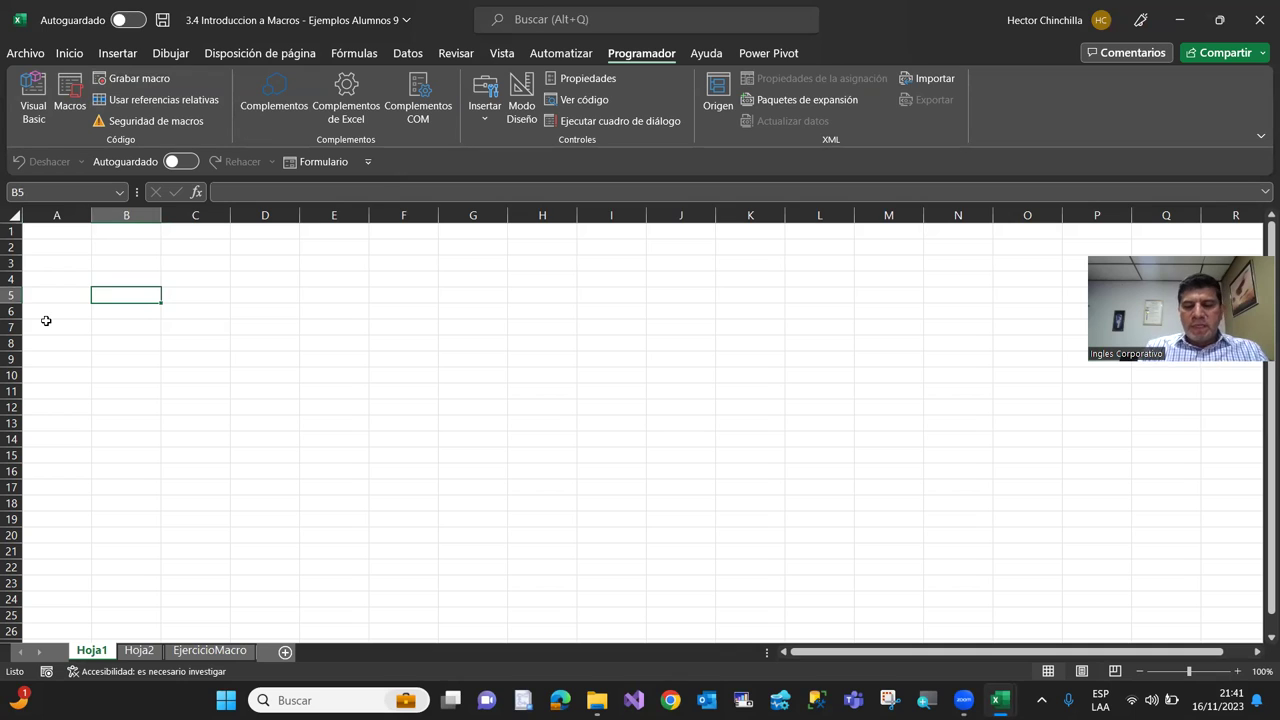
pyautogui.press('Left')
pyautogui.press('Up')
pyautogui.press('Up')
pyautogui.press('Up')
pyautogui.press('Up')
pyautogui.press('Down')
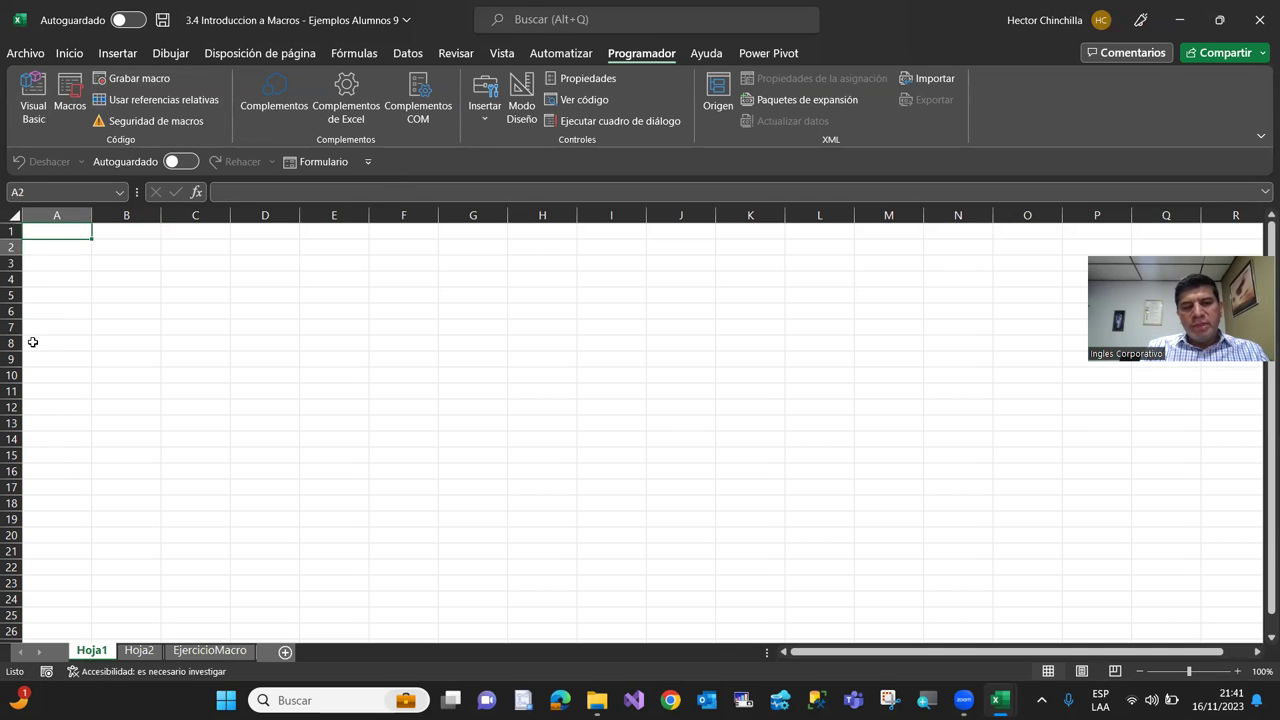
pyautogui.press('Up')
pyautogui.press('Down')
pyautogui.press('Down')
pyautogui.press('Down')
pyautogui.press('Down')
pyautogui.press('Up')
pyautogui.press('Up')
pyautogui.press('Up')
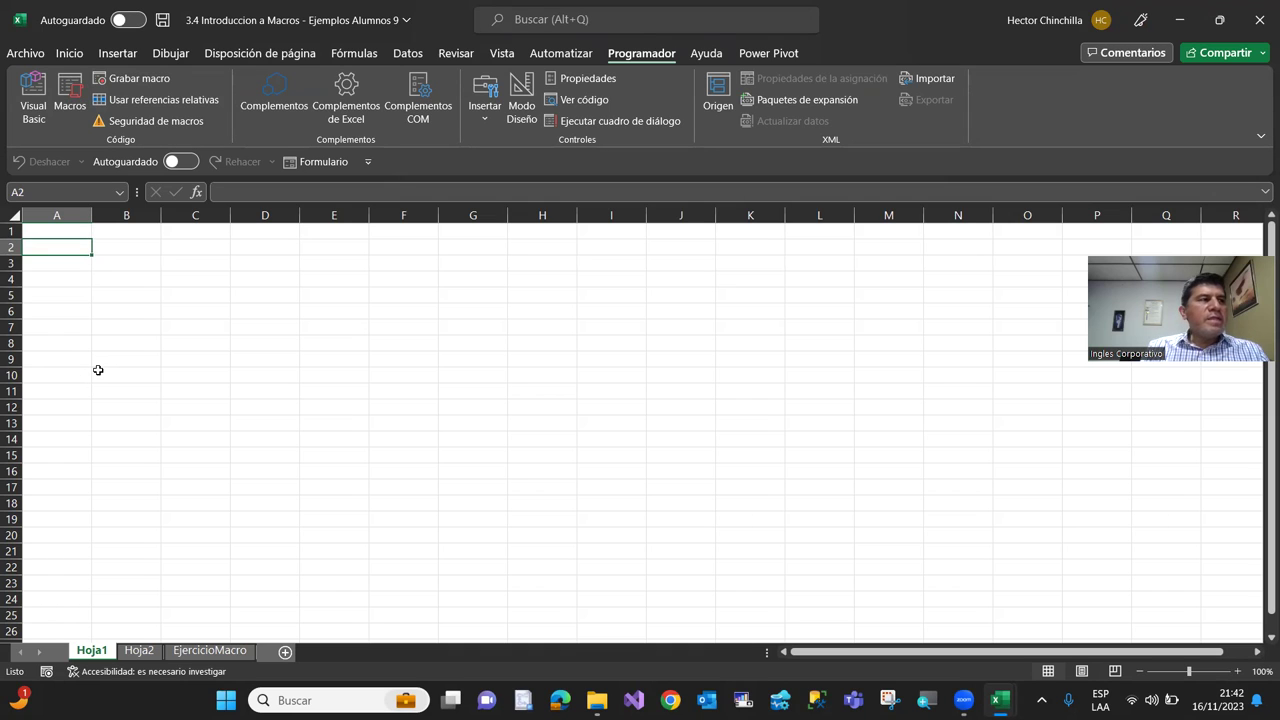
pyautogui.click(106, 308)
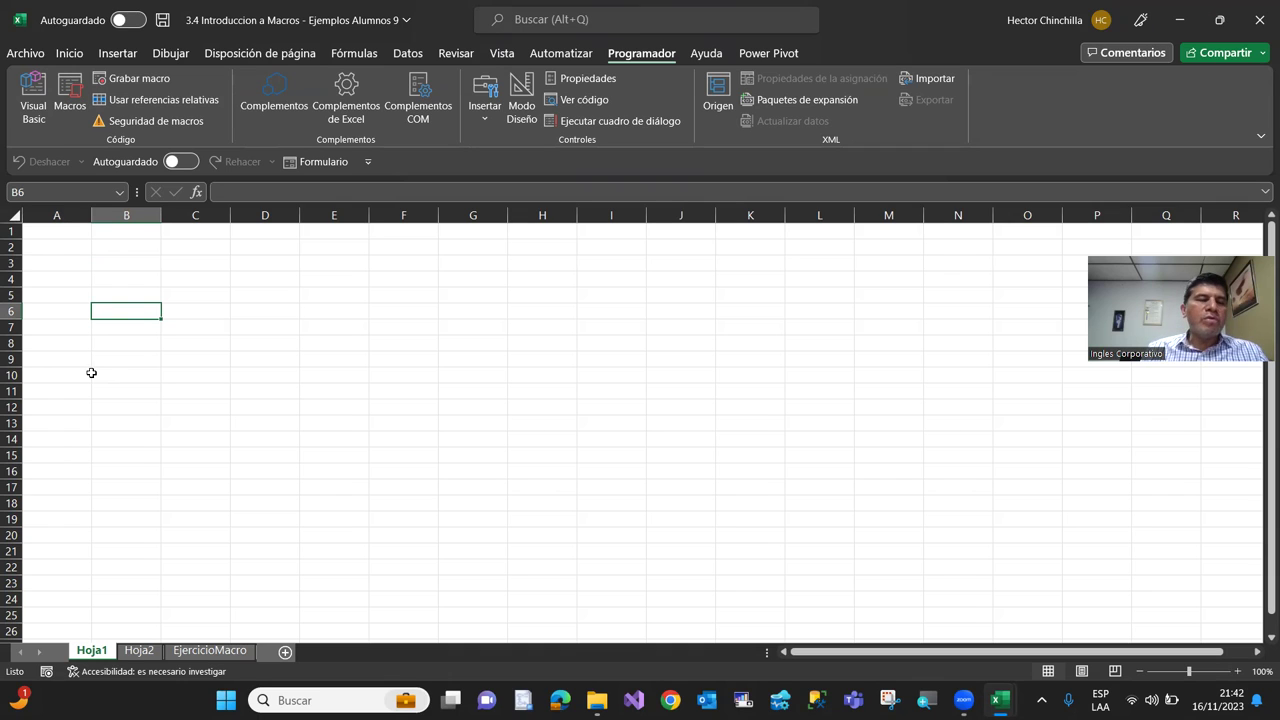
pyautogui.click(110, 283)
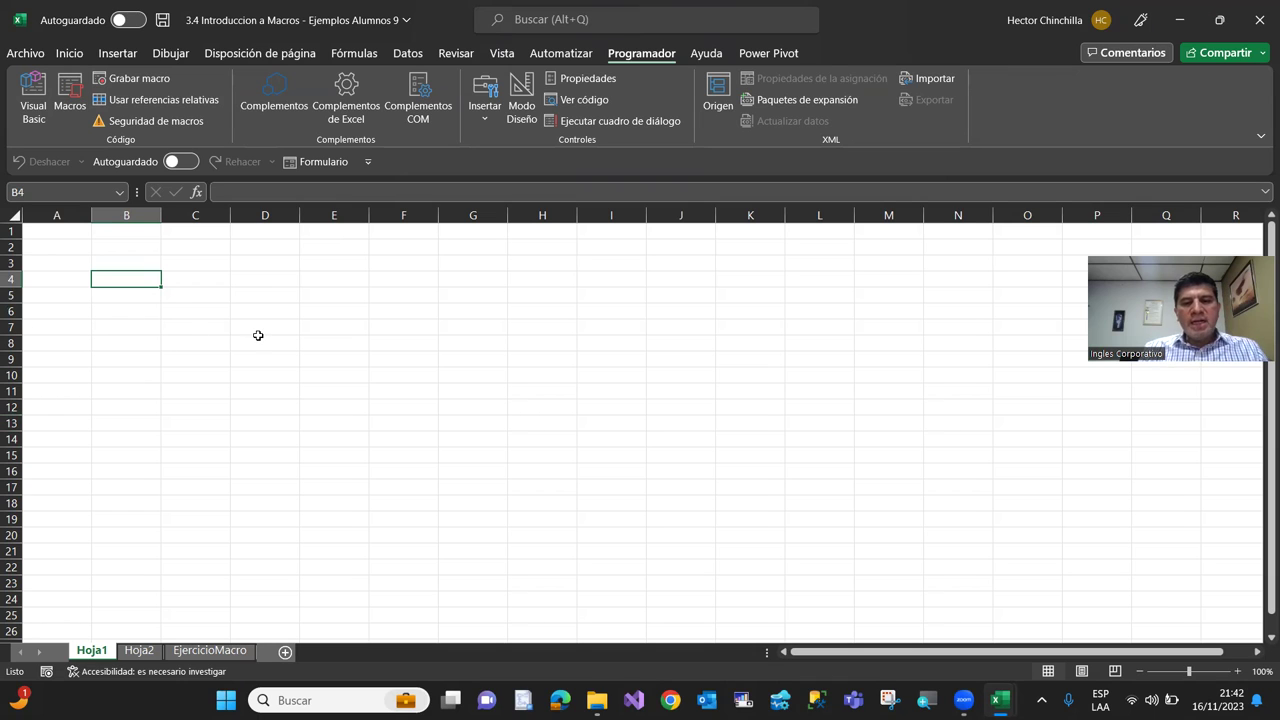
# Enter a person's first name in cell A7 of Hoja1
pyautogui.press('Left')
pyautogui.press('Down')
pyautogui.press('Down')
pyautogui.press('Down')
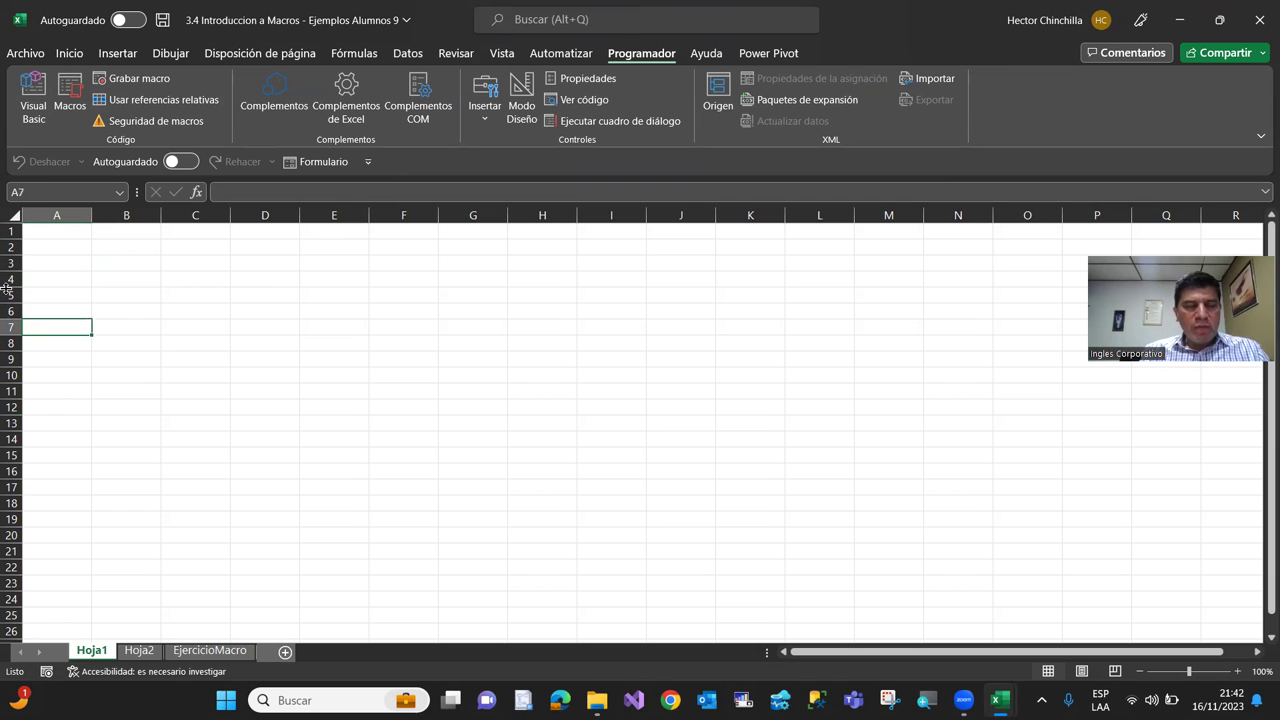
pyautogui.write('Hector')
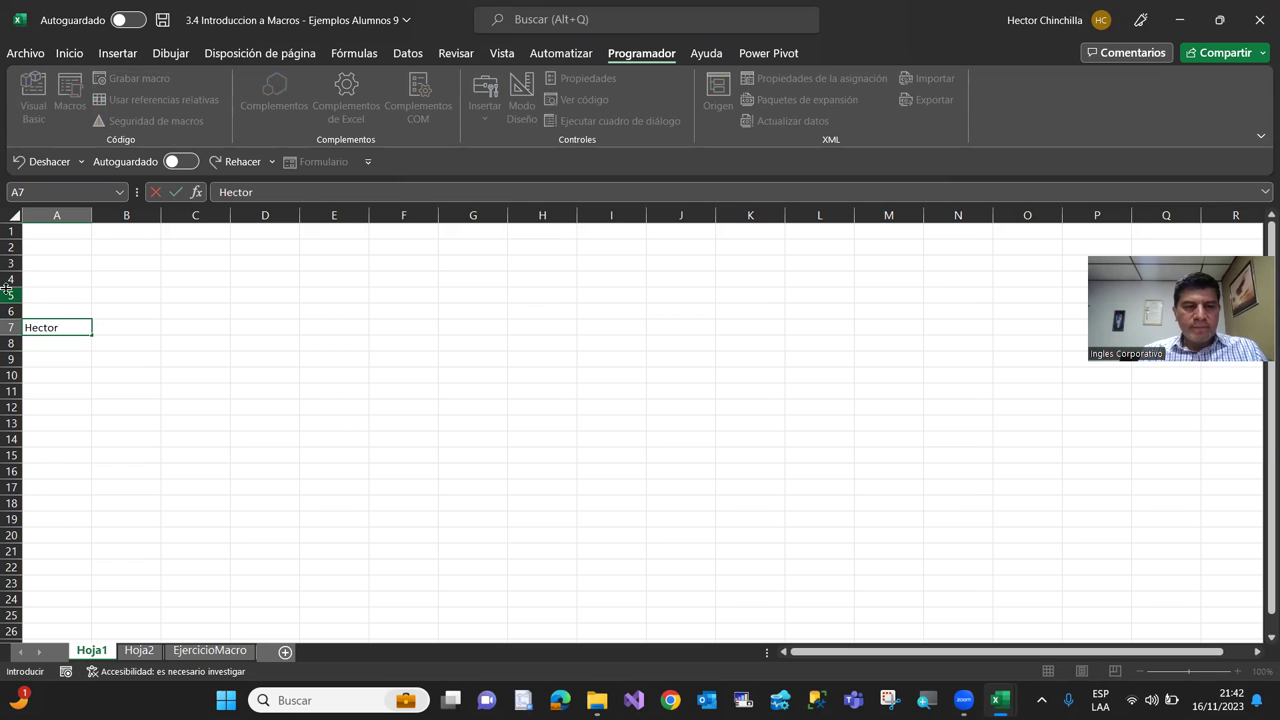
pyautogui.press('Return')
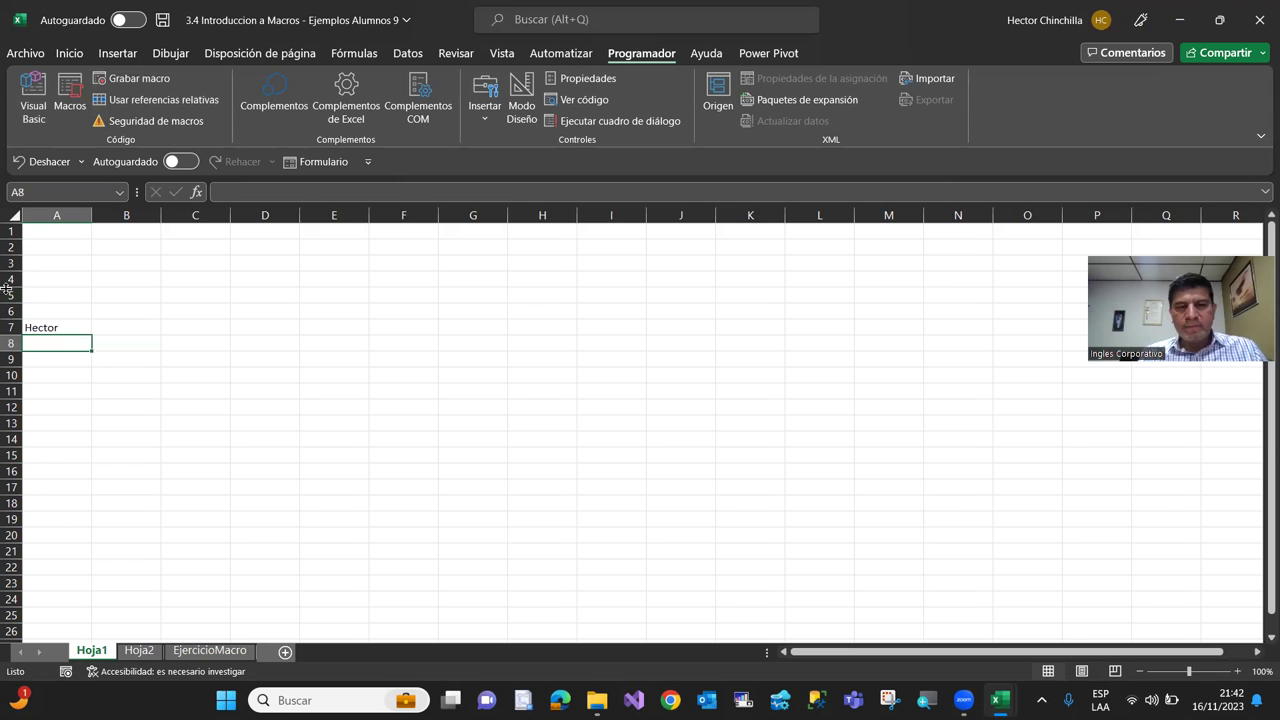
pyautogui.click(1238, 672)
pyautogui.click(1238, 672)
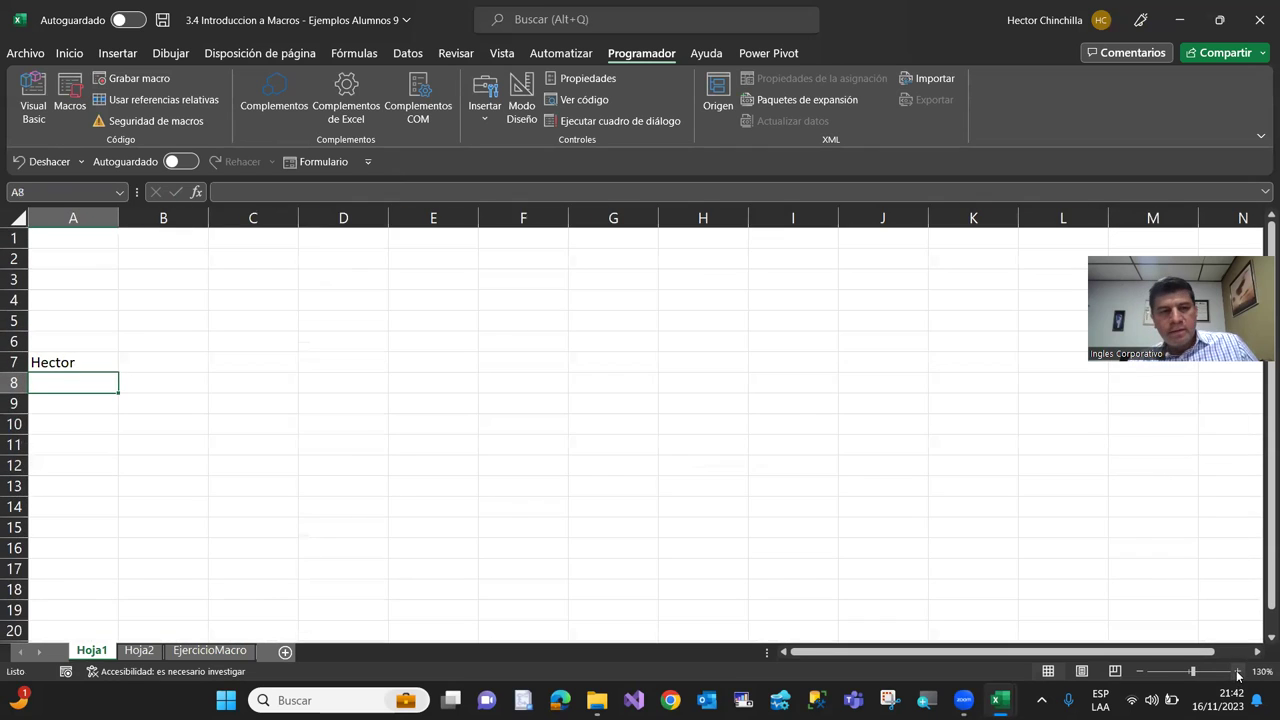
pyautogui.click(1237, 676)
pyautogui.click(46, 466)
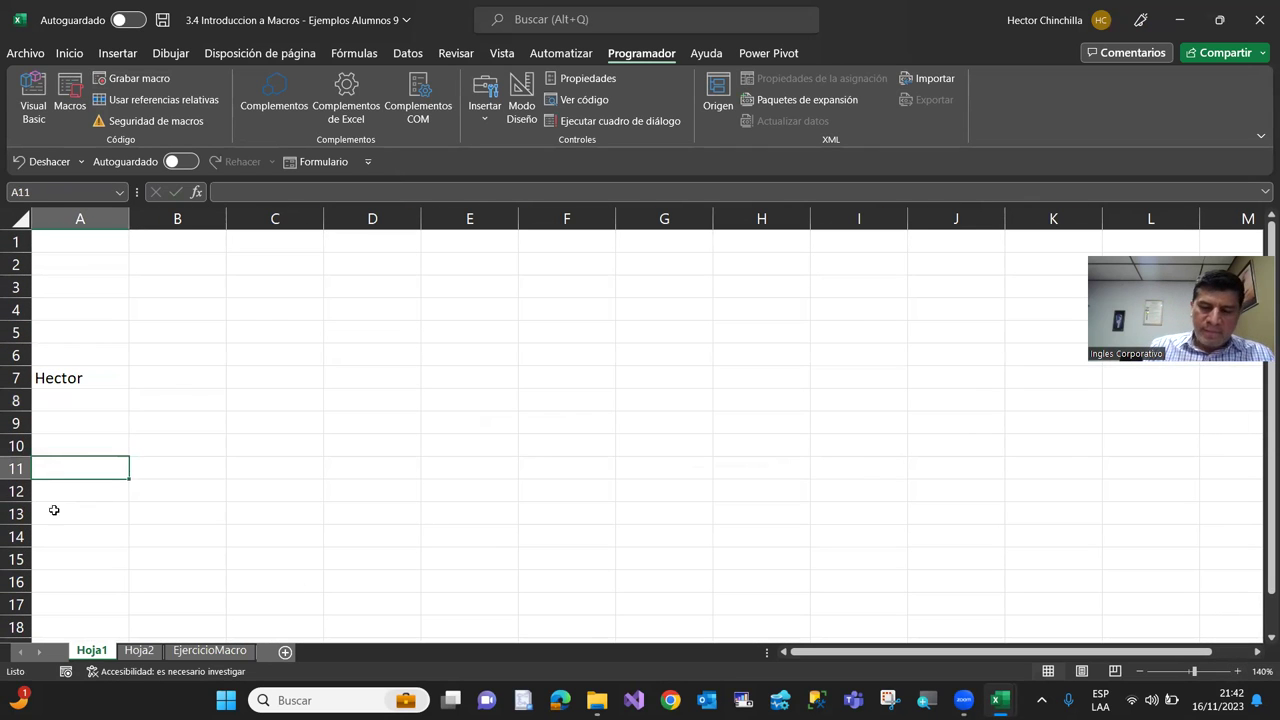
pyautogui.click(174, 444)
pyautogui.press('Up')
pyautogui.press('Up')
pyautogui.press('Up')
pyautogui.press('Up')
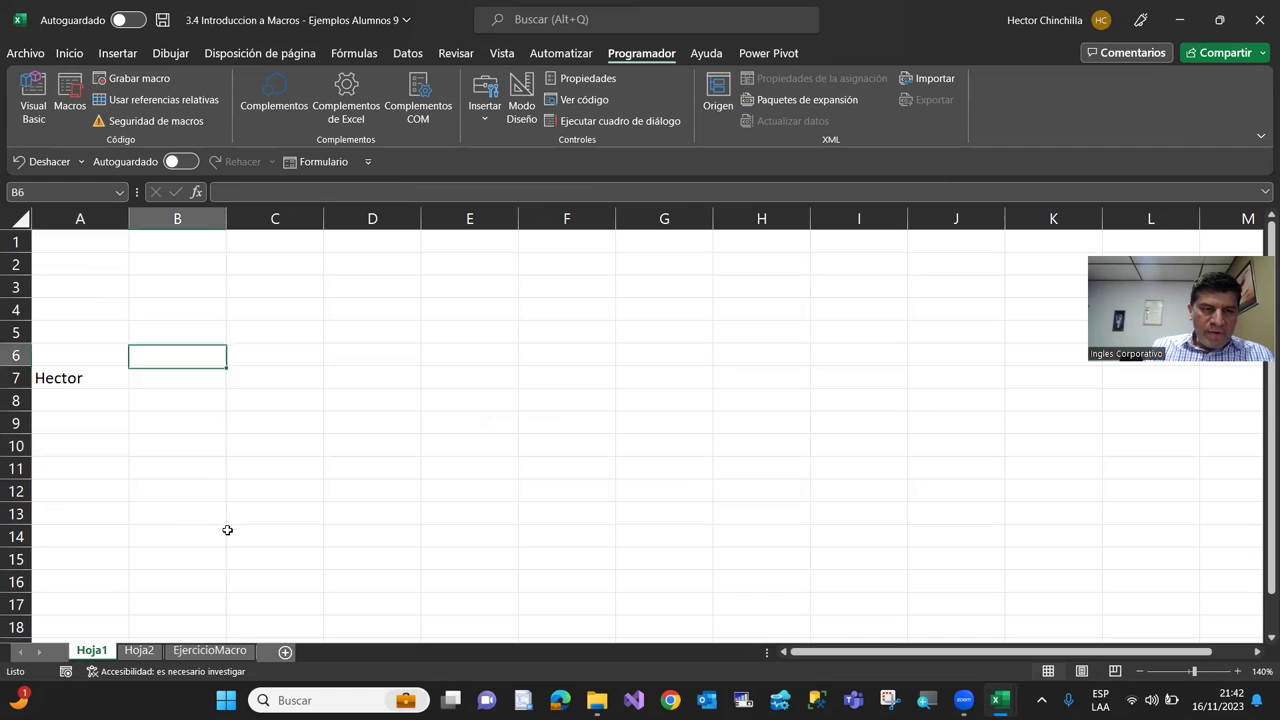
# Format the name in cell A7 with a yellow fill, red text and font size 14
pyautogui.press('Left')
pyautogui.press('Down')
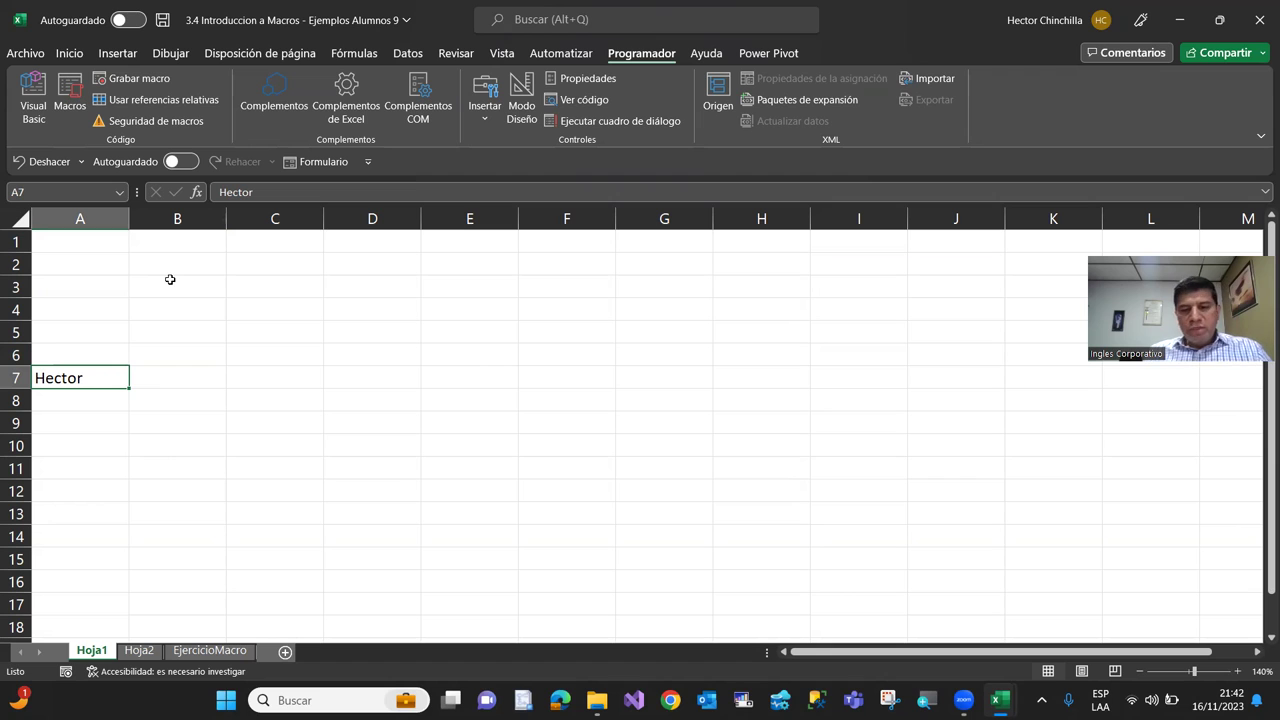
pyautogui.press('Return')
pyautogui.press('Up')
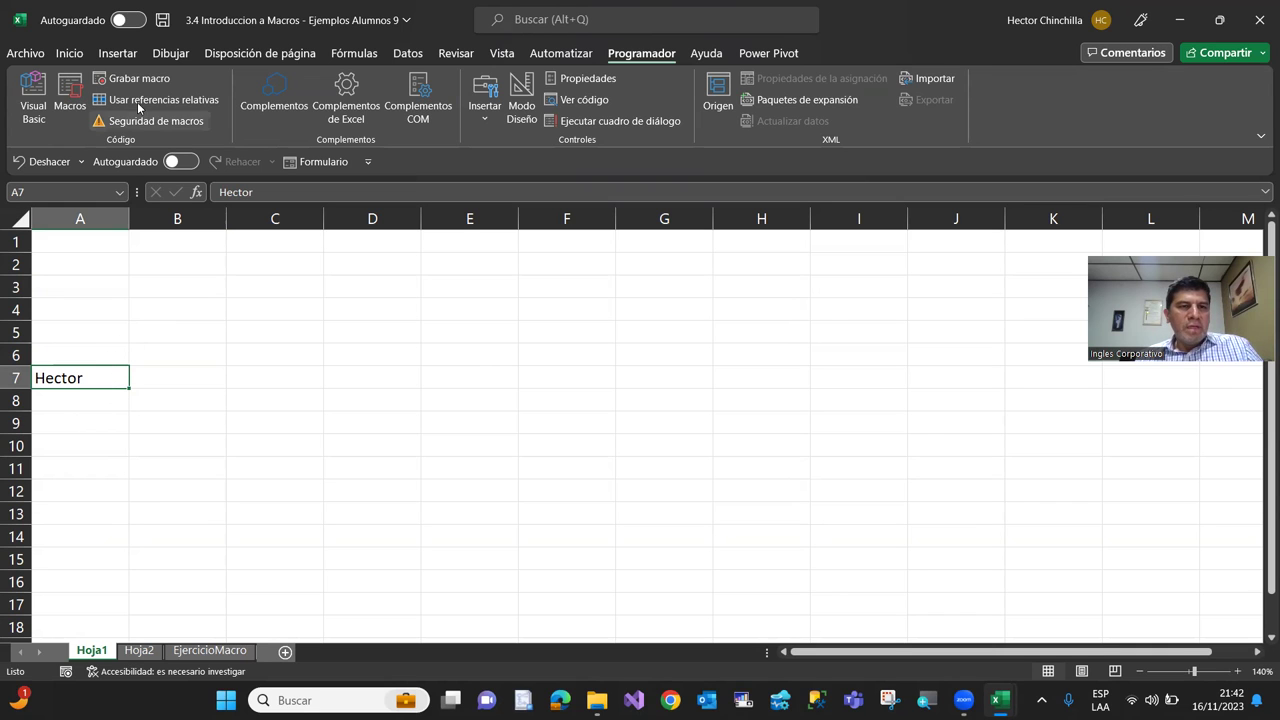
pyautogui.click(69, 53)
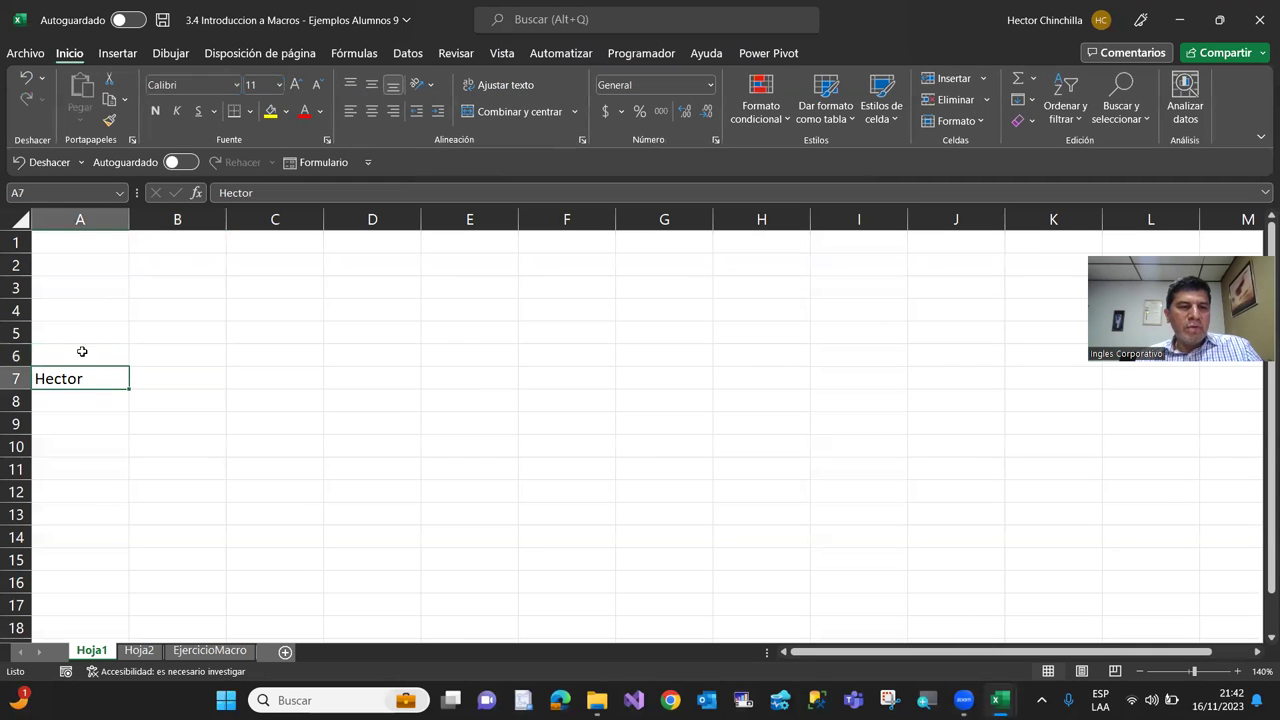
pyautogui.click(270, 112)
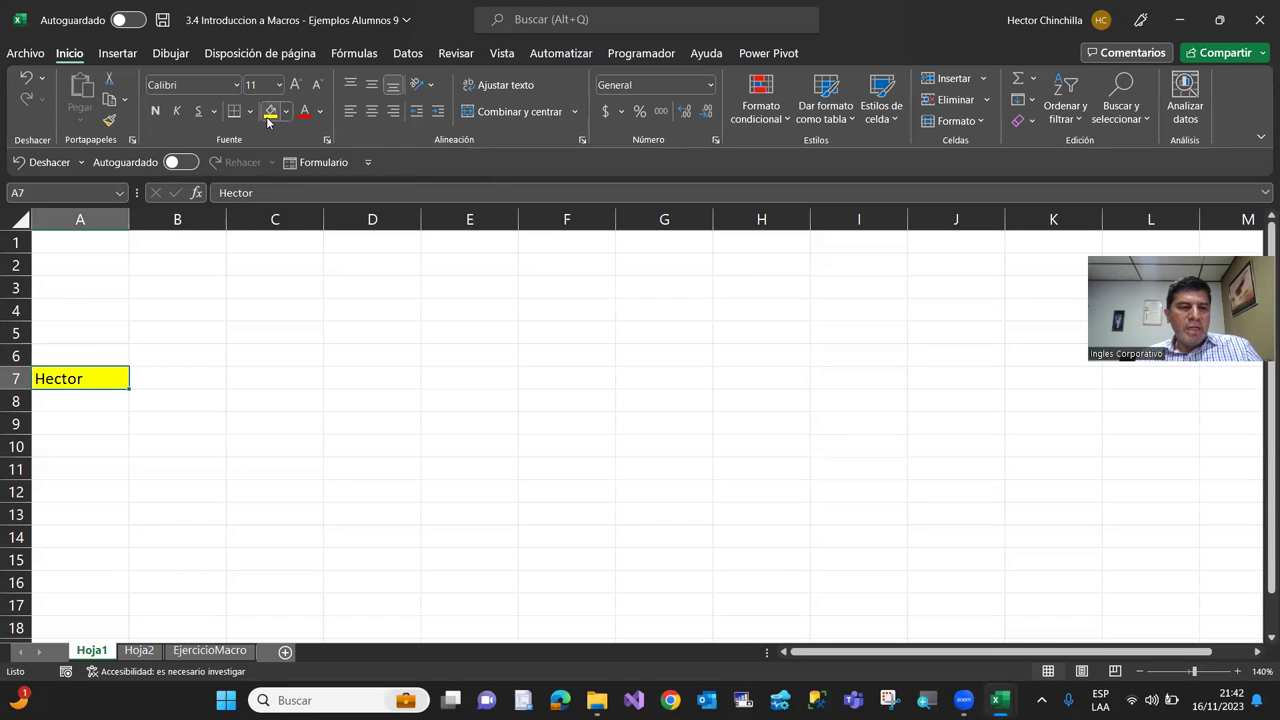
pyautogui.click(303, 114)
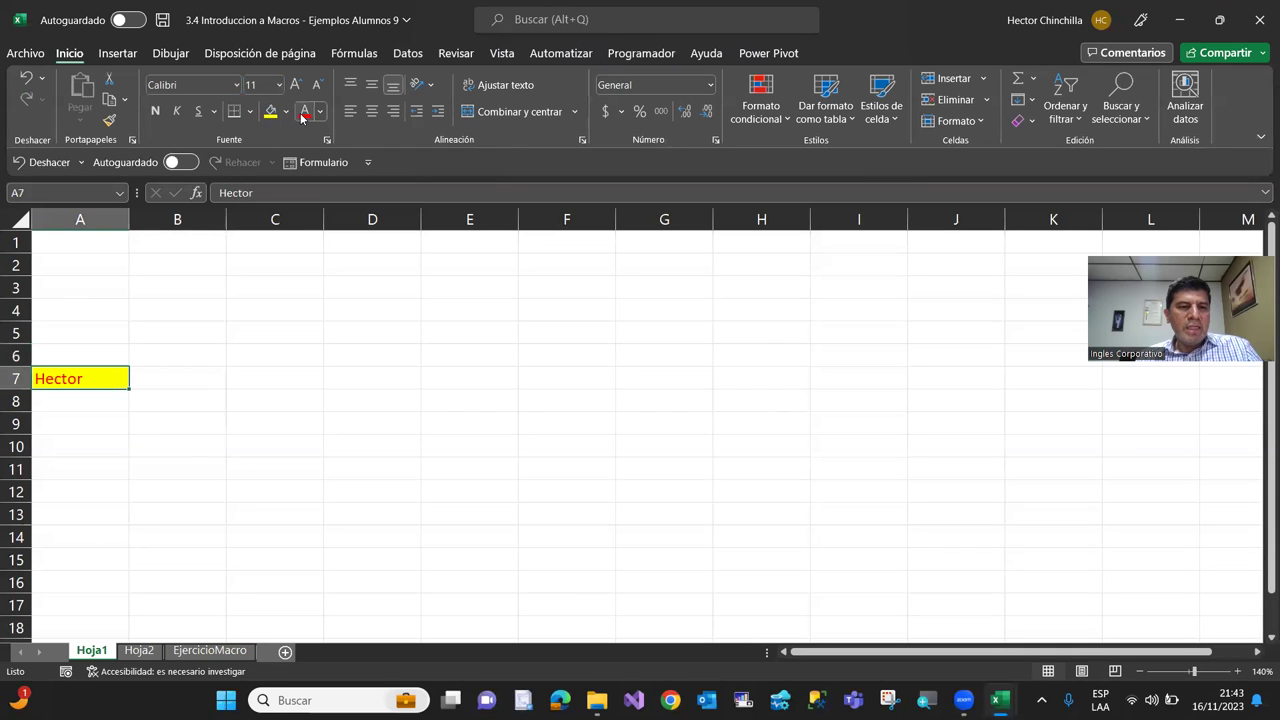
pyautogui.click(296, 90)
pyautogui.click(296, 90)
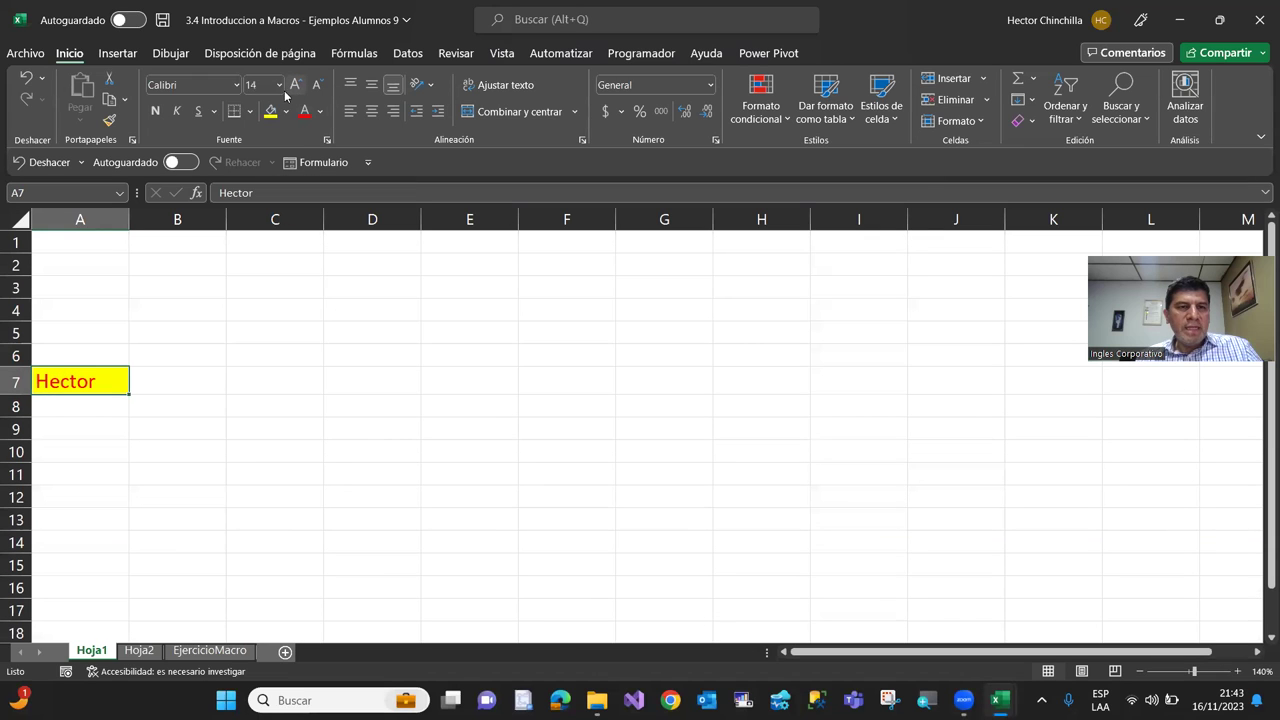
# Set cell A7 to the Algerian font in bold and give it a thick outside border (Borde exterior grueso)
pyautogui.click(236, 85)
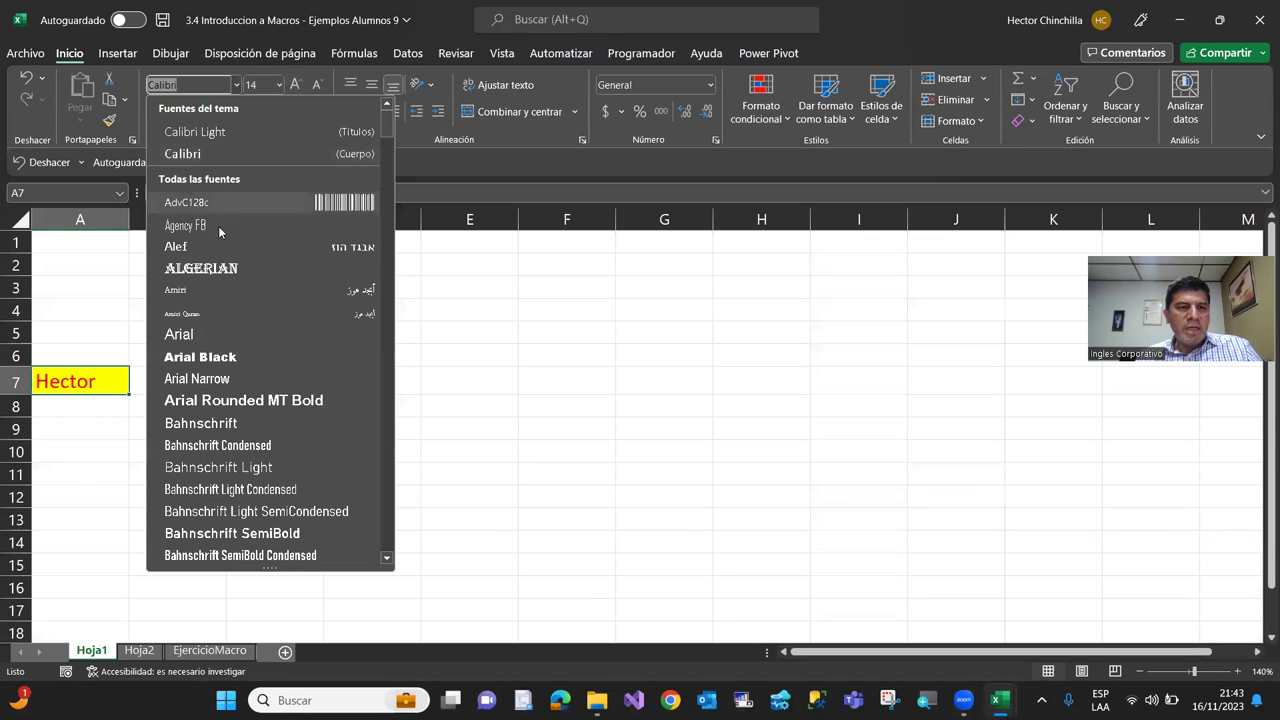
pyautogui.click(220, 268)
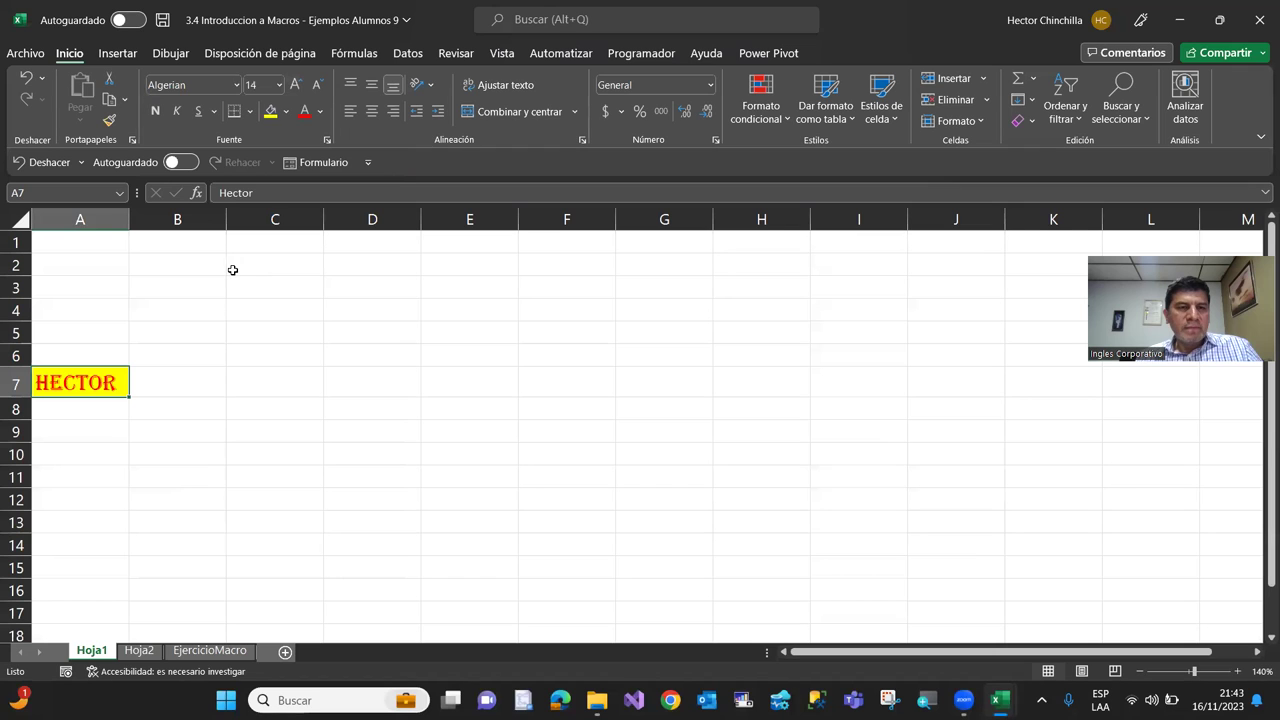
pyautogui.click(249, 111)
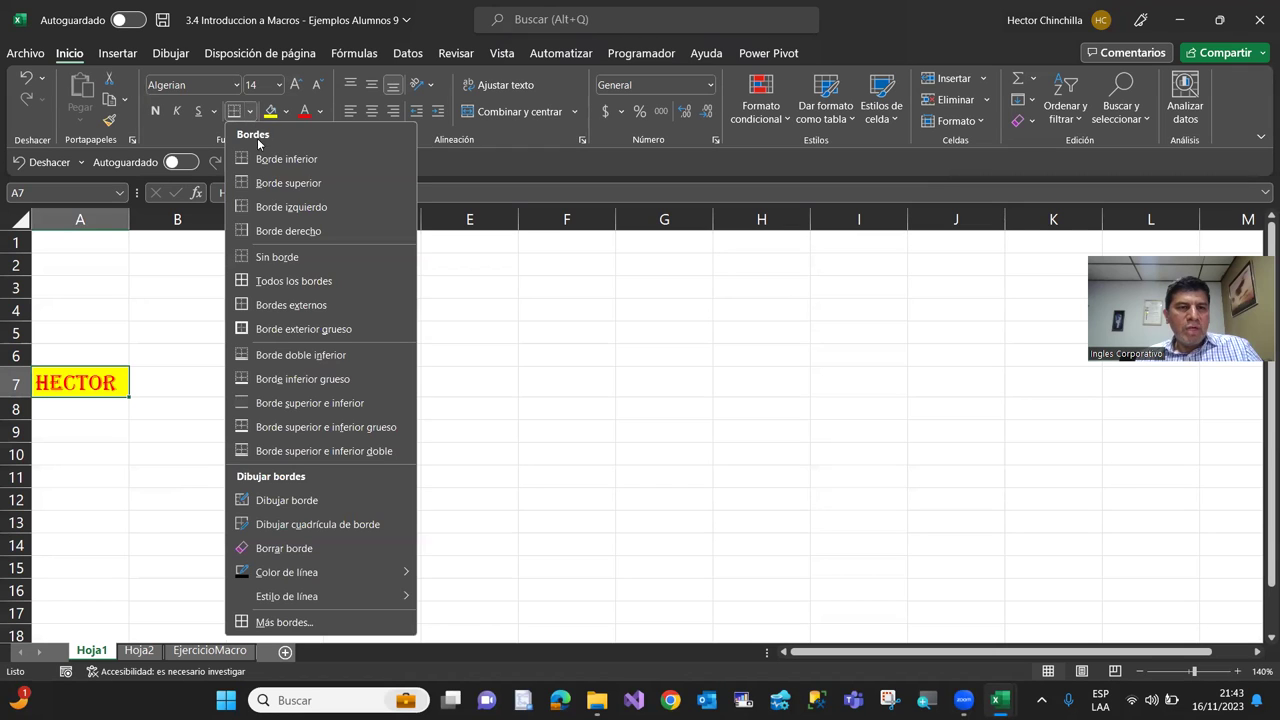
pyautogui.click(274, 328)
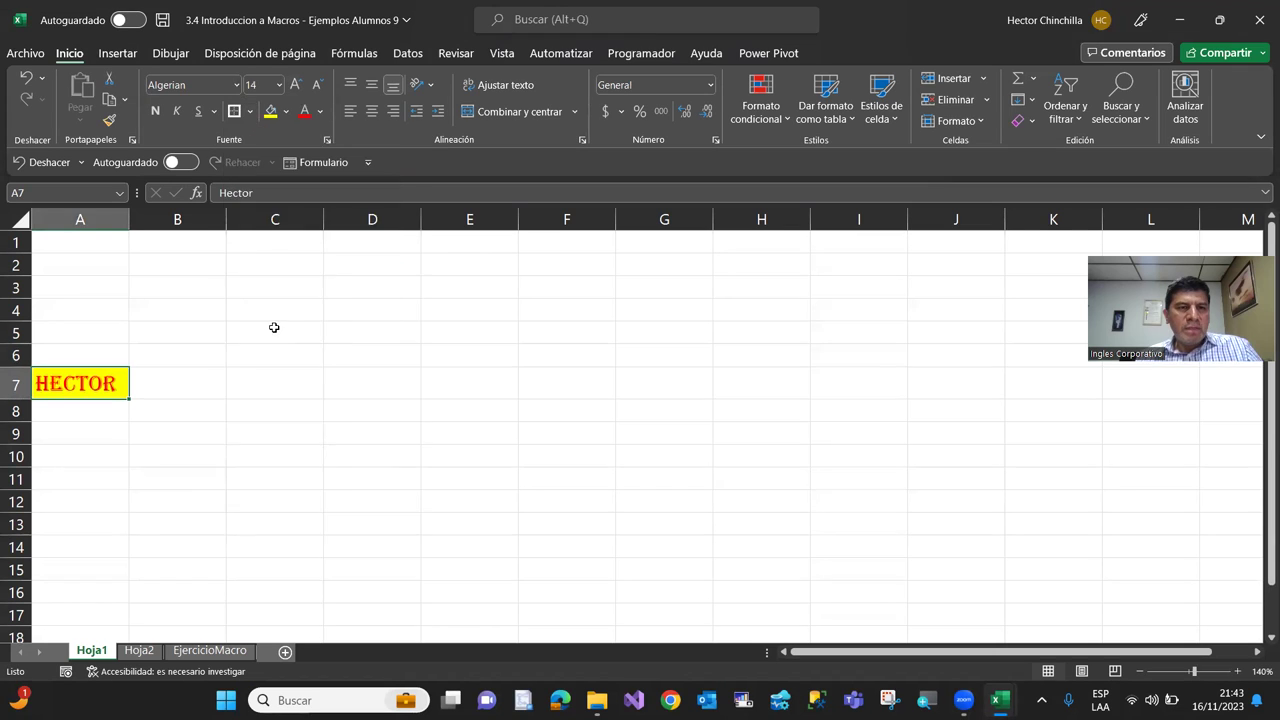
pyautogui.click(155, 112)
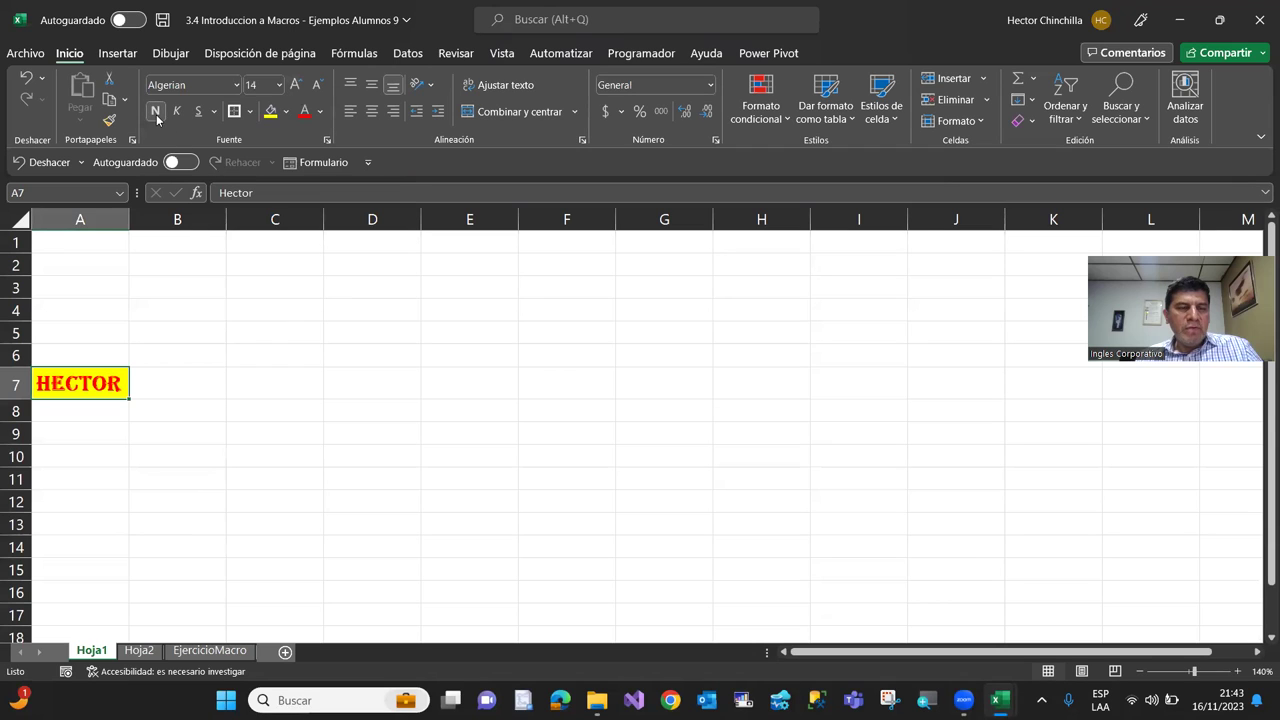
# Enter a second person's first name in cell C5 and reselect that cell
pyautogui.click(254, 331)
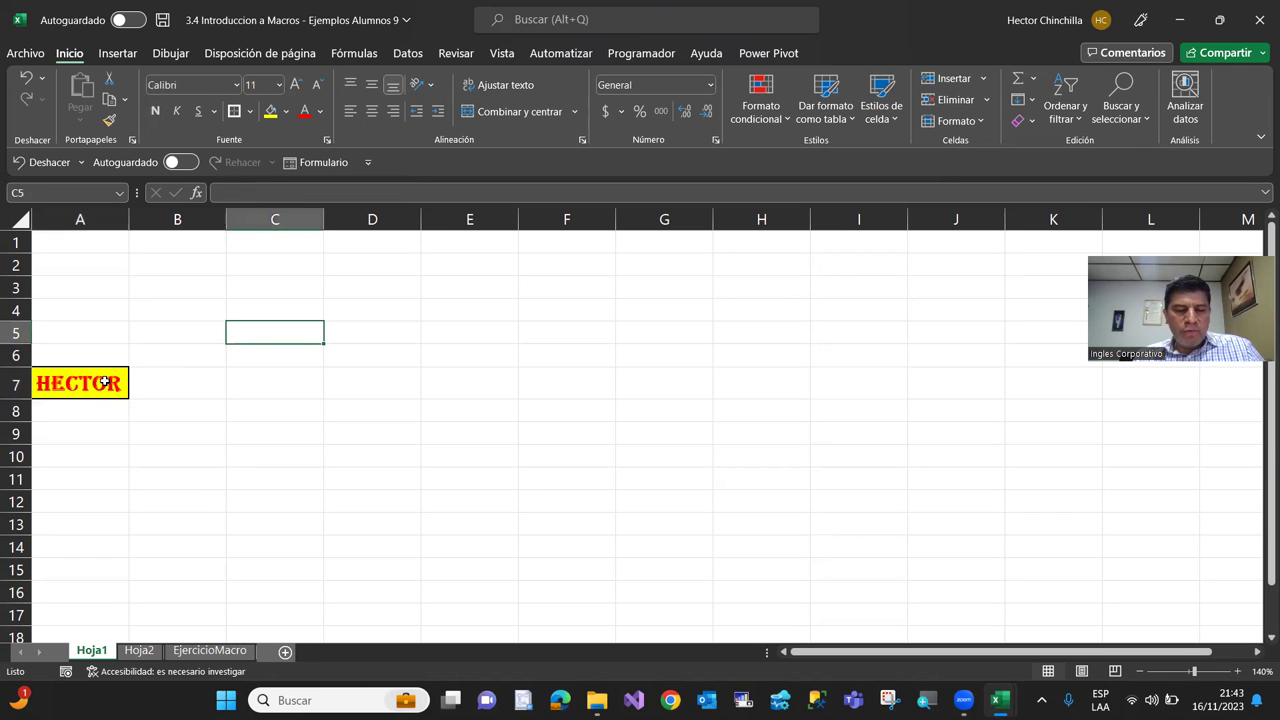
pyautogui.write('Armando')
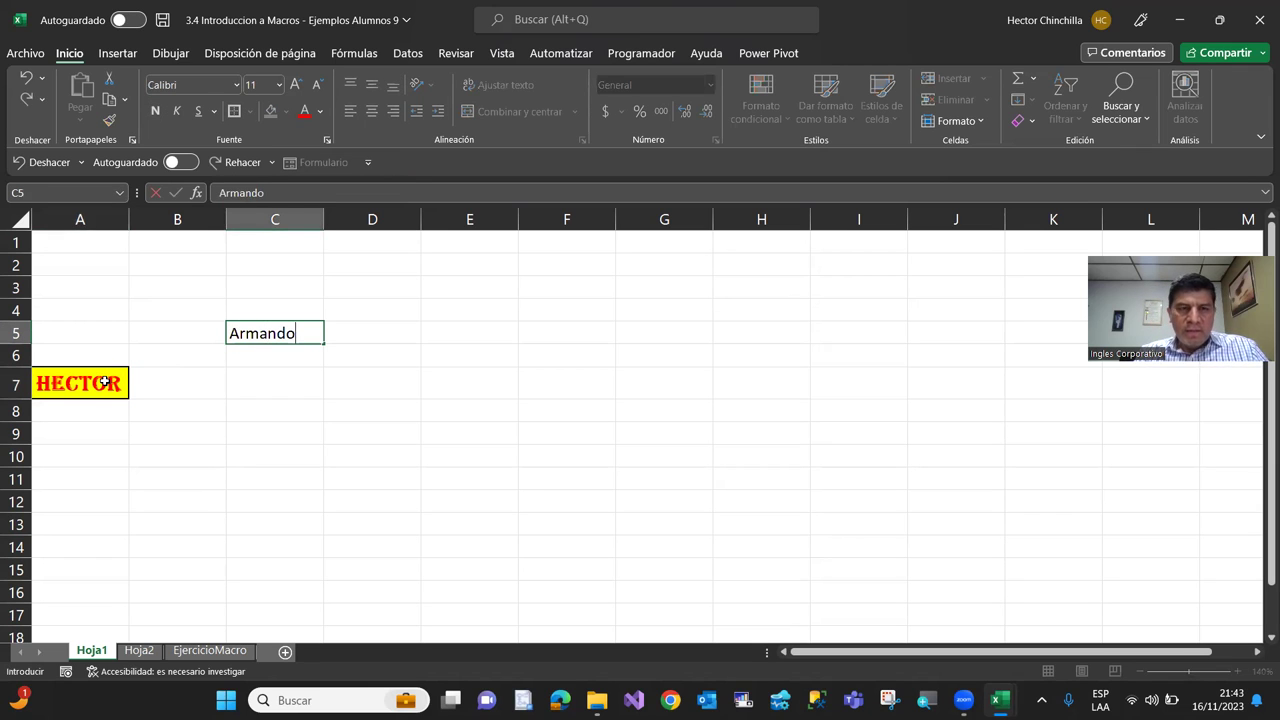
pyautogui.press('Return')
pyautogui.press('Up')
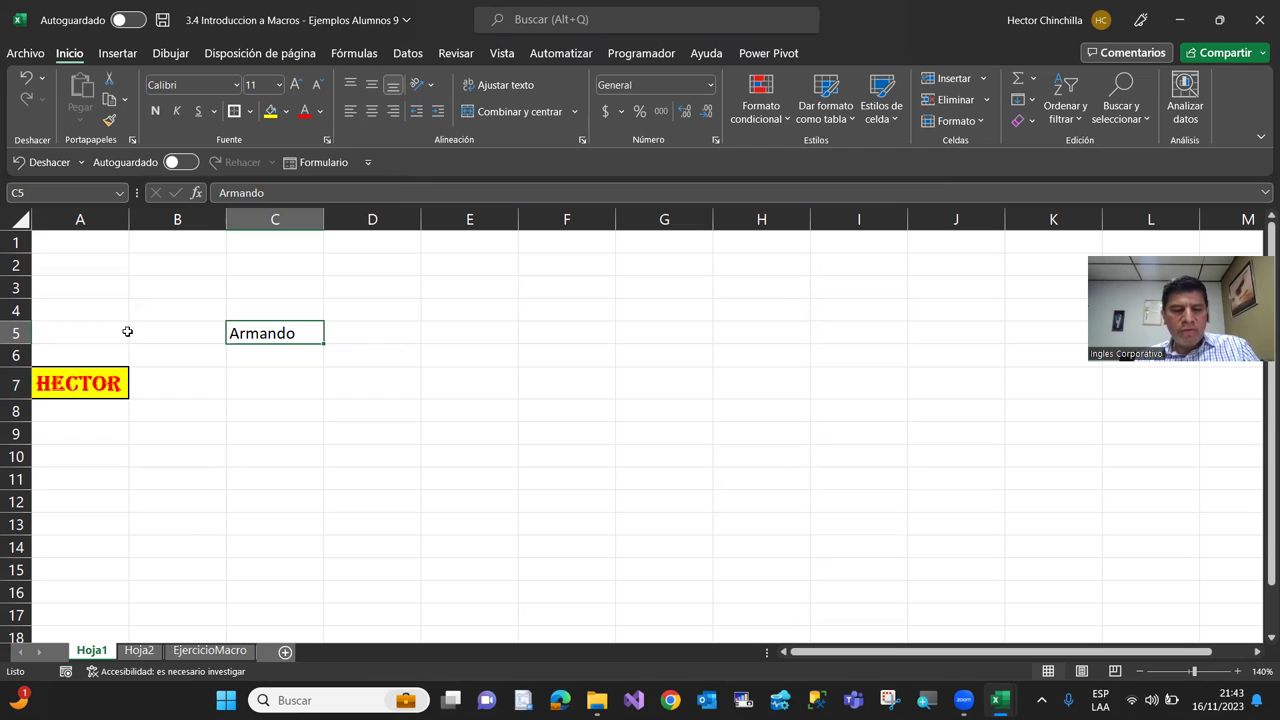
# Undo the name entry in C5 and all formatting of A7, keeping only the plain name in A7
pyautogui.hotkey('ctrl', 'z')
pyautogui.hotkey('ctrl', 'z')
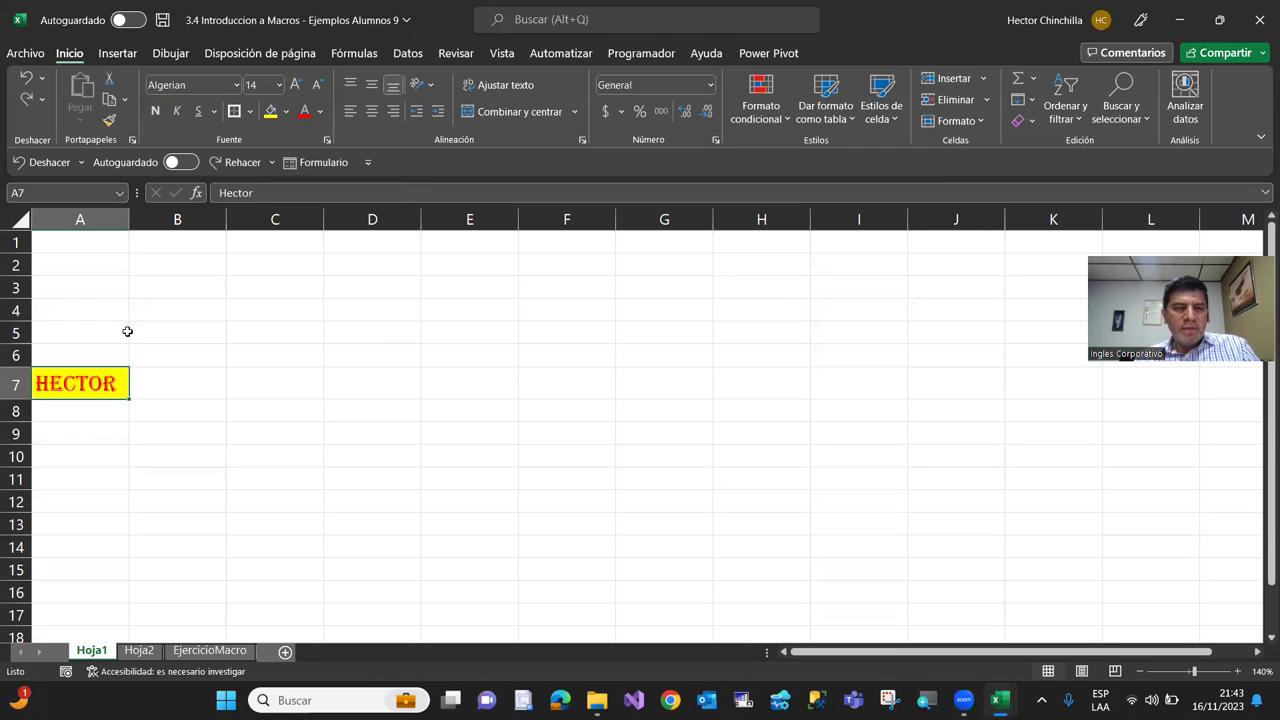
pyautogui.hotkey('ctrl', 'z')
pyautogui.hotkey('ctrl', 'z')
pyautogui.hotkey('ctrl', 'z')
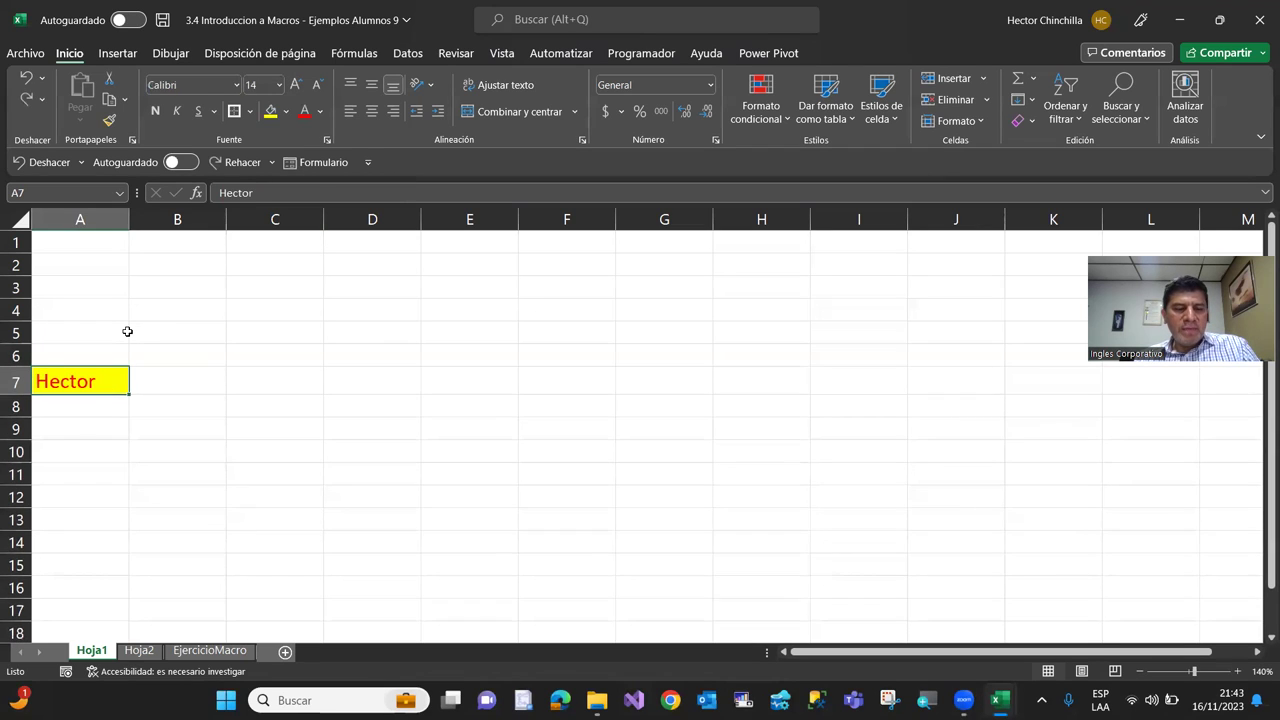
pyautogui.hotkey('ctrl', 'z')
pyautogui.hotkey('ctrl', 'z')
pyautogui.hotkey('ctrl', 'z')
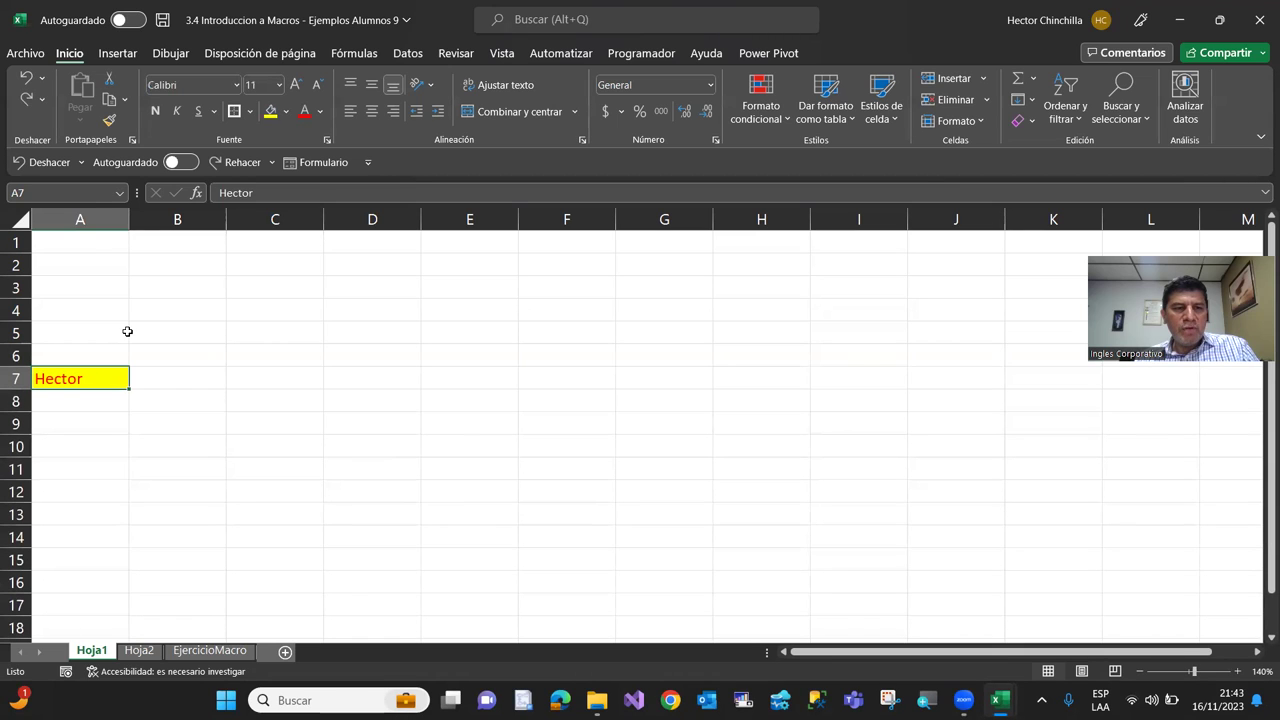
pyautogui.hotkey('ctrl', 'z')
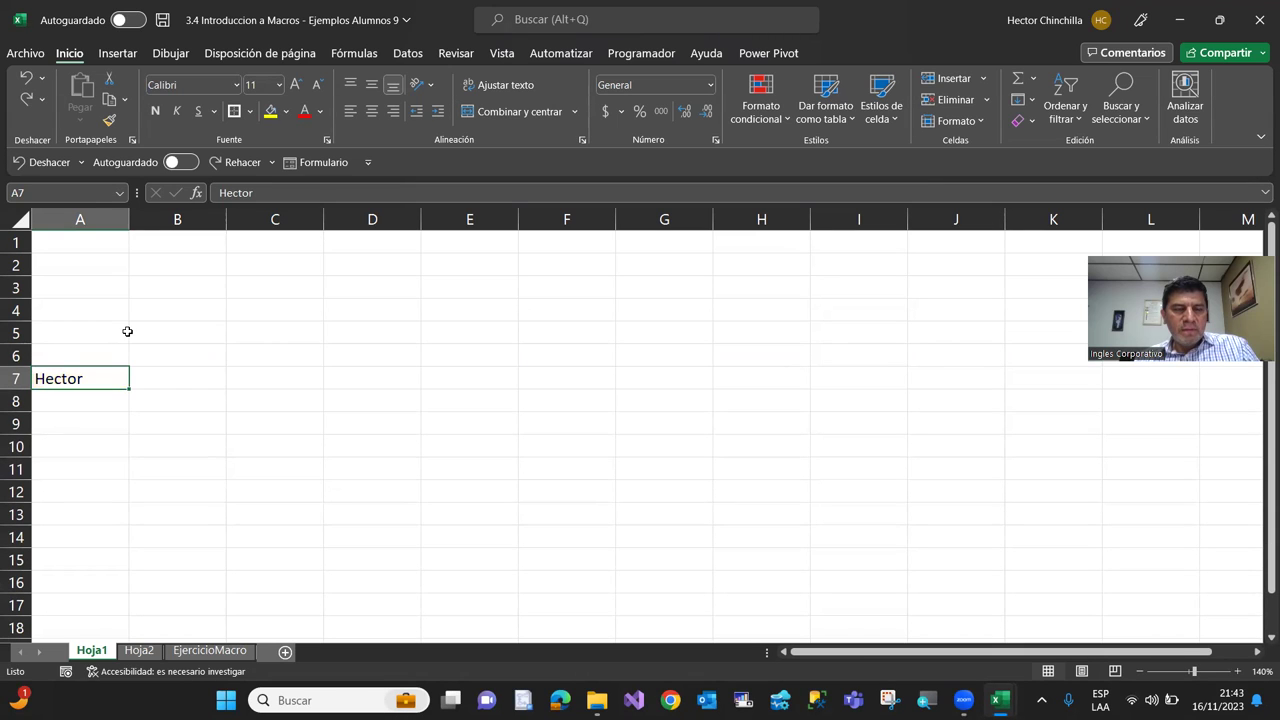
pyautogui.press('Up')
pyautogui.press('Down')
pyautogui.press('Down')
pyautogui.press('Up')
pyautogui.press('Up')
pyautogui.press('Down')
pyautogui.press('Down')
pyautogui.press('Up')
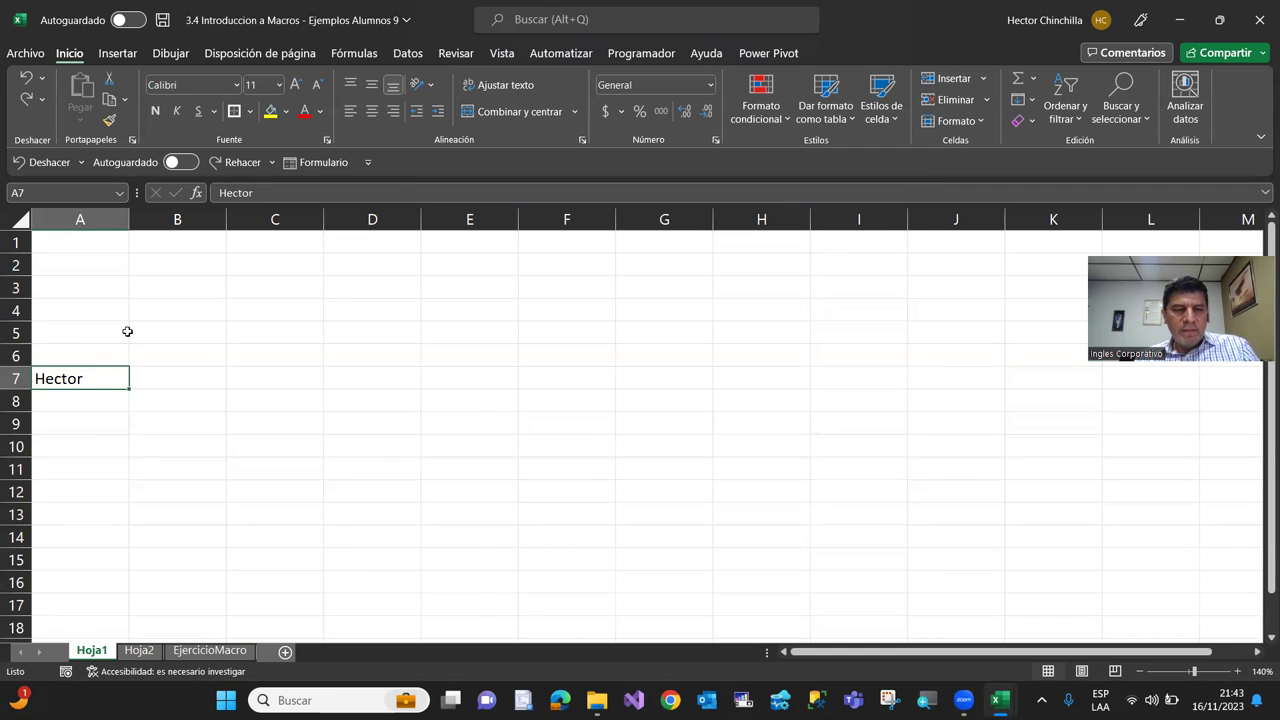
pyautogui.press('Down')
pyautogui.scroll(-1, 127, 331)
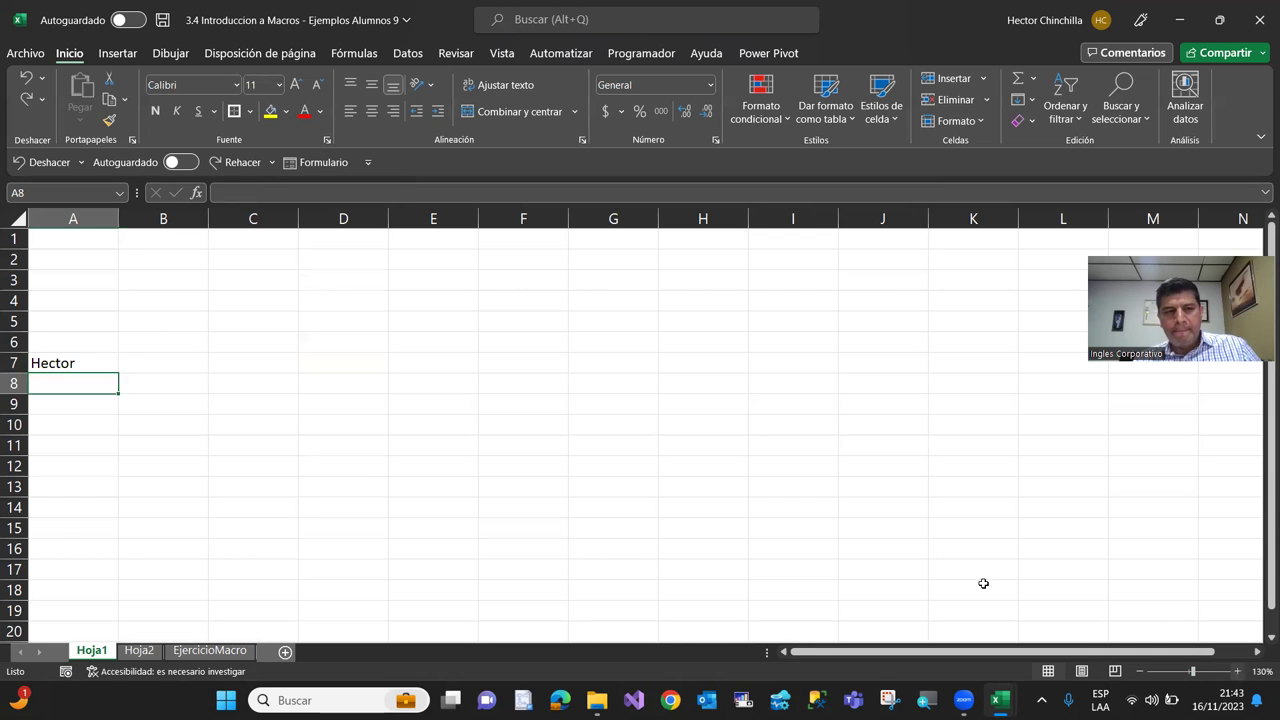
pyautogui.scroll(-1, 906, 558)
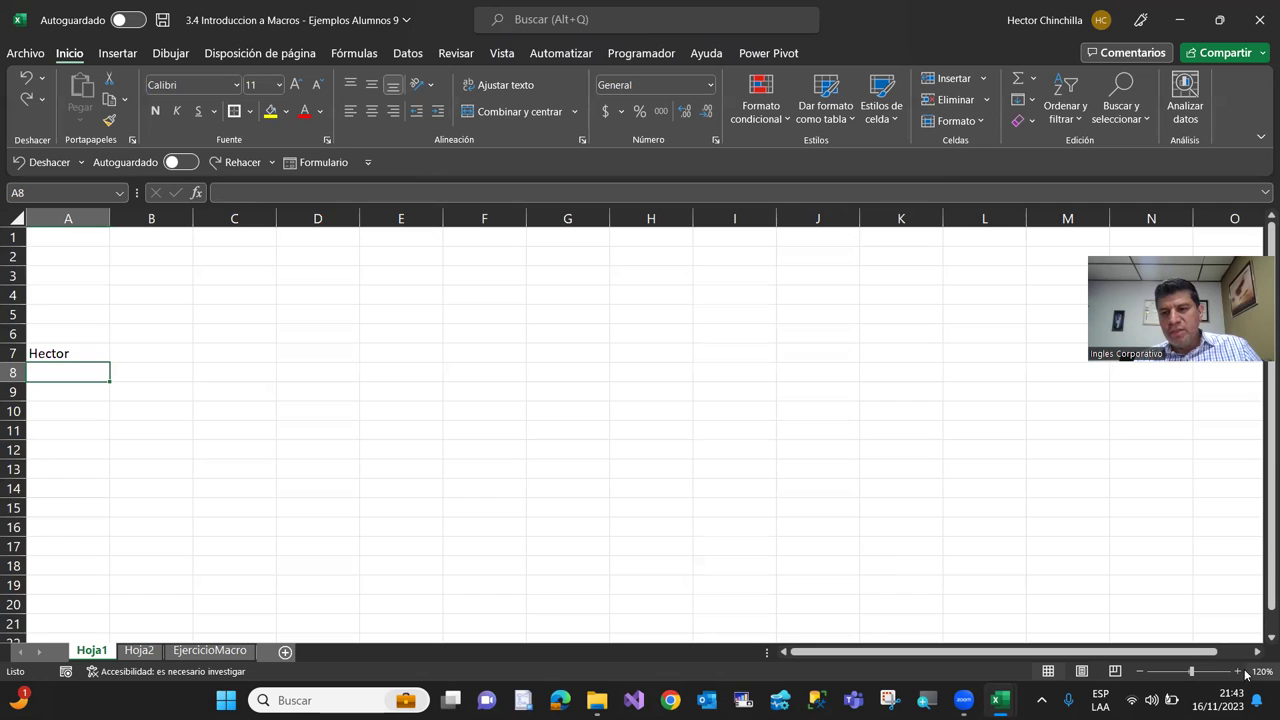
pyautogui.click(1239, 671)
pyautogui.click(1239, 671)
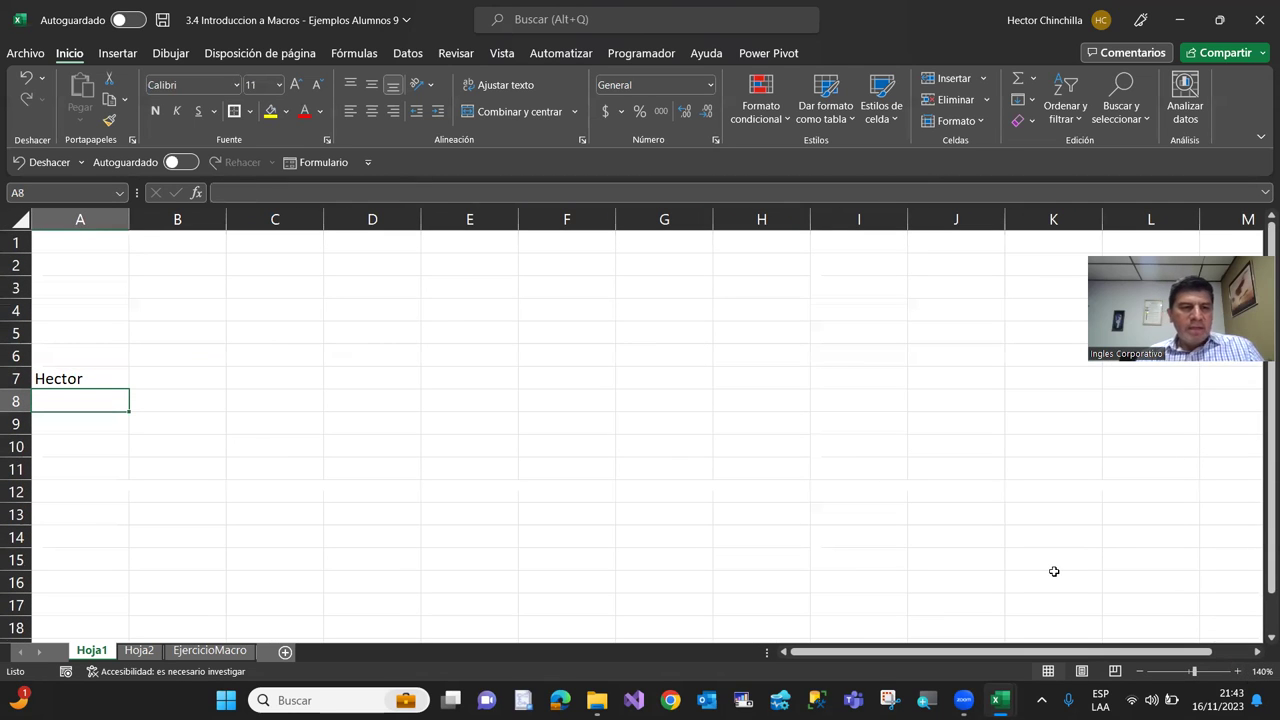
# Select the name in cell A7 and display the Programador commands for recording a macro
pyautogui.click(94, 382)
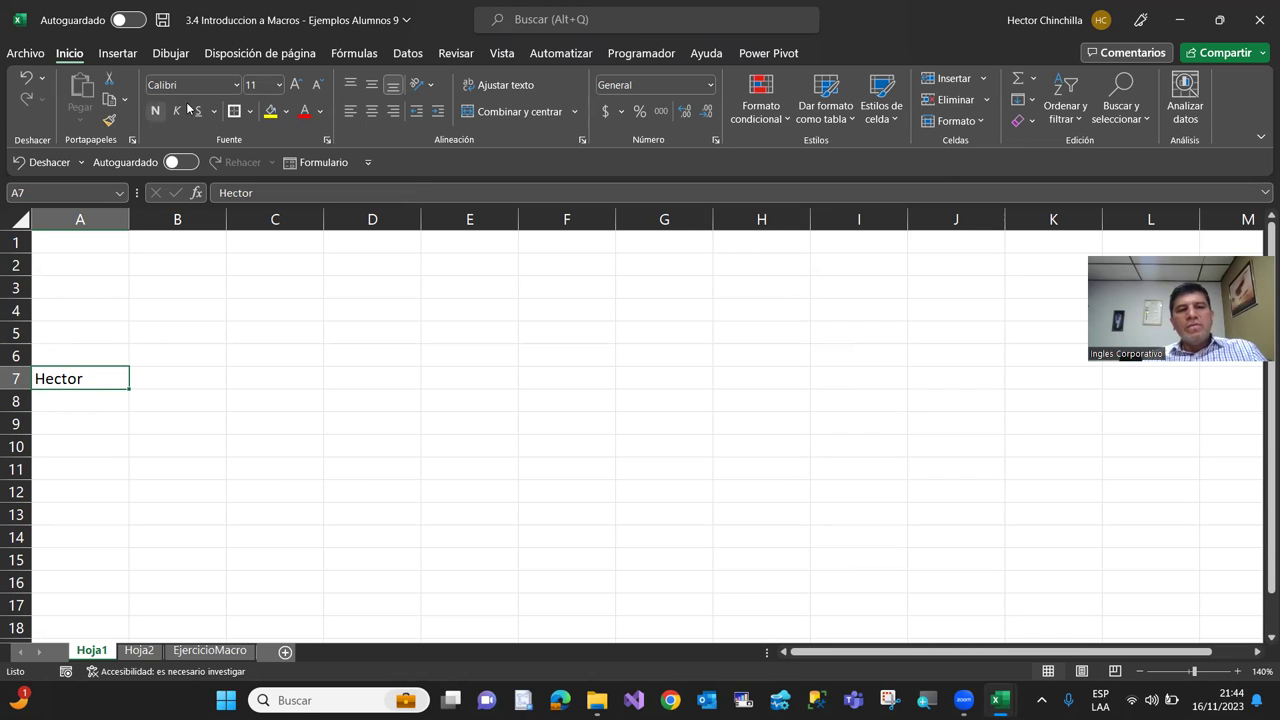
pyautogui.click(627, 58)
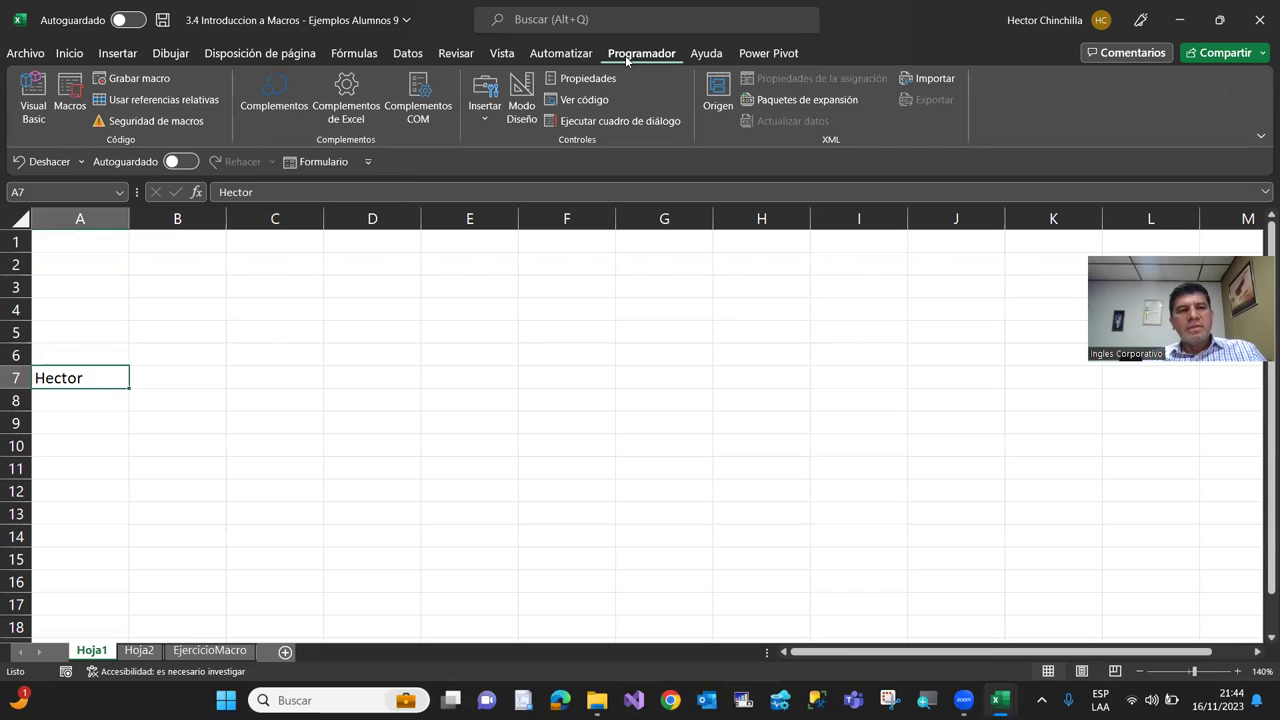
# Start recording a macro named Macro1 with shortcut letter n, stored in Este libro and described as "Macro 1"
pyautogui.click(157, 80)
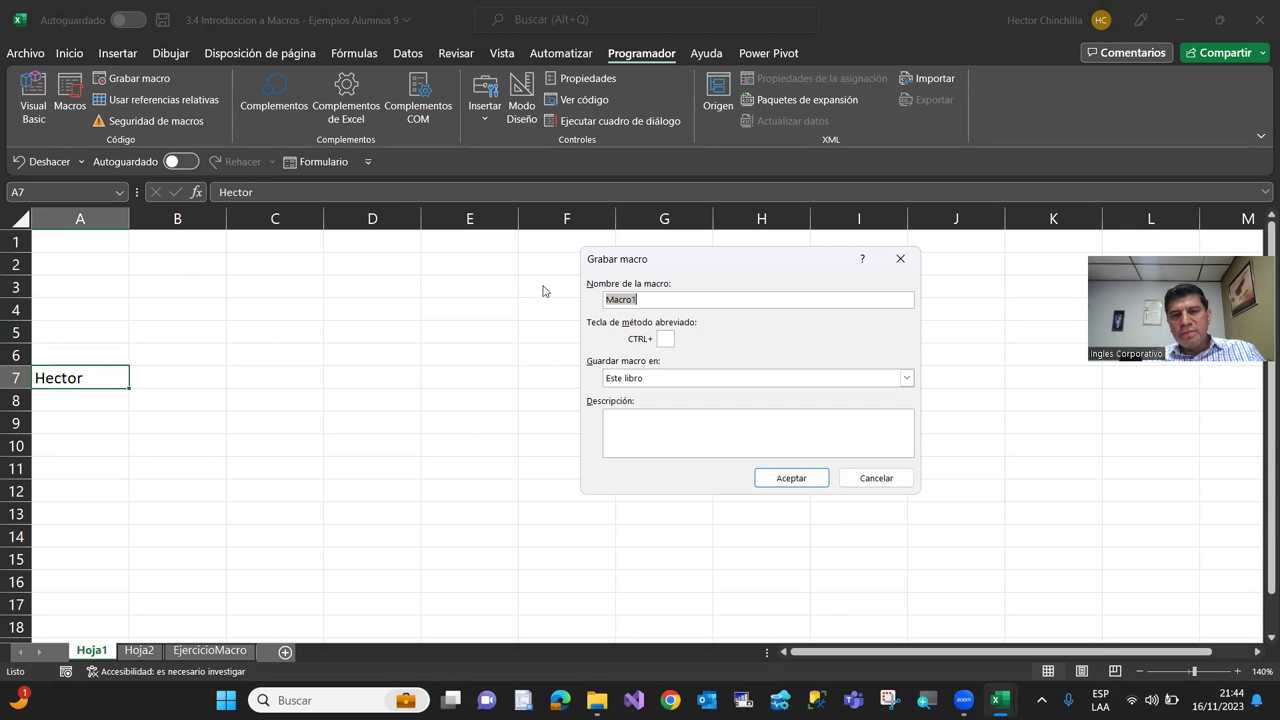
pyautogui.click(664, 338)
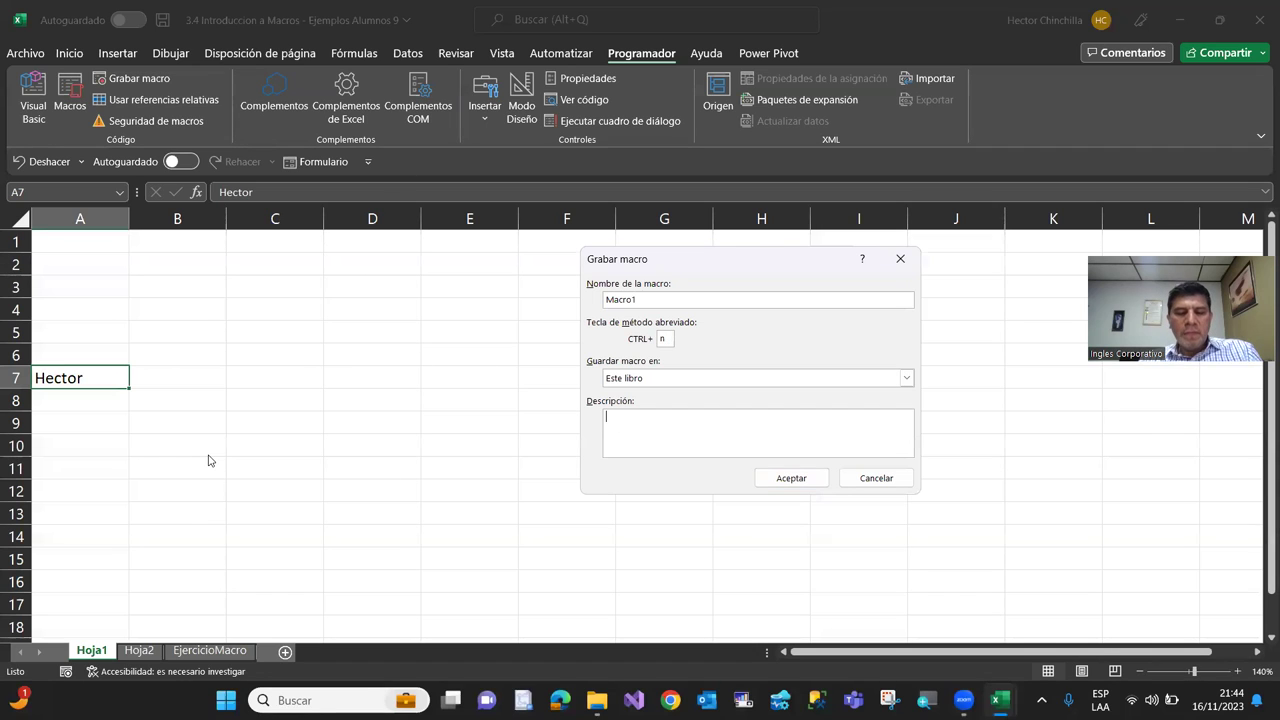
pyautogui.write('Macro 1')
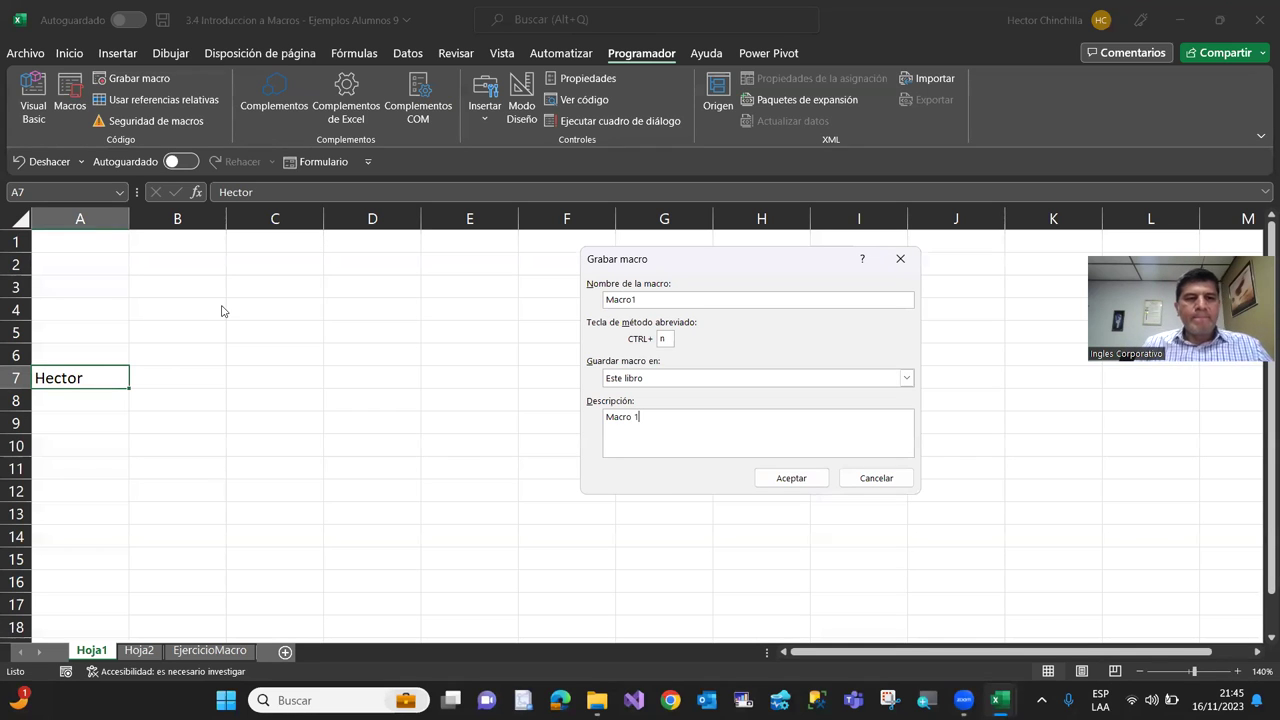
pyautogui.click(779, 478)
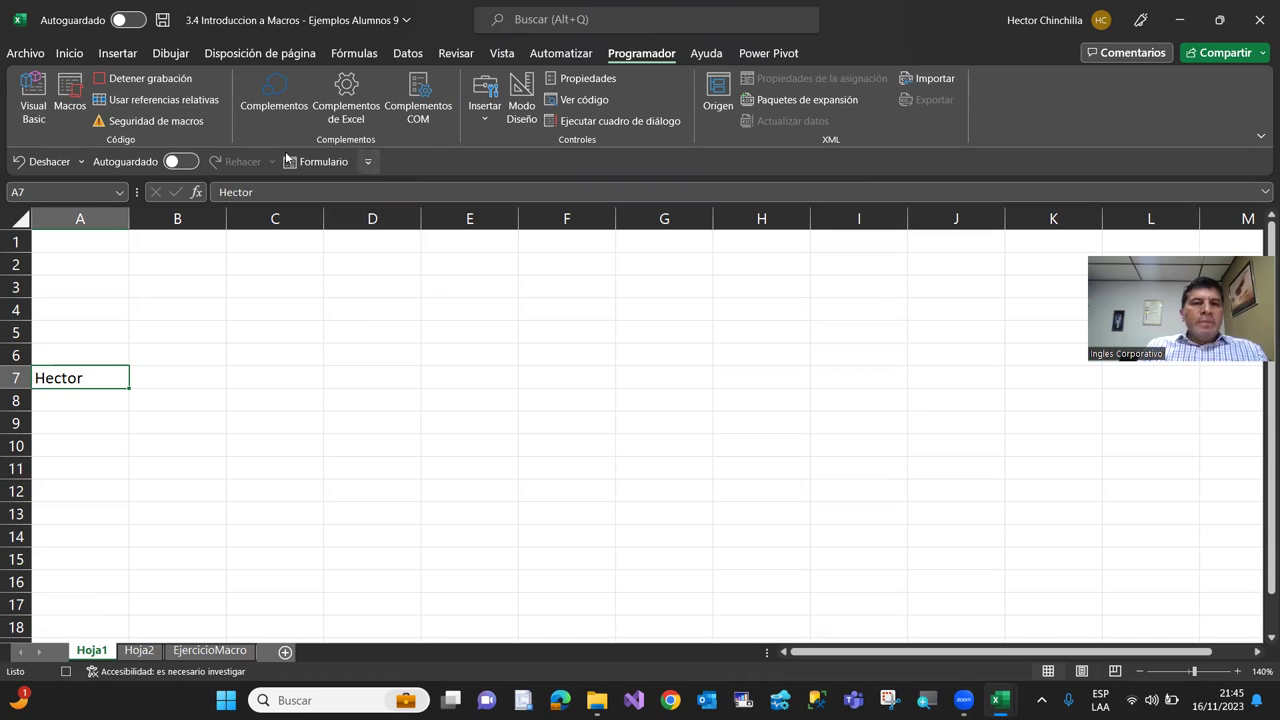
# Give cell A7 a yellow fill and red text, and increase its font size to 14
pyautogui.click(70, 55)
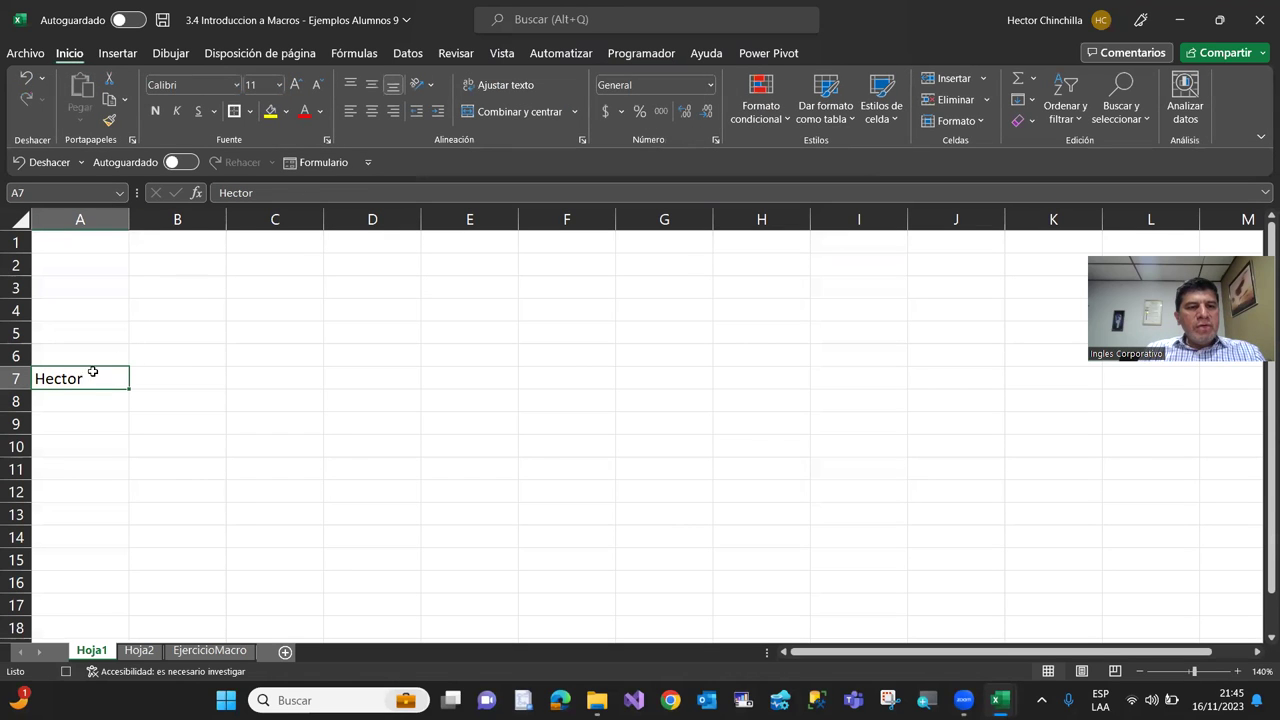
pyautogui.click(270, 115)
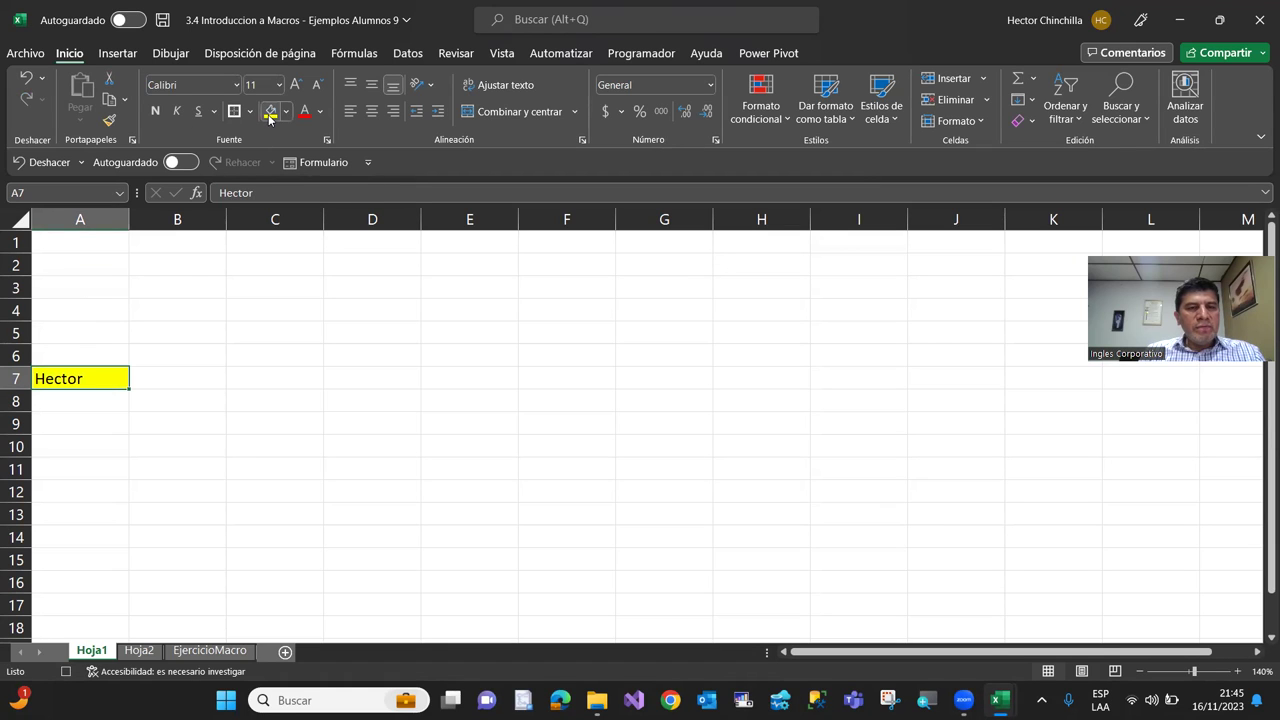
pyautogui.click(304, 114)
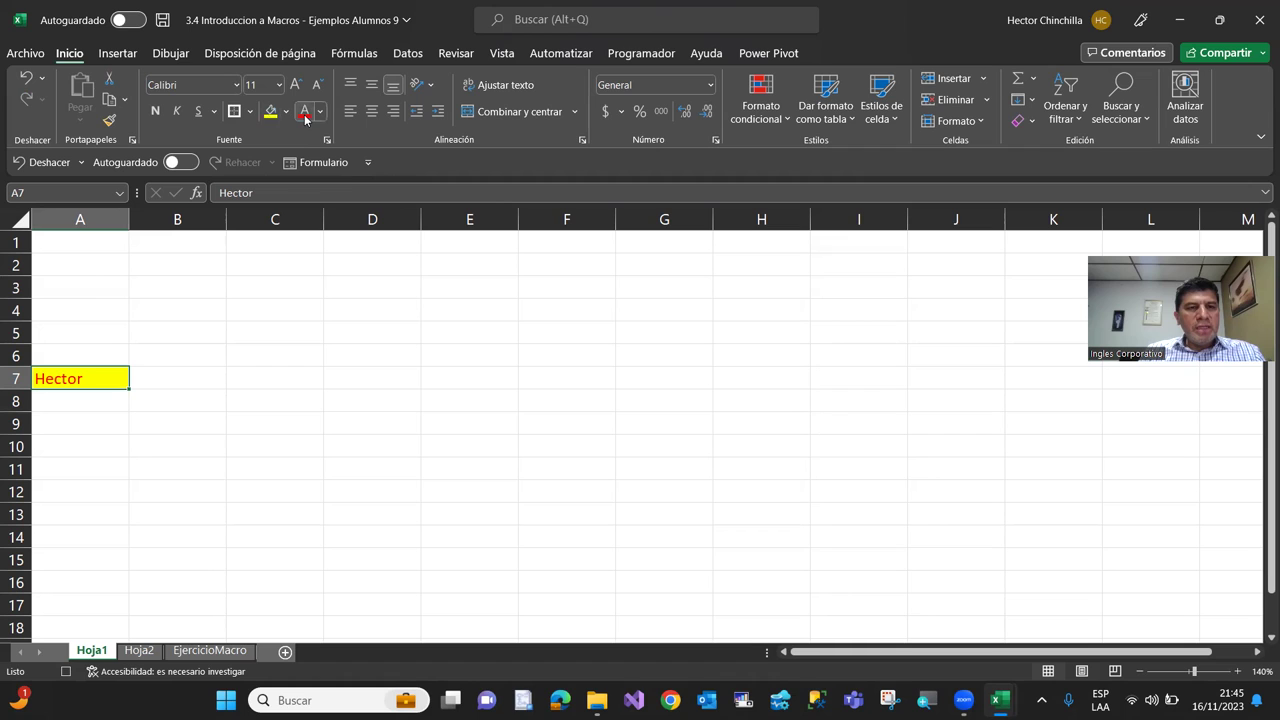
pyautogui.click(295, 88)
pyautogui.click(295, 88)
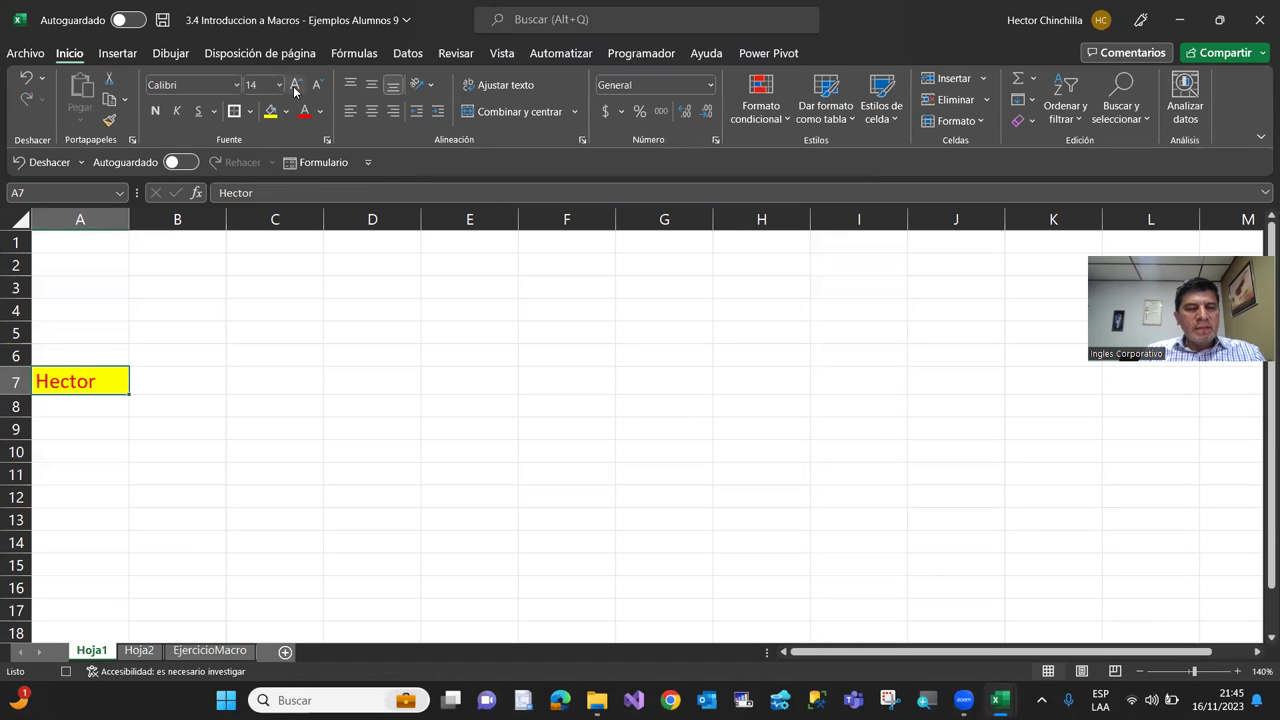
# Make the text in A7 bold in the Algerian font and add a thick outside border to the cell
pyautogui.click(155, 112)
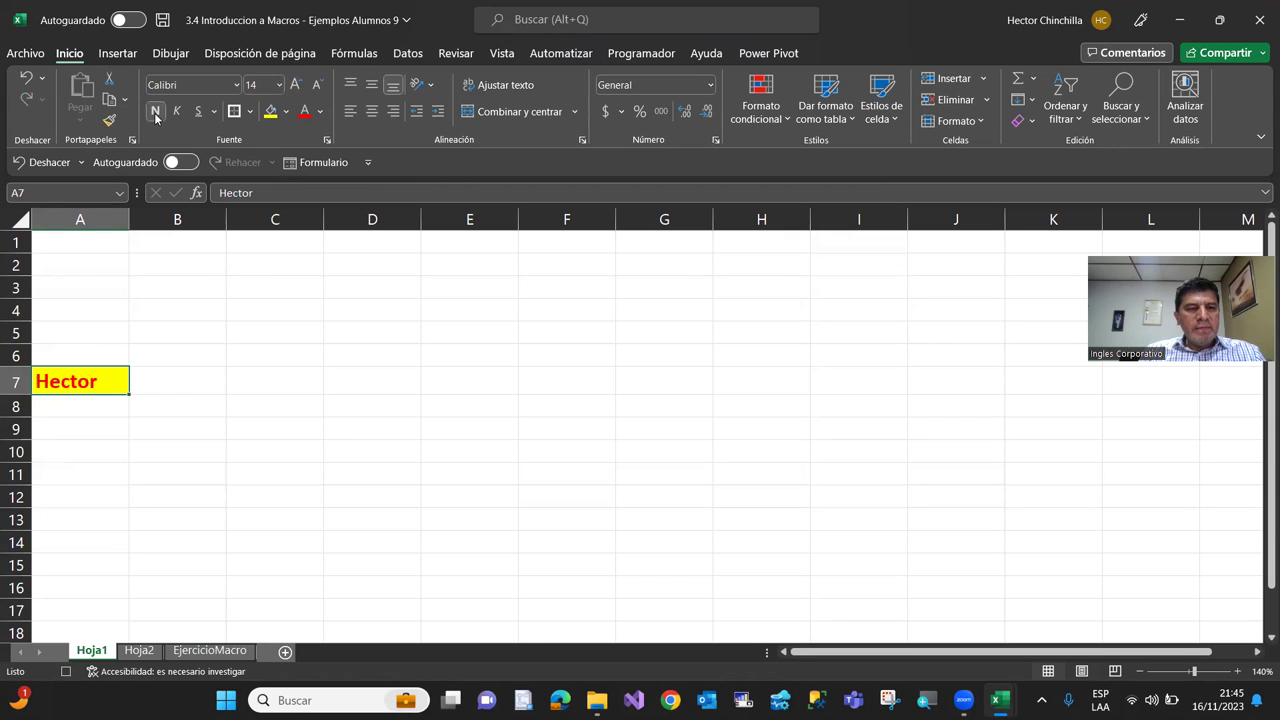
pyautogui.click(236, 86)
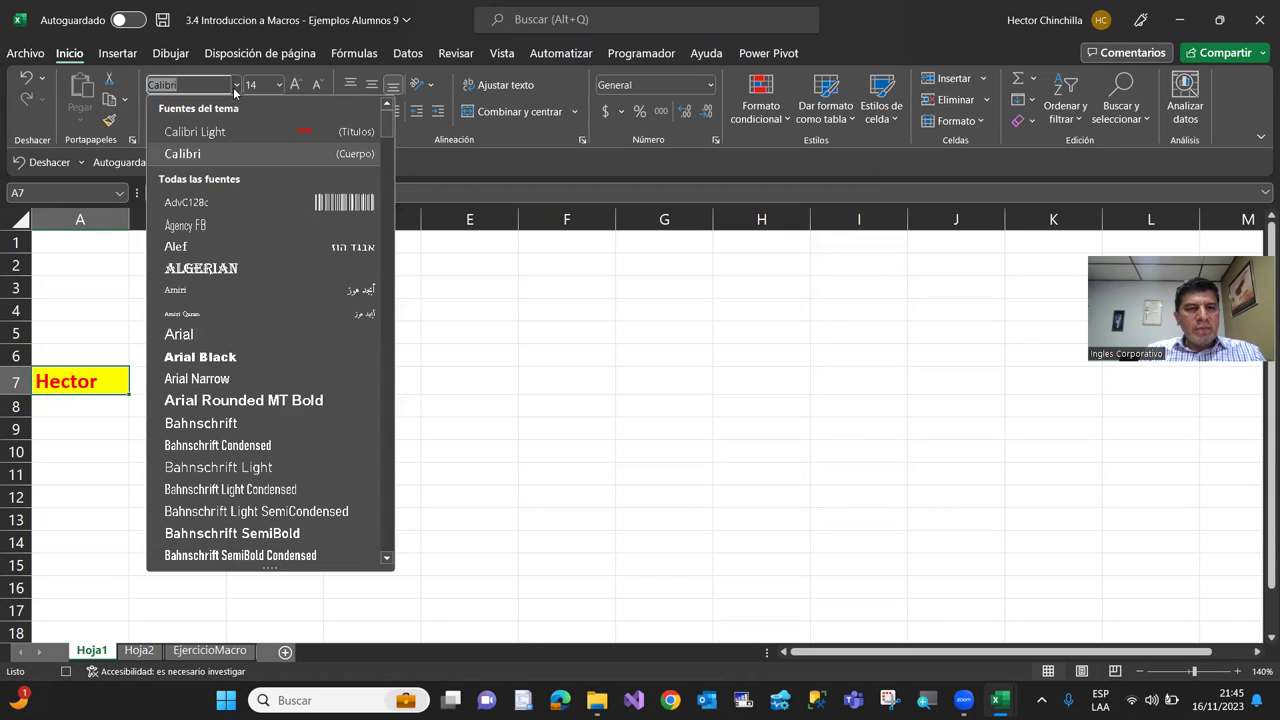
pyautogui.click(226, 270)
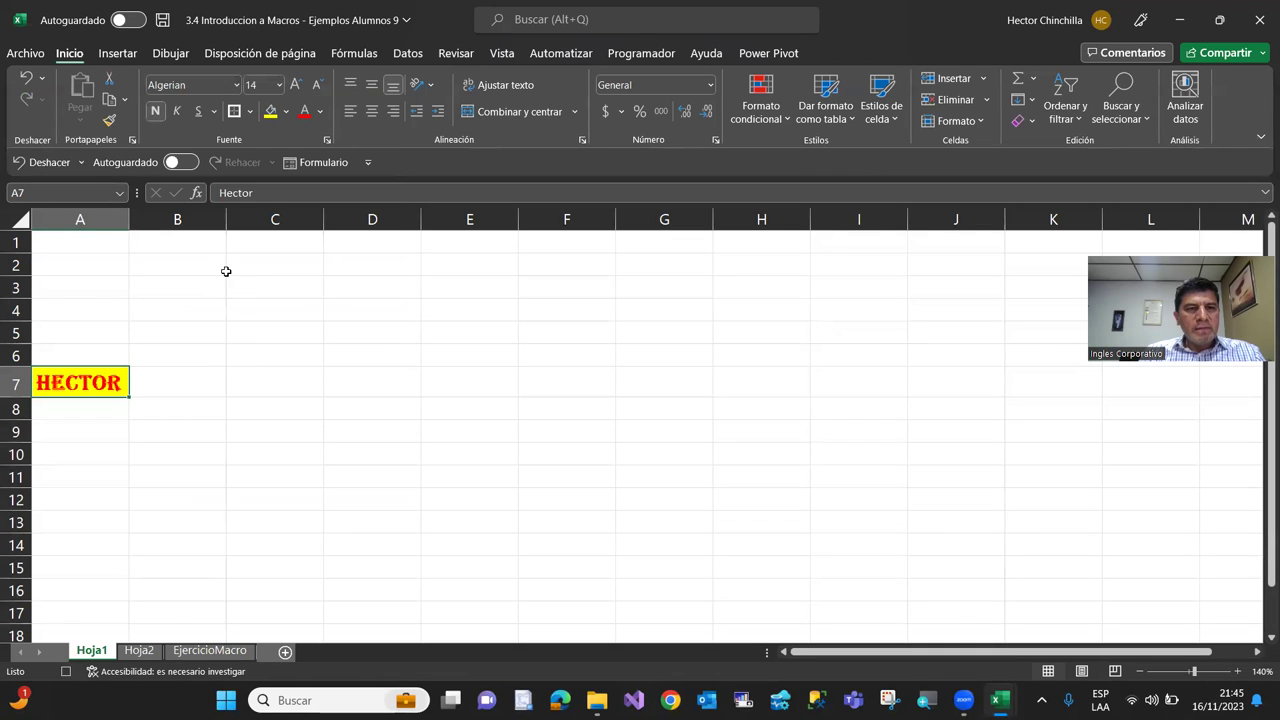
pyautogui.click(234, 114)
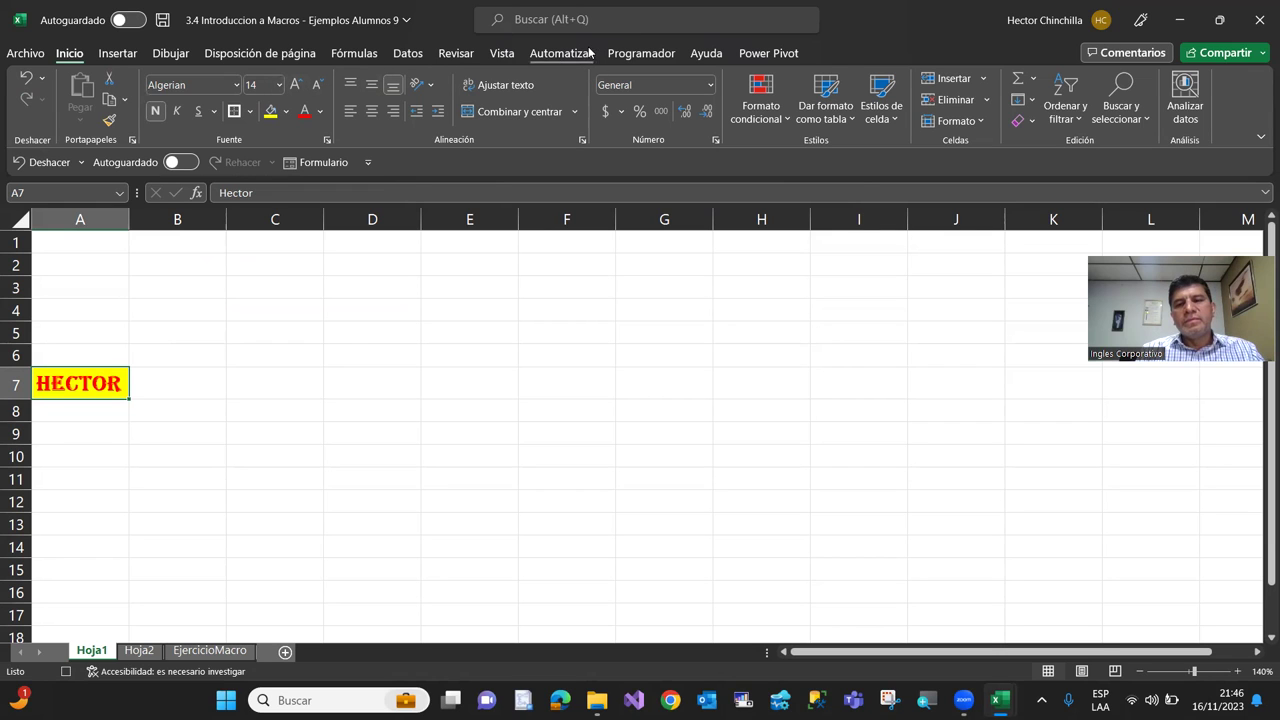
# Stop recording the macro and move the selection away from A7 to empty cell A4
pyautogui.click(627, 55)
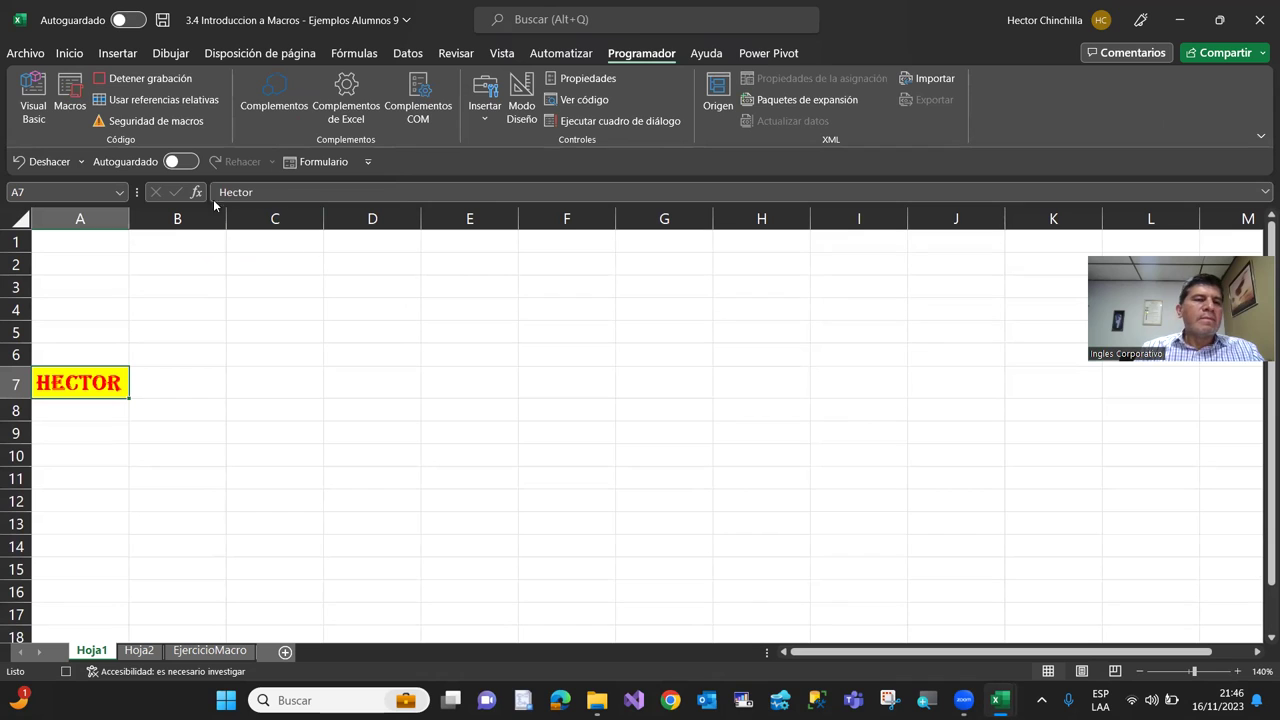
pyautogui.click(166, 84)
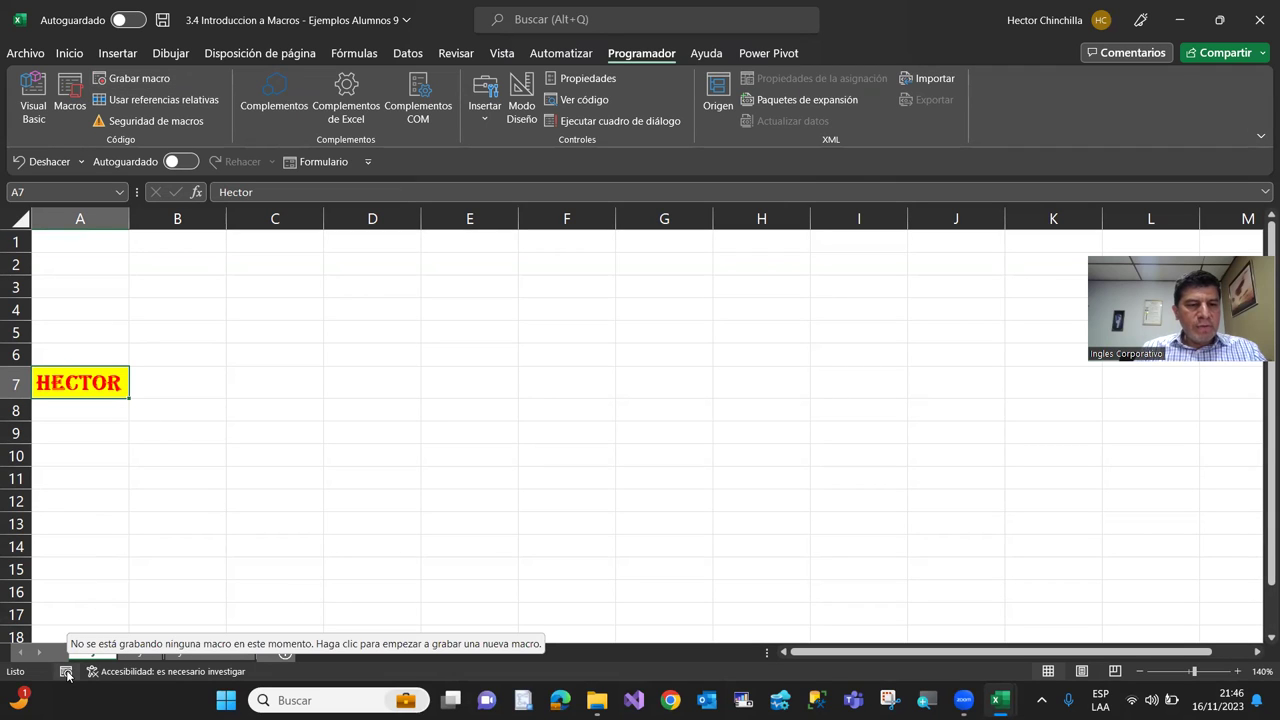
pyautogui.click(109, 330)
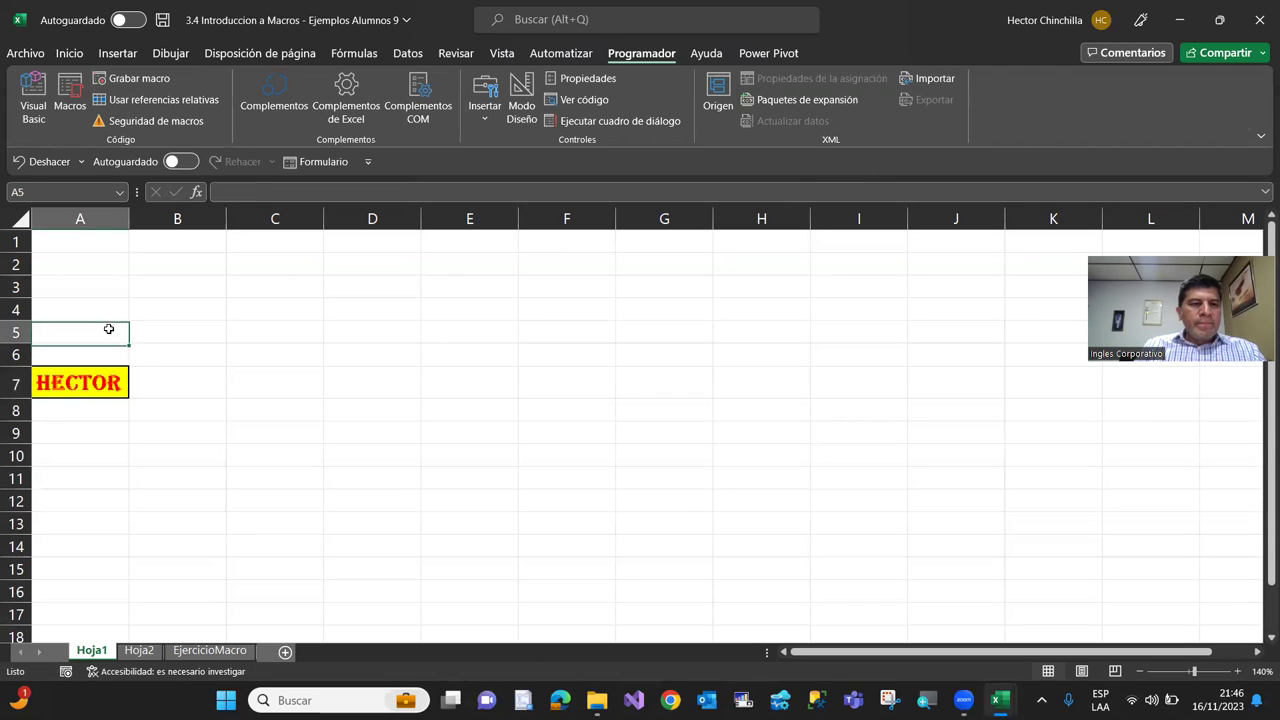
pyautogui.click(187, 410)
pyautogui.click(111, 321)
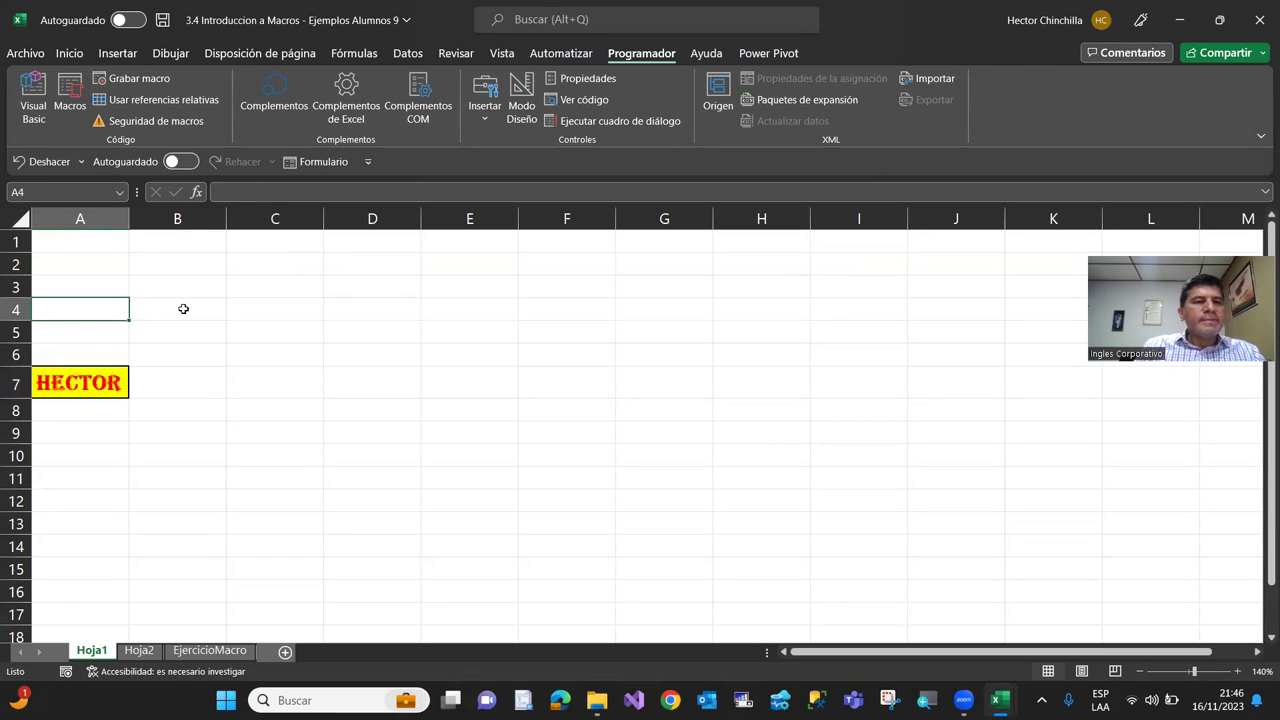
# Change the description of Macro1 to "Macro de ejemplo 1" in its options and close the macro list
pyautogui.click(71, 103)
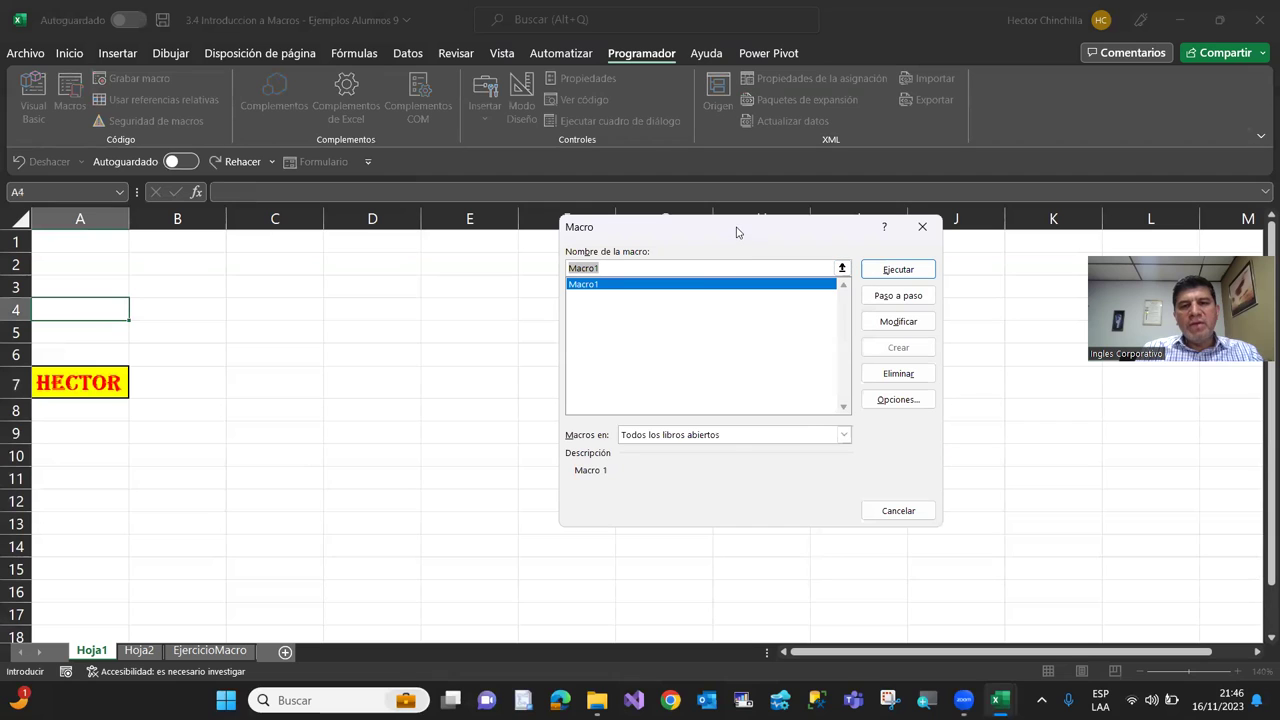
pyautogui.moveTo(731, 230); pyautogui.dragTo(693, 186)
pyautogui.click(680, 247)
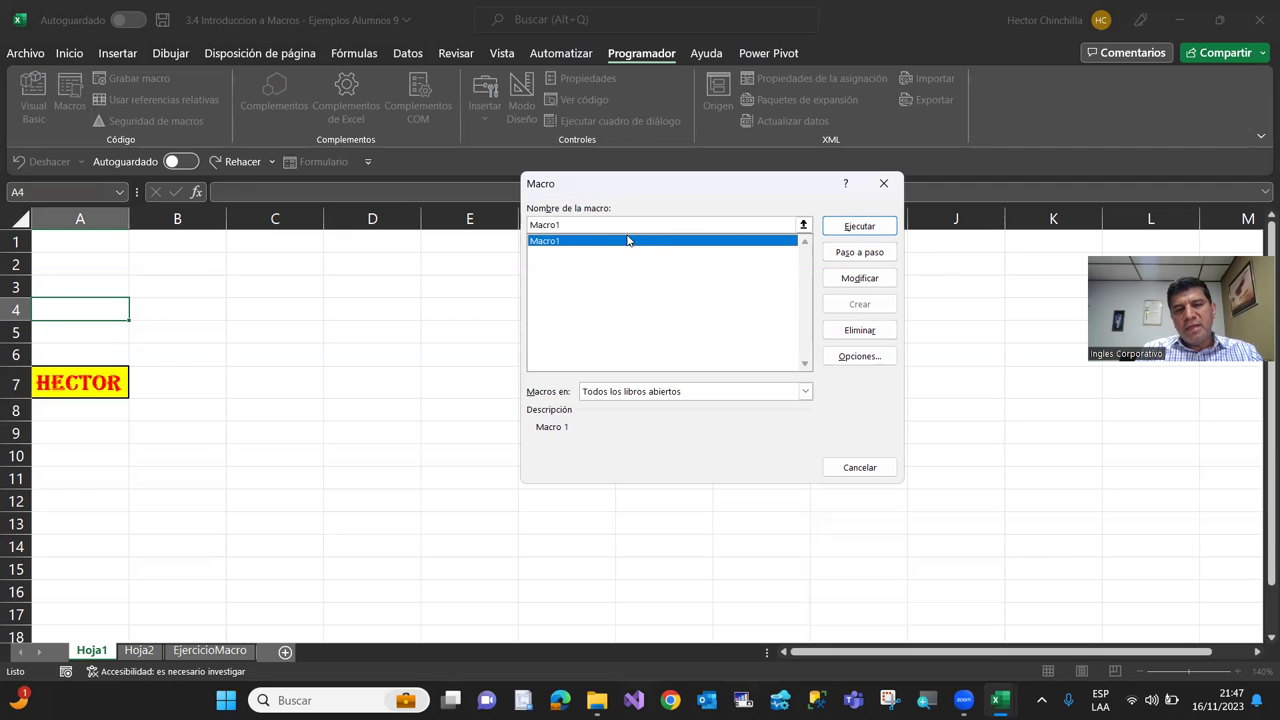
pyautogui.click(848, 359)
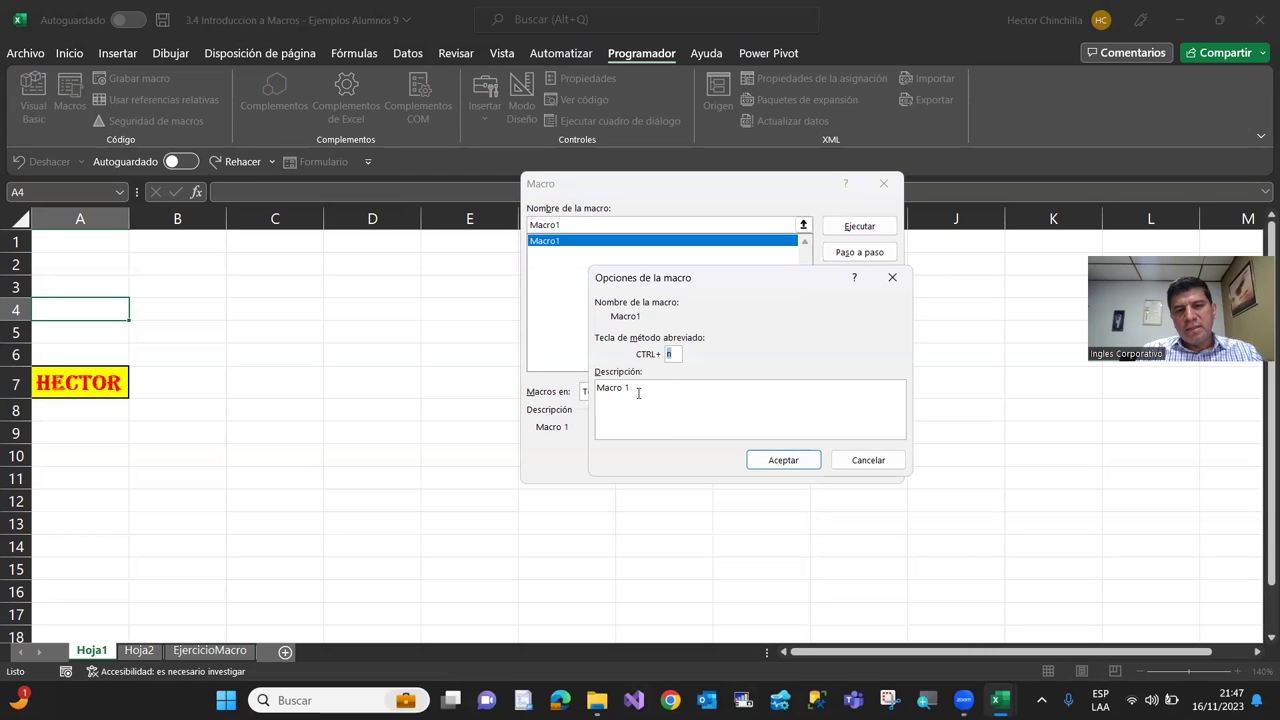
pyautogui.click(638, 390)
pyautogui.press('BackSpace')
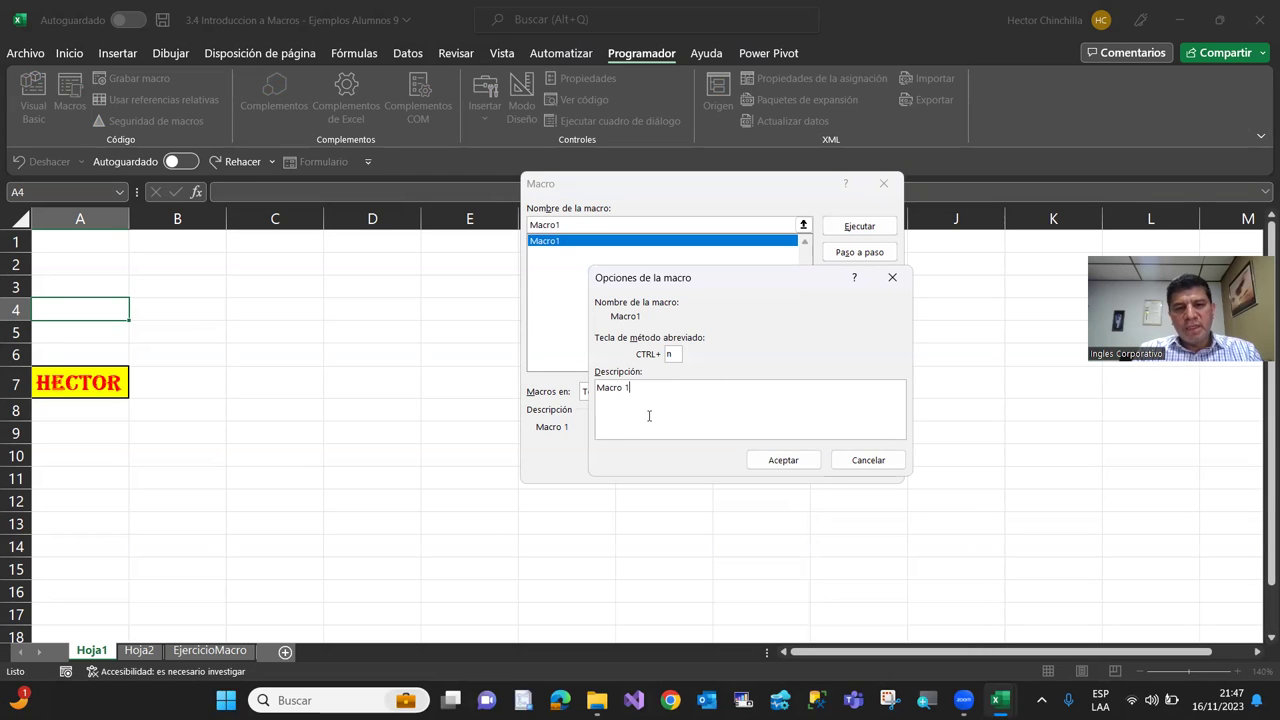
pyautogui.write('de ejemplo')
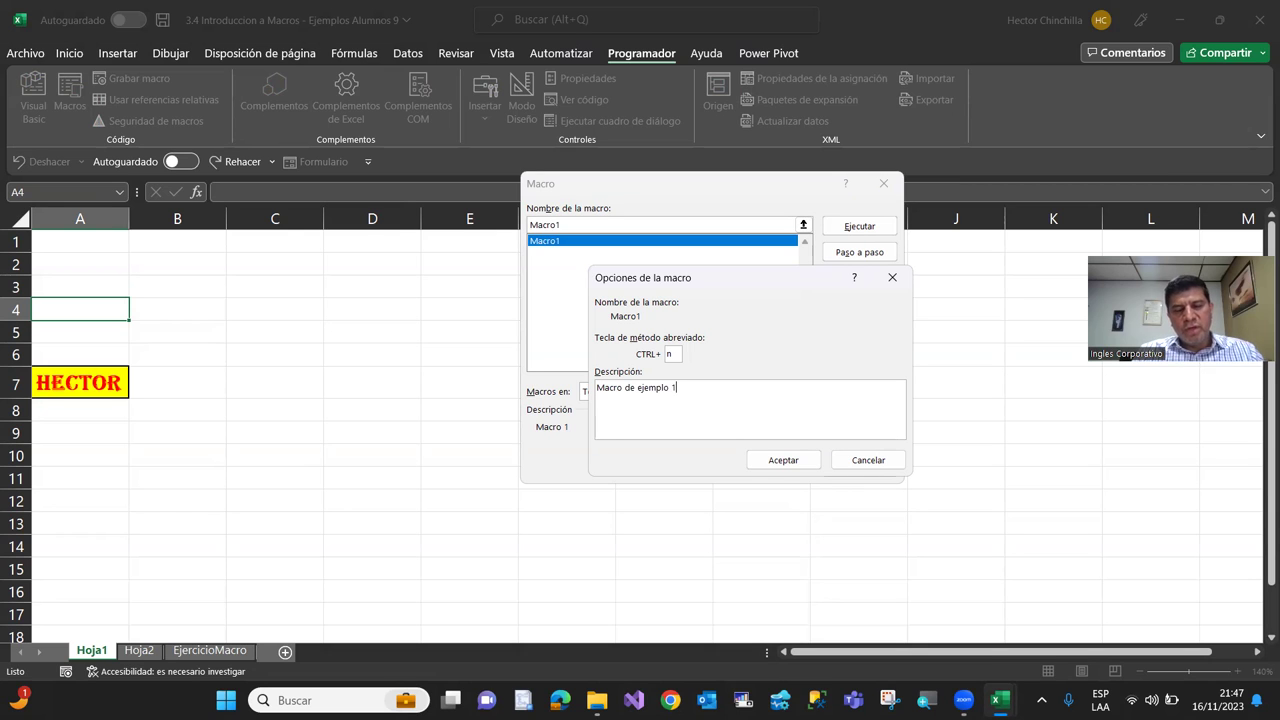
pyautogui.click(776, 463)
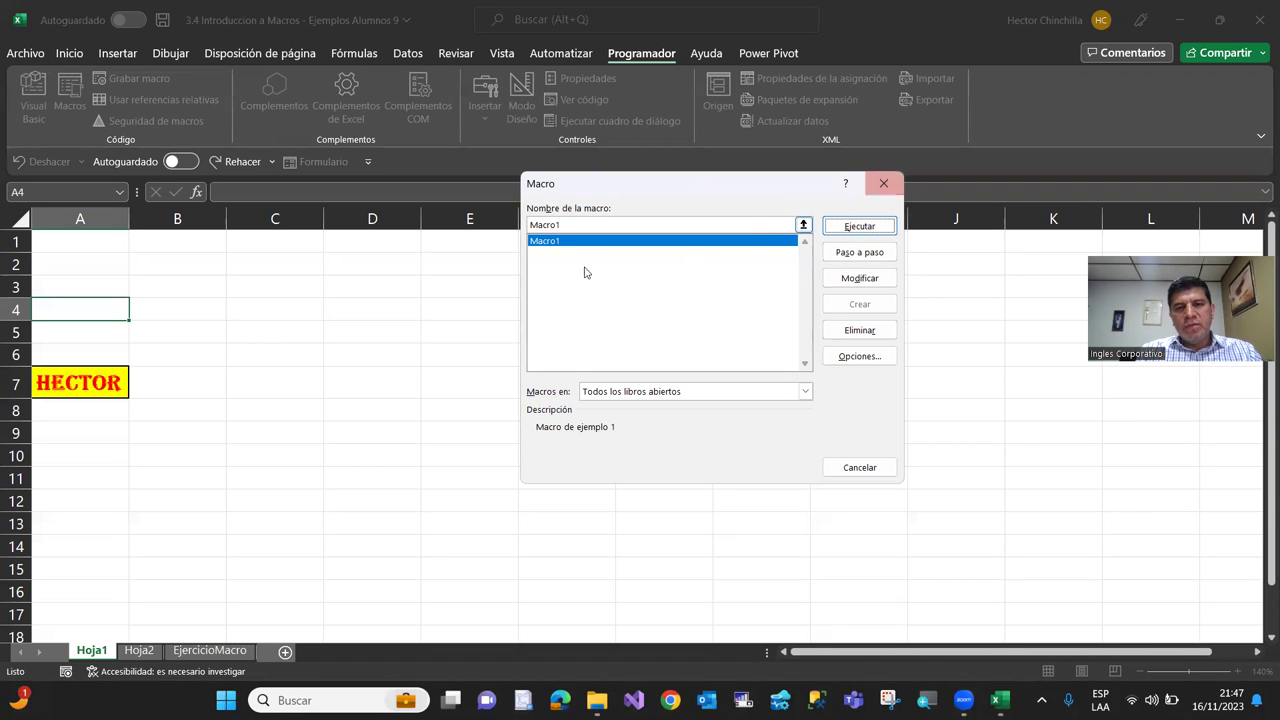
pyautogui.click(883, 183)
# Enter a person's first name in cell C5 and run Macro1 on it with its assigned shortcut
pyautogui.click(331, 416)
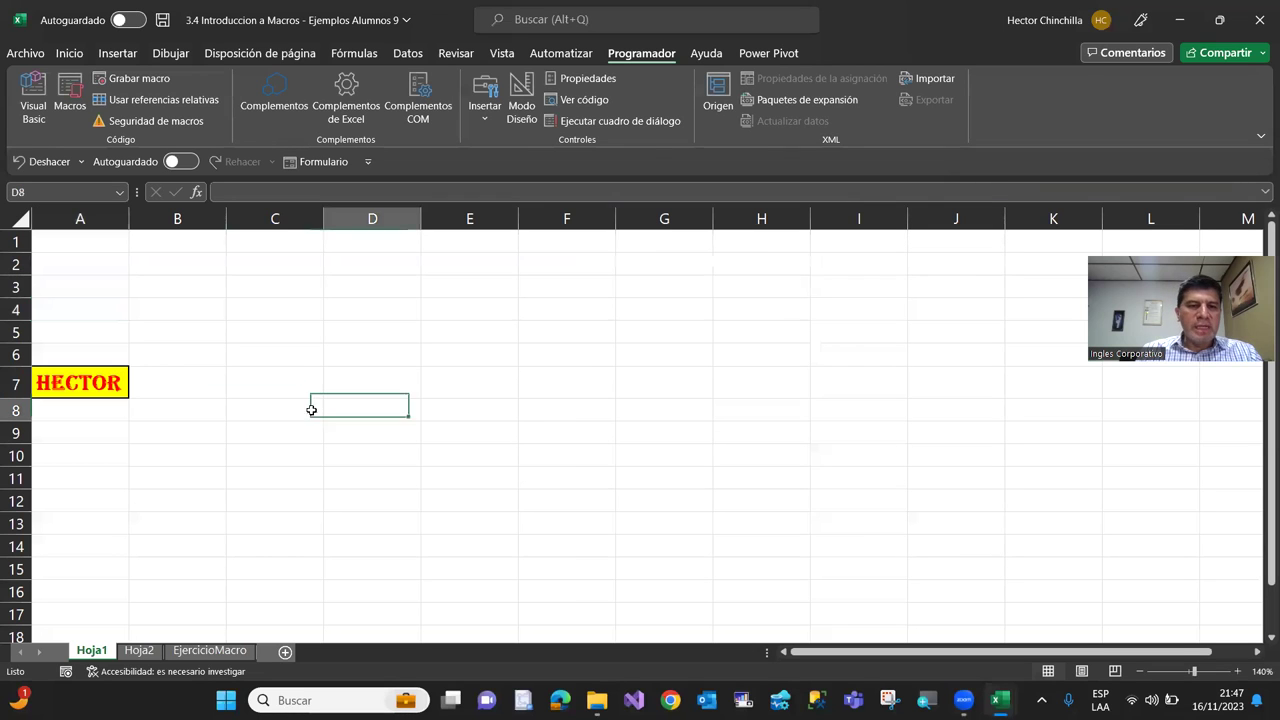
pyautogui.click(278, 349)
pyautogui.press('Up')
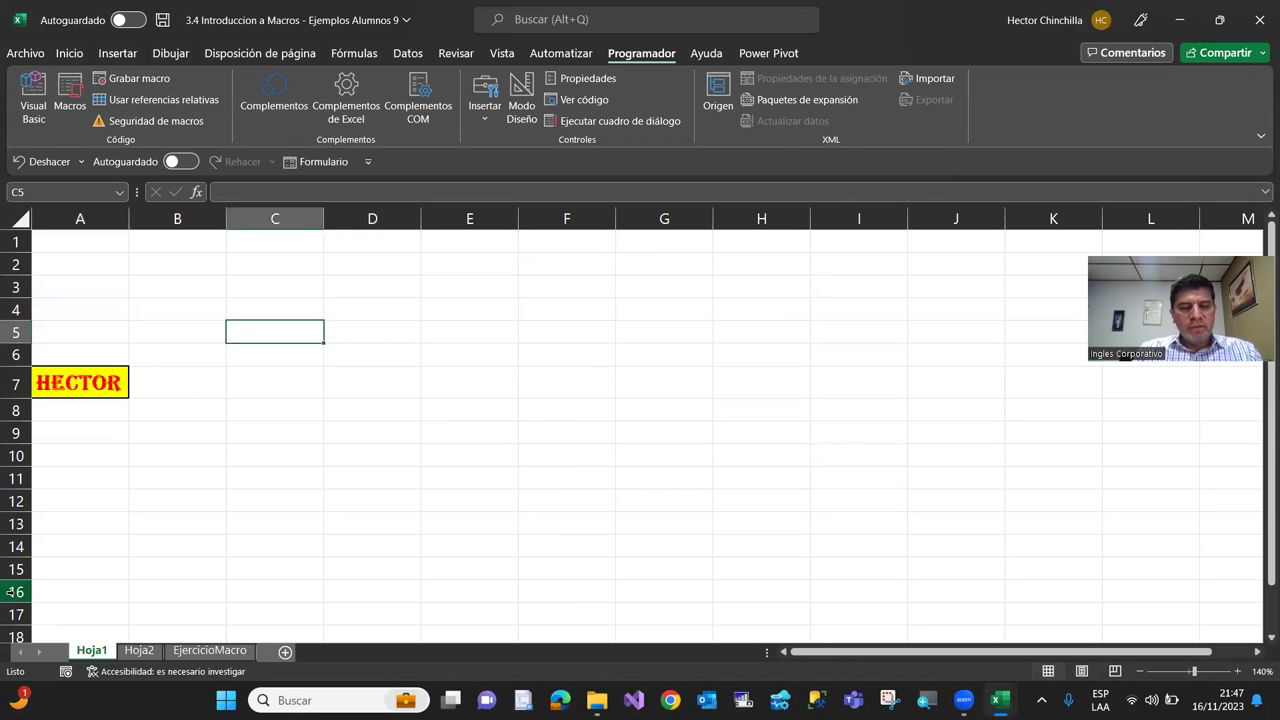
pyautogui.write('Armando')
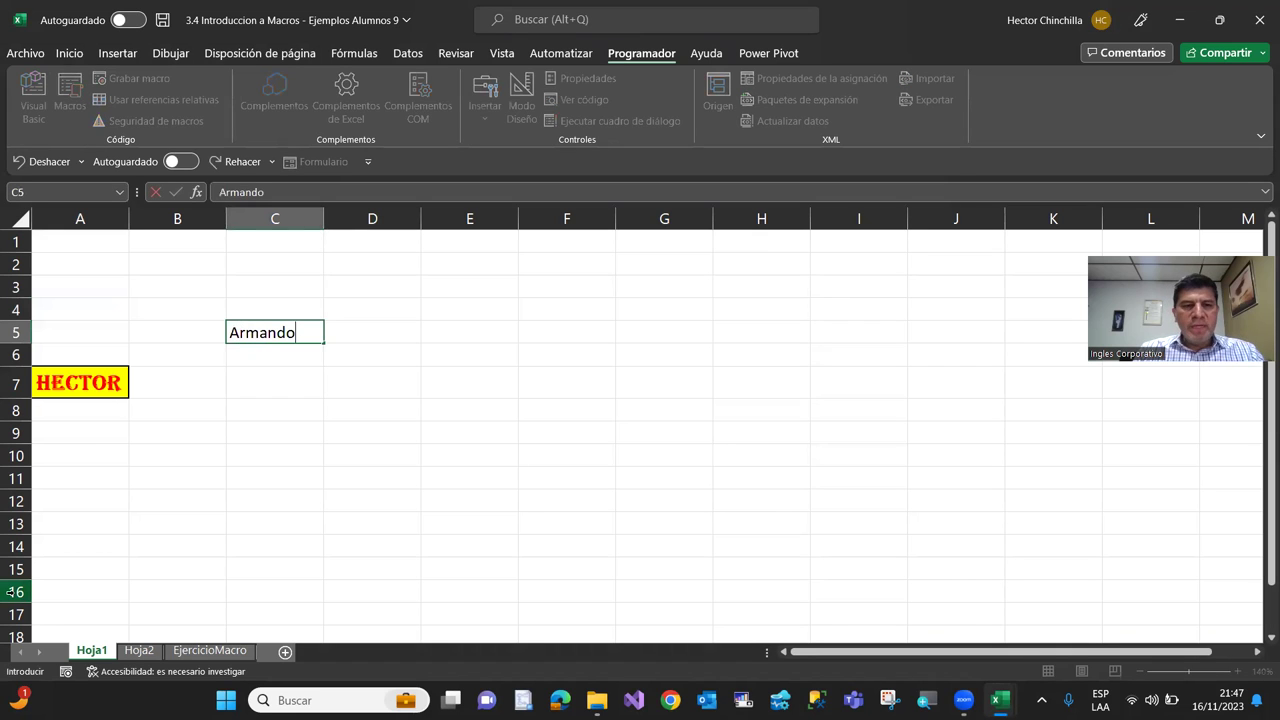
pyautogui.press('Return')
pyautogui.press('Up')
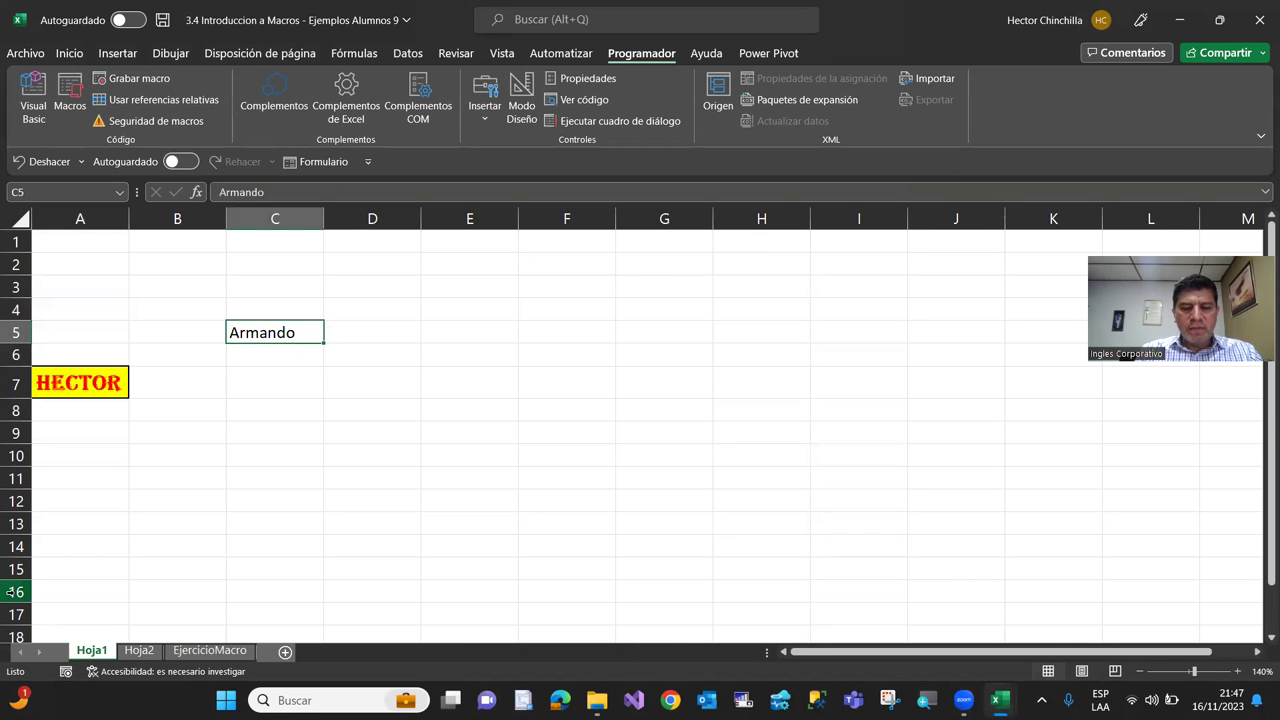
pyautogui.hotkey('ctrl', 'shift', 'f')
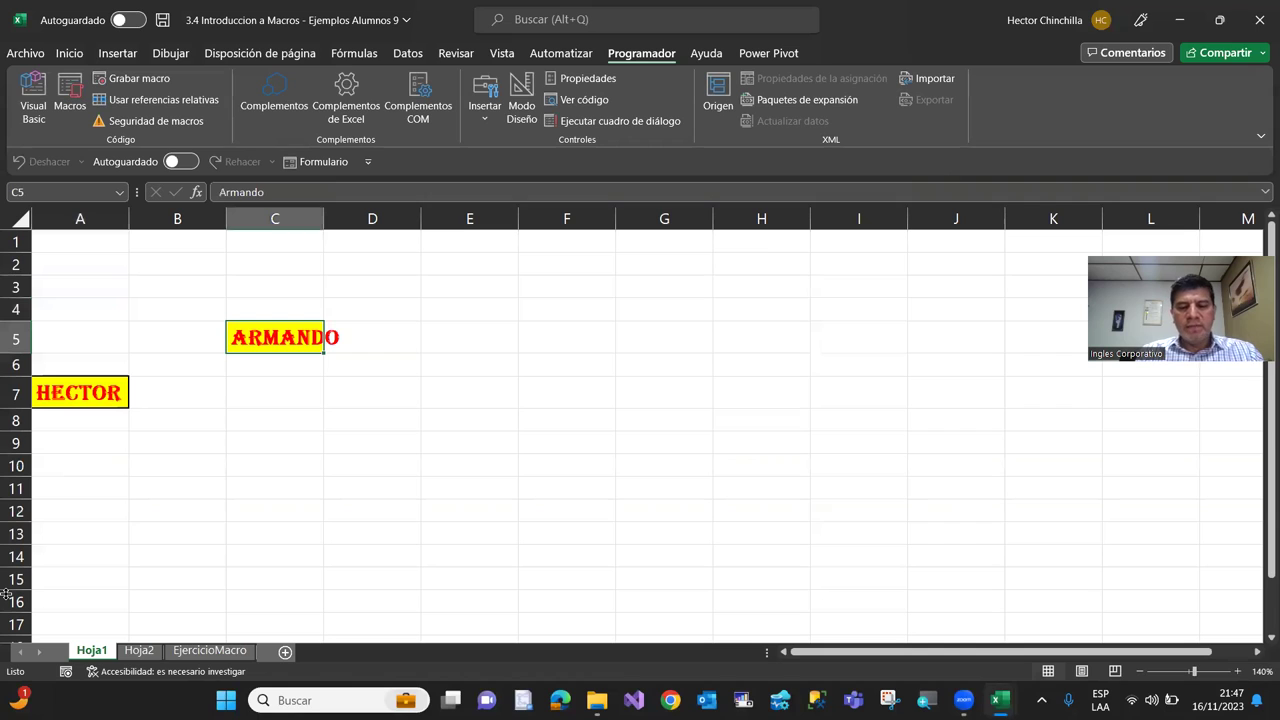
# Enter another first name in cell C8, apply Macro1 to it with the shortcut, and deselect the cell
pyautogui.press('Down')
pyautogui.press('Down')
pyautogui.press('Down')
pyautogui.press('Down')
pyautogui.press('Up')
pyautogui.write('Josue')
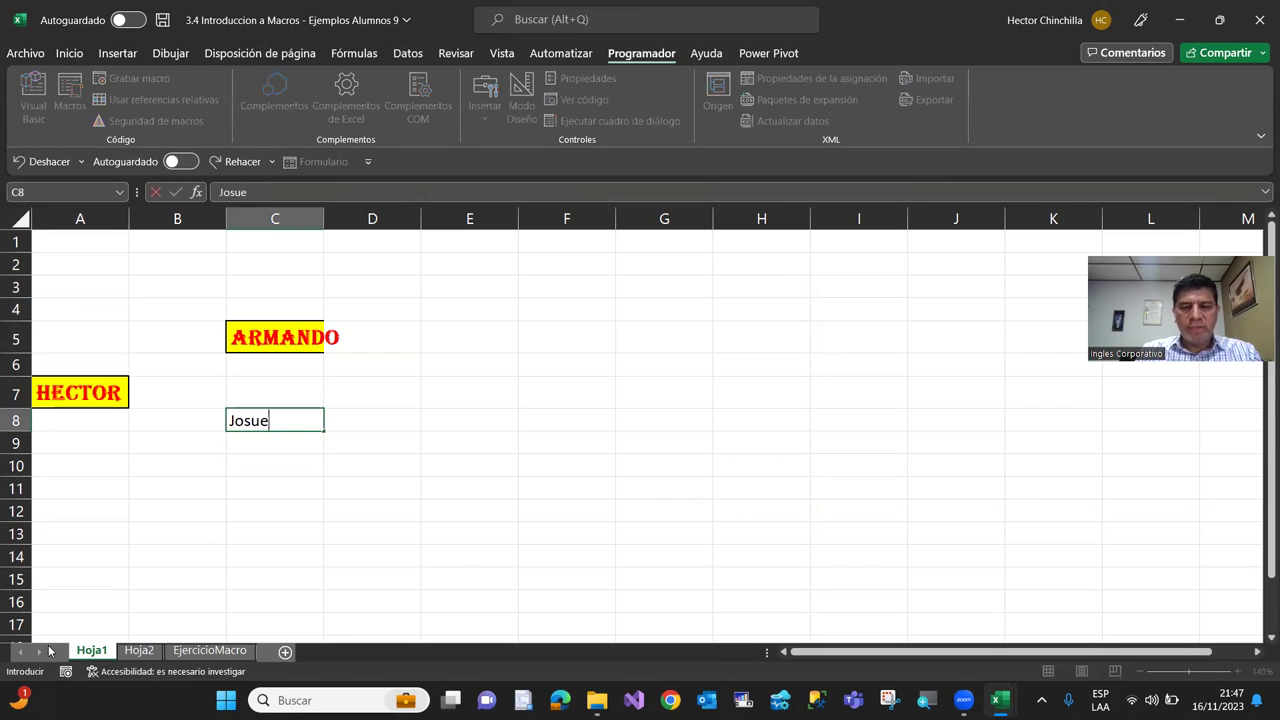
pyautogui.press('Return')
pyautogui.press('Up')
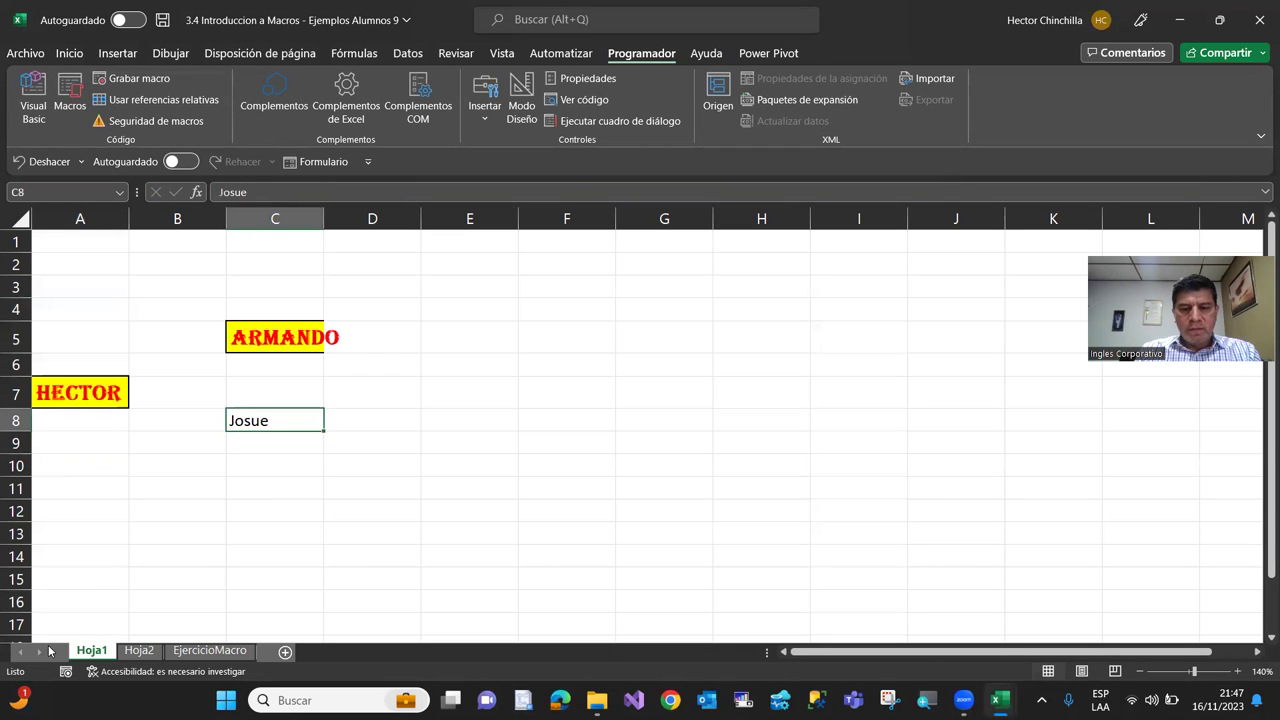
pyautogui.hotkey('ctrl', 'shift', 'a')
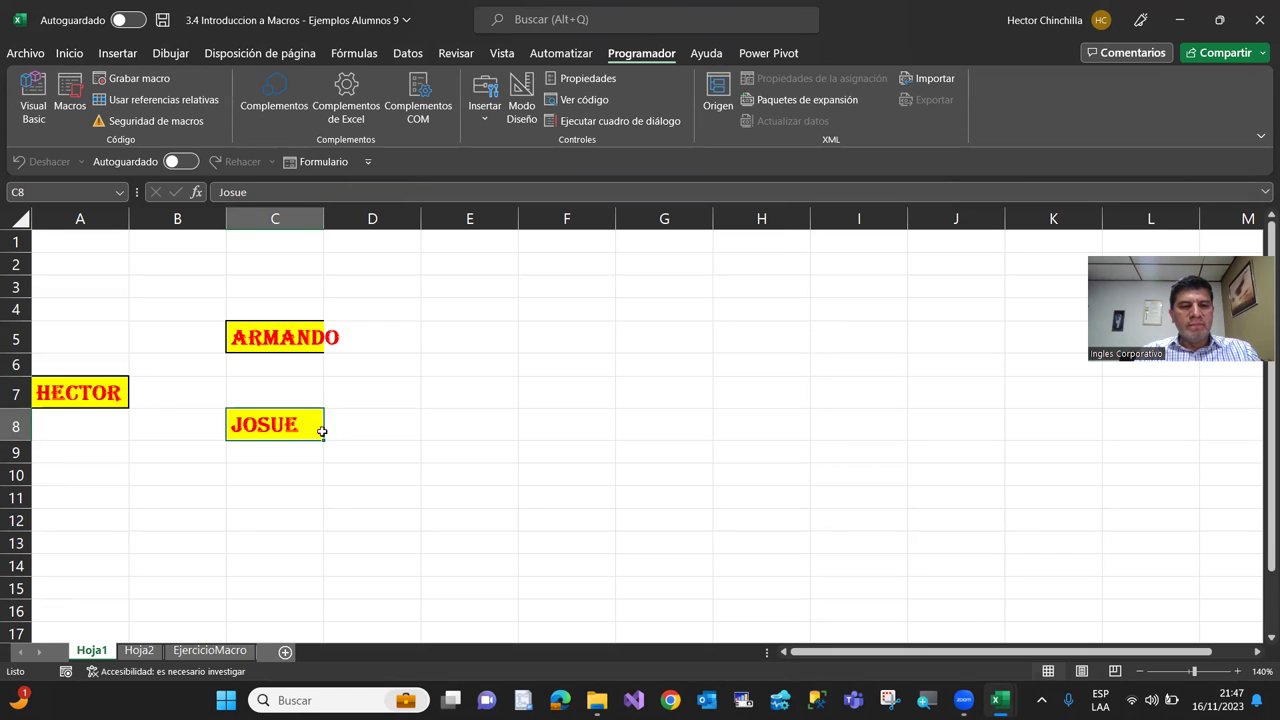
pyautogui.click(458, 402)
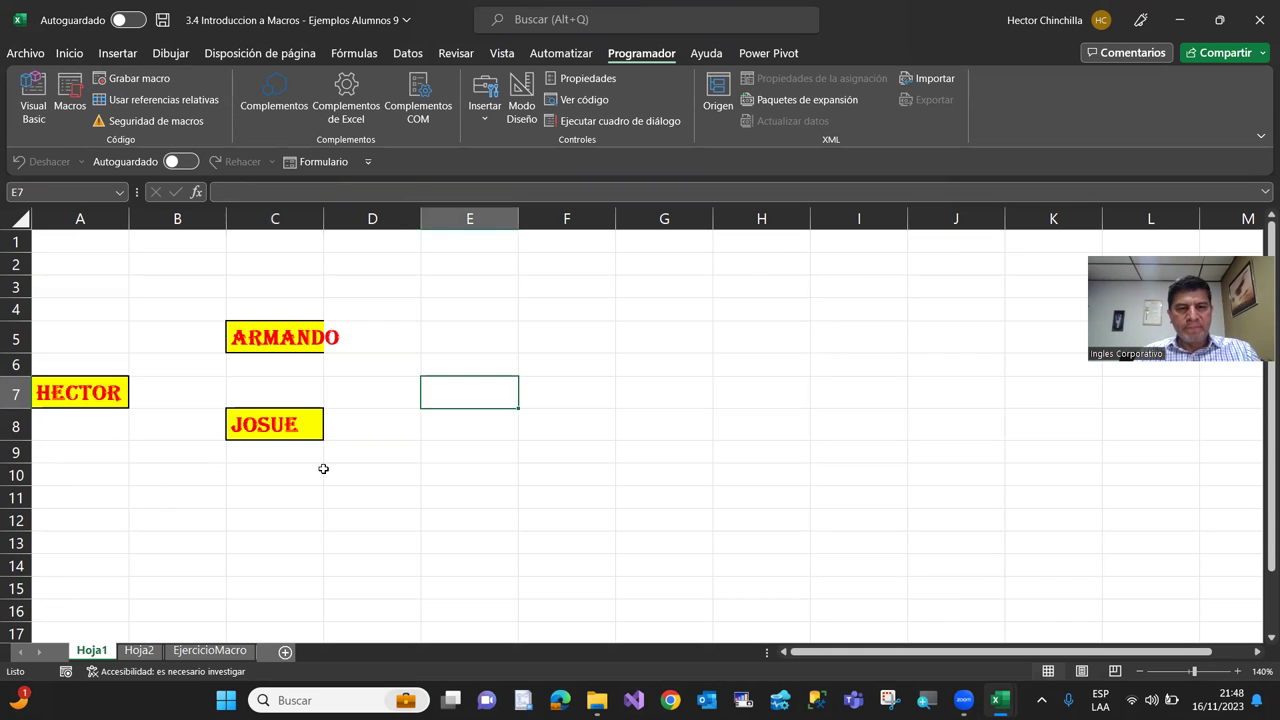
# Enter another first name in cell D3 and keep that cell selected
pyautogui.click(367, 285)
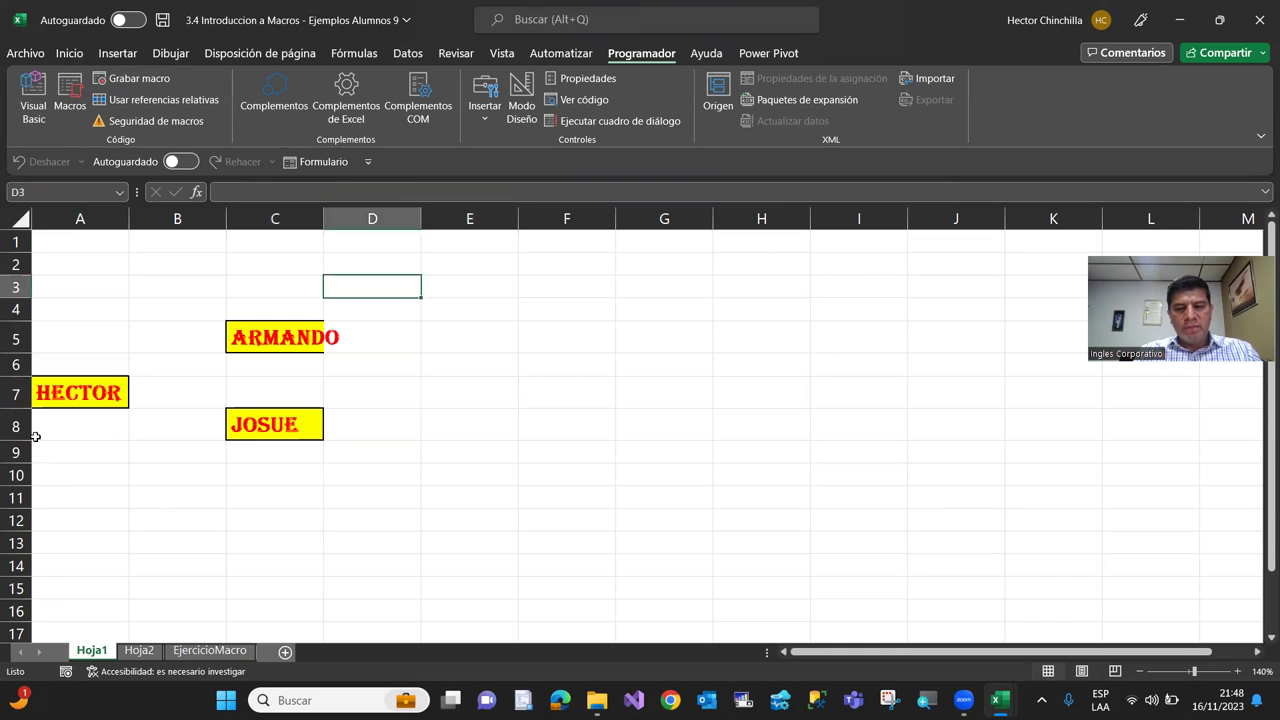
pyautogui.write('An')
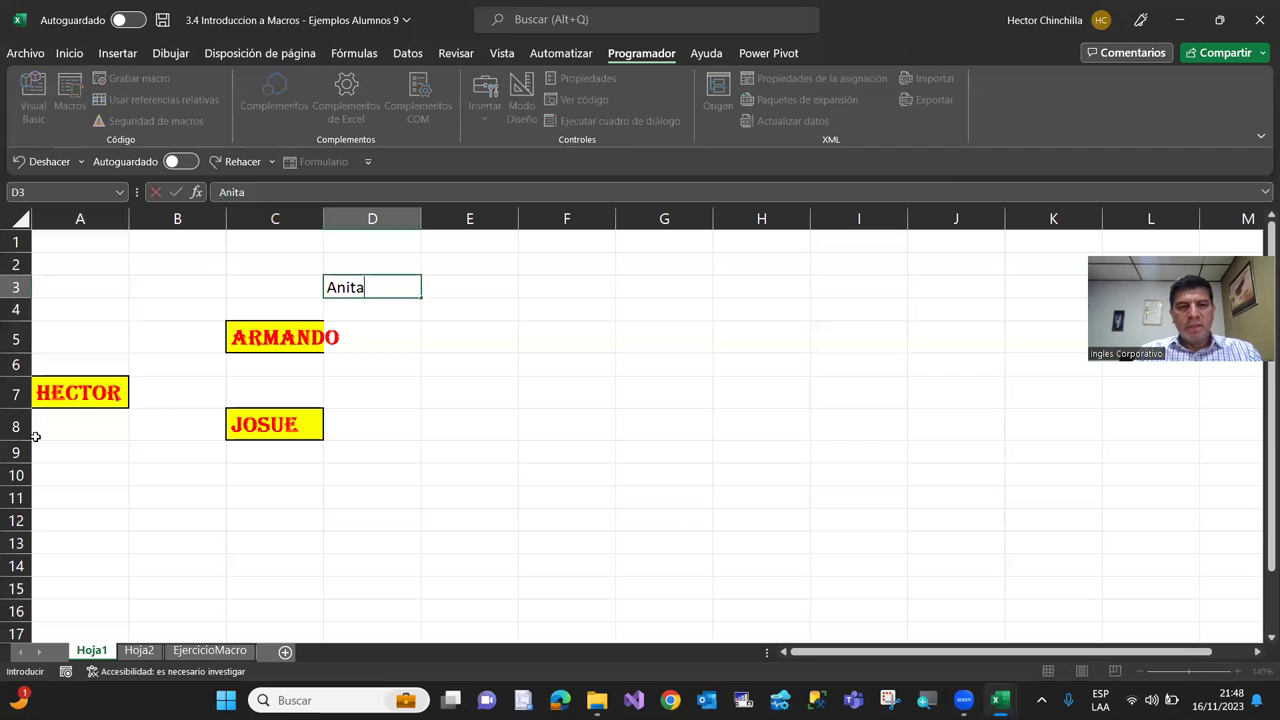
pyautogui.write('ita')
pyautogui.press('Return')
pyautogui.press('Up')
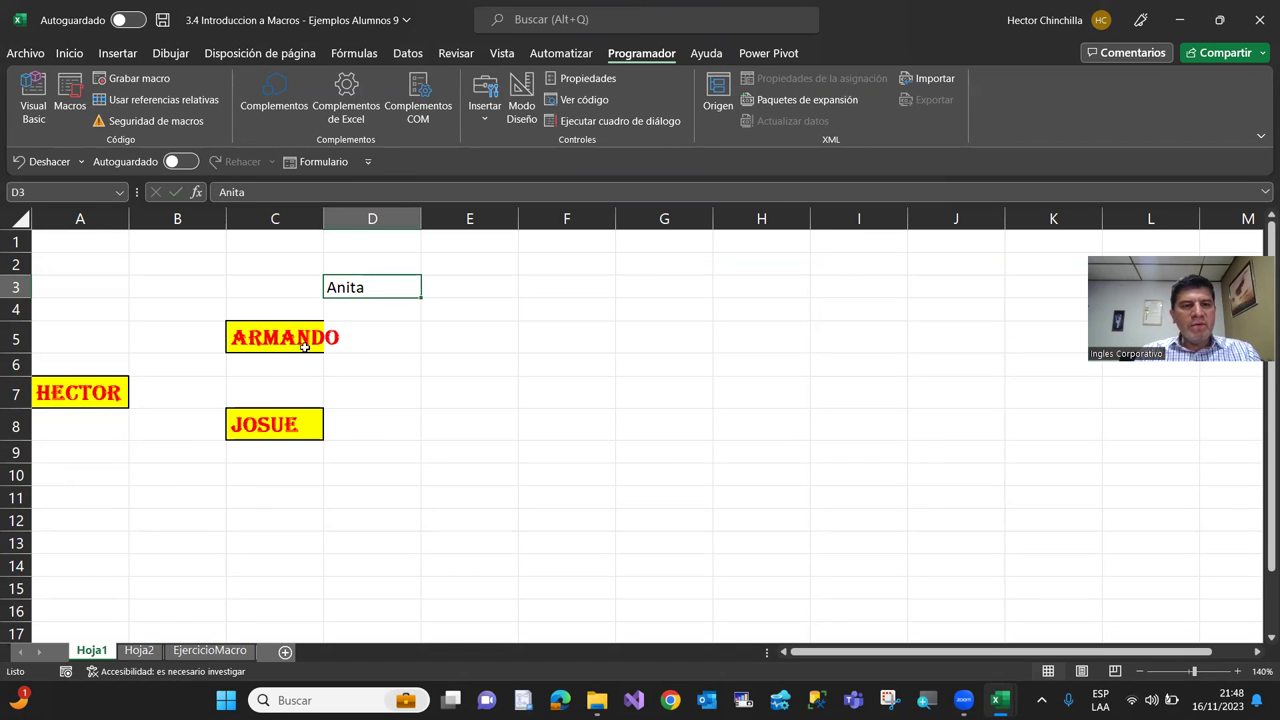
# Run Macro1 from the macro list on the name in D3, and deselect the cell
pyautogui.click(70, 100)
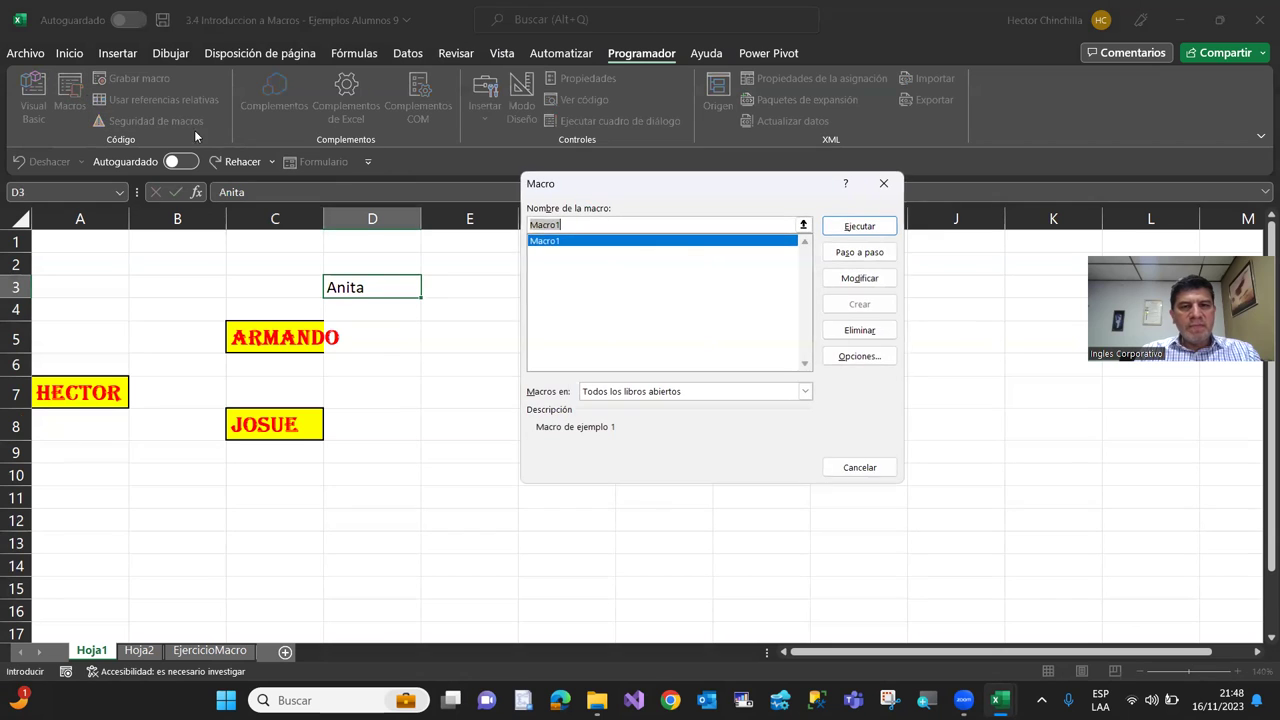
pyautogui.click(693, 247)
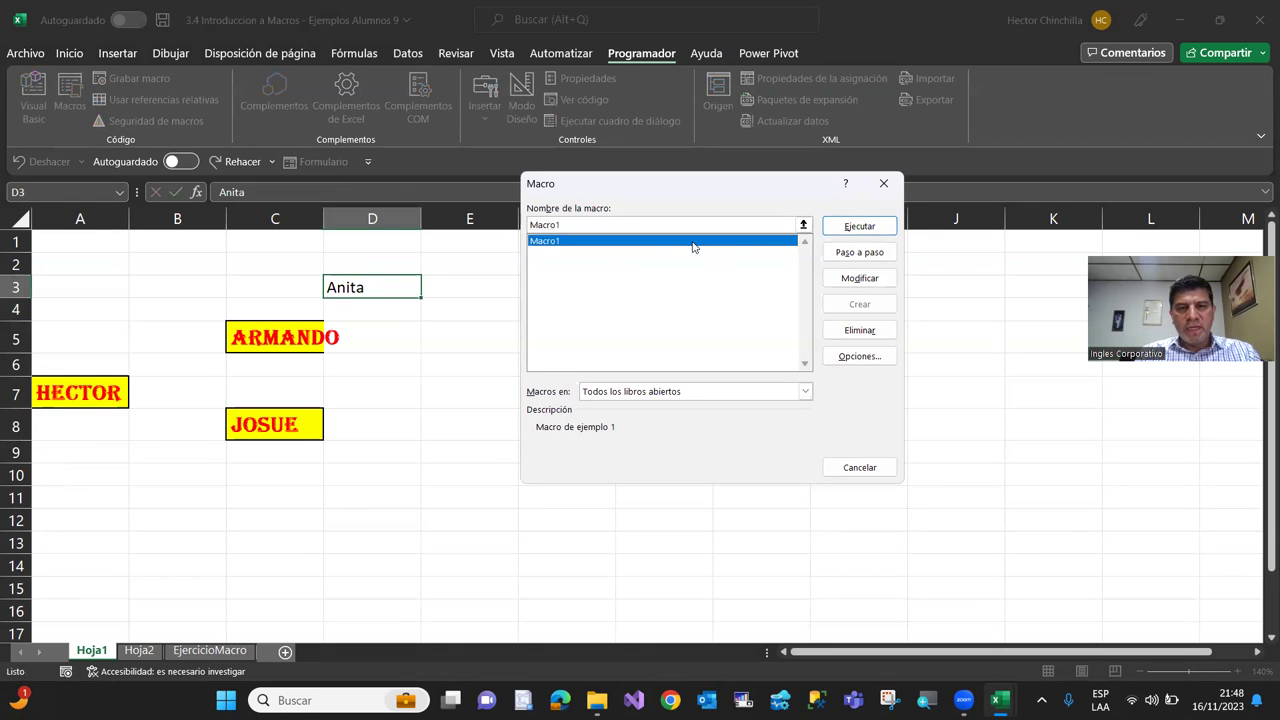
pyautogui.click(859, 226)
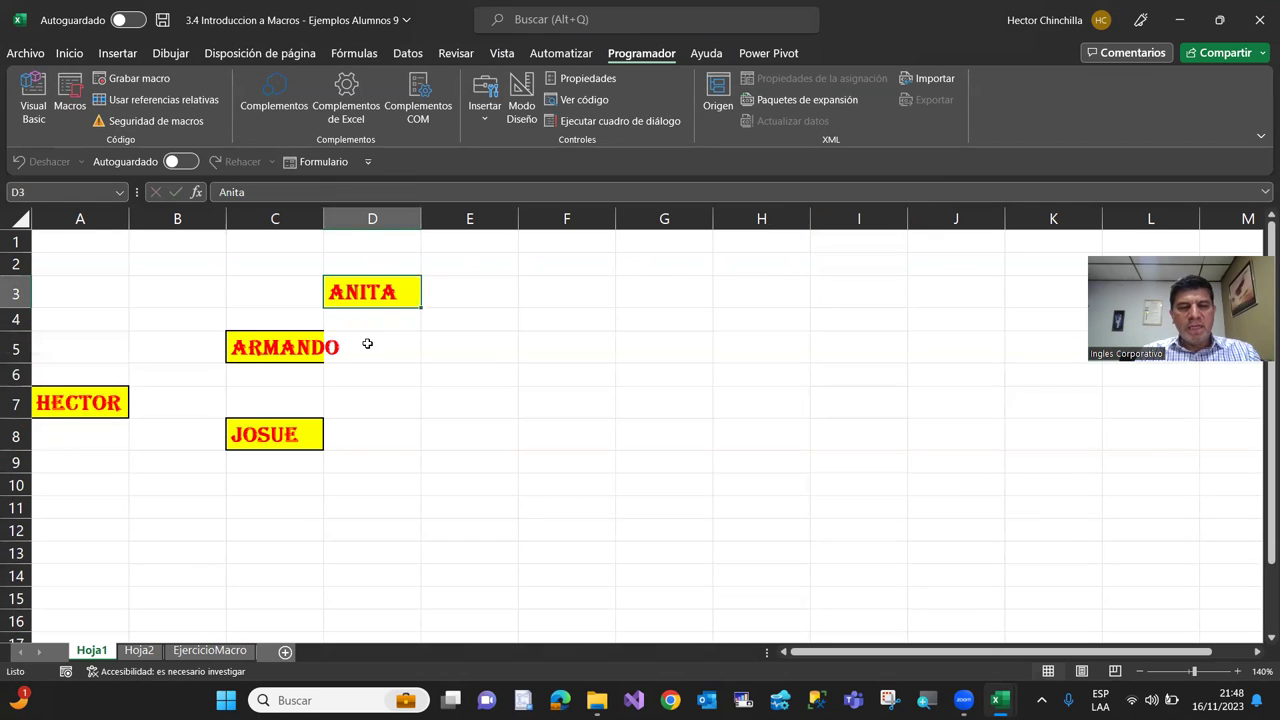
pyautogui.click(260, 295)
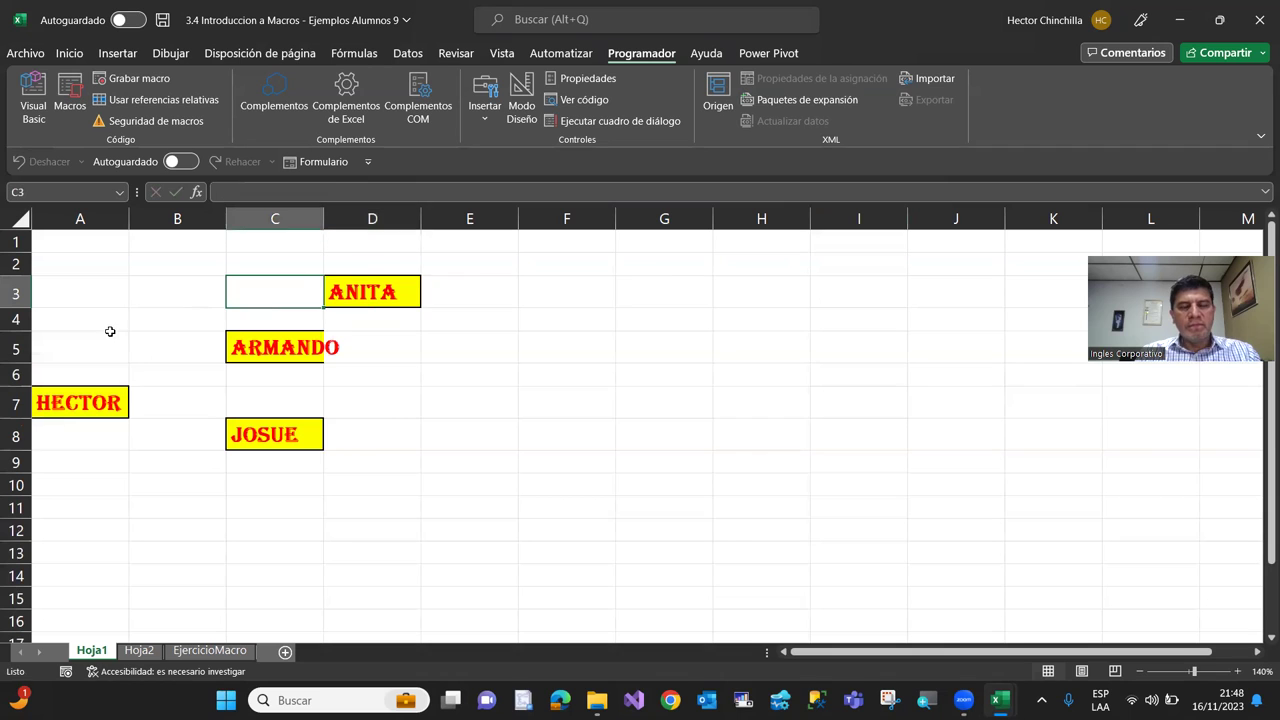
pyautogui.click(180, 345)
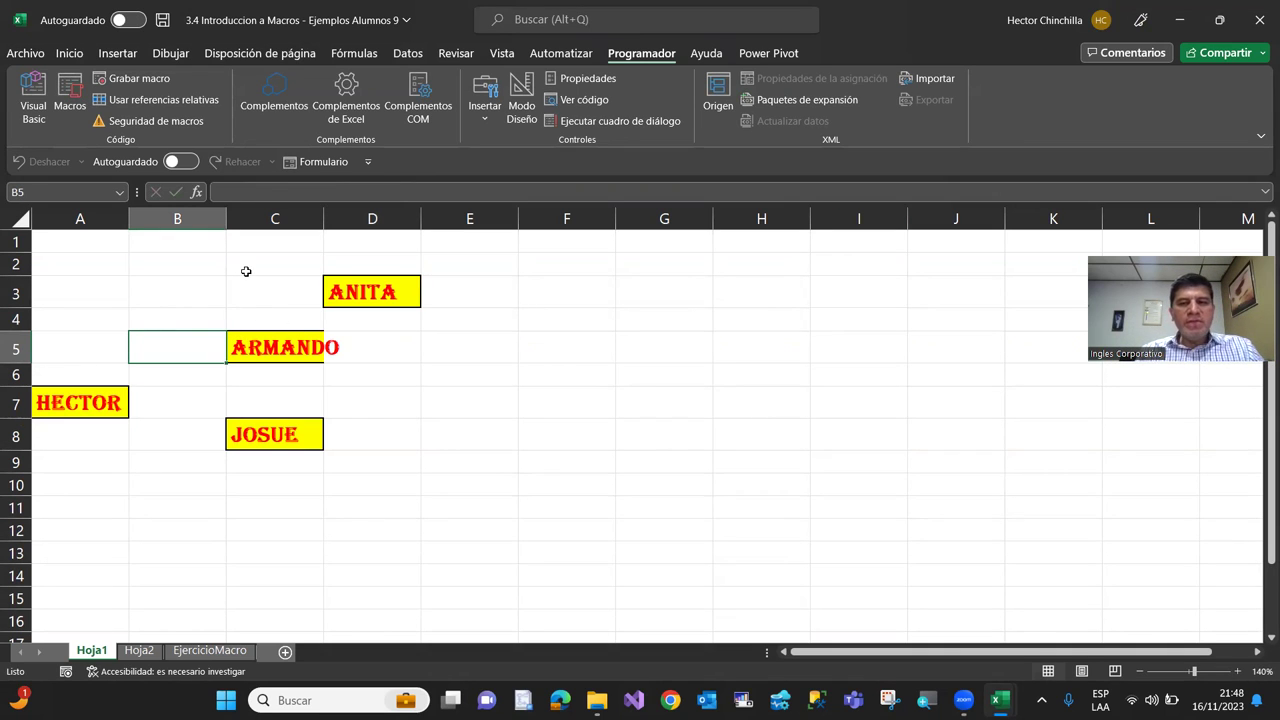
pyautogui.click(134, 282)
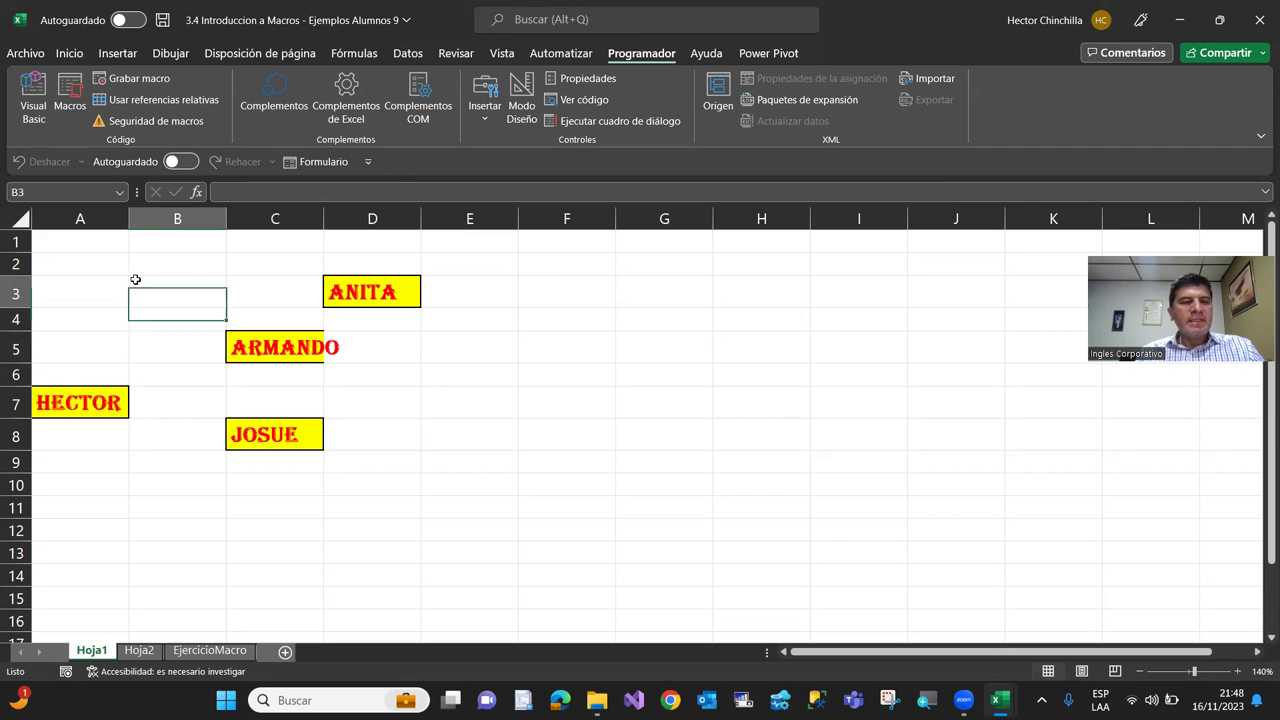
pyautogui.click(102, 261)
pyautogui.click(118, 297)
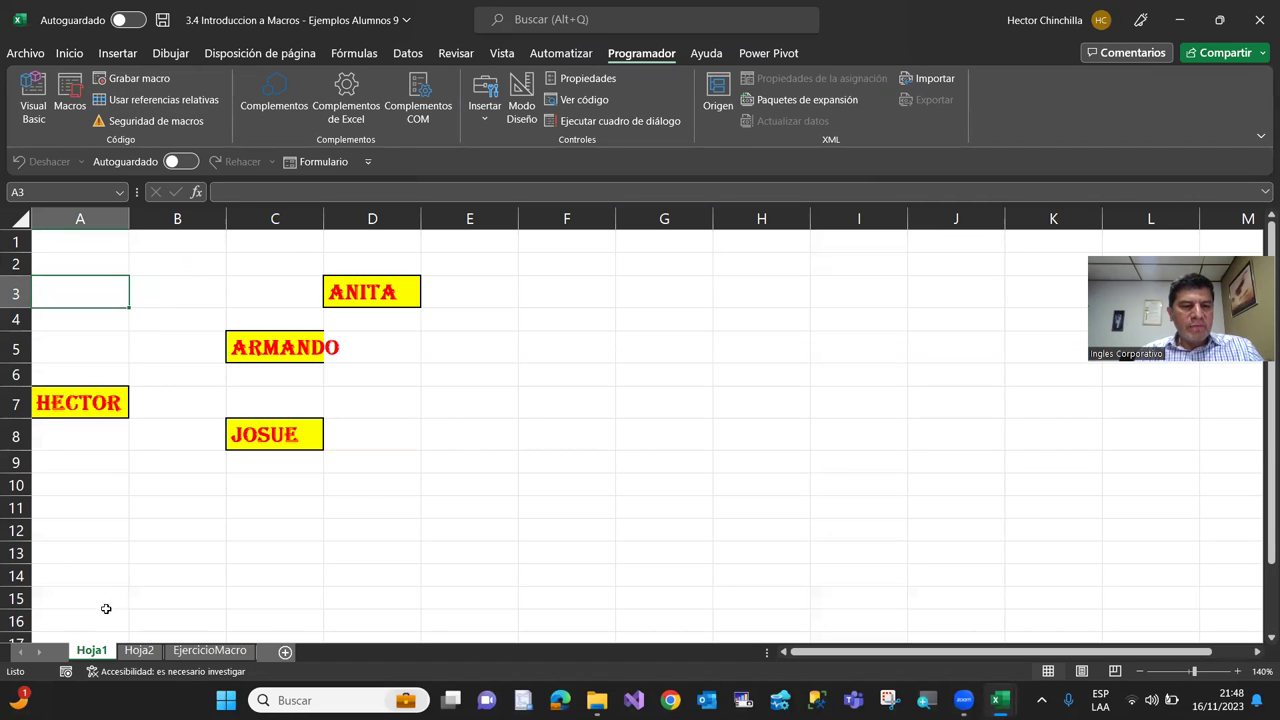
# Open sheet Hoja2 and enlarge the picture of the Nombre and Ventas table so it reaches about row 23, column J
pyautogui.click(139, 651)
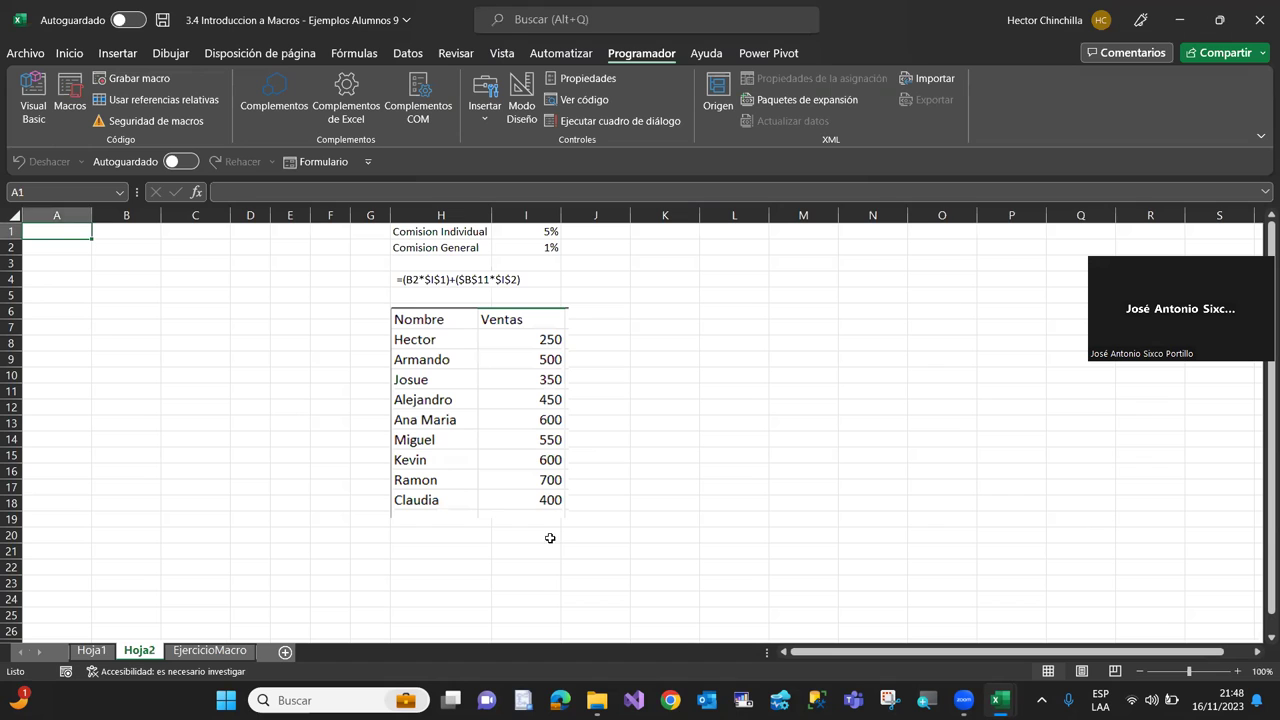
pyautogui.click(515, 470)
pyautogui.moveTo(568, 518); pyautogui.dragTo(595, 538)
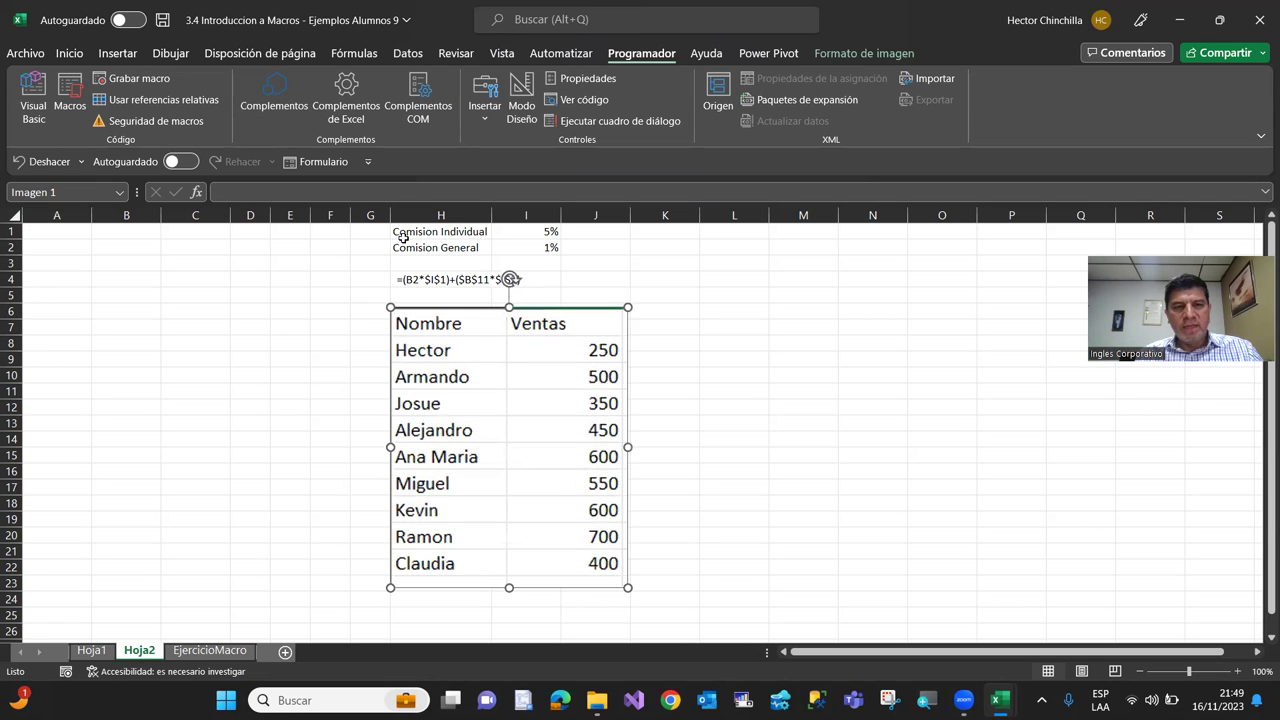
pyautogui.moveTo(404, 234); pyautogui.dragTo(404, 246)
pyautogui.click(245, 327)
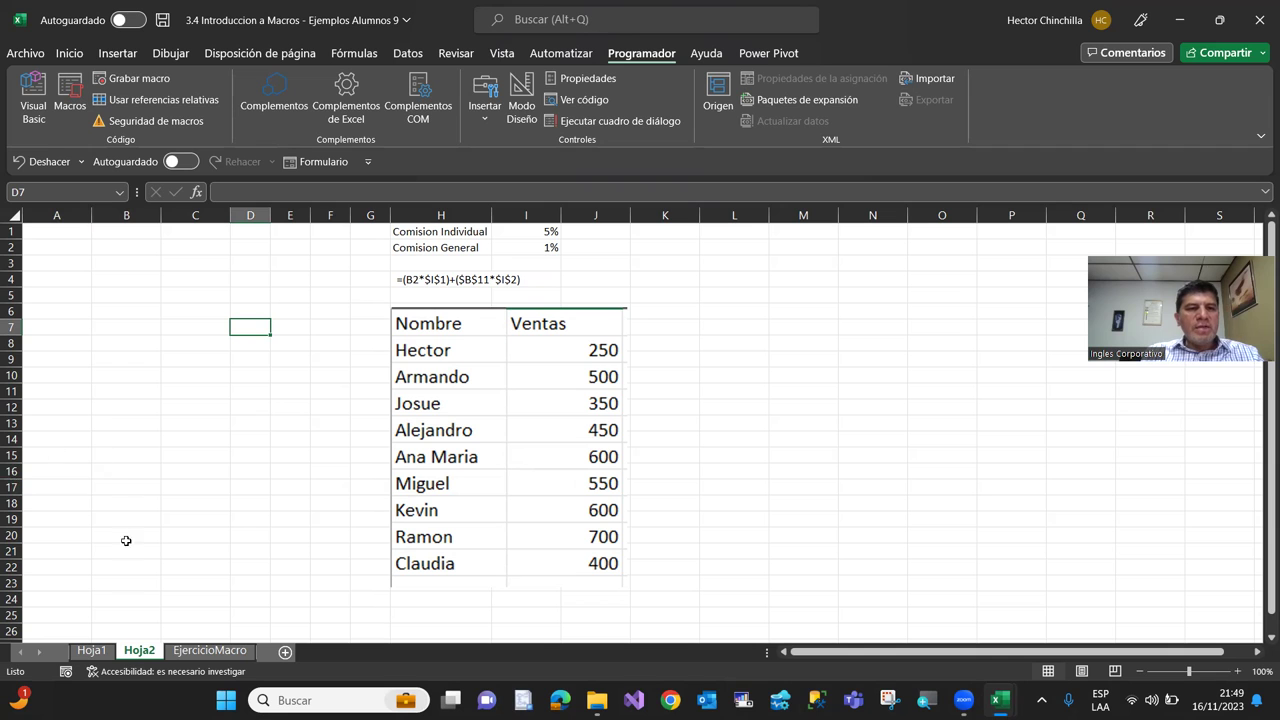
# Examine the individual and general commission rates, the sample formula and the pictured sales table on Hoja2
pyautogui.click(92, 651)
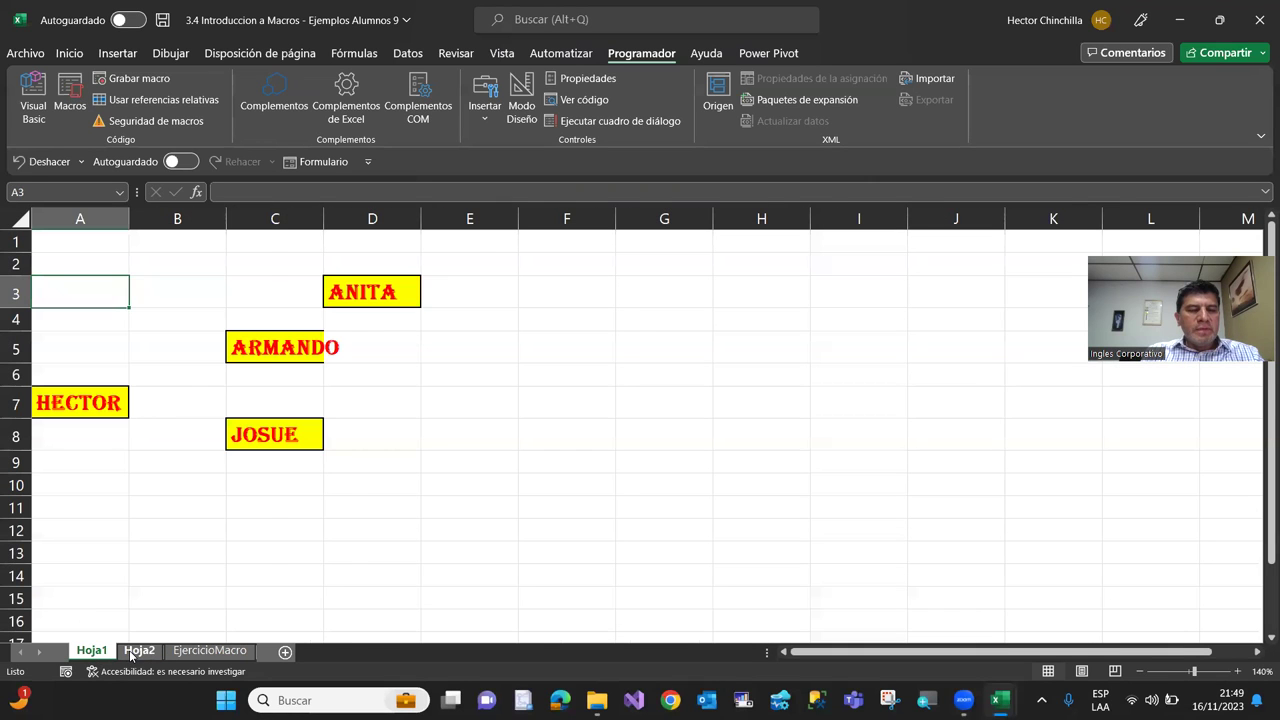
pyautogui.click(135, 651)
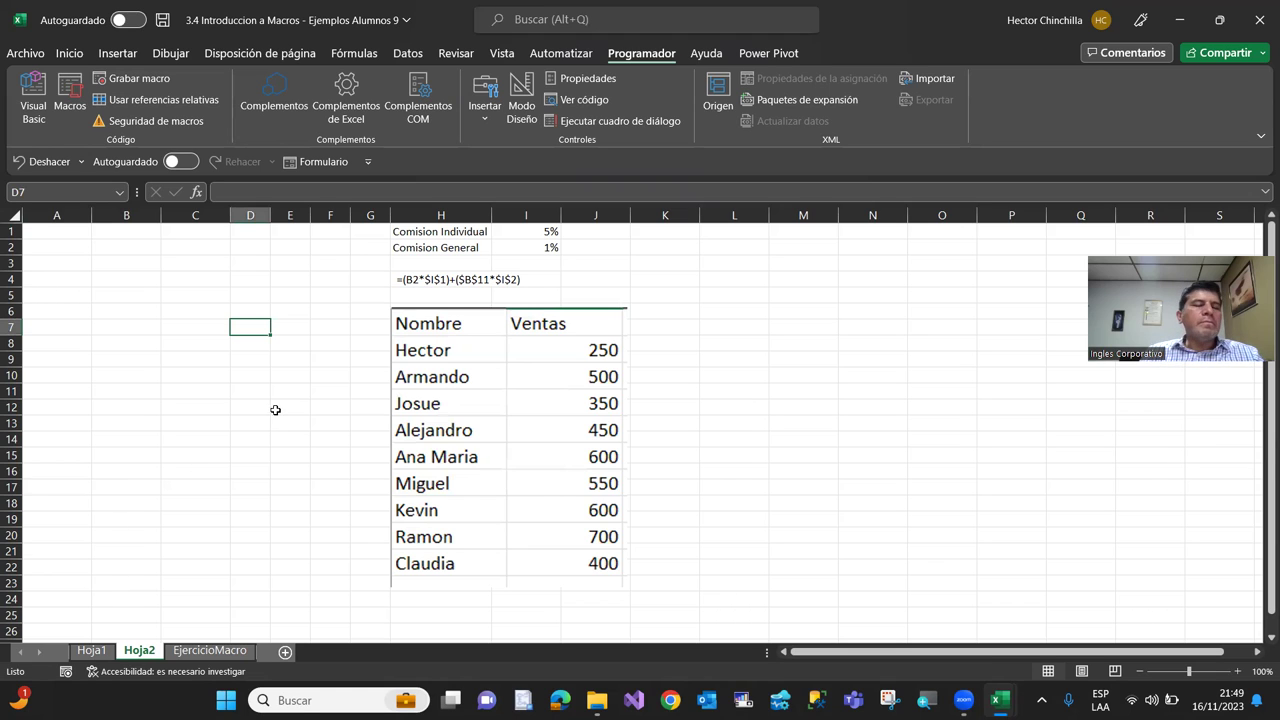
pyautogui.click(140, 328)
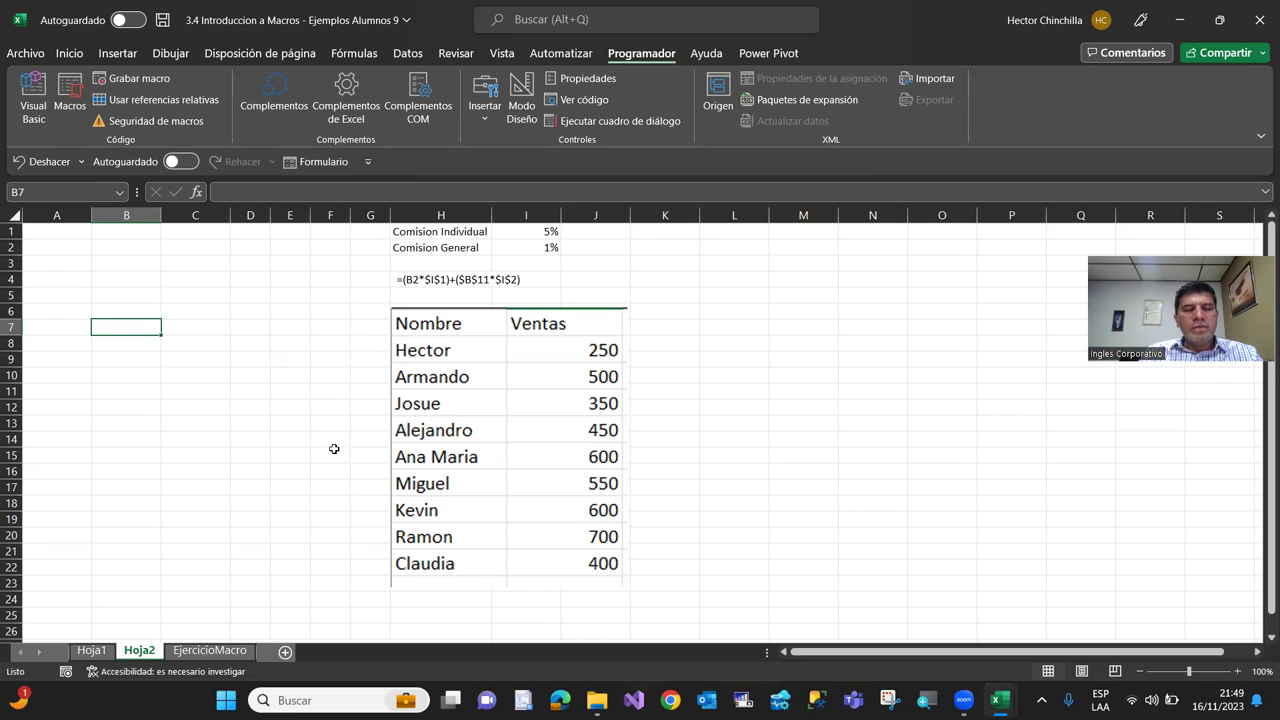
pyautogui.click(465, 394)
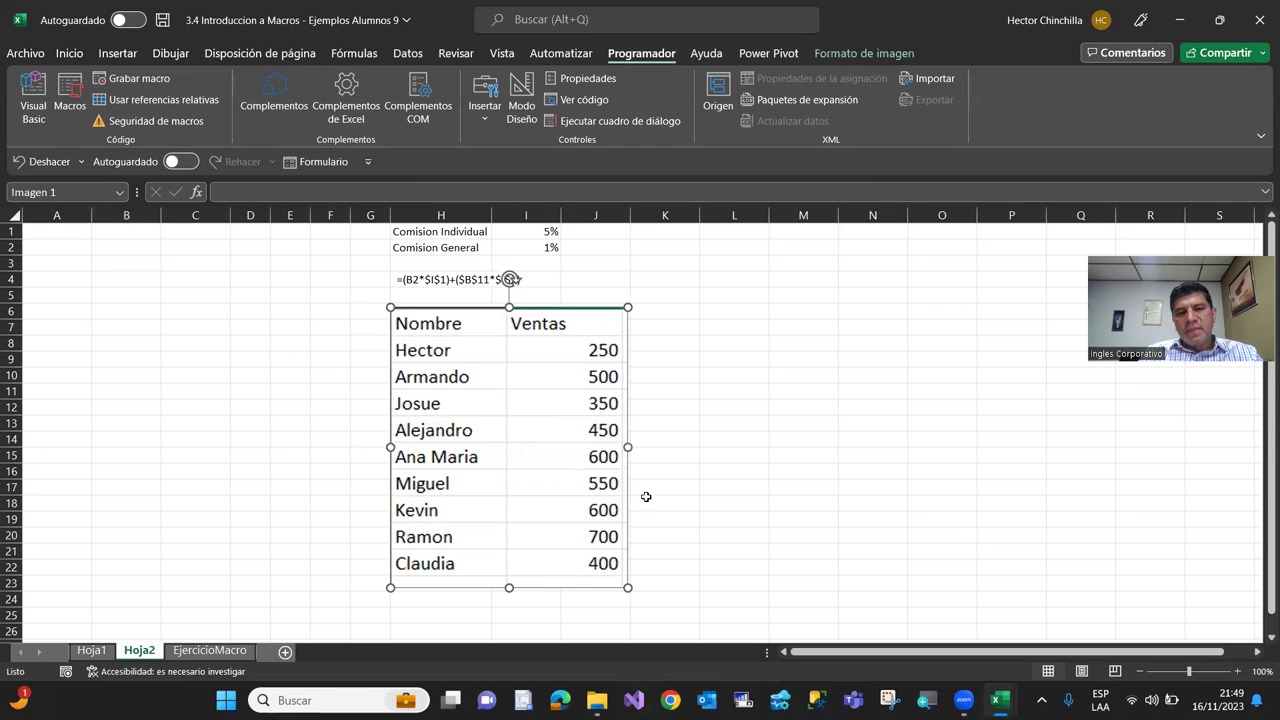
pyautogui.click(409, 249)
pyautogui.click(429, 231)
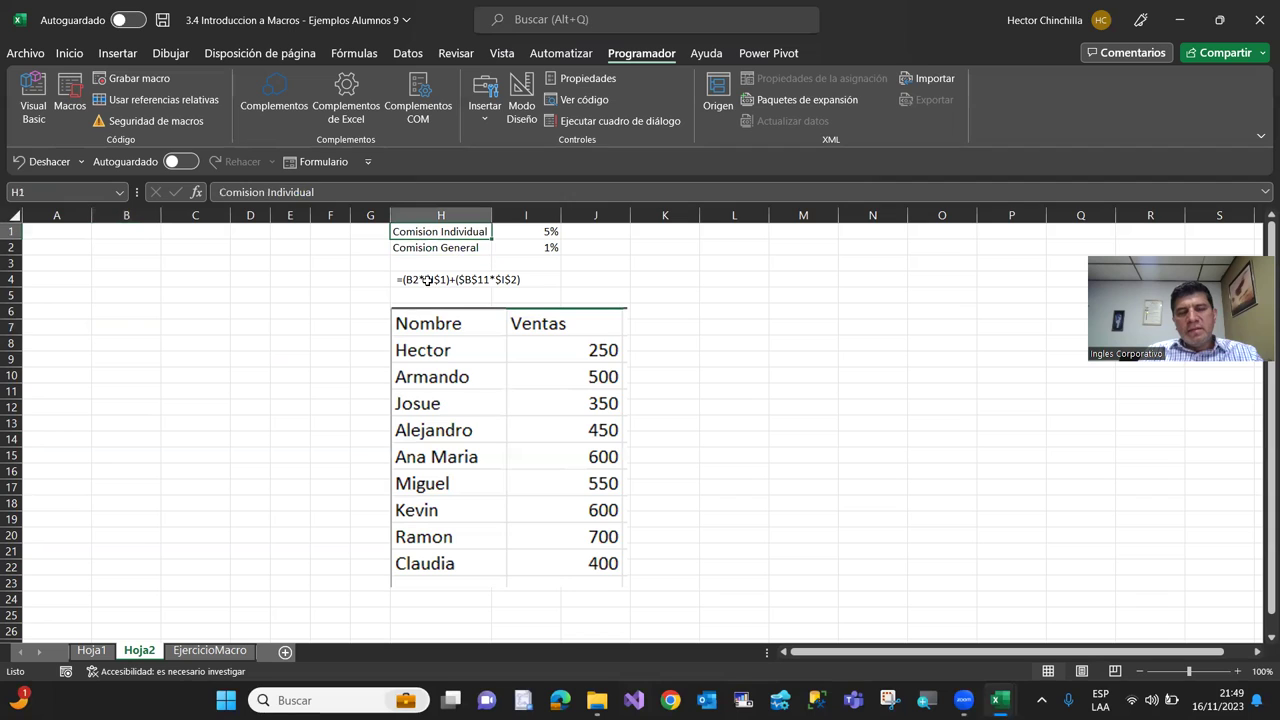
pyautogui.click(527, 228)
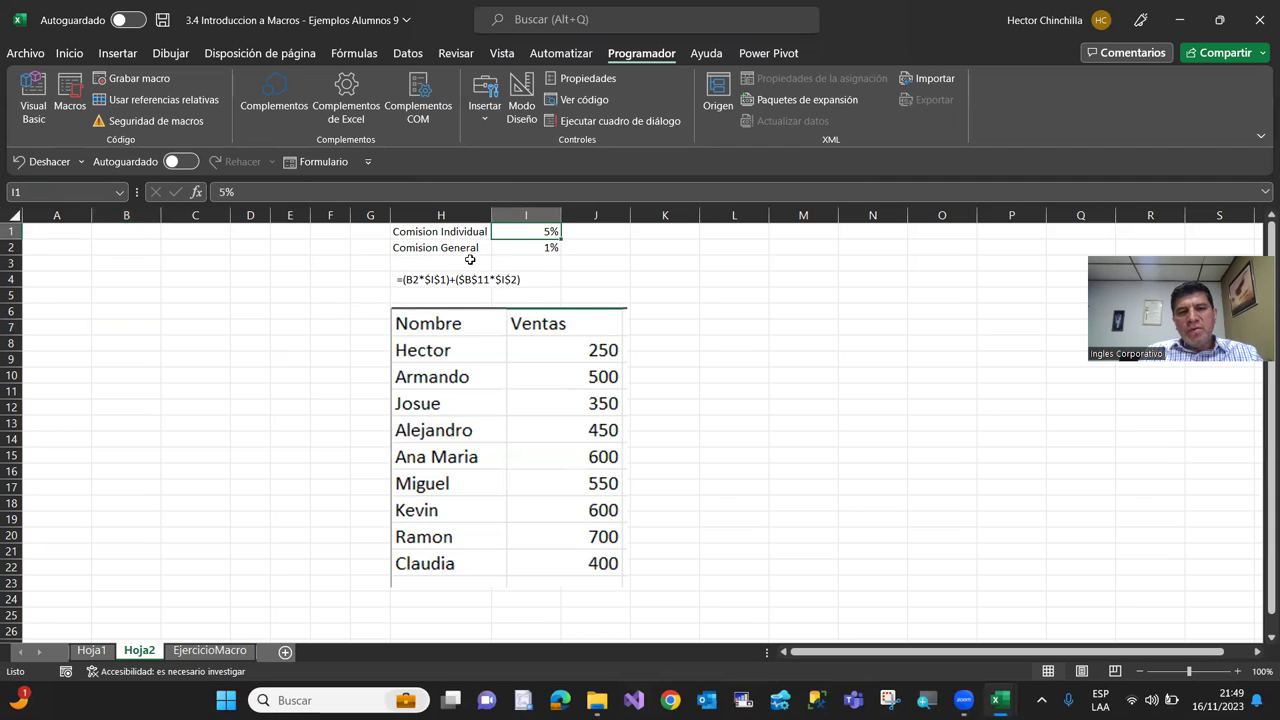
pyautogui.click(527, 405)
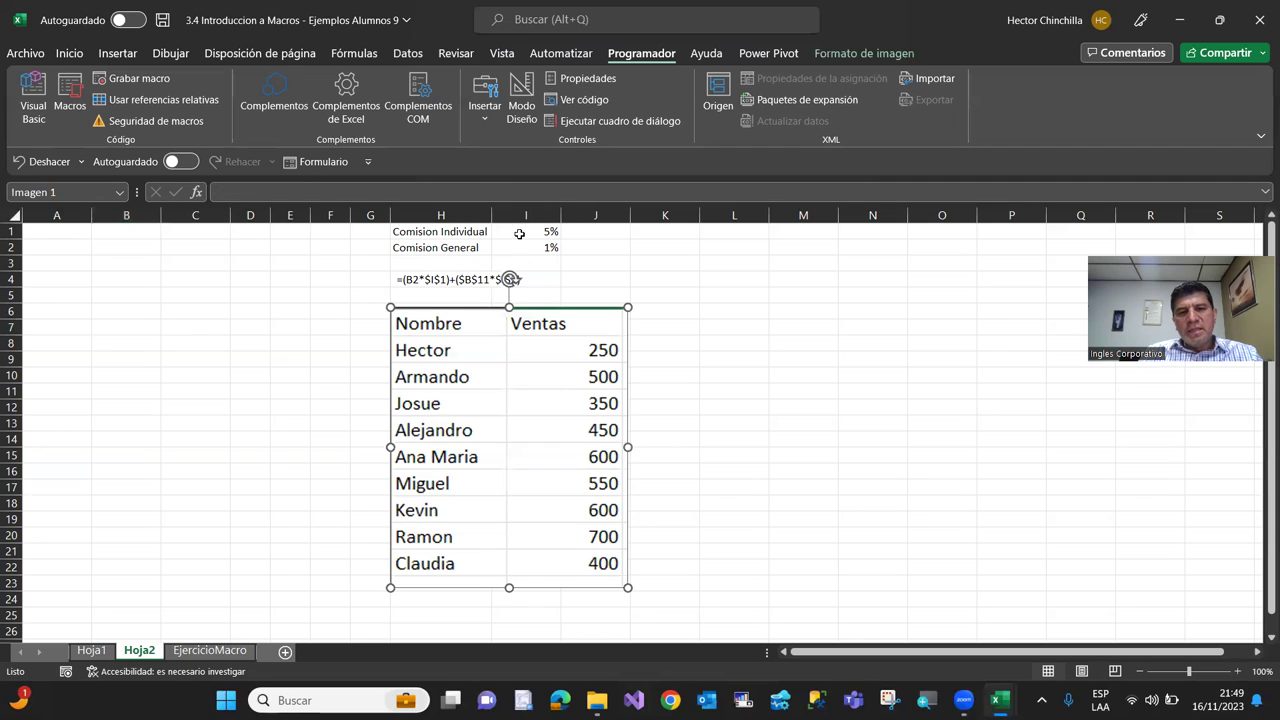
pyautogui.click(519, 235)
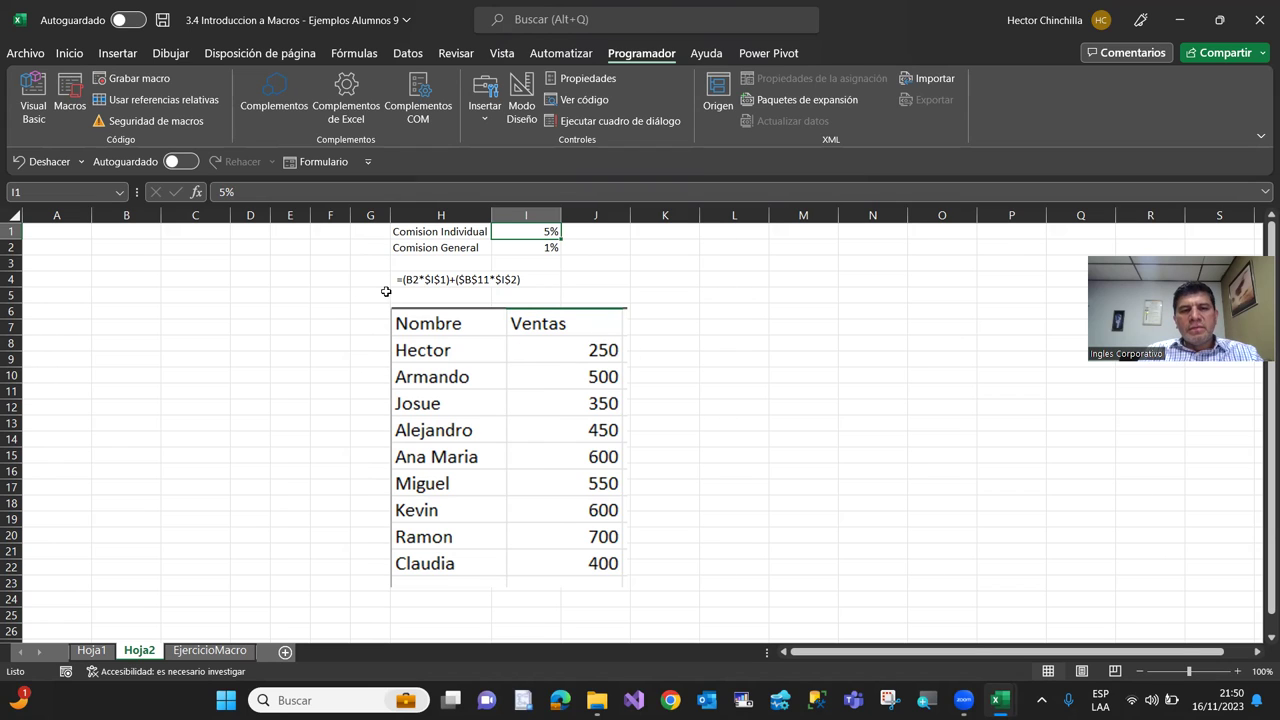
pyautogui.click(354, 280)
pyautogui.click(289, 341)
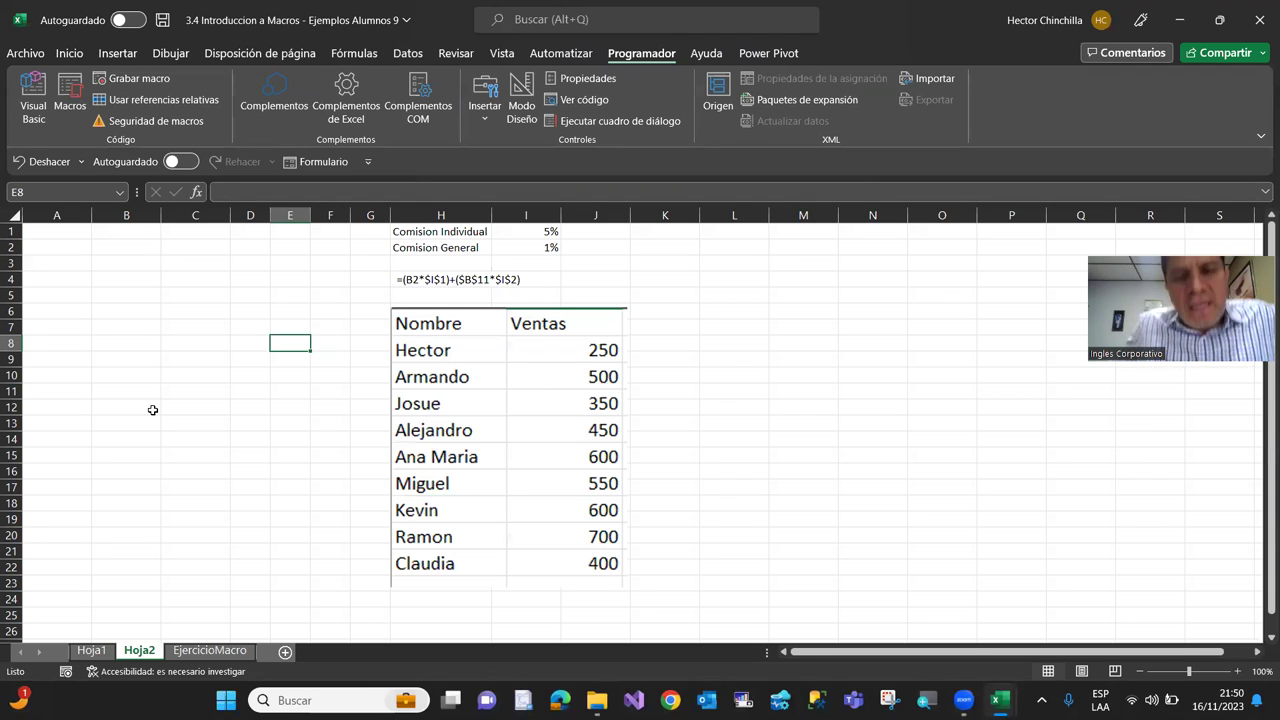
pyautogui.click(430, 428)
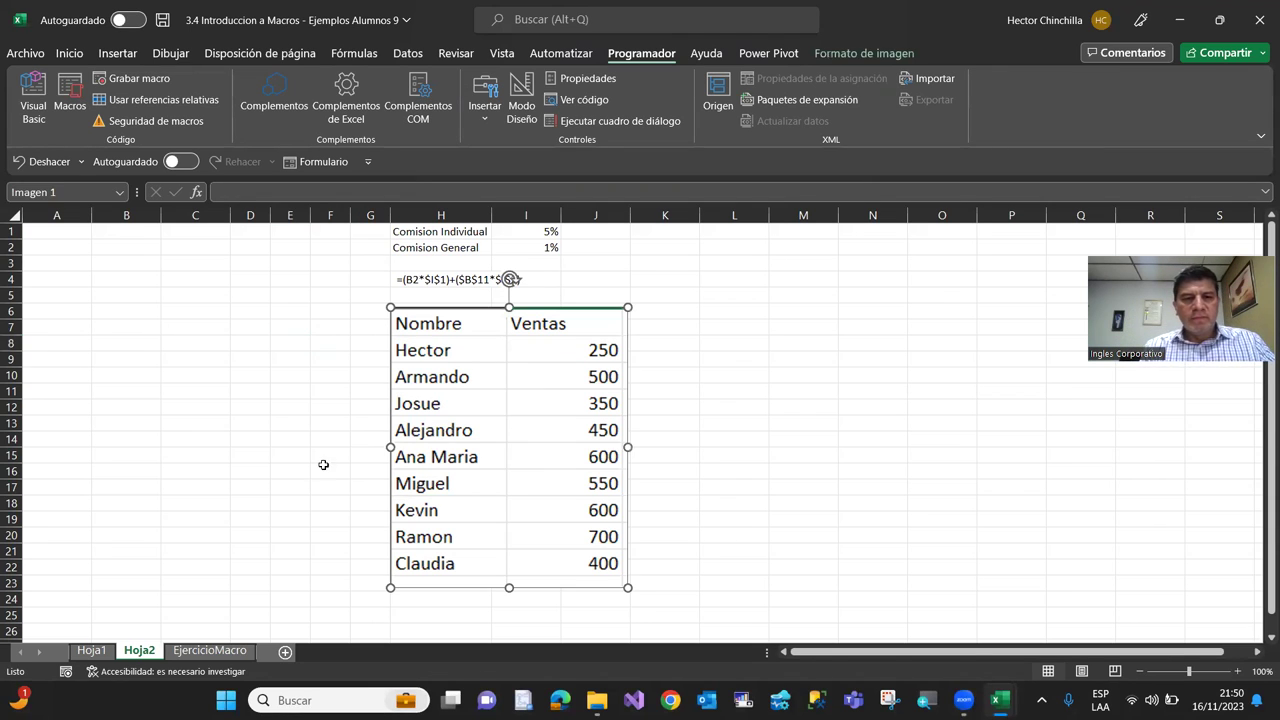
pyautogui.click(114, 521)
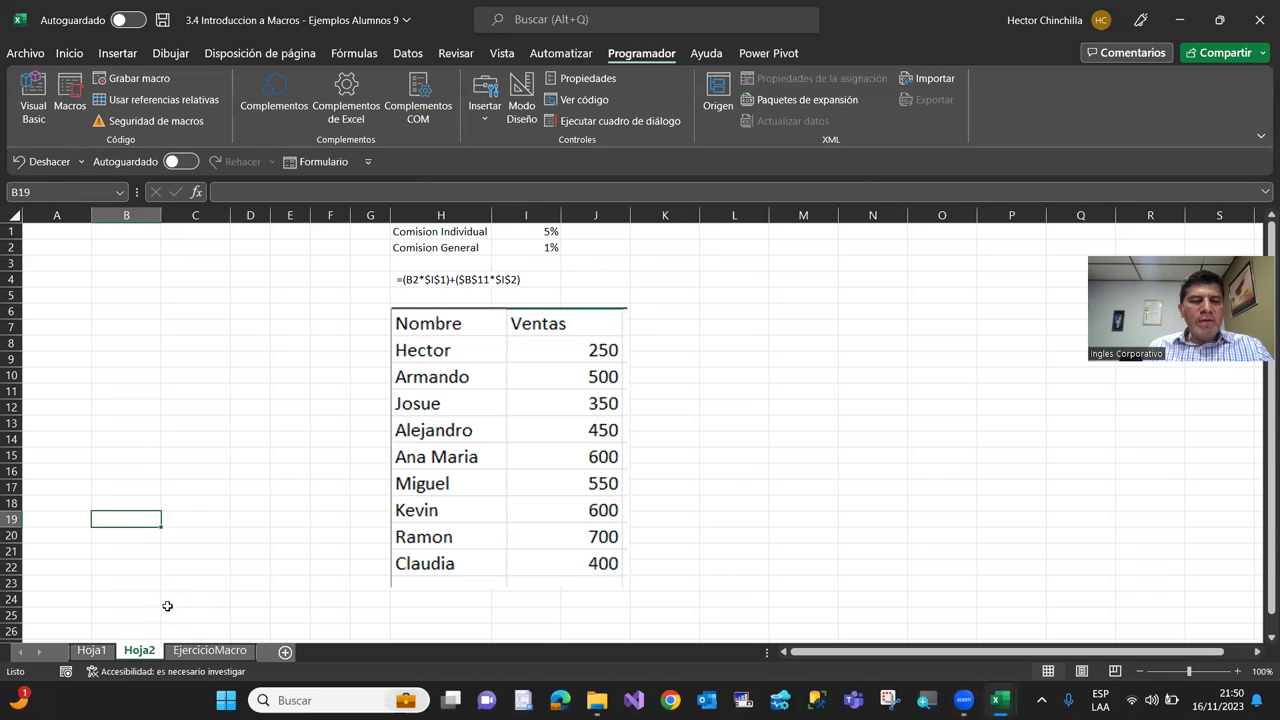
pyautogui.click(105, 265)
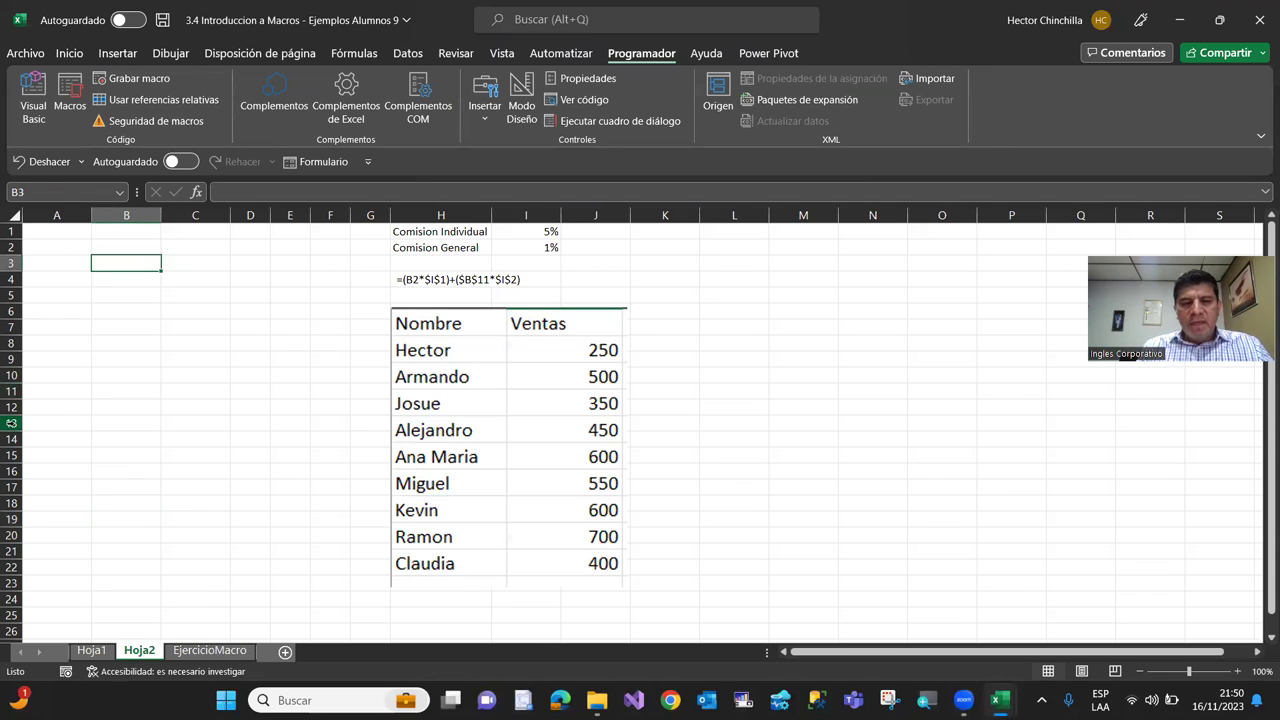
# Enter the column headers Nombre in A1 and Ventas in B1 of Hoja2
pyautogui.hotkey('ctrl', 'Home')
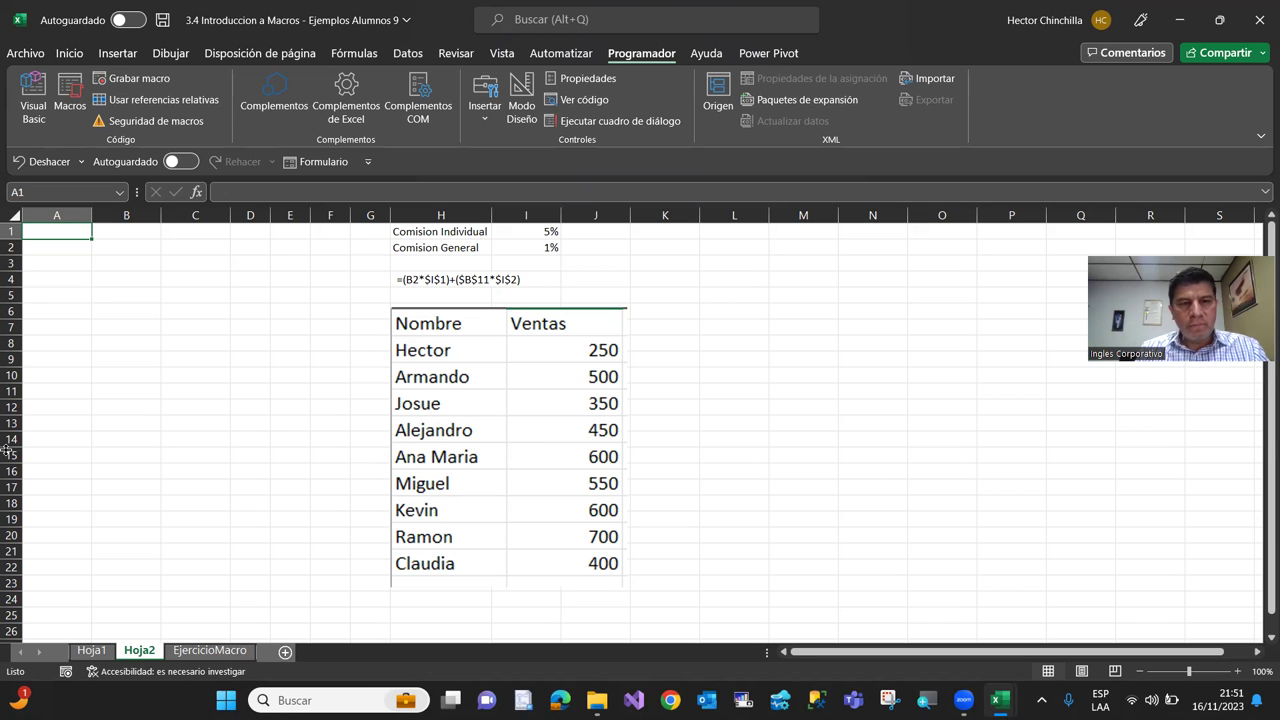
pyautogui.write('Nom')
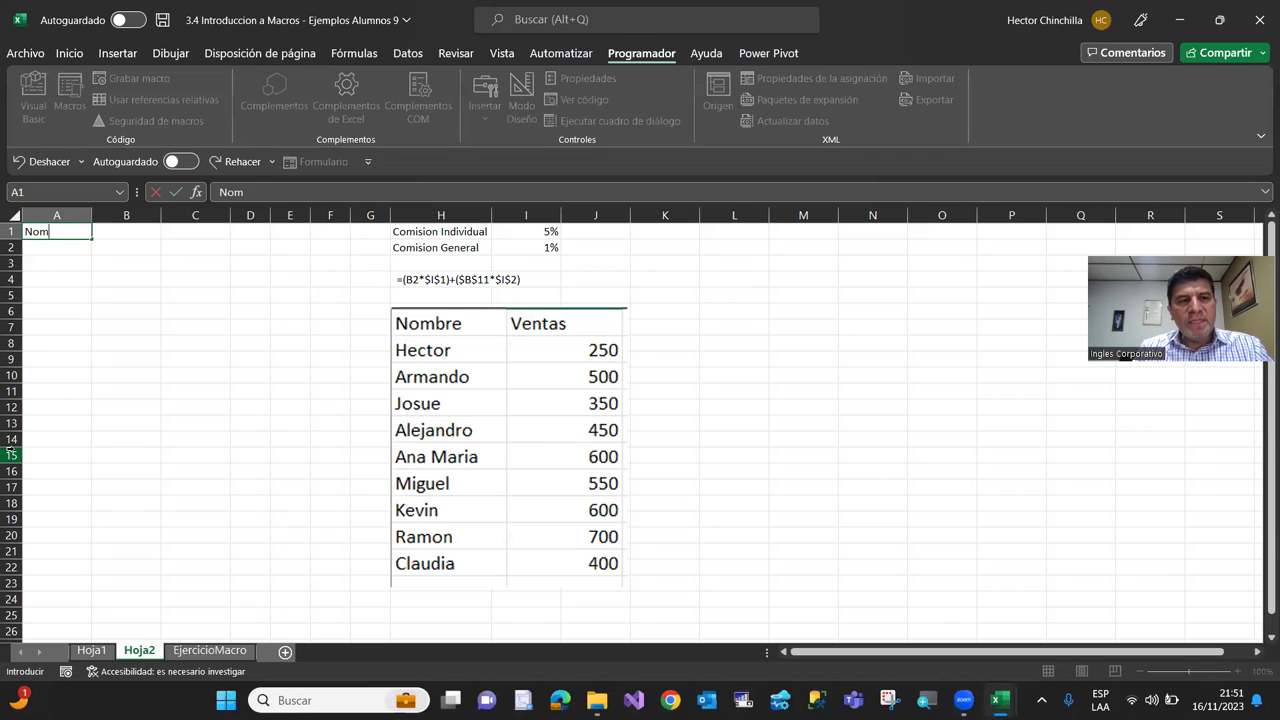
pyautogui.write('bre')
pyautogui.press('Return')
pyautogui.press('Up')
pyautogui.press('Right')
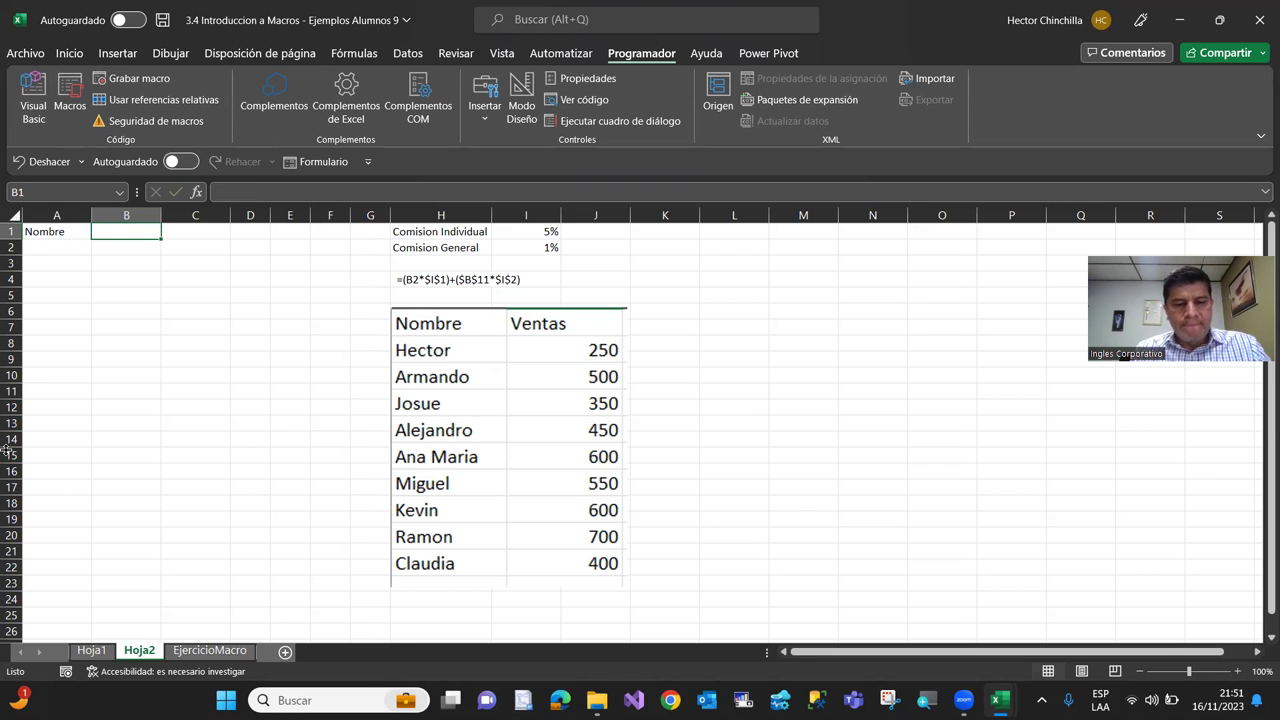
pyautogui.write('Ventas')
pyautogui.press('Return')
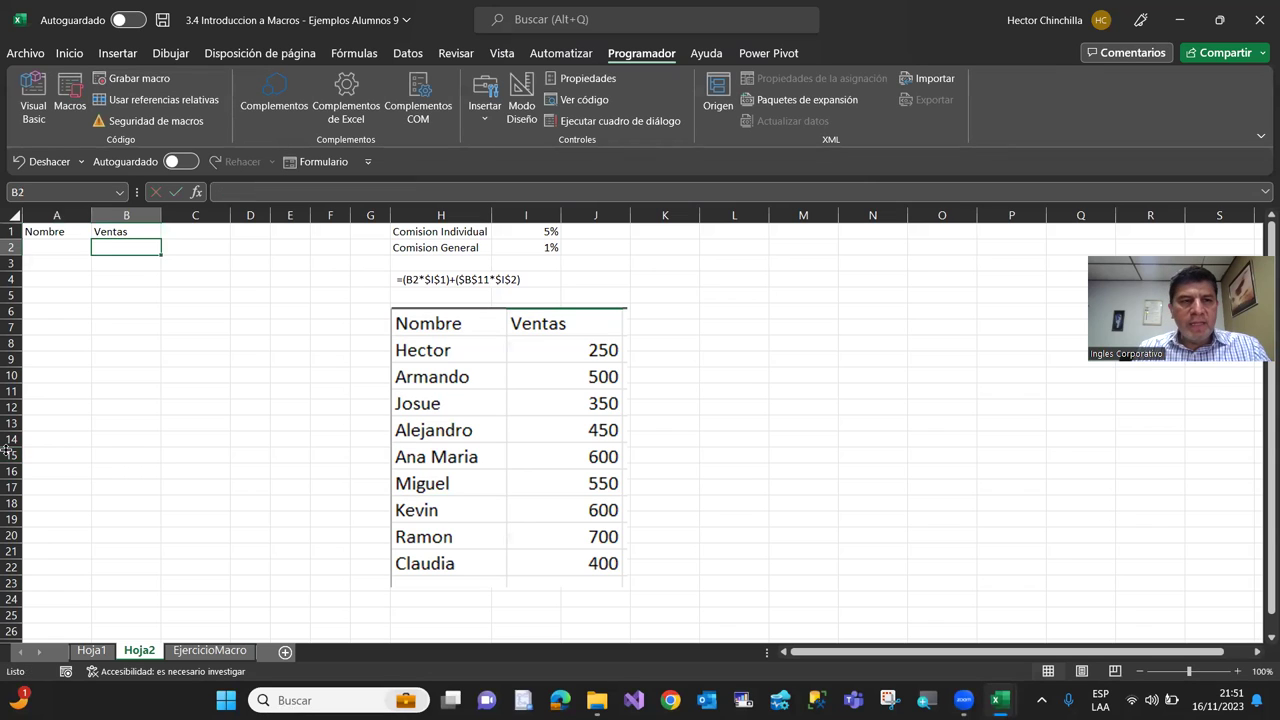
# Enter the first four names from the pictured table in A2:A5 under Nombre
pyautogui.press('Left')
pyautogui.press('Up')
pyautogui.press('Down')
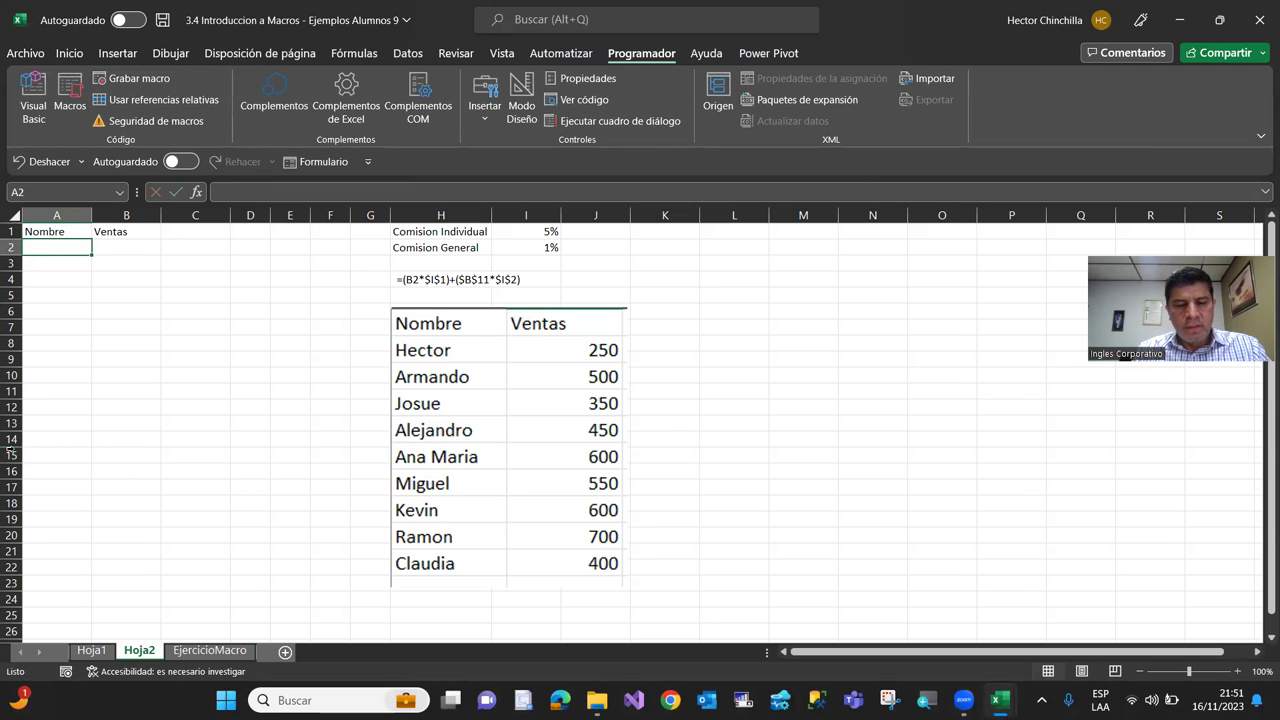
pyautogui.write('Hector')
pyautogui.press('Return')
pyautogui.write('A')
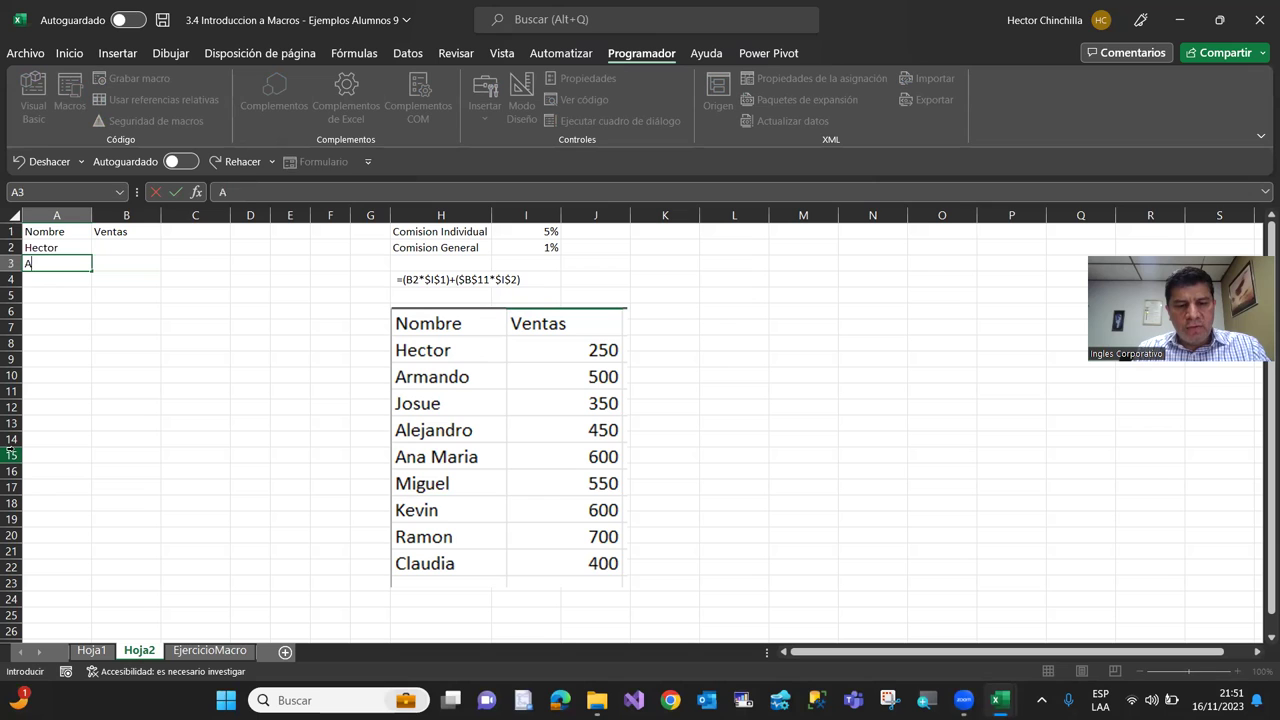
pyautogui.write('rmando4')
pyautogui.press('Return')
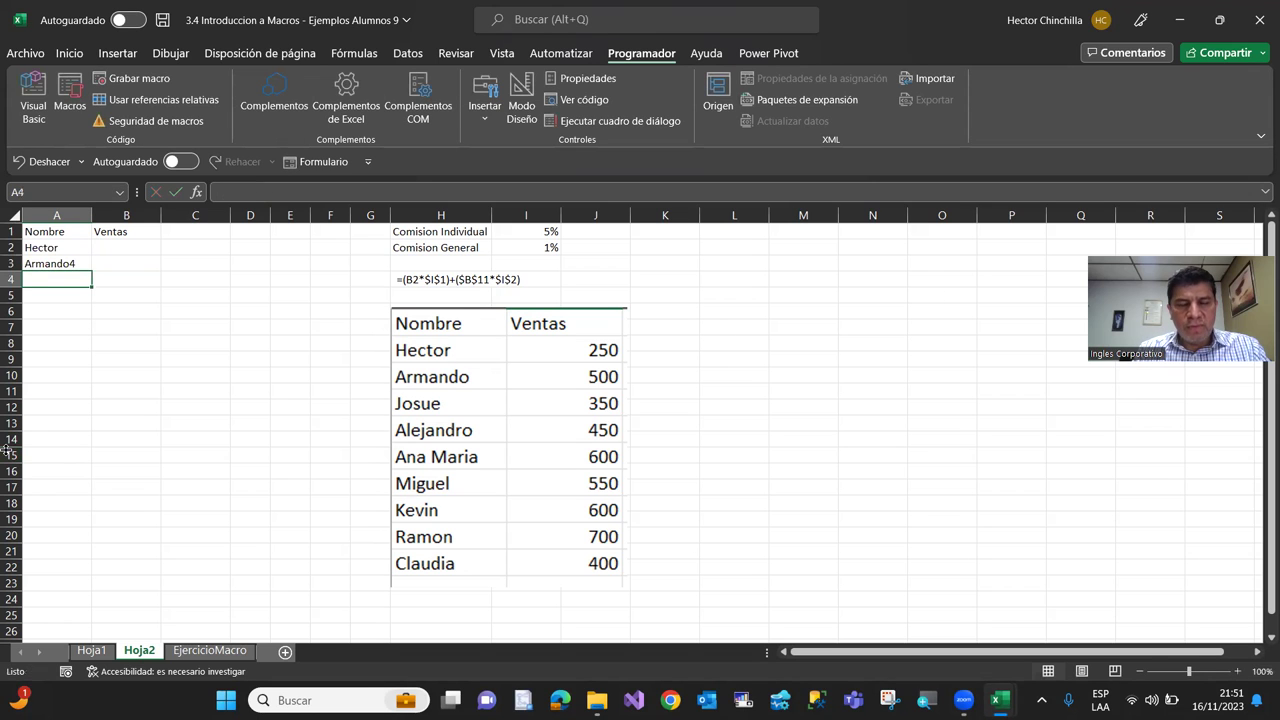
pyautogui.write('Josue')
pyautogui.press('Return')
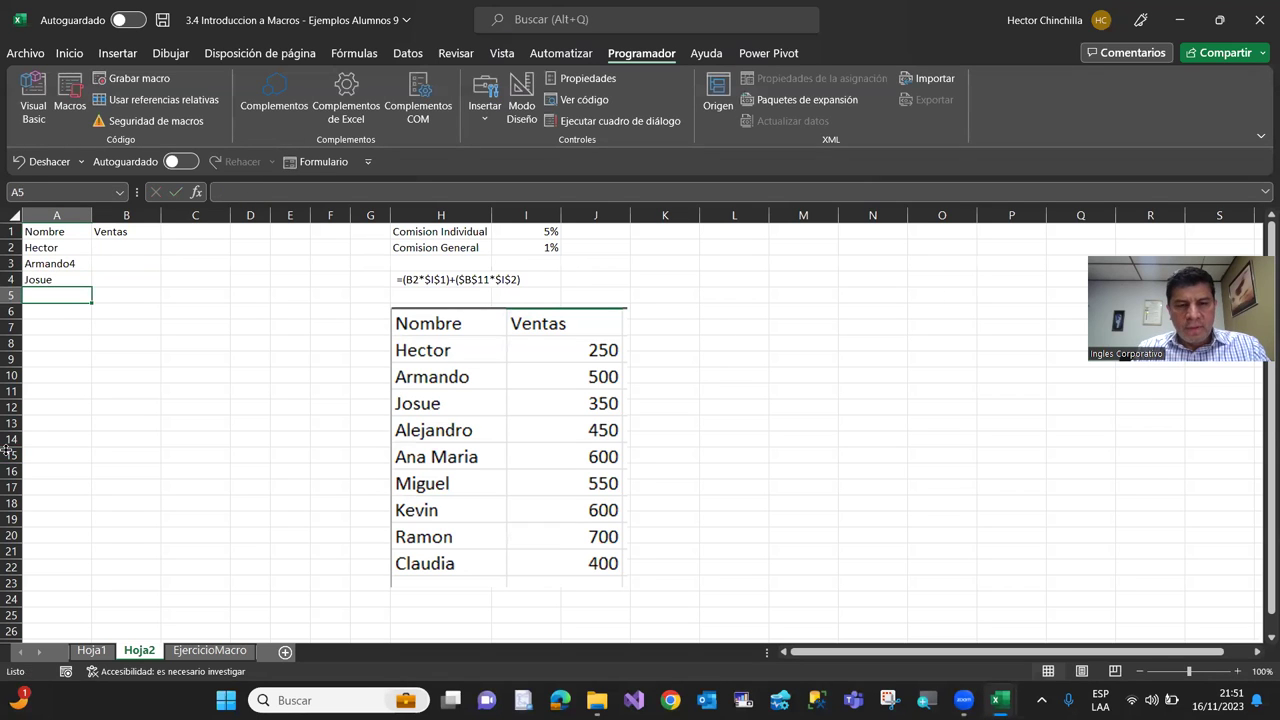
pyautogui.write('Alejandro')
pyautogui.press('Return')
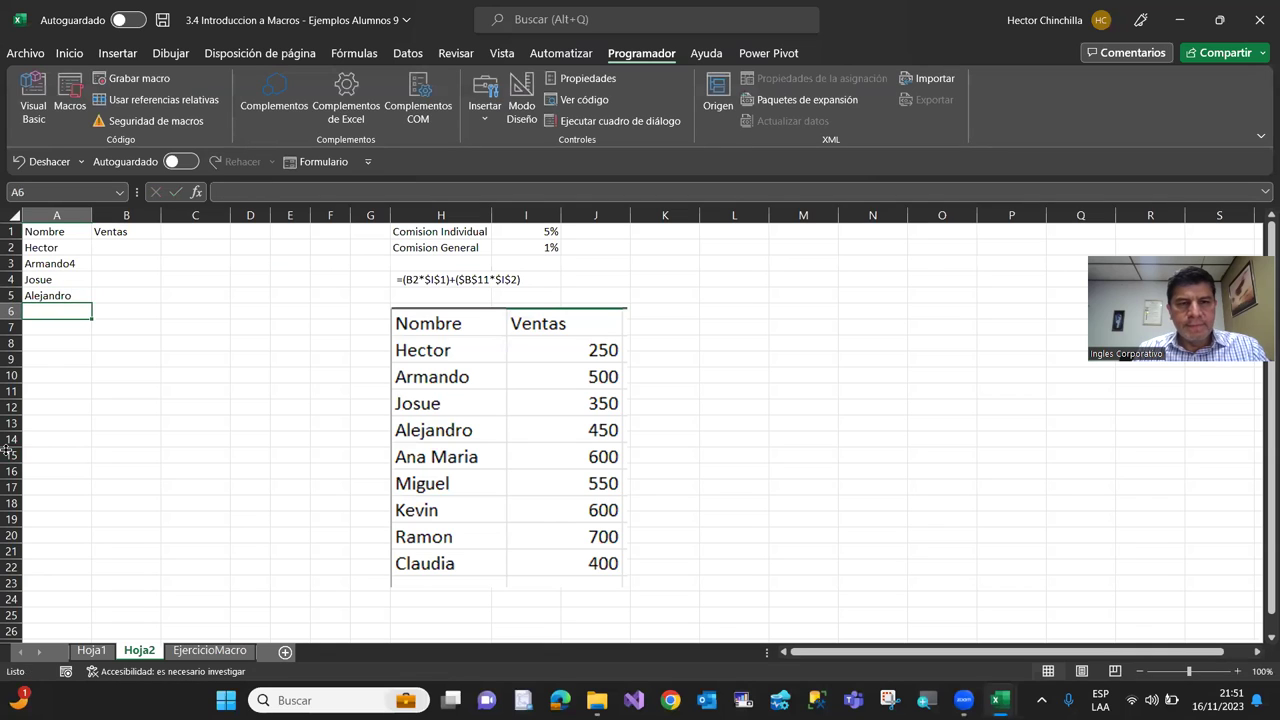
# Enter the remaining five names from the pictured table in A6:A10, correcting the misspelled name in A8
pyautogui.write('Ana Maria')
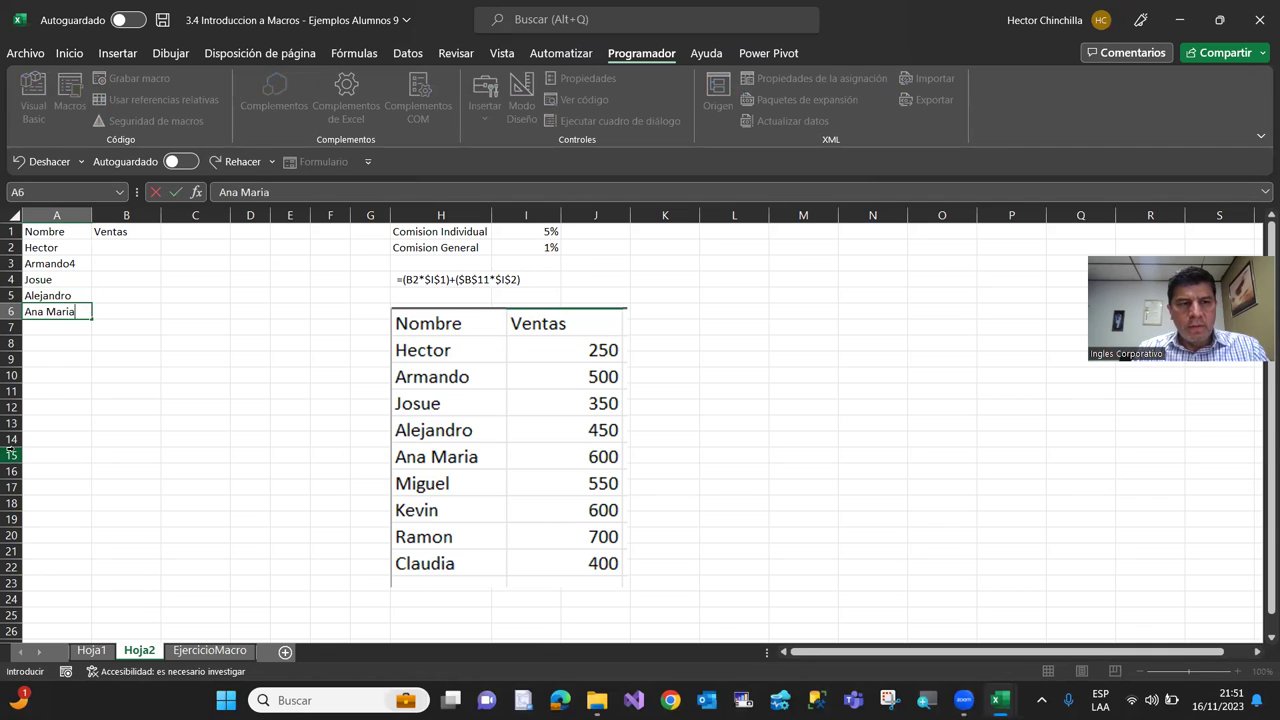
pyautogui.press('Return')
pyautogui.write('Miguel')
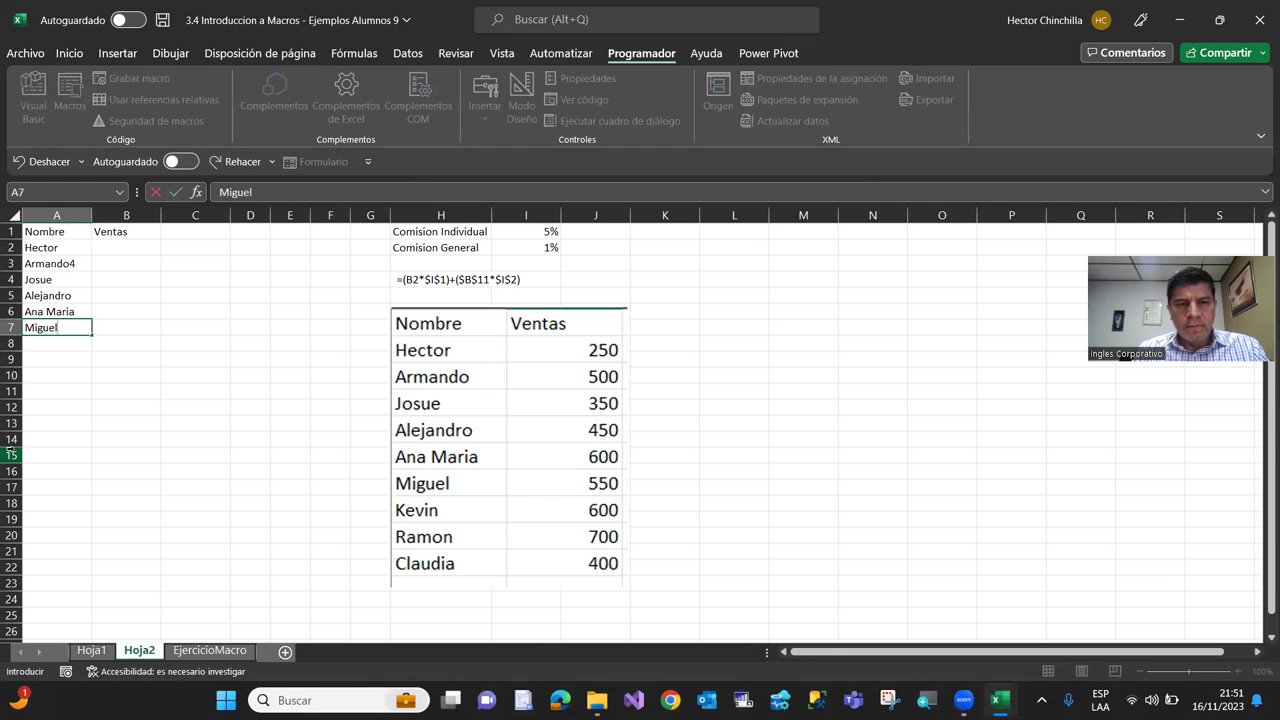
pyautogui.press('Return')
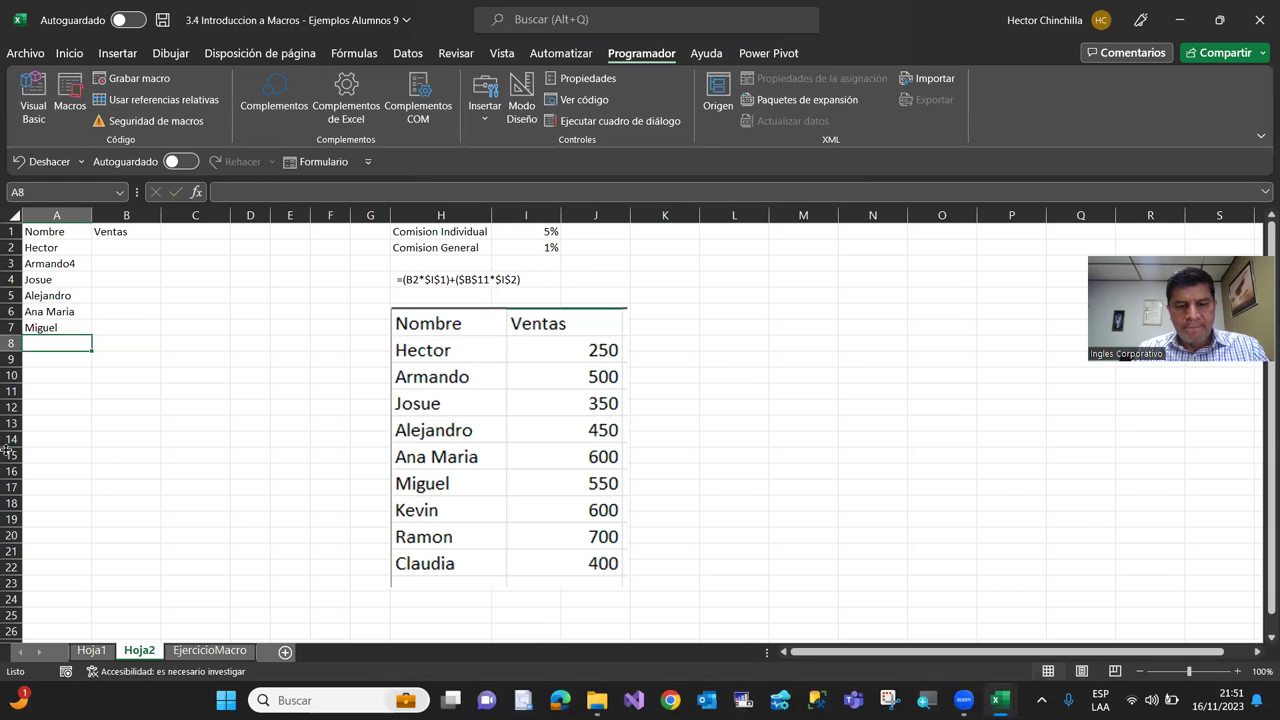
pyautogui.write('Kefvin')
pyautogui.press('Return')
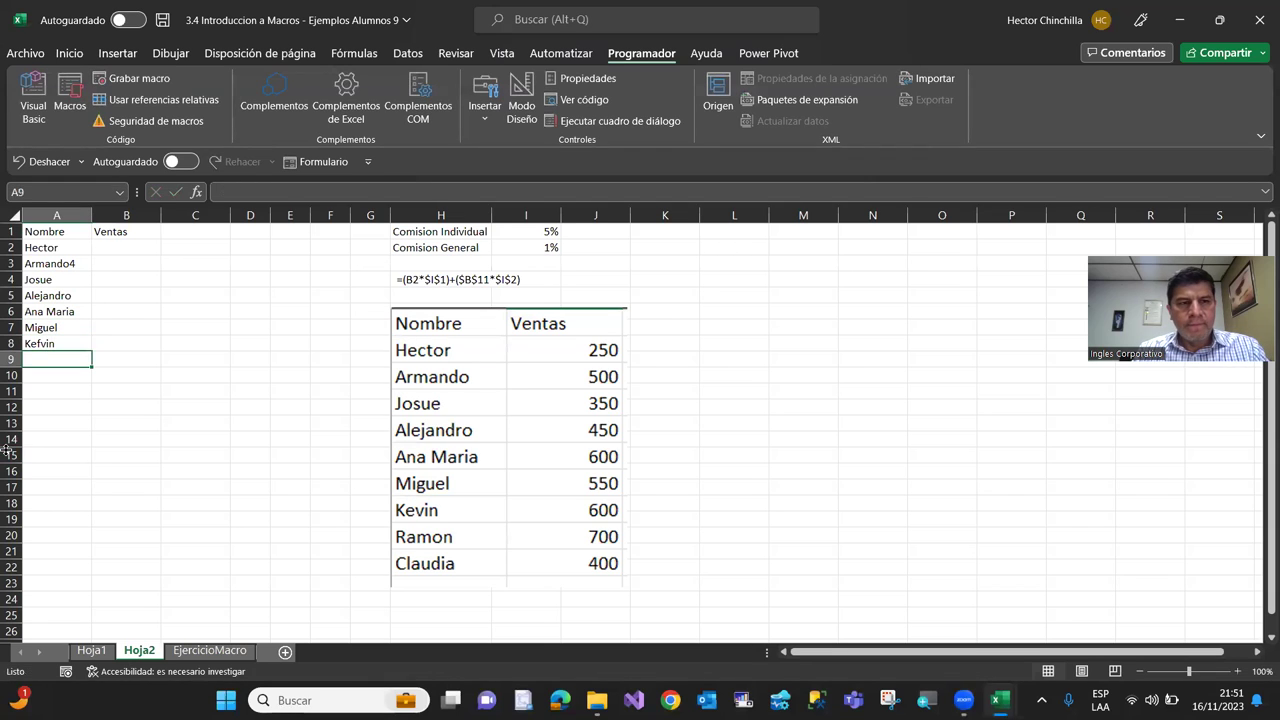
pyautogui.press('Up')
pyautogui.write('Kevin')
pyautogui.press('Return')
pyautogui.write('Ramon')
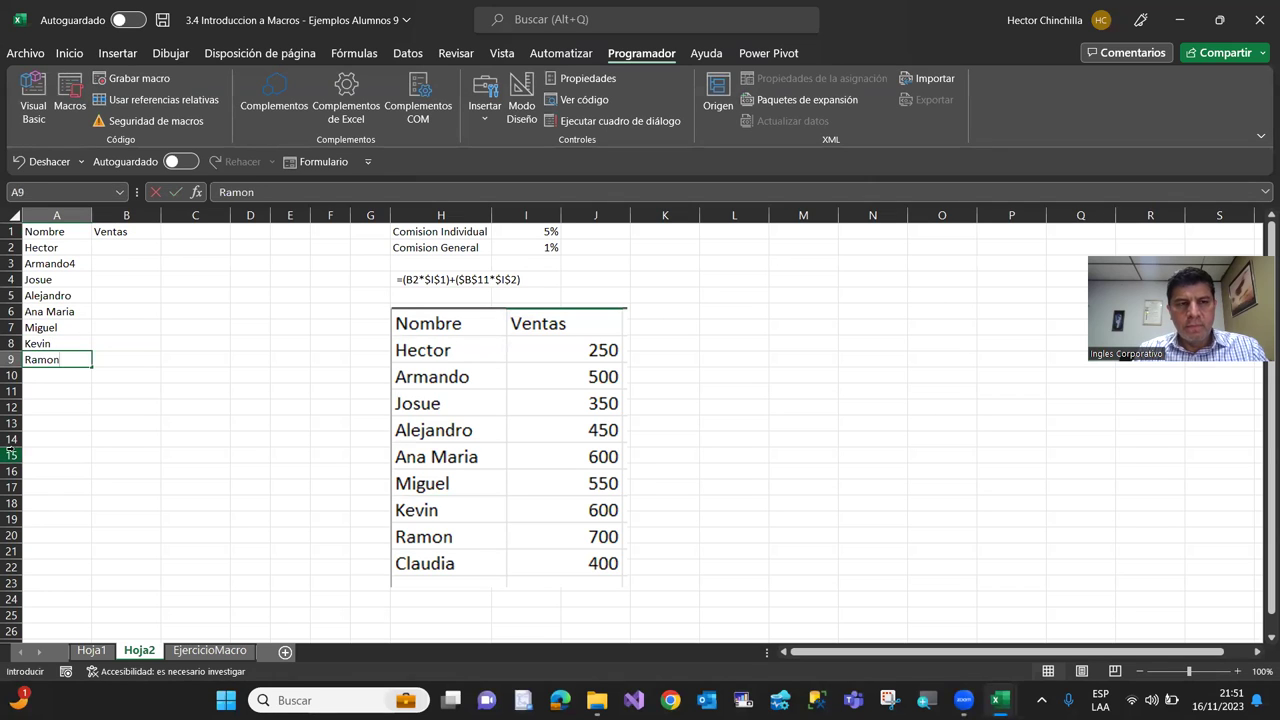
pyautogui.press('Return')
pyautogui.write('Claudia')
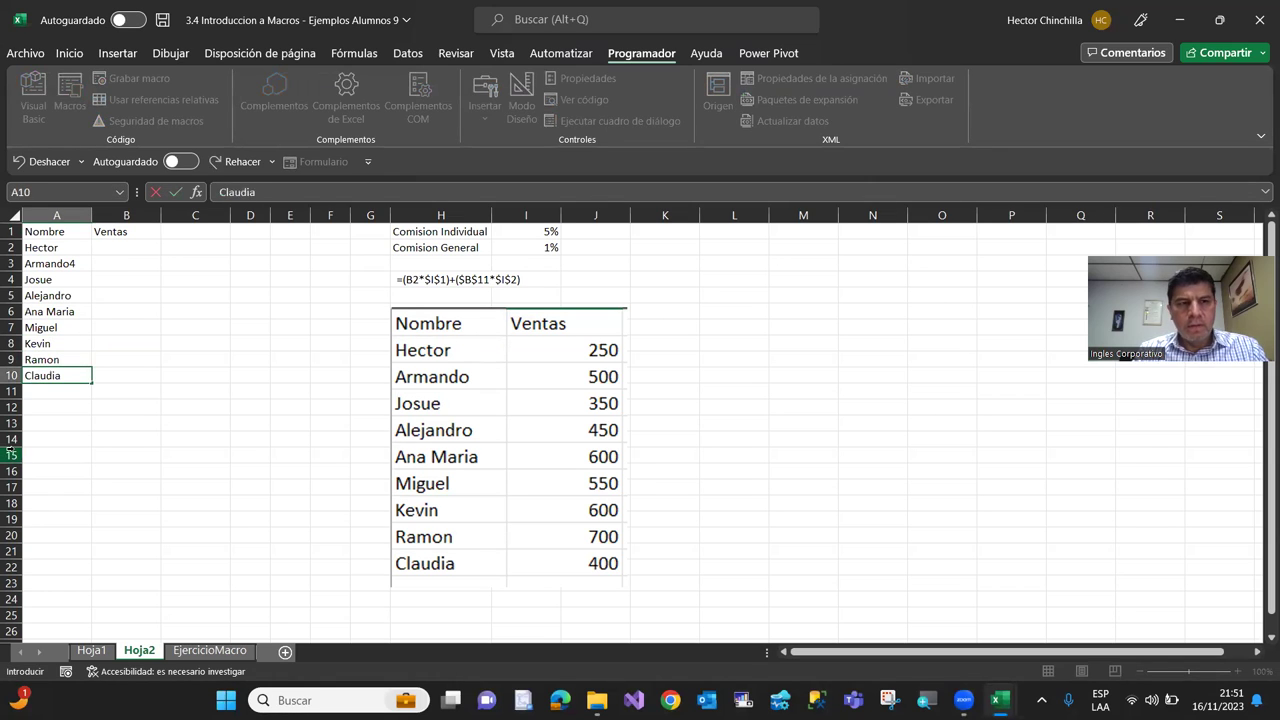
pyautogui.press('Return')
# Remove the stray 4 from the end of the name in A3
pyautogui.press('Up')
pyautogui.press('Up')
pyautogui.press('Up')
pyautogui.press('Up')
pyautogui.press('Up')
pyautogui.press('Up')
pyautogui.press('Up')
pyautogui.press('Up')
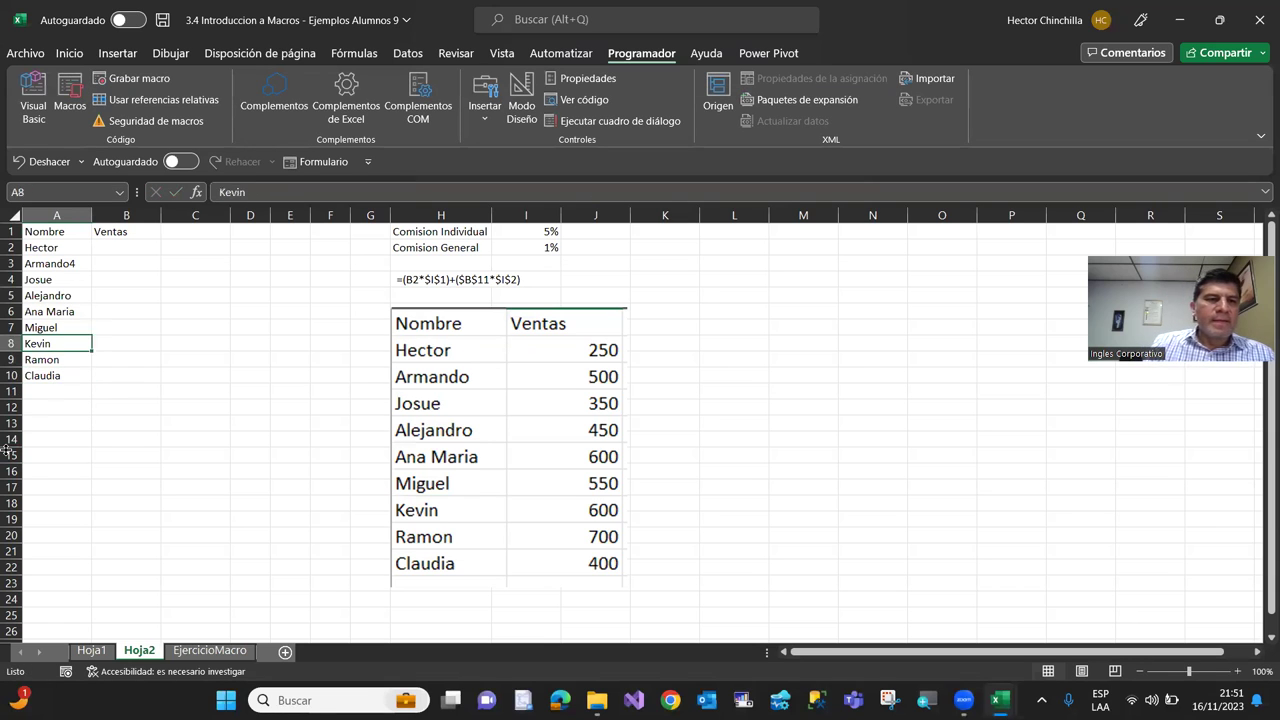
pyautogui.press('F2')
pyautogui.press('BackSpace')
pyautogui.press('Return')
pyautogui.press('Up')
pyautogui.press('Up')
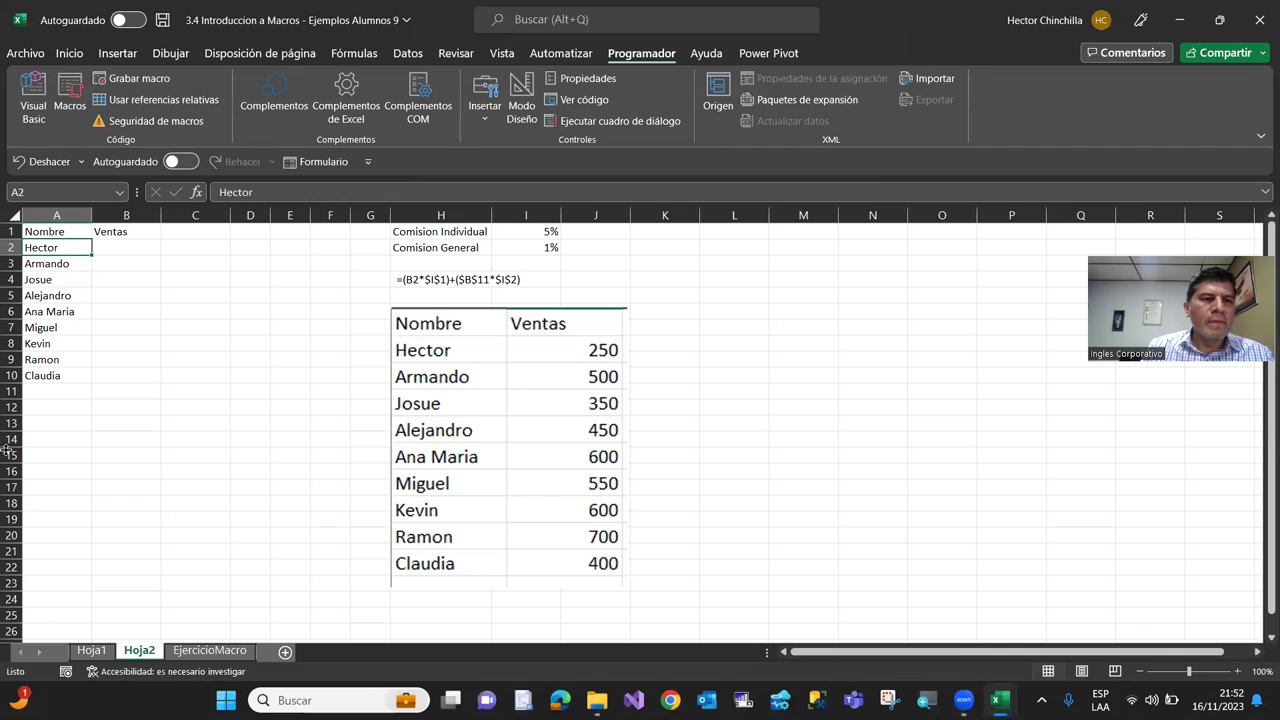
# Enter the sales values 250, 500, 350 and 450 in B2:B5 under Ventas
pyautogui.press('Right')
pyautogui.write('250')
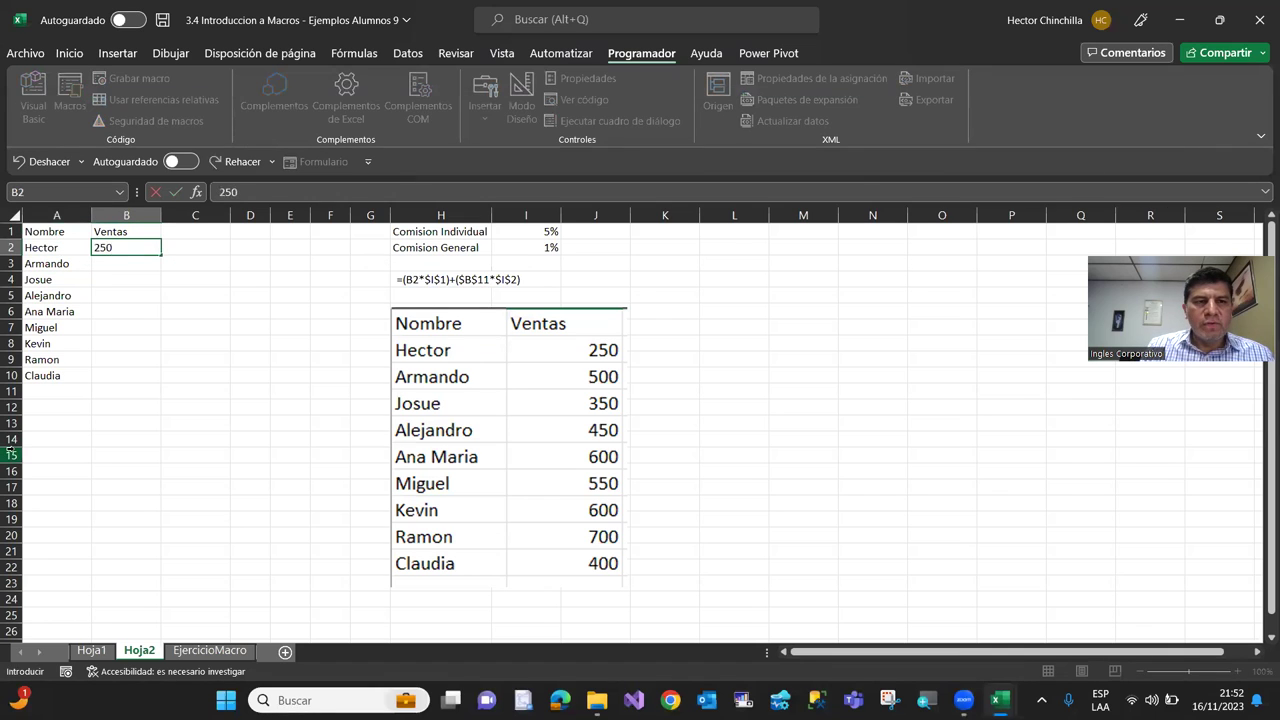
pyautogui.press('Return')
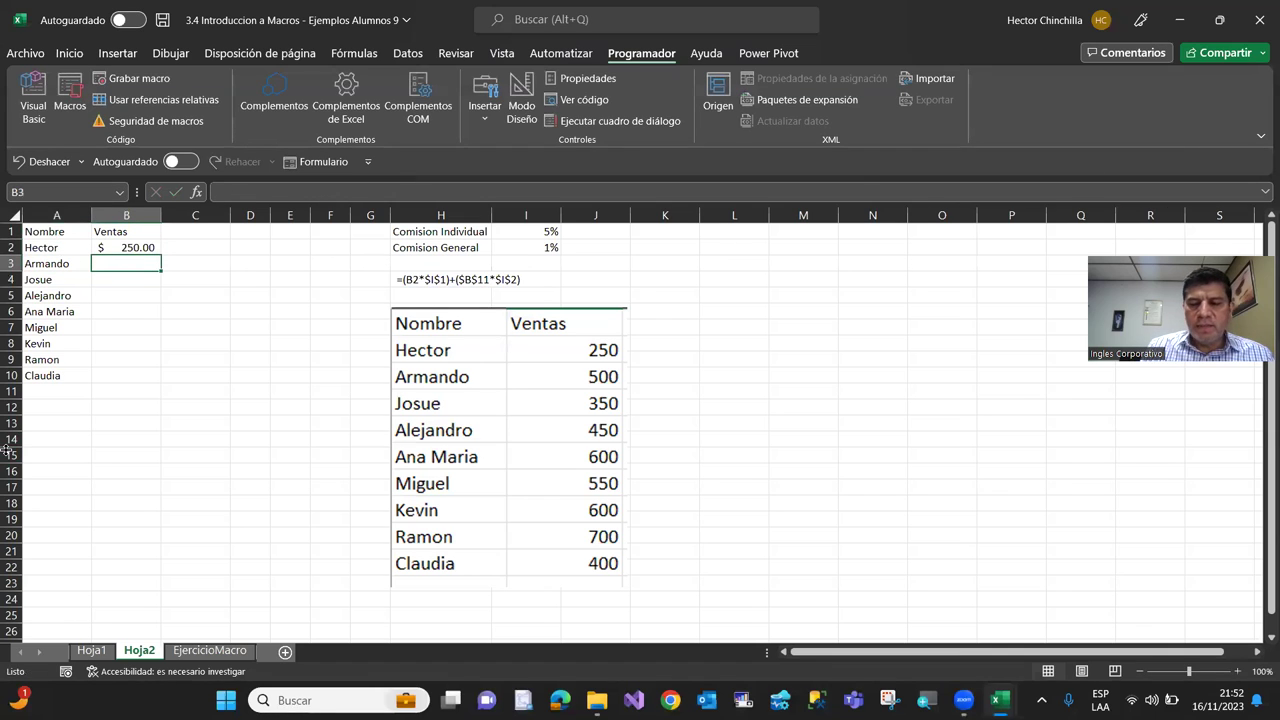
pyautogui.write('500')
pyautogui.press('Return')
pyautogui.write('350')
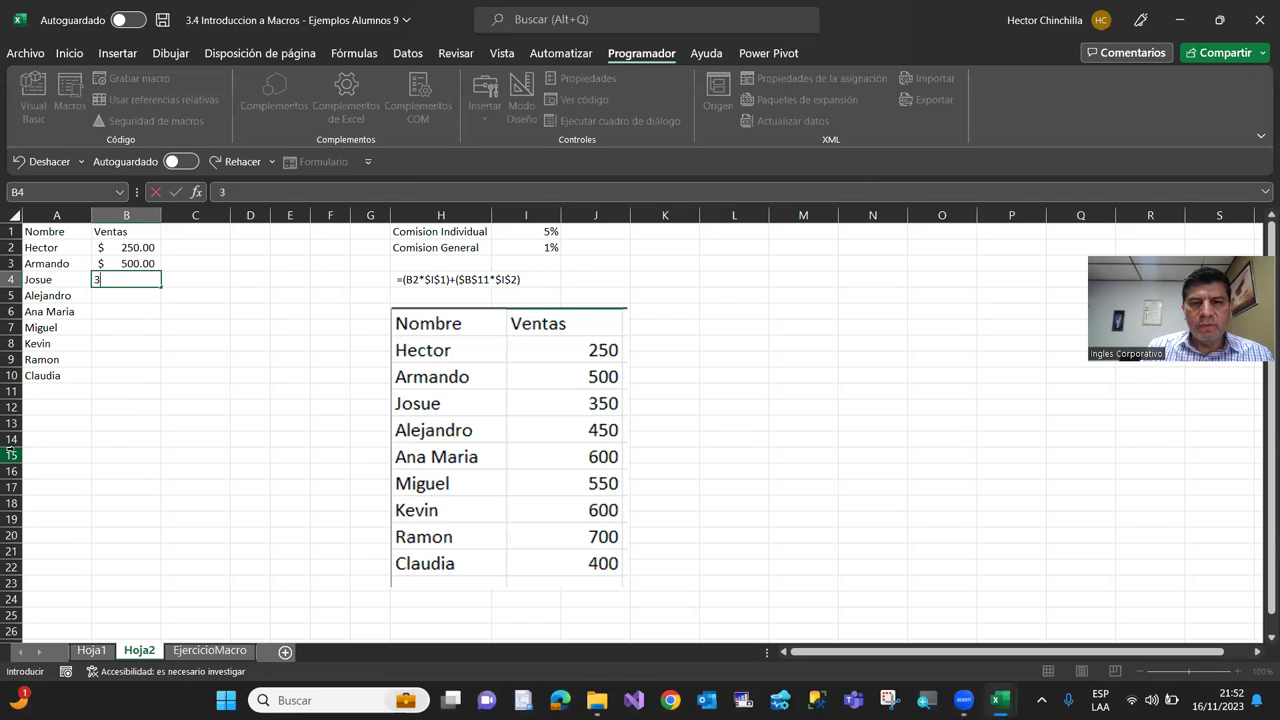
pyautogui.press('Return')
pyautogui.write('450')
pyautogui.press('Return')
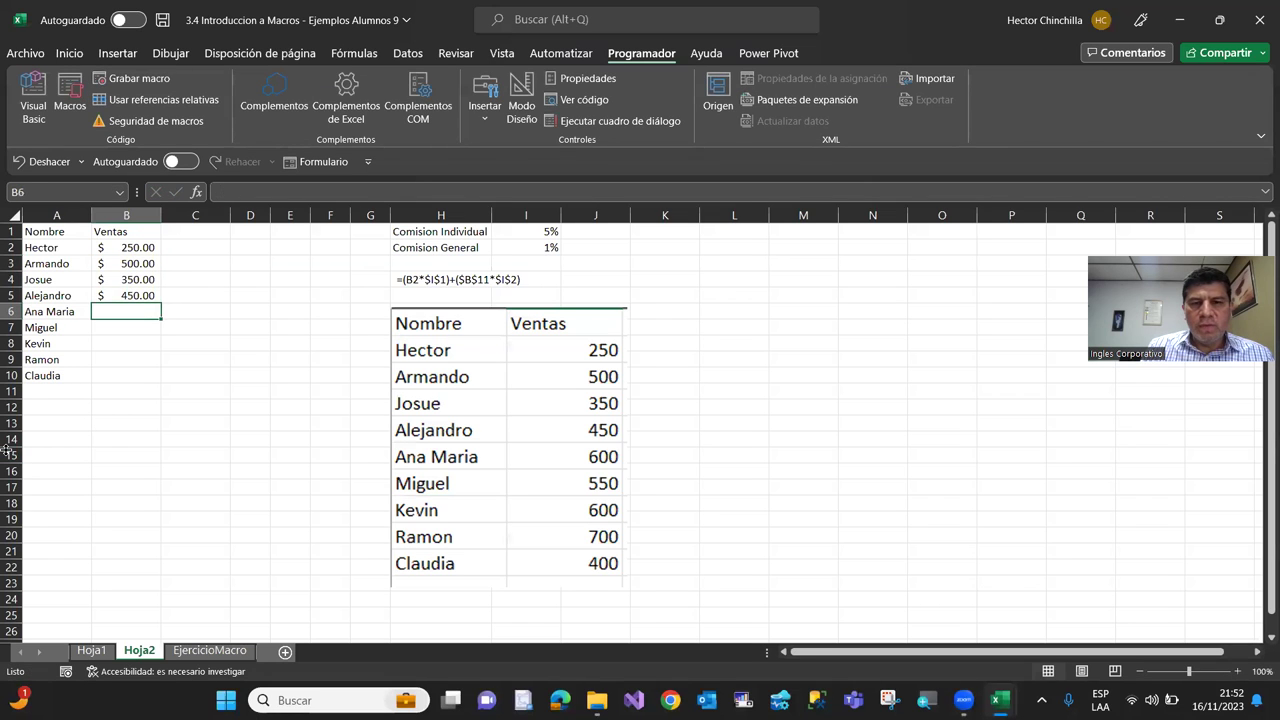
# Enter the sales values 600, 550, 600, 700 and 400 in B6:B10
pyautogui.write('600')
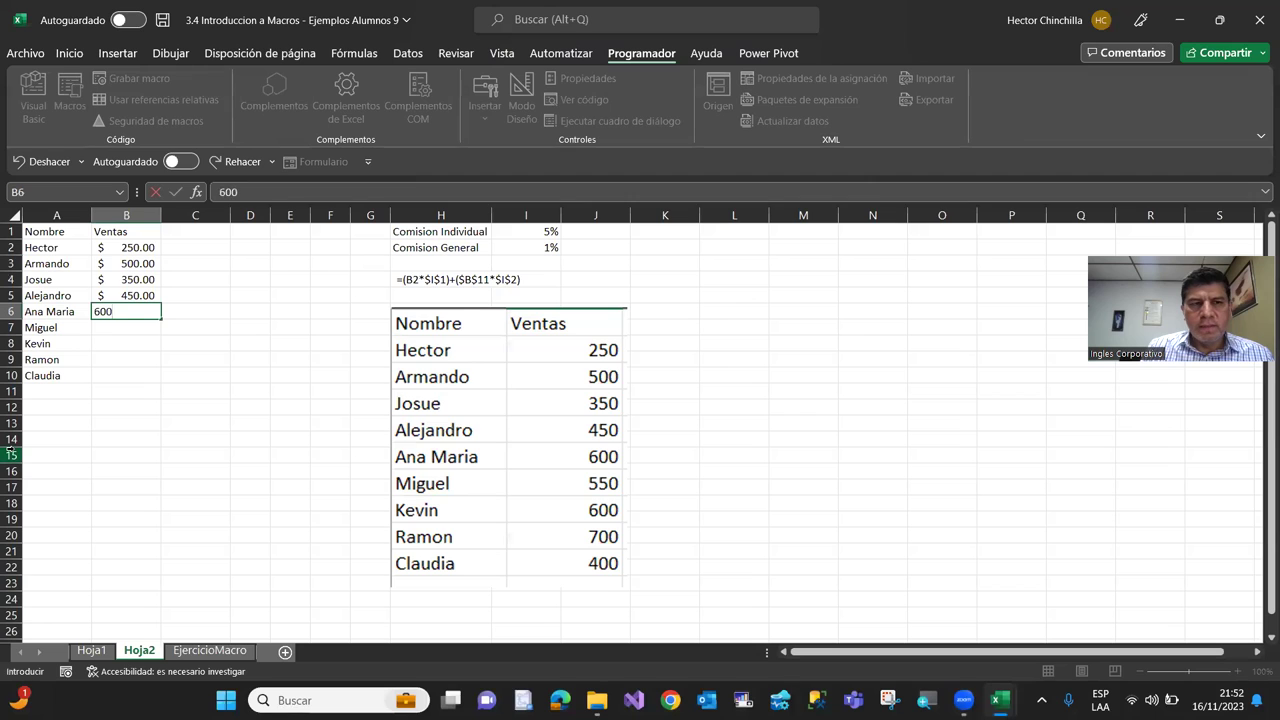
pyautogui.press('Return')
pyautogui.write('550')
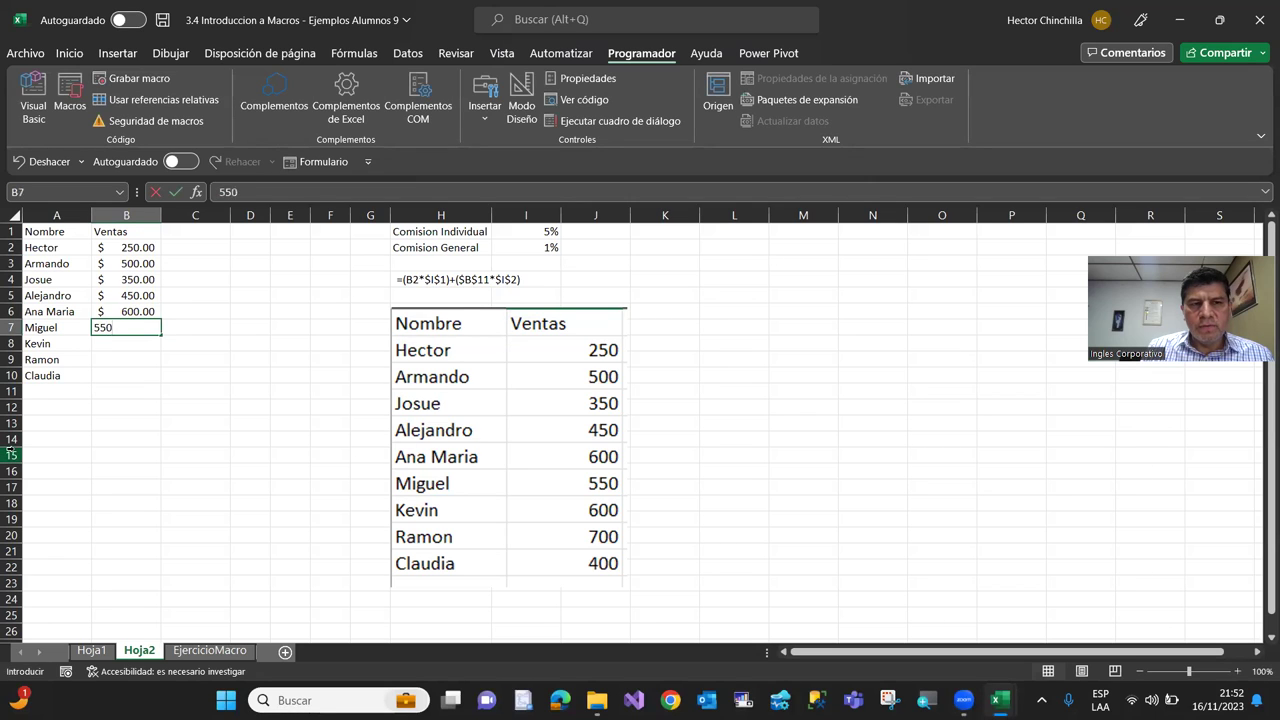
pyautogui.press('Return')
pyautogui.write('600')
pyautogui.press('Return')
pyautogui.write('700')
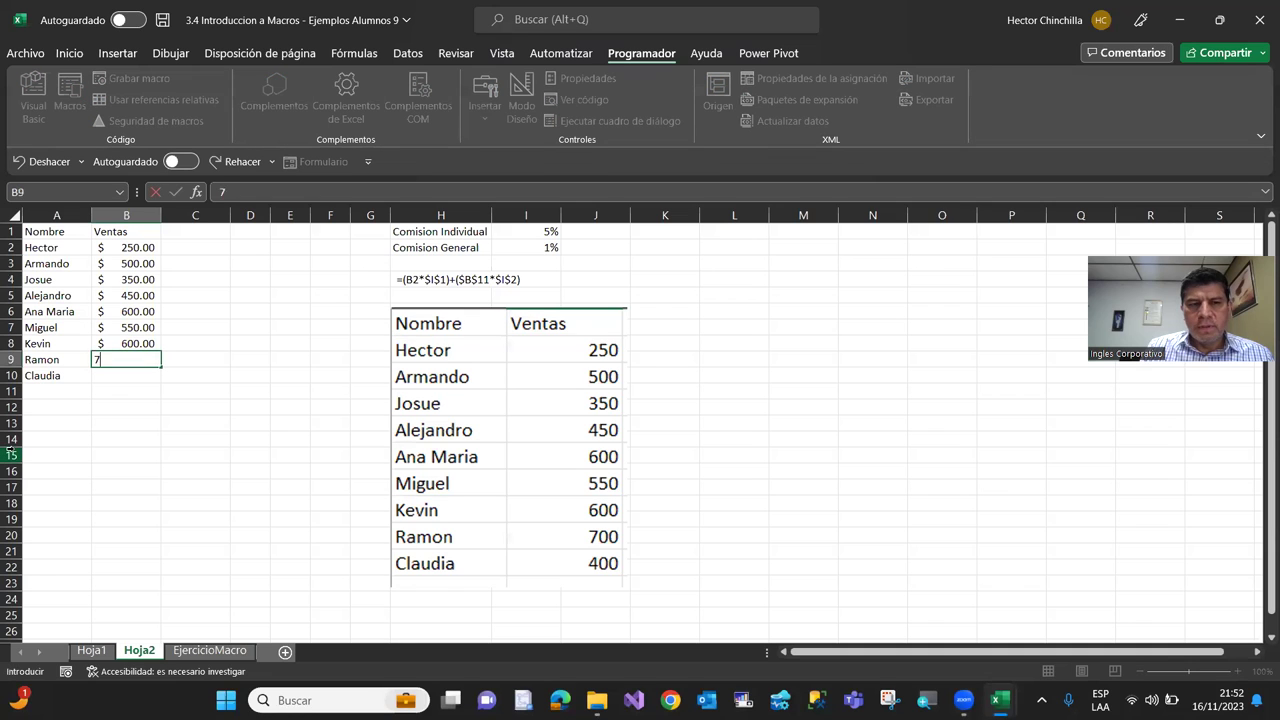
pyautogui.press('Return')
pyautogui.write('400')
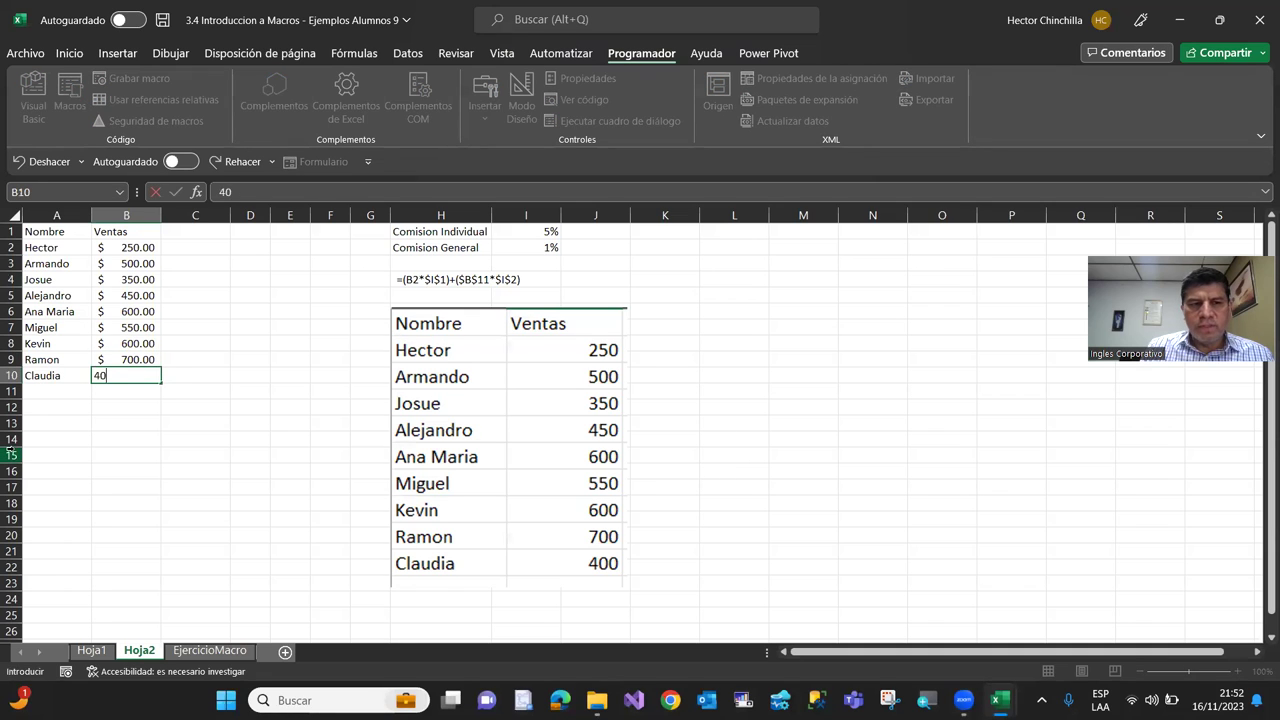
pyautogui.press('Return')
# Clear only the formatting from the range B2:C11, keeping the sales values
pyautogui.press('Up')
pyautogui.press('Up')
pyautogui.press('Up')
pyautogui.press('Up')
pyautogui.press('Up')
pyautogui.press('Up')
pyautogui.press('Up')
pyautogui.press('Up')
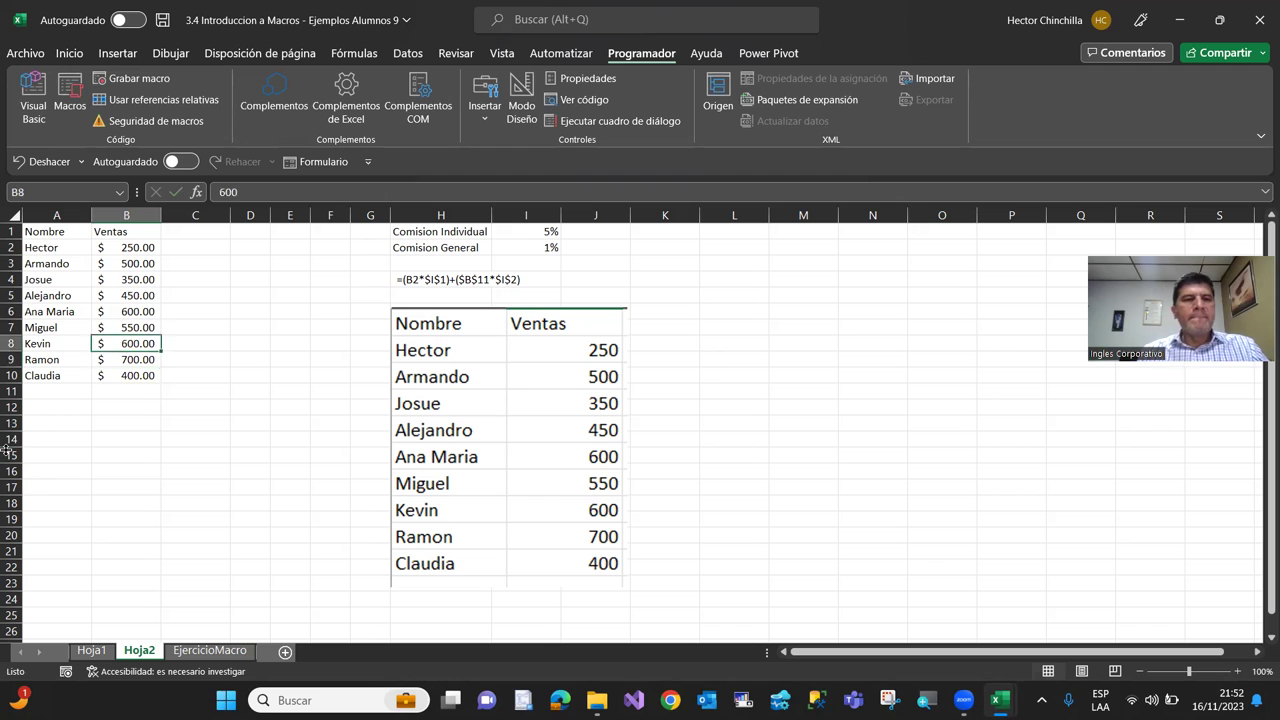
pyautogui.hotkey('shift', 'Right')
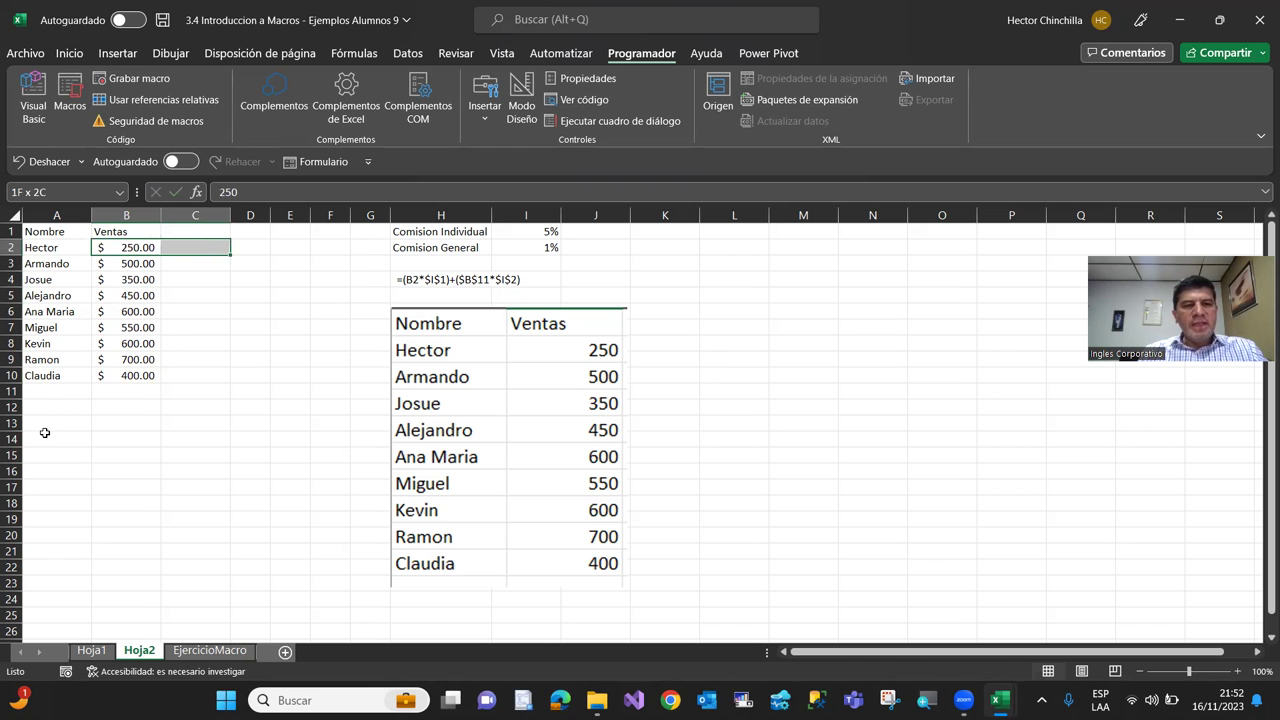
pyautogui.hotkey('shift', 'Down')
pyautogui.hotkey('shift', 'Down')
pyautogui.hotkey('shift', 'Down')
pyautogui.hotkey('shift', 'Down')
pyautogui.hotkey('shift', 'Down')
pyautogui.hotkey('shift', 'Down')
pyautogui.hotkey('shift', 'Down')
pyautogui.hotkey('shift', 'Down')
pyautogui.hotkey('shift', 'Down')
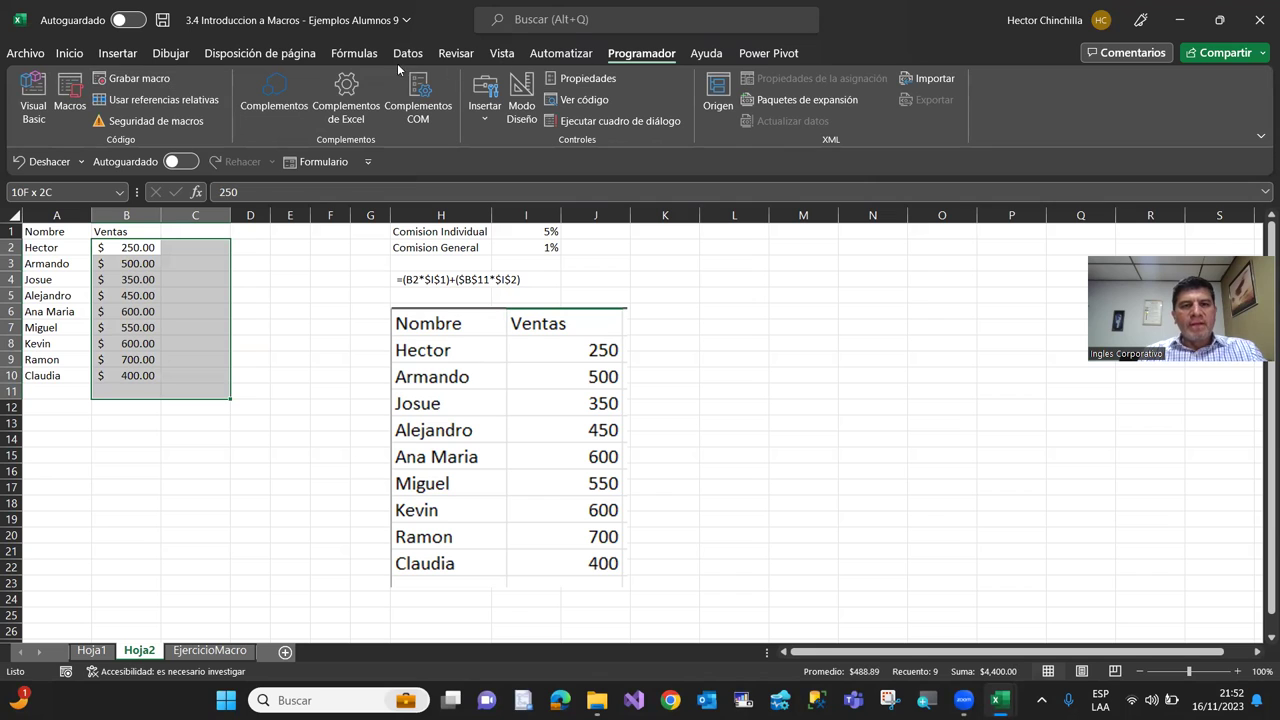
pyautogui.click(78, 60)
pyautogui.click(1029, 127)
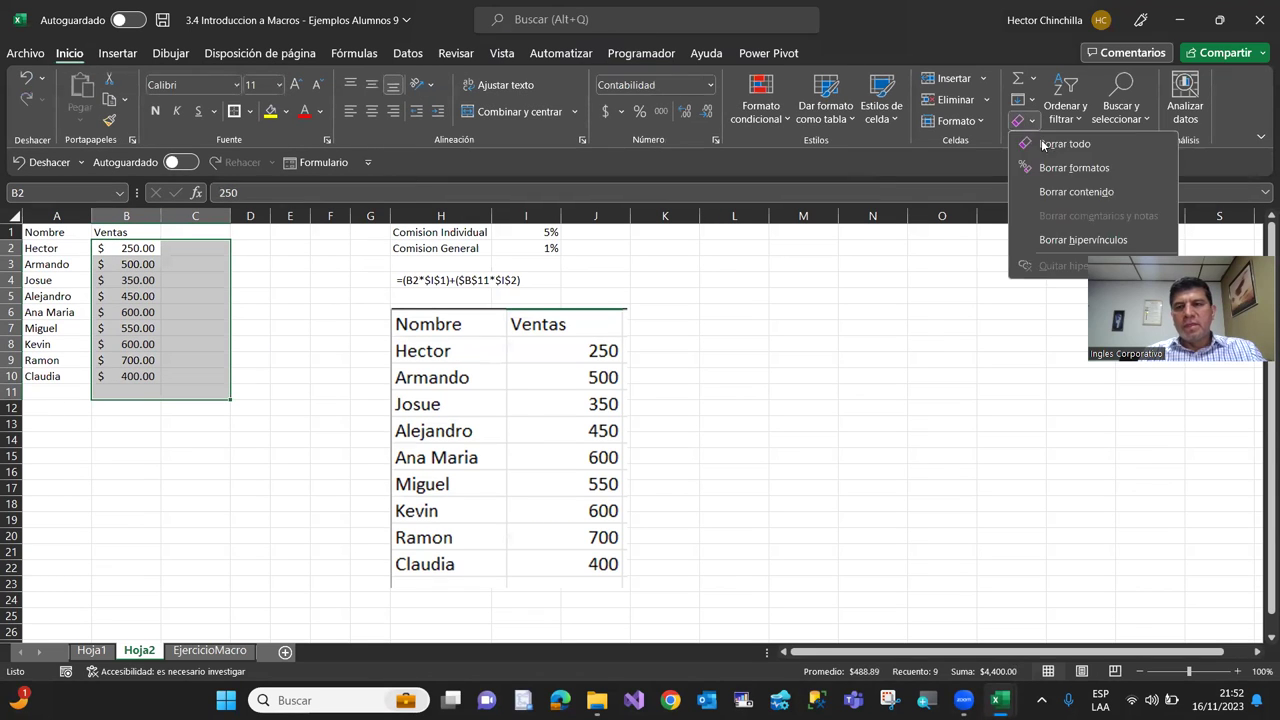
pyautogui.click(1058, 168)
pyautogui.click(199, 476)
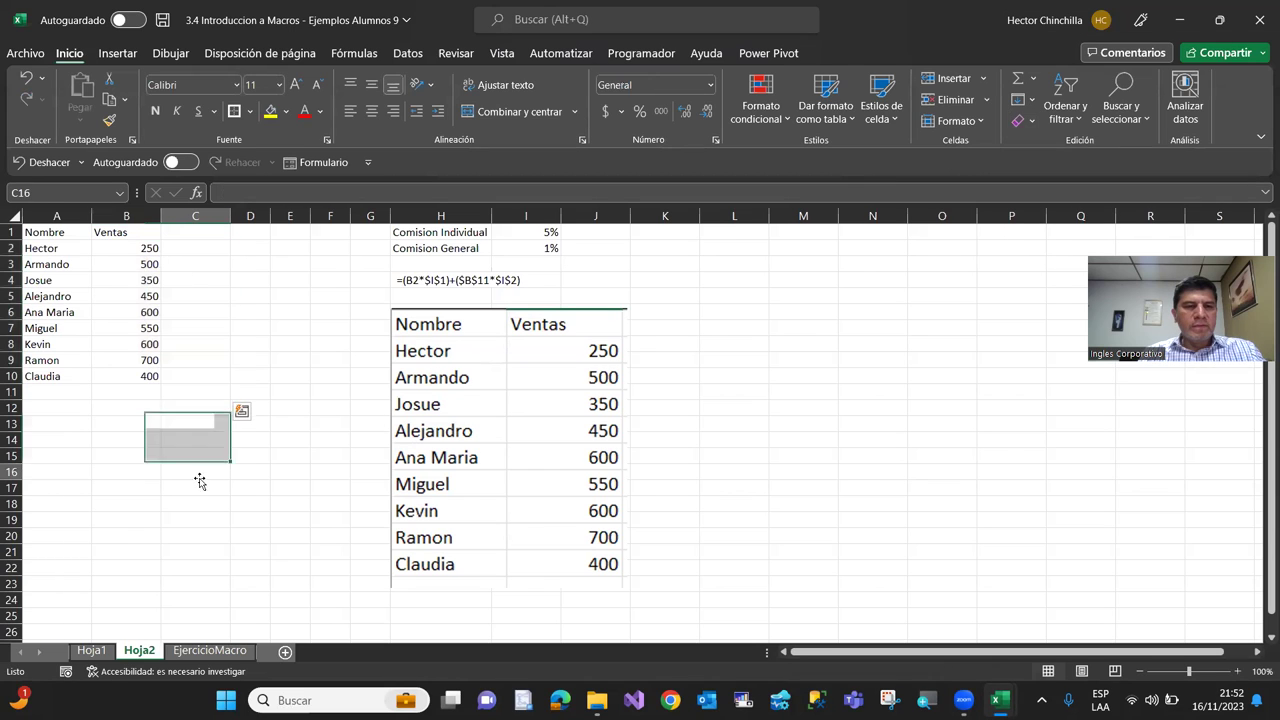
# Examine the Nombre and Ventas table in A1:B10 and the empty column C beside it
pyautogui.click(103, 280)
pyautogui.press('Up')
pyautogui.press('Up')
pyautogui.press('Up')
pyautogui.press('Left')
pyautogui.press('Right')
pyautogui.press('Right')
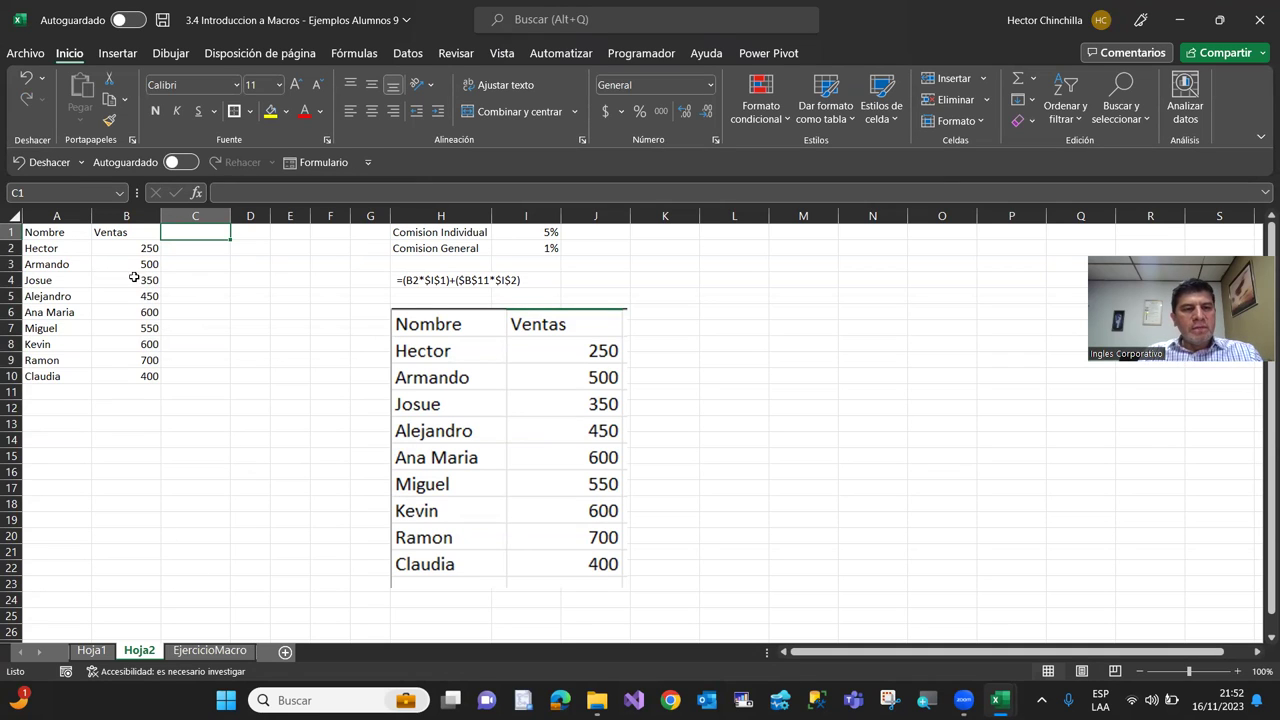
pyautogui.moveTo(60, 236); pyautogui.dragTo(148, 376)
pyautogui.click(147, 426)
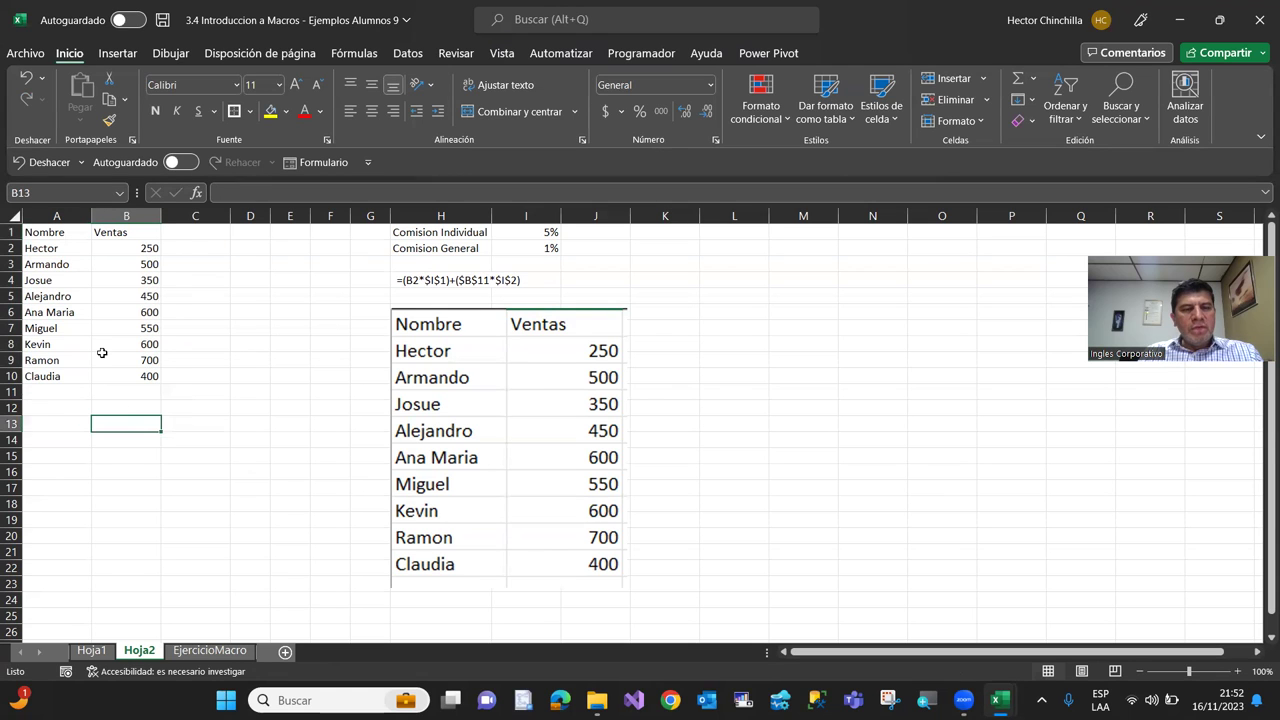
pyautogui.moveTo(58, 235); pyautogui.dragTo(145, 377)
pyautogui.click(122, 438)
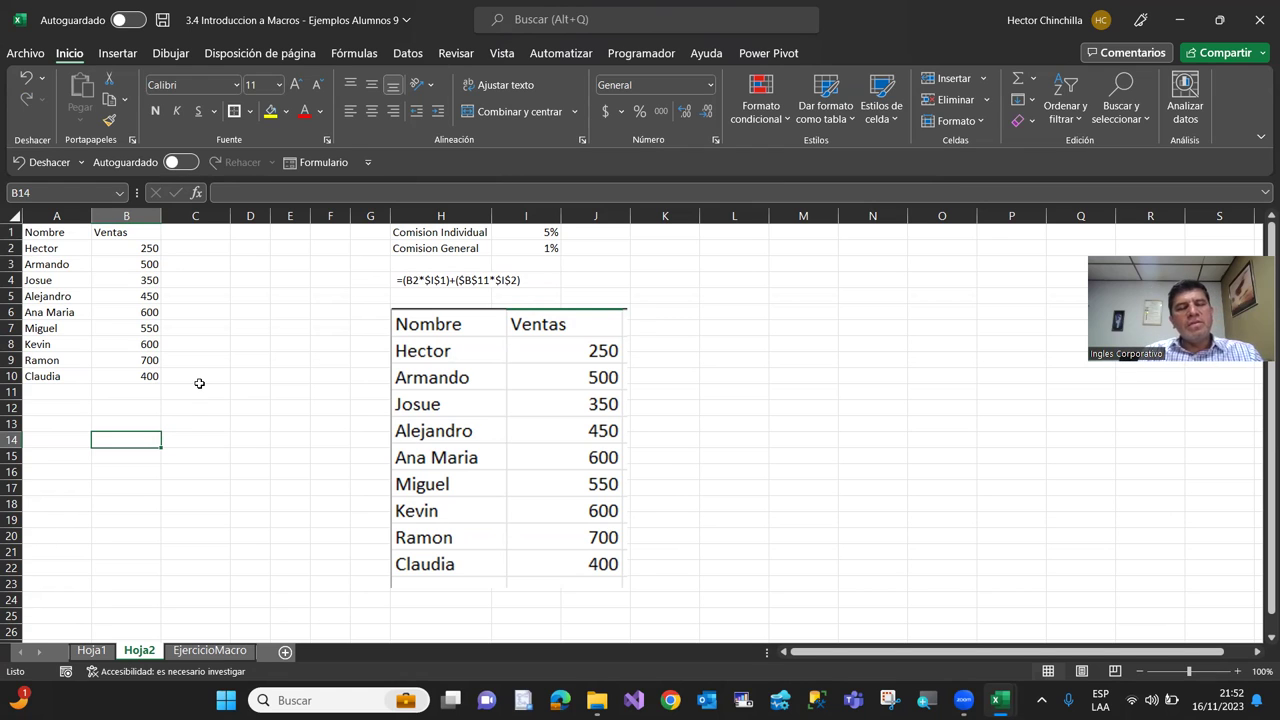
pyautogui.moveTo(72, 236); pyautogui.dragTo(150, 380)
pyautogui.click(140, 424)
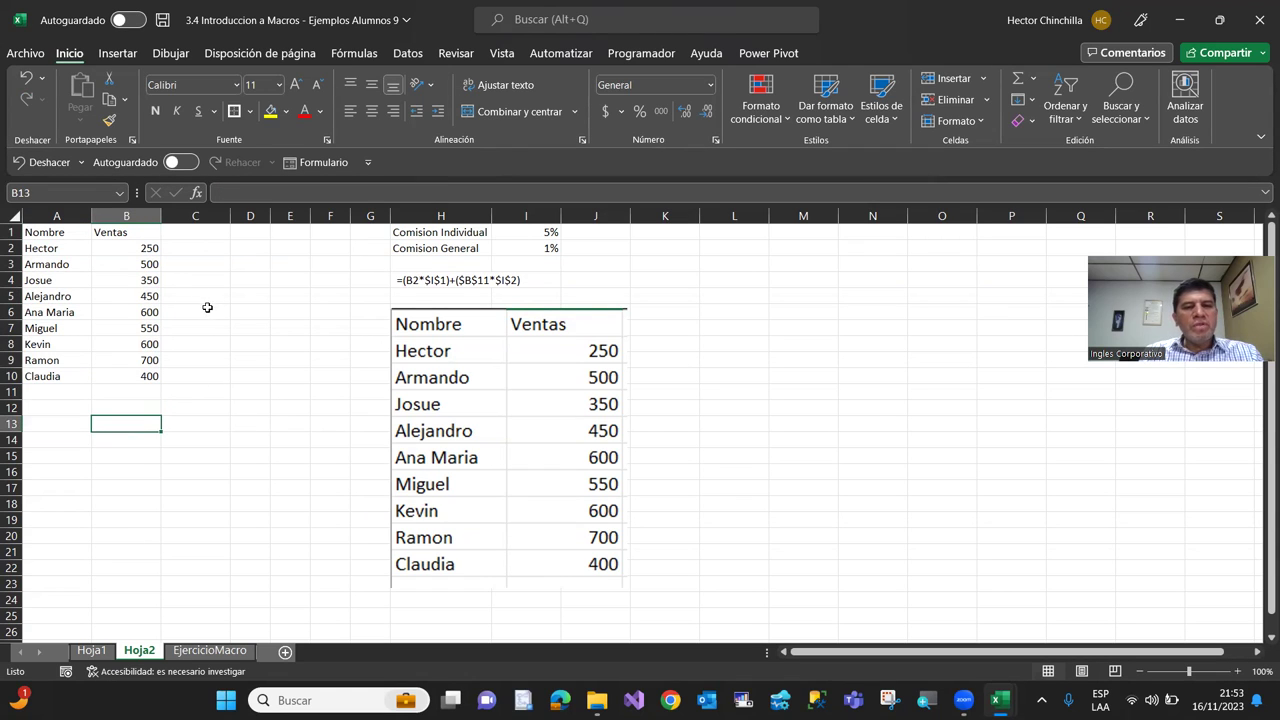
pyautogui.click(177, 236)
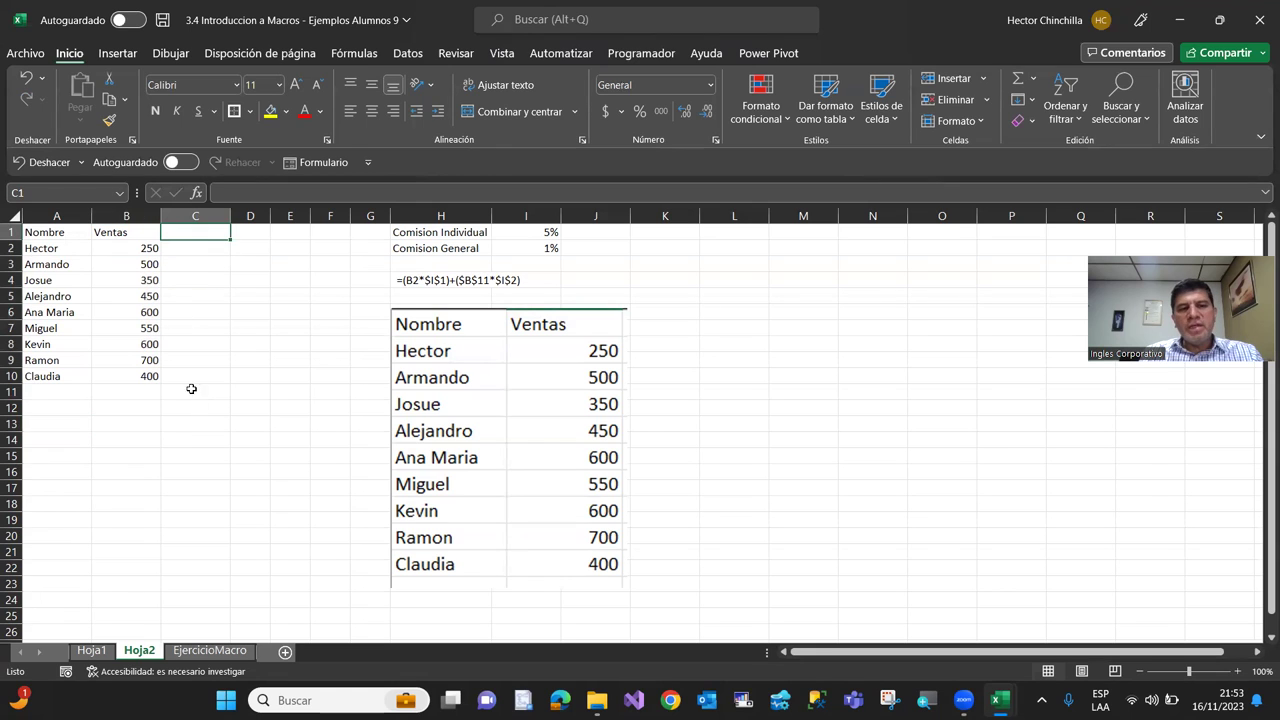
pyautogui.press('Left')
pyautogui.press('Right')
pyautogui.press('Left')
pyautogui.press('Right')
pyautogui.press('Left')
pyautogui.press('Left')
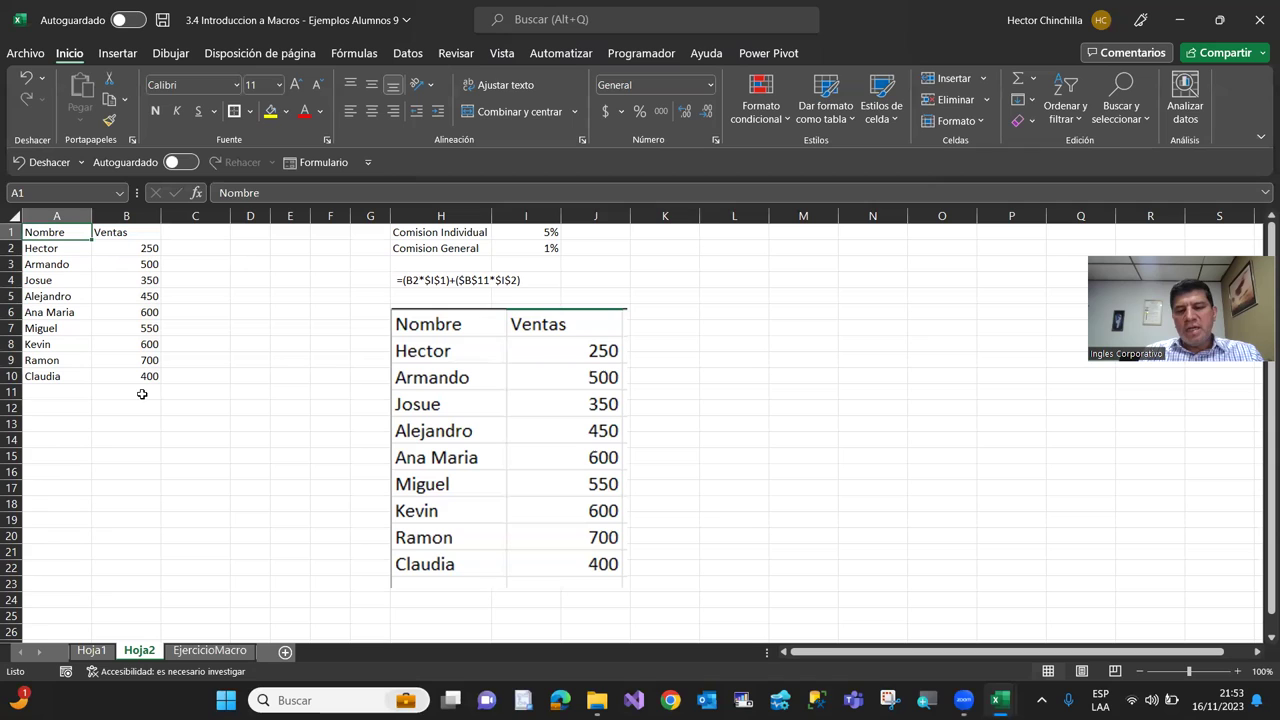
pyautogui.click(82, 248)
pyautogui.moveTo(82, 248); pyautogui.dragTo(158, 376)
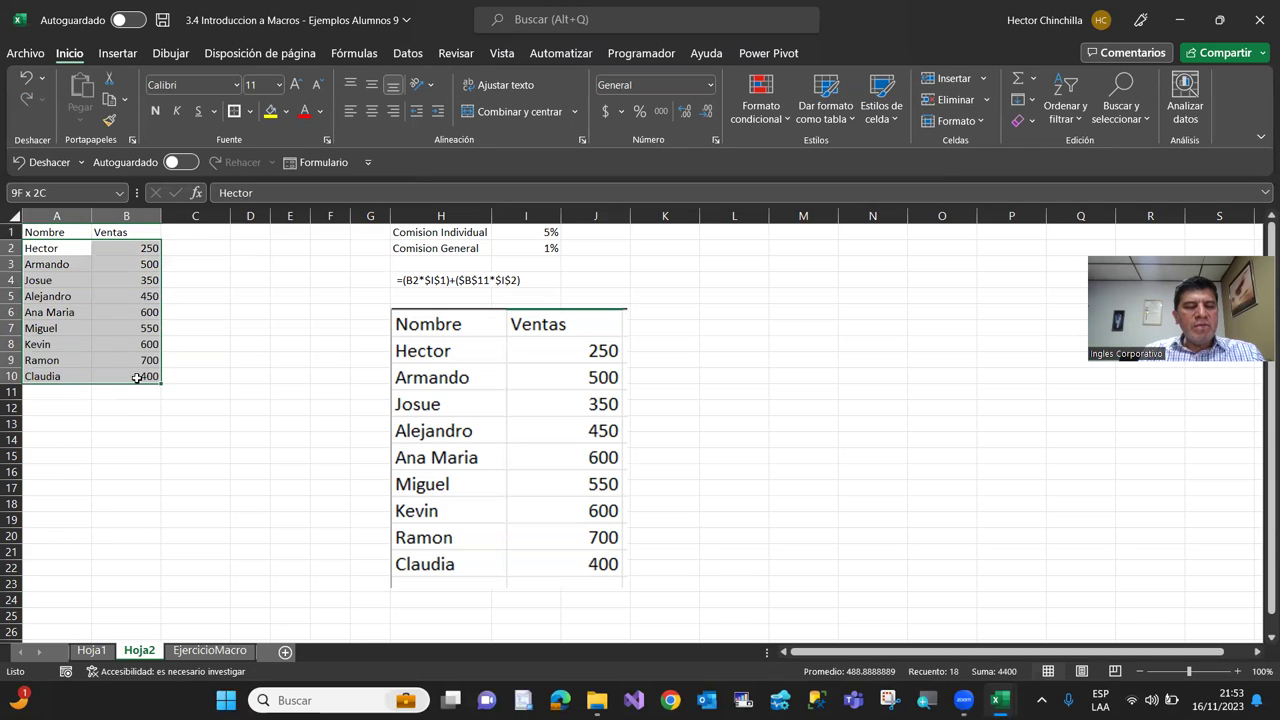
# Enter the heading Comision in cell C1 beside Ventas
pyautogui.click(190, 233)
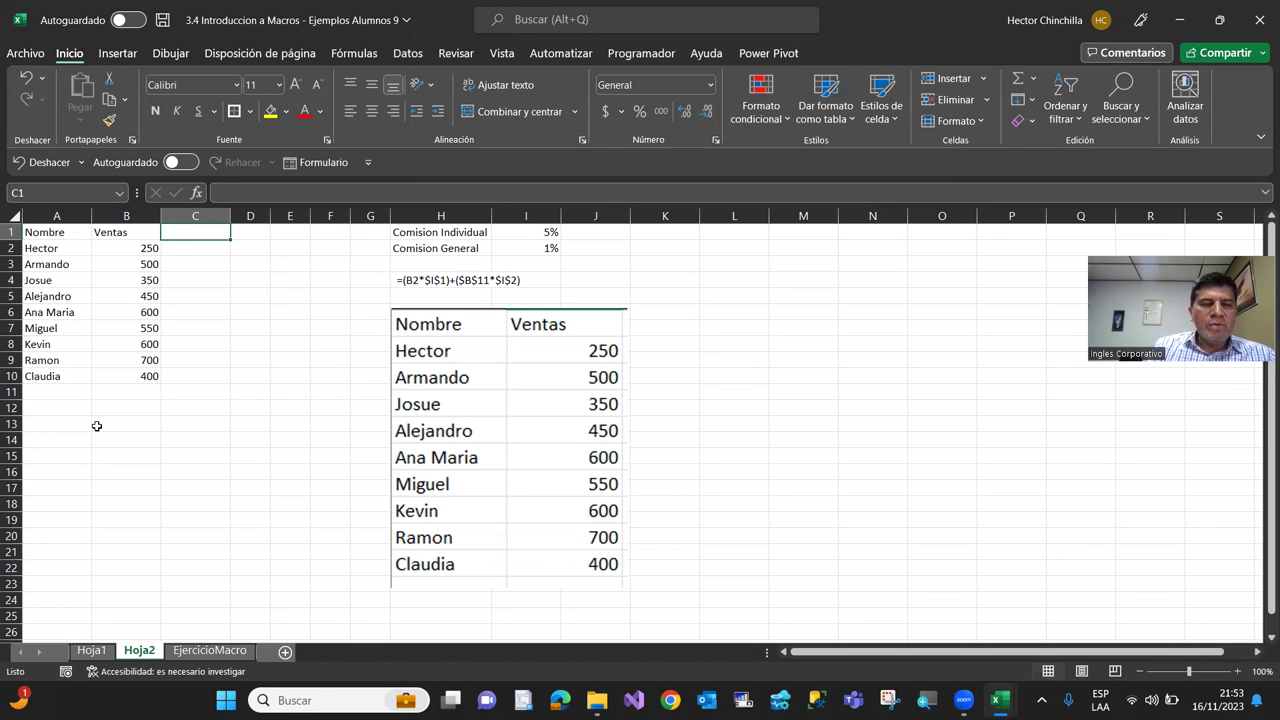
pyautogui.write('Cm')
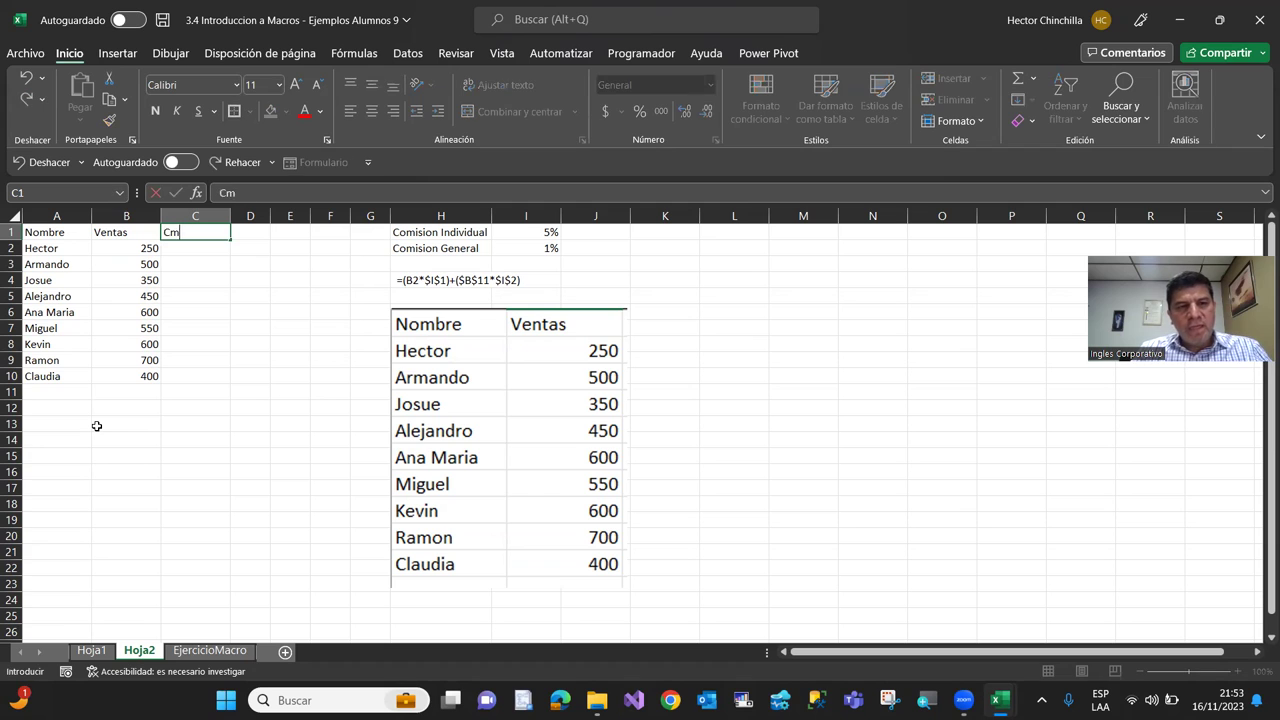
pyautogui.write('omision')
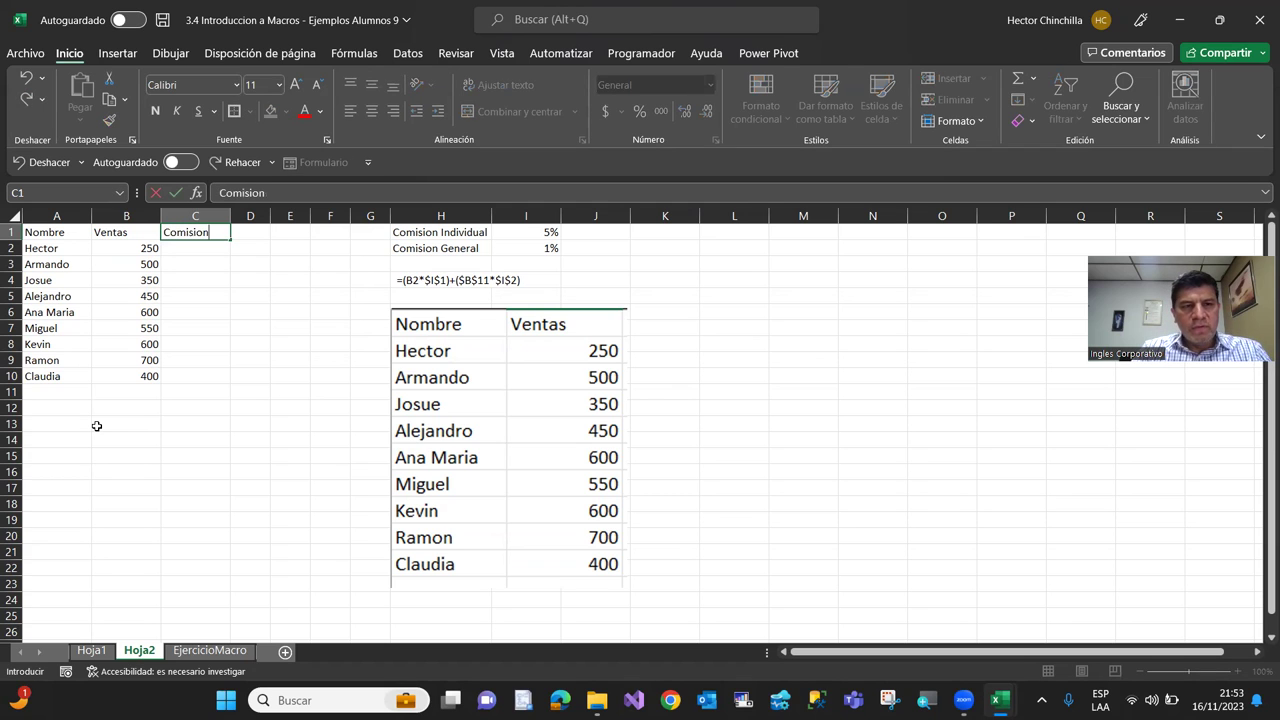
pyautogui.press('Return')
pyautogui.press('Up')
pyautogui.press('Left')
pyautogui.press('Right')
pyautogui.press('Down')
pyautogui.press('Up')
pyautogui.press('Down')
pyautogui.press('Up')
pyautogui.press('Down')
pyautogui.press('Up')
pyautogui.press('Down')
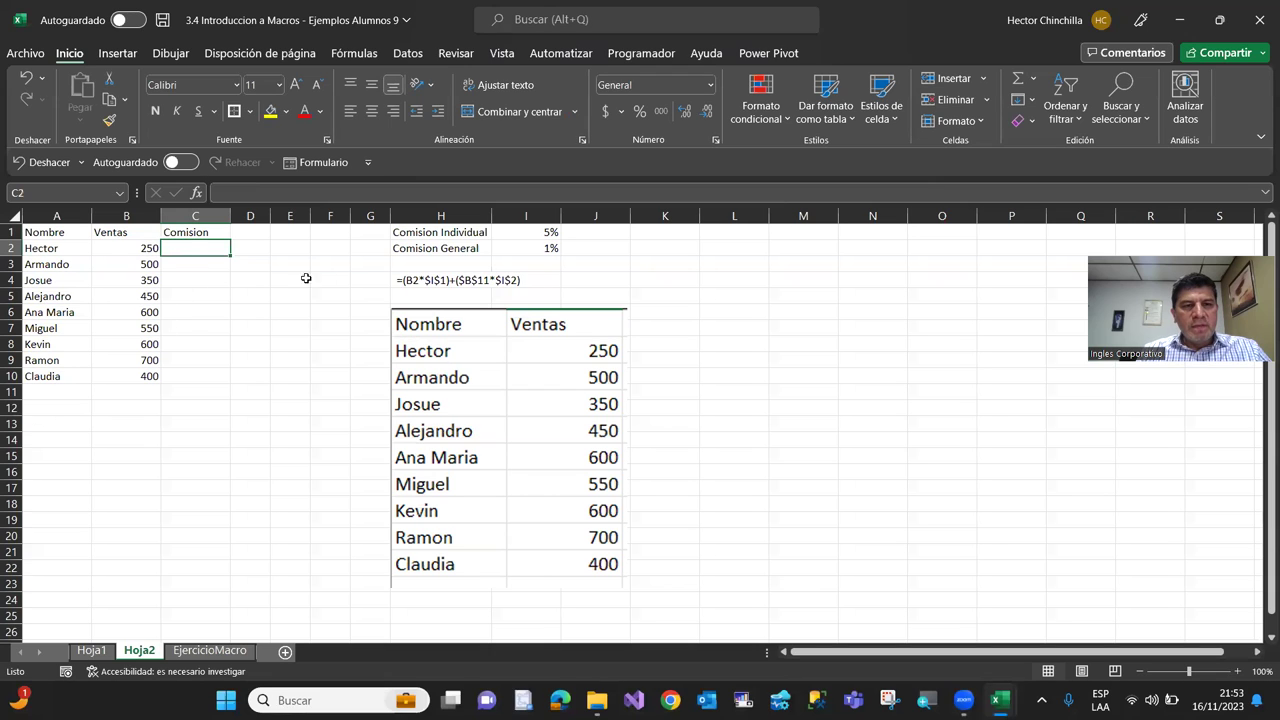
# Total the Ventas values B2:B10 in cell B11 with AutoSum
pyautogui.click(140, 392)
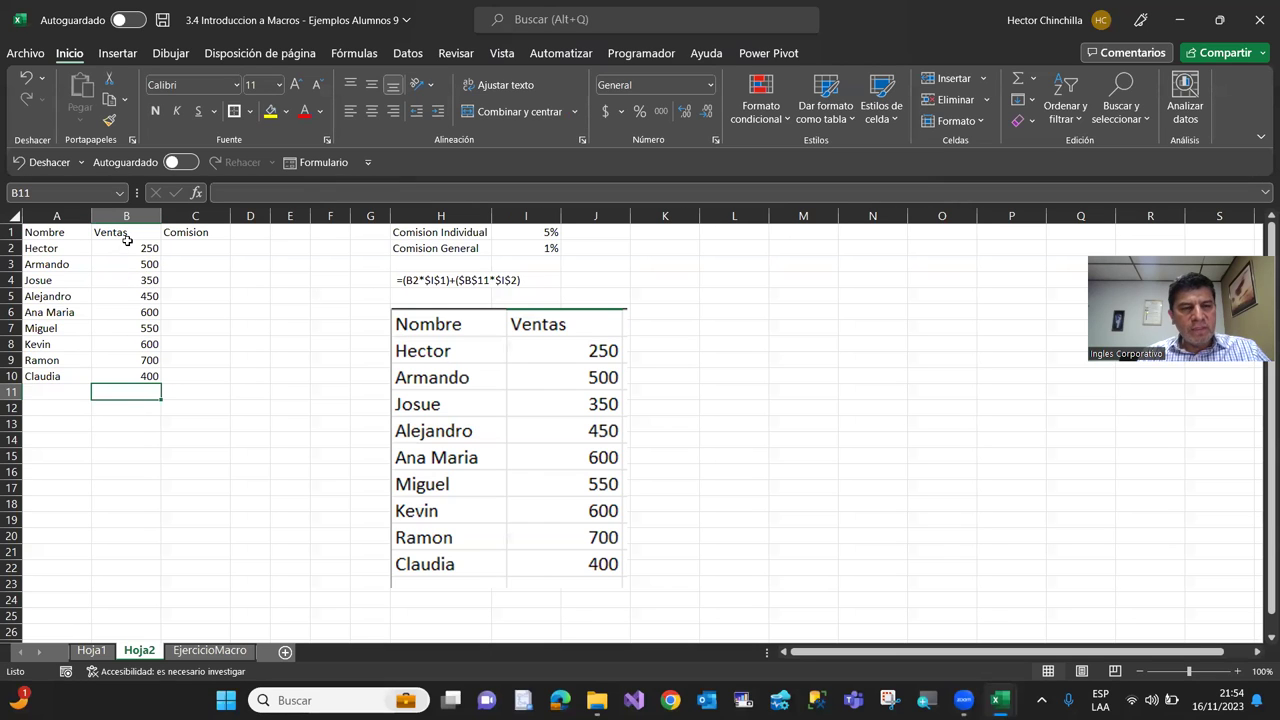
pyautogui.click(1017, 80)
pyautogui.click(1017, 80)
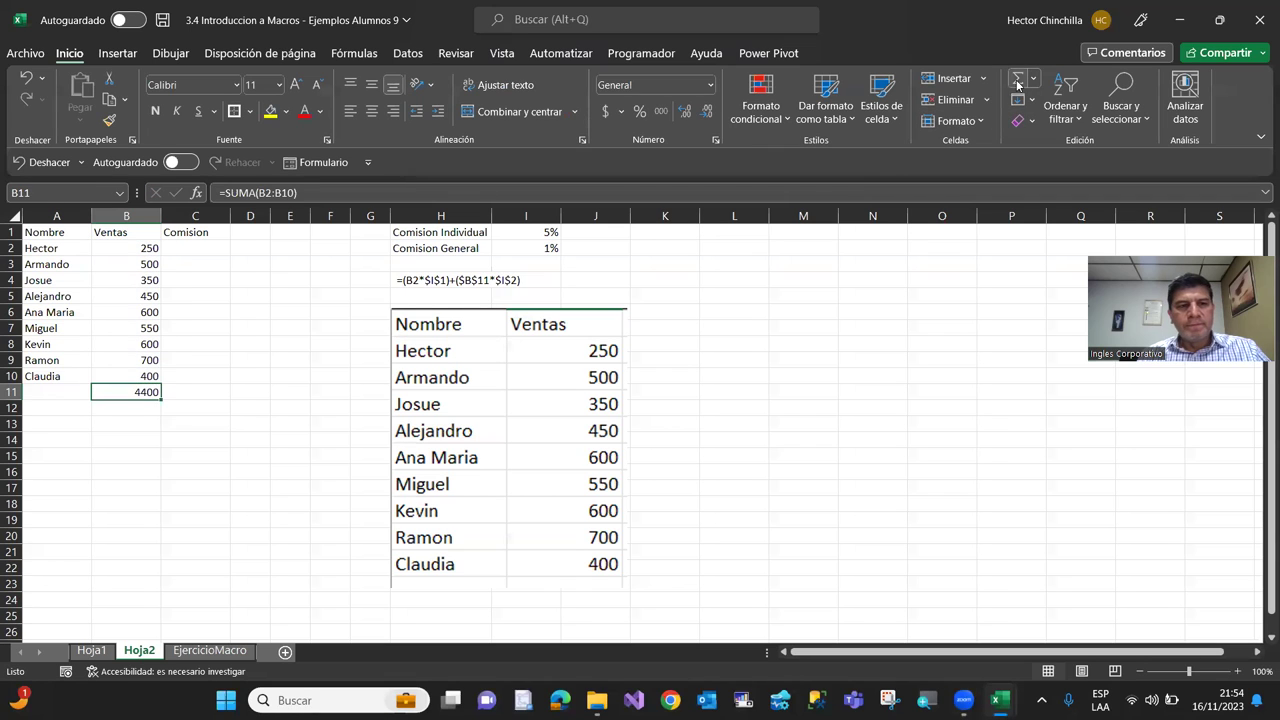
pyautogui.click(147, 467)
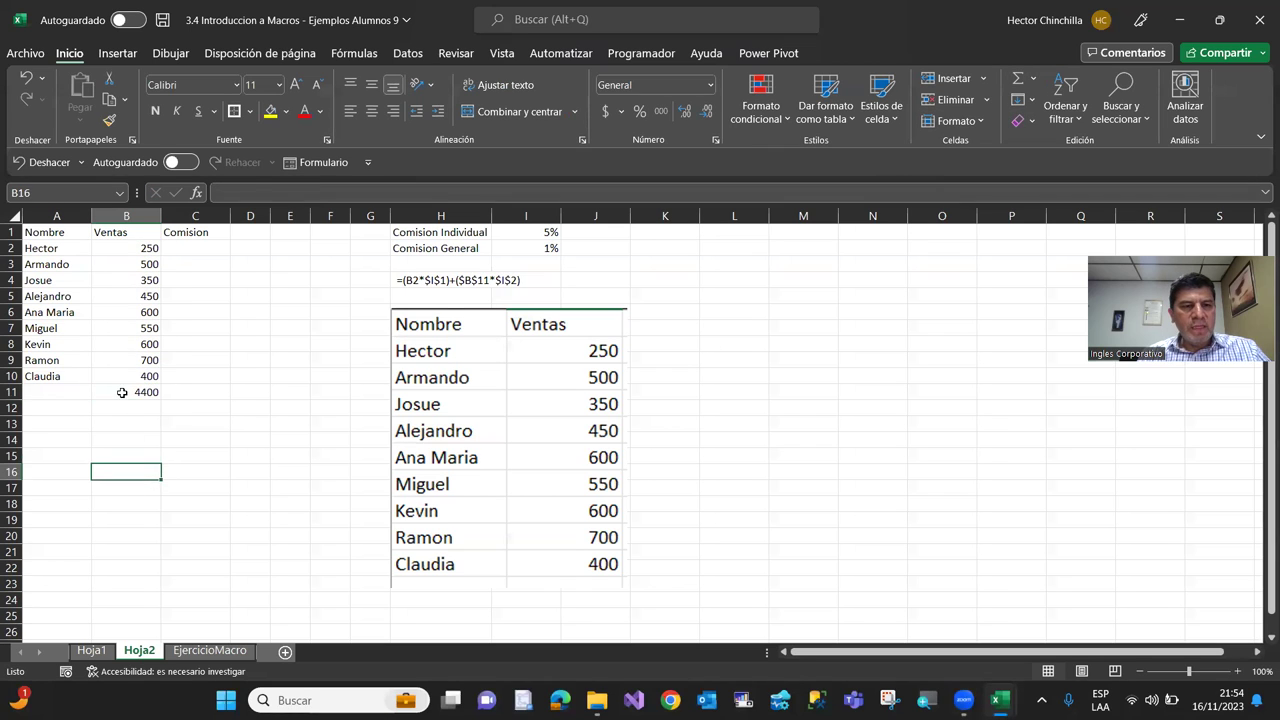
pyautogui.click(121, 393)
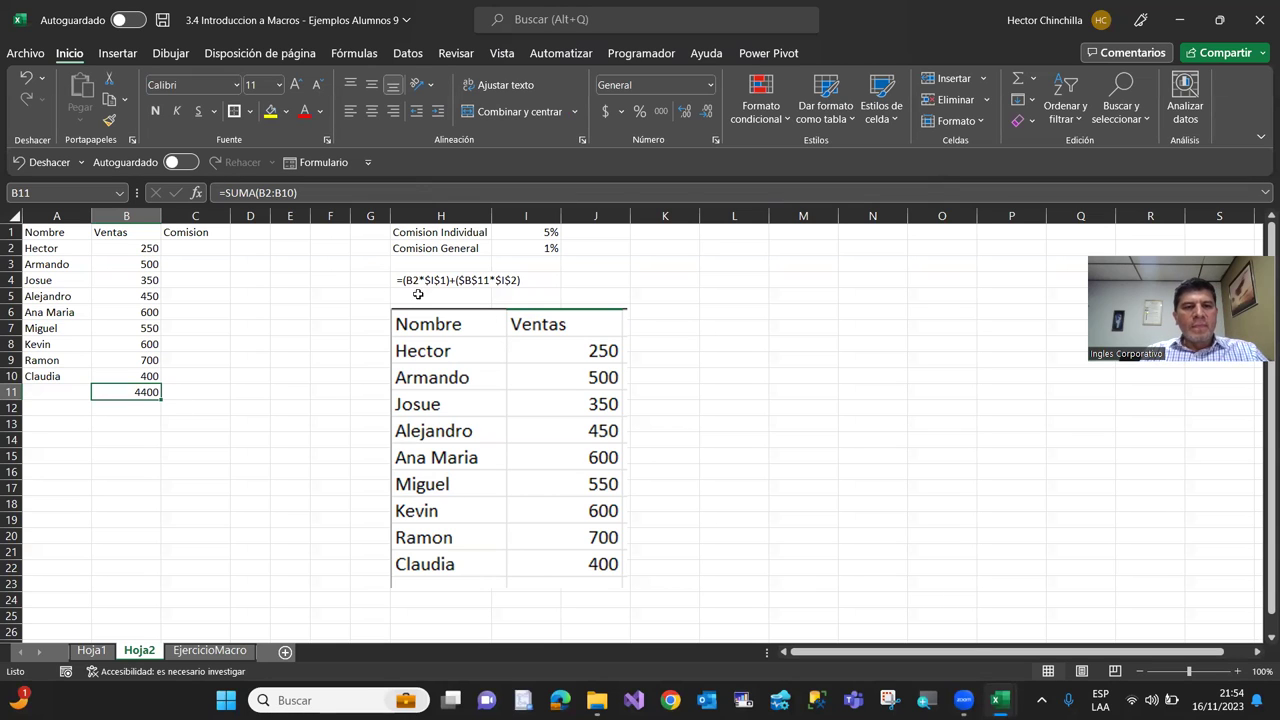
# Start the commission formula in C2 by multiplying B2 by the individual rate as an absolute reference: =(B2*$I$1
pyautogui.click(190, 250)
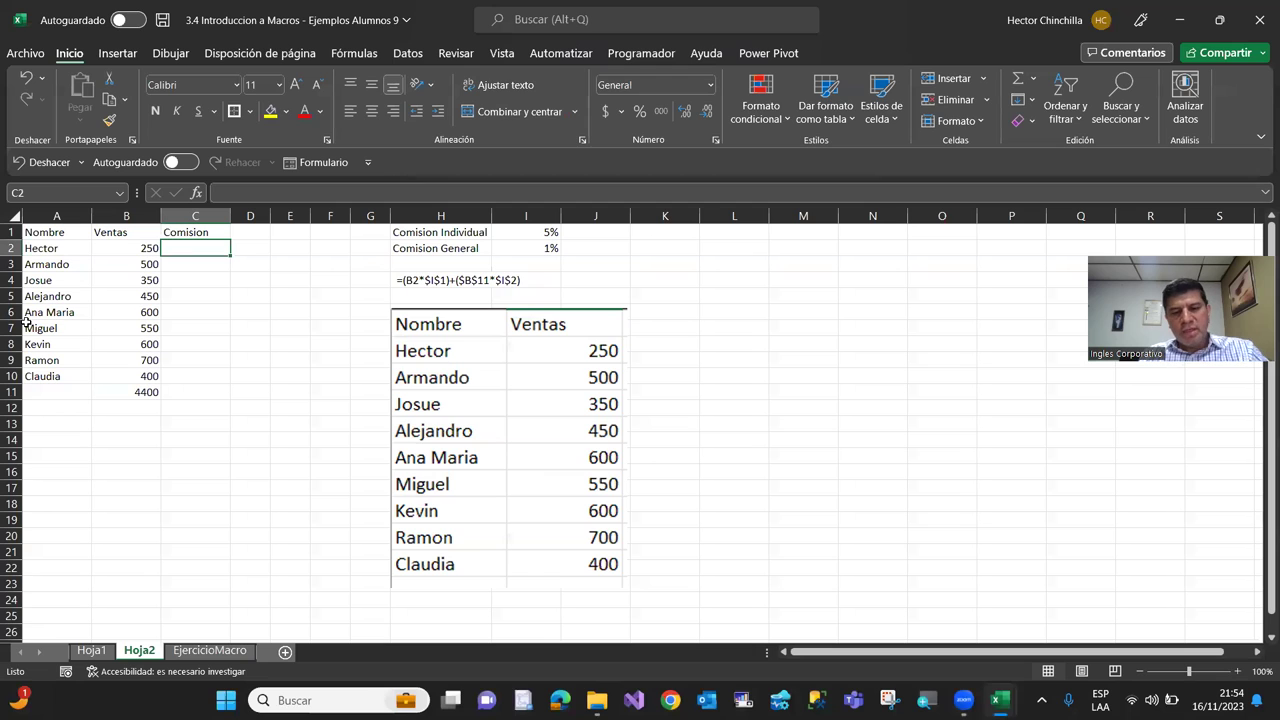
pyautogui.write('=')
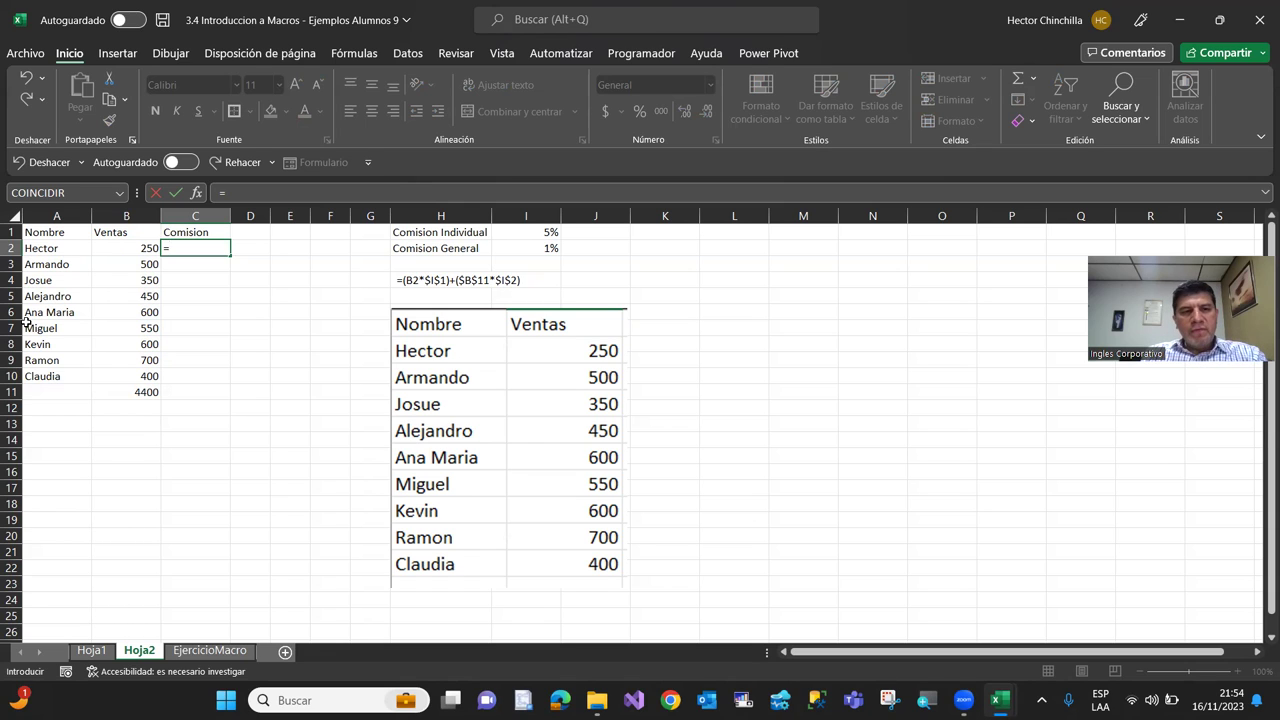
pyautogui.write('(')
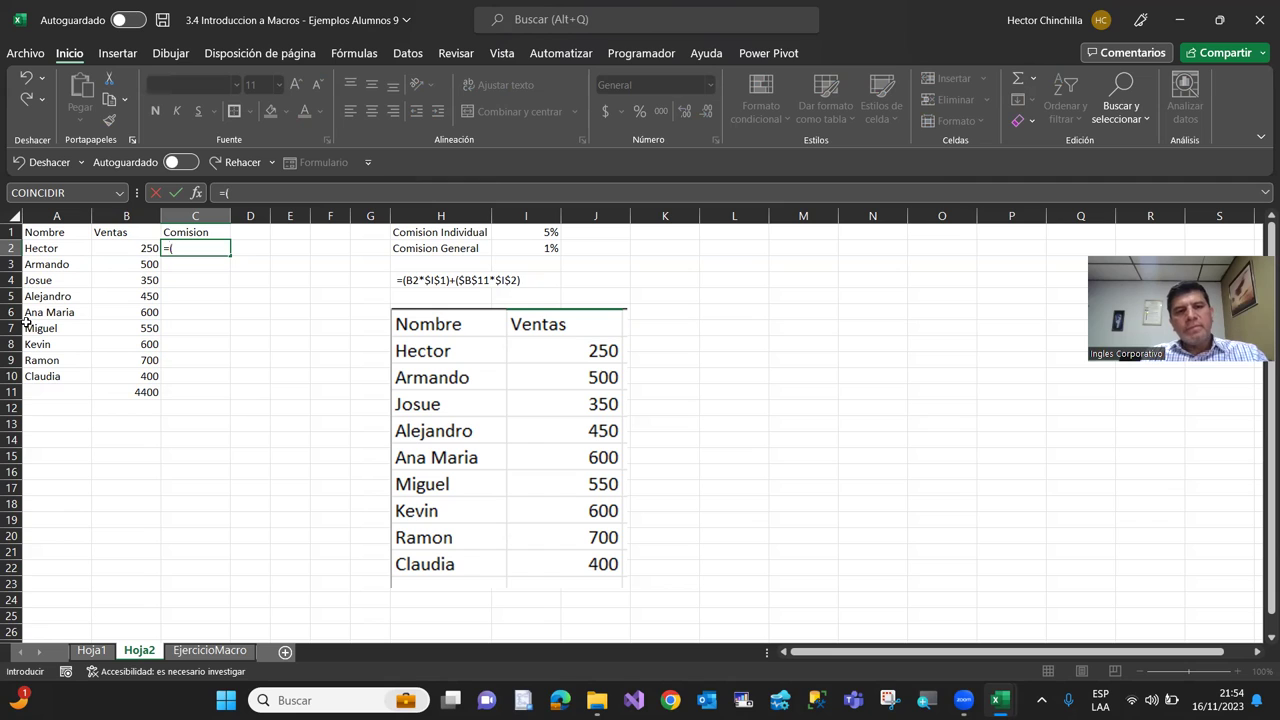
pyautogui.click(114, 251)
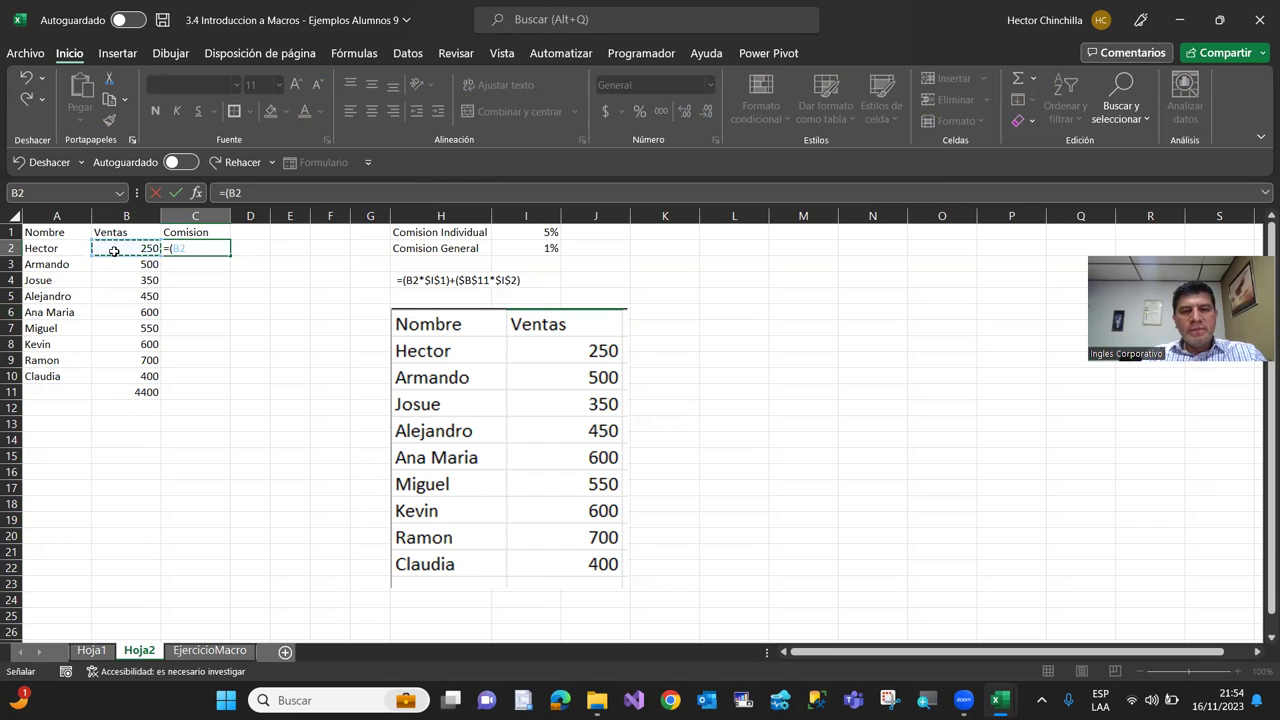
pyautogui.write('*')
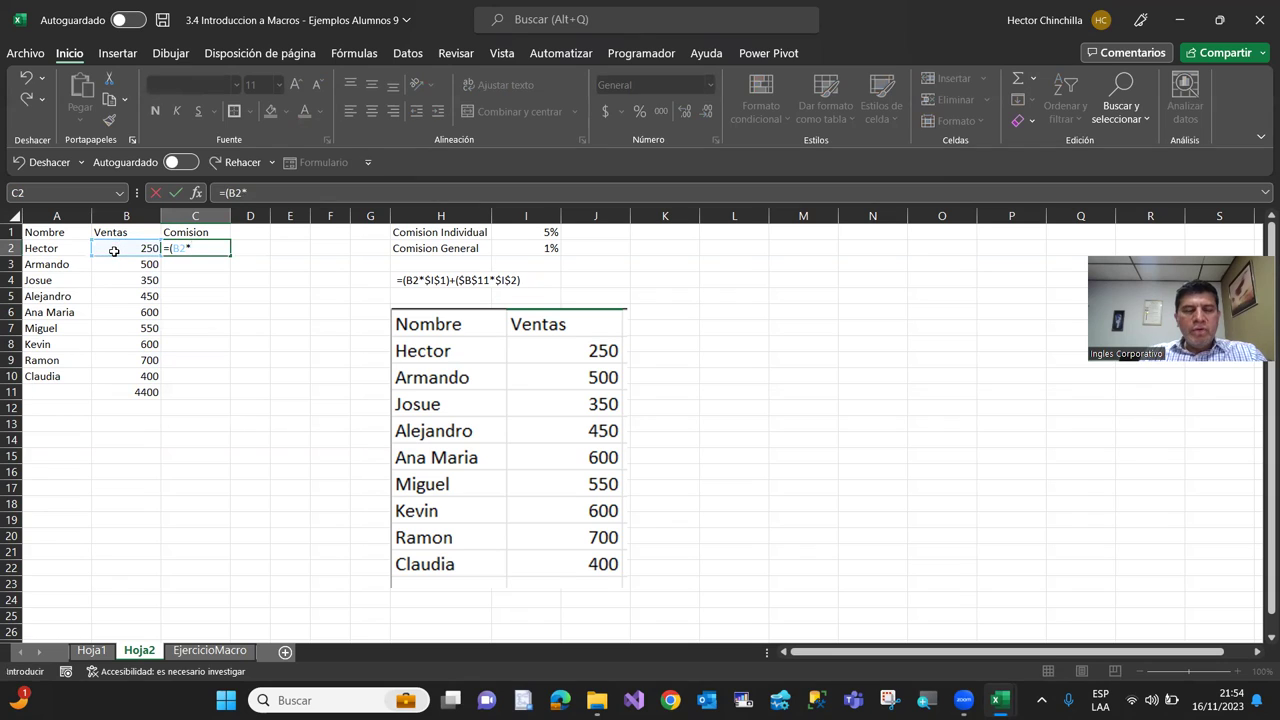
pyautogui.click(519, 233)
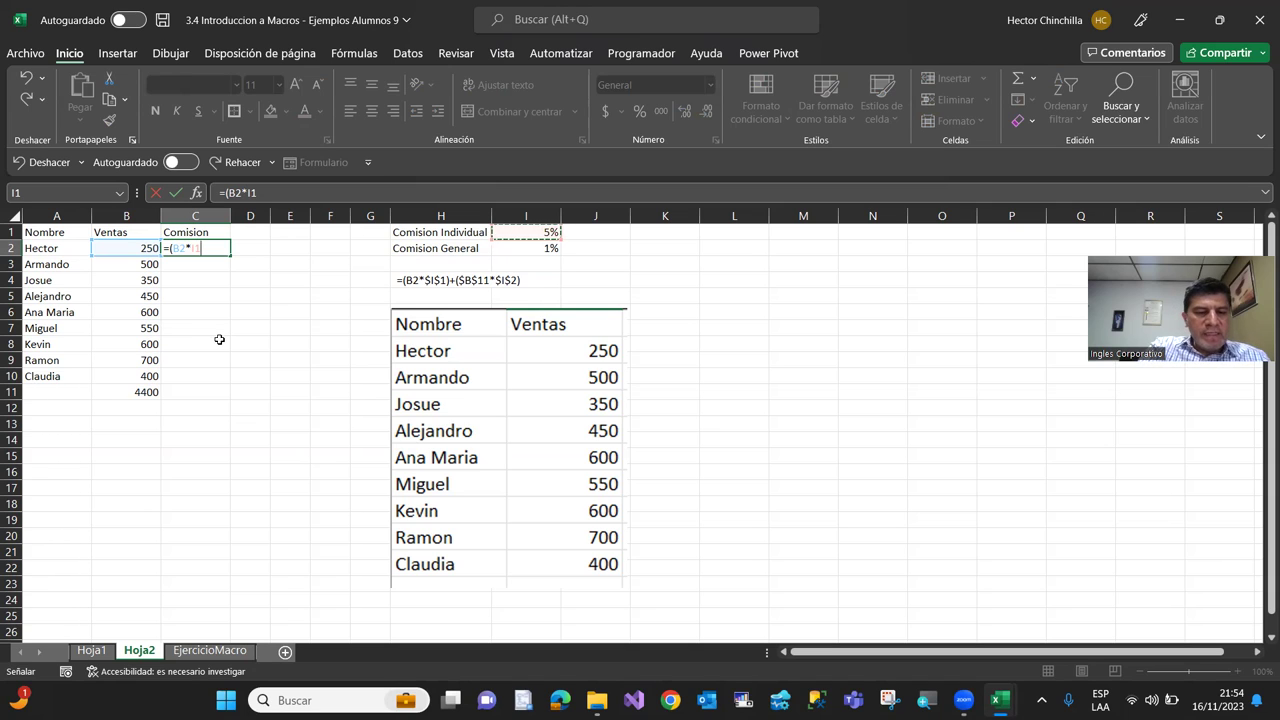
pyautogui.press('F4')
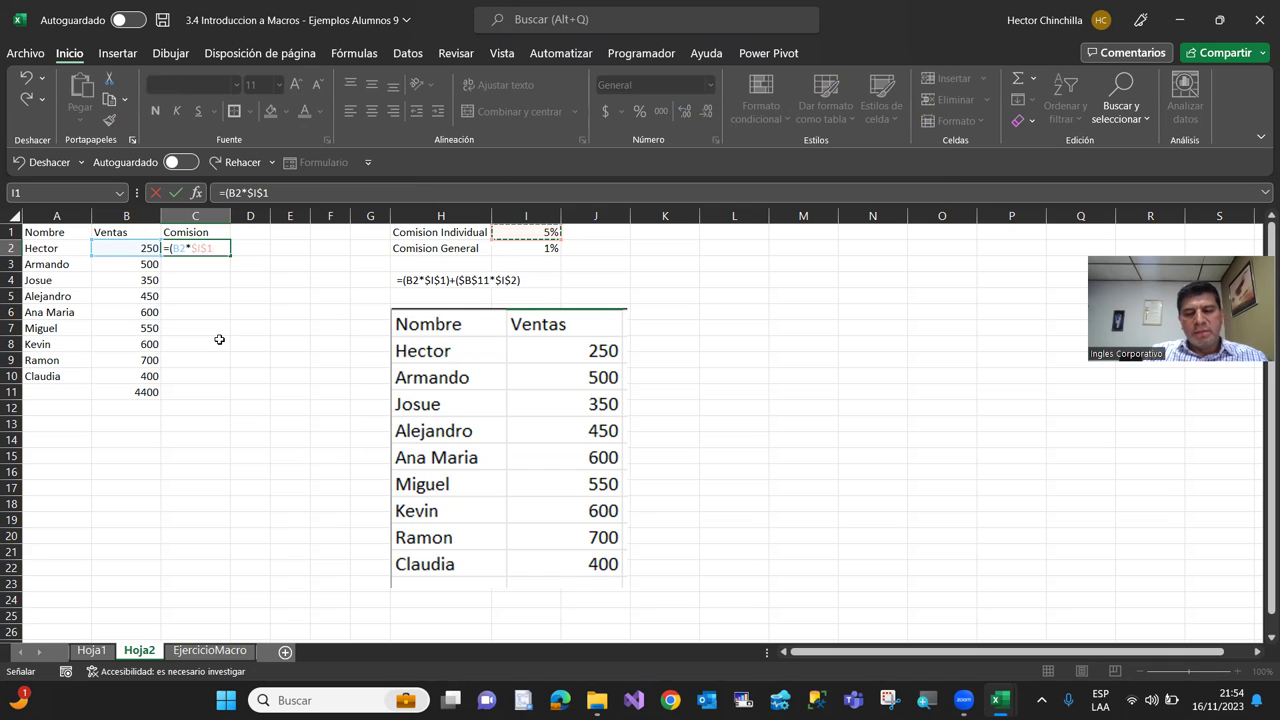
# Complete the C2 formula by adding total sales times the general rate with absolute references: =(B2*$I$1)+($B$11*$I$2)
pyautogui.write(')+(')
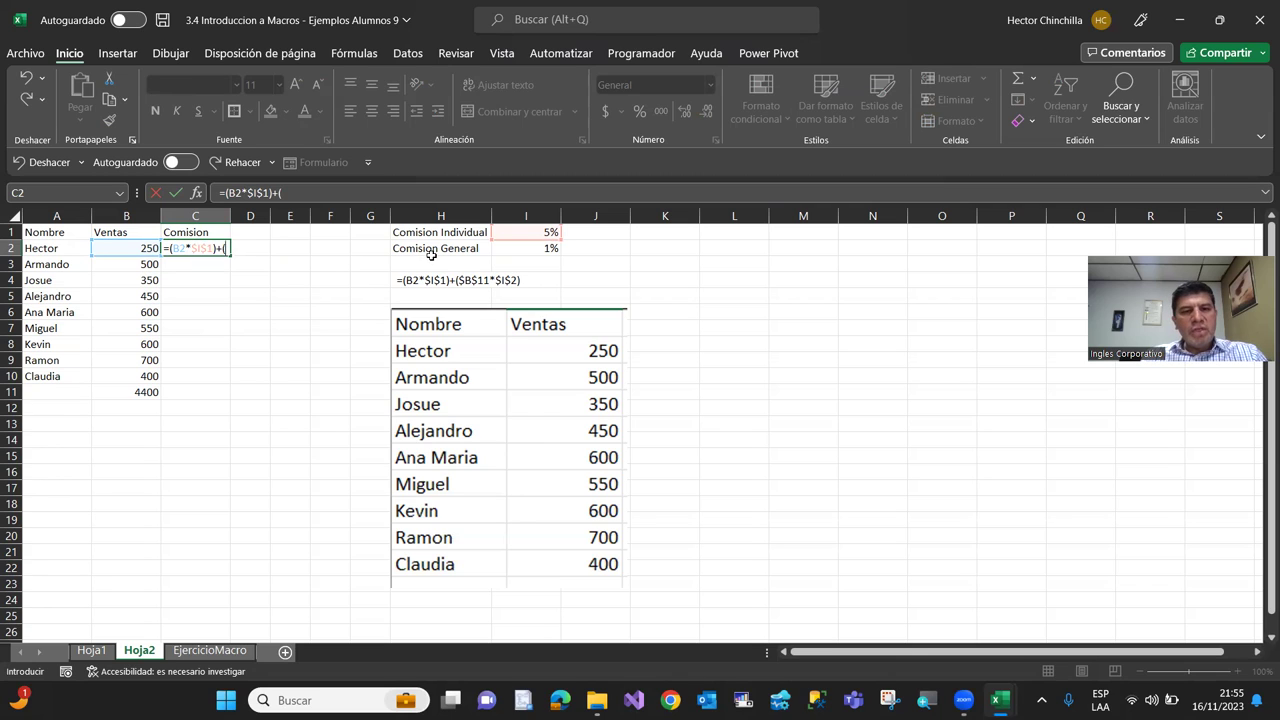
pyautogui.click(120, 394)
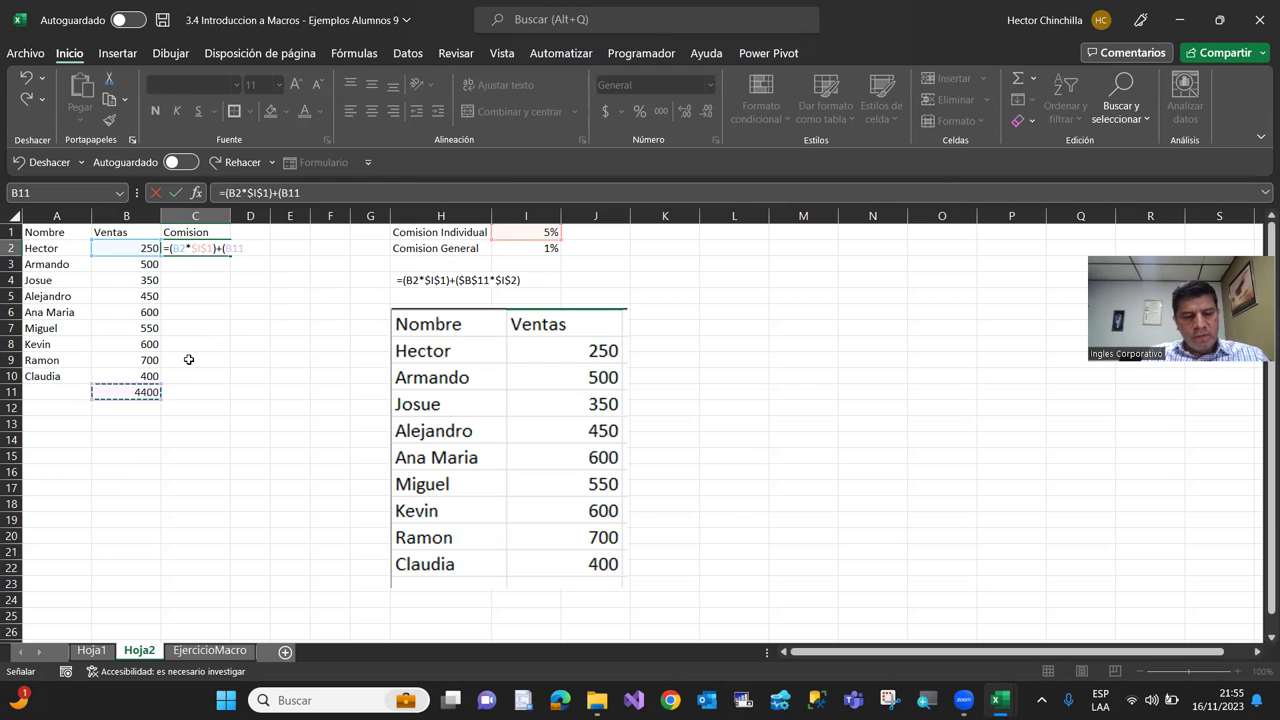
pyautogui.press('F4')
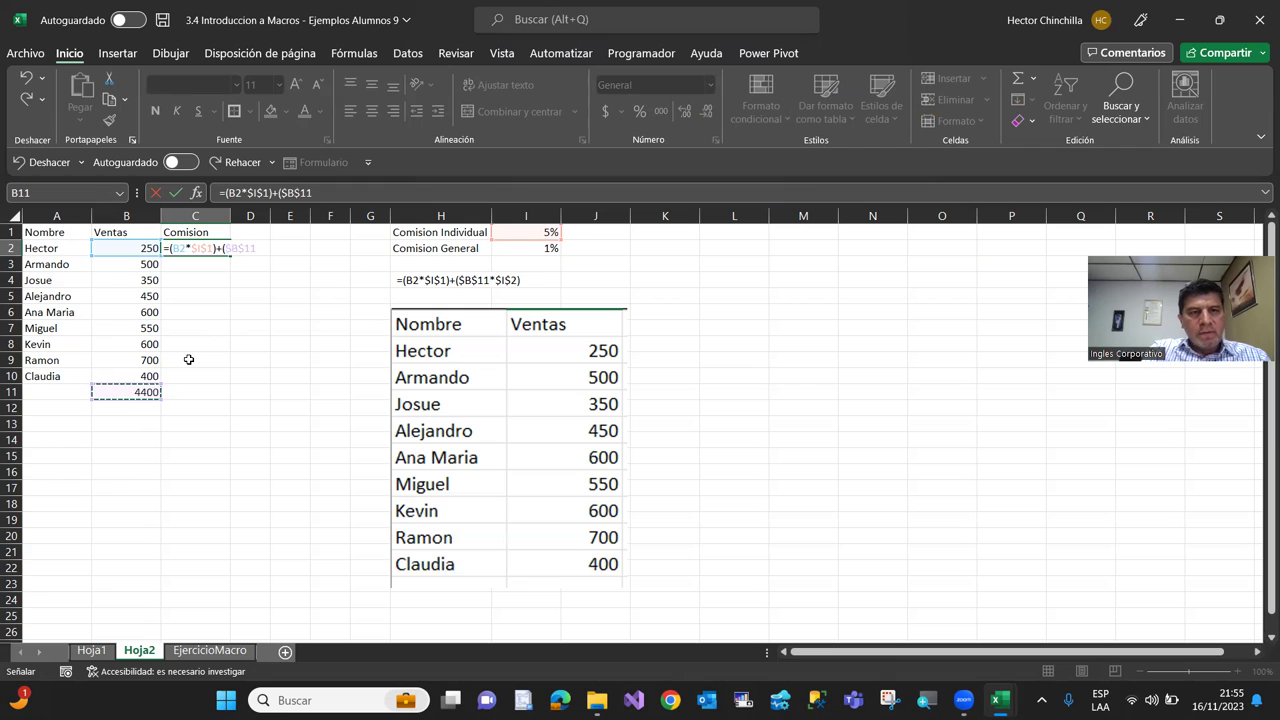
pyautogui.write('*')
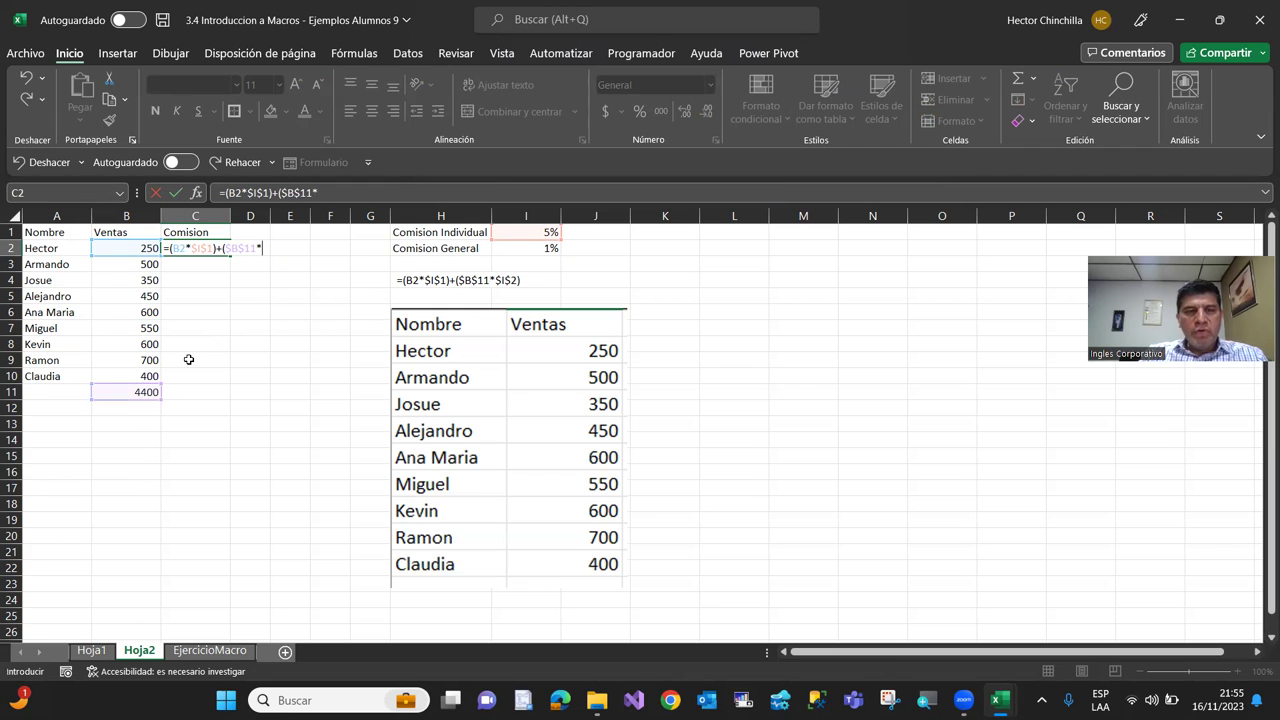
pyautogui.click(515, 248)
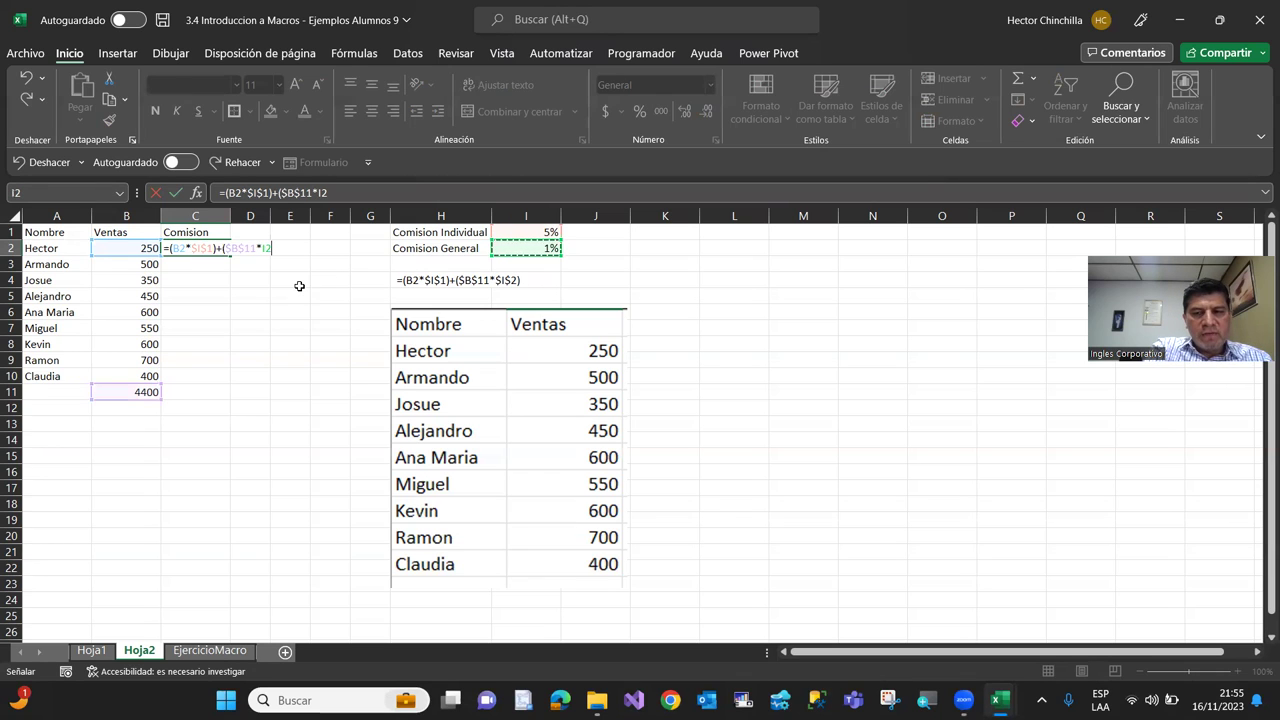
pyautogui.press('F4')
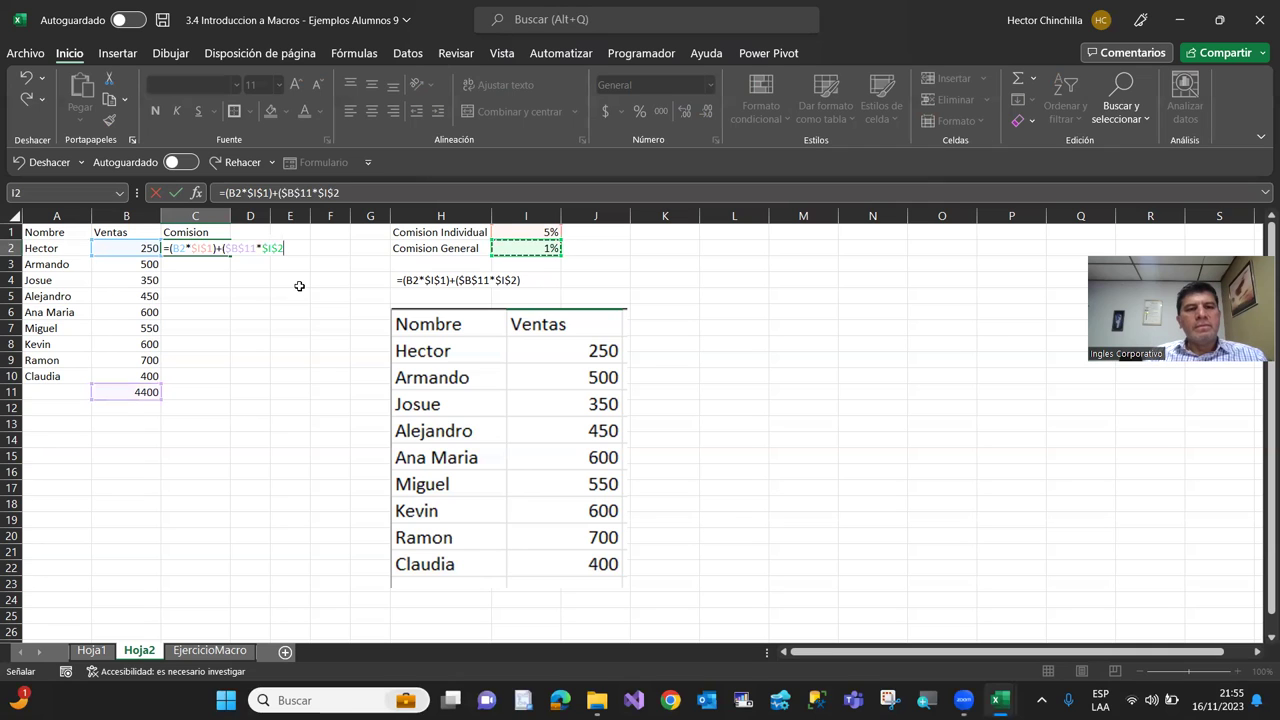
pyautogui.write(')')
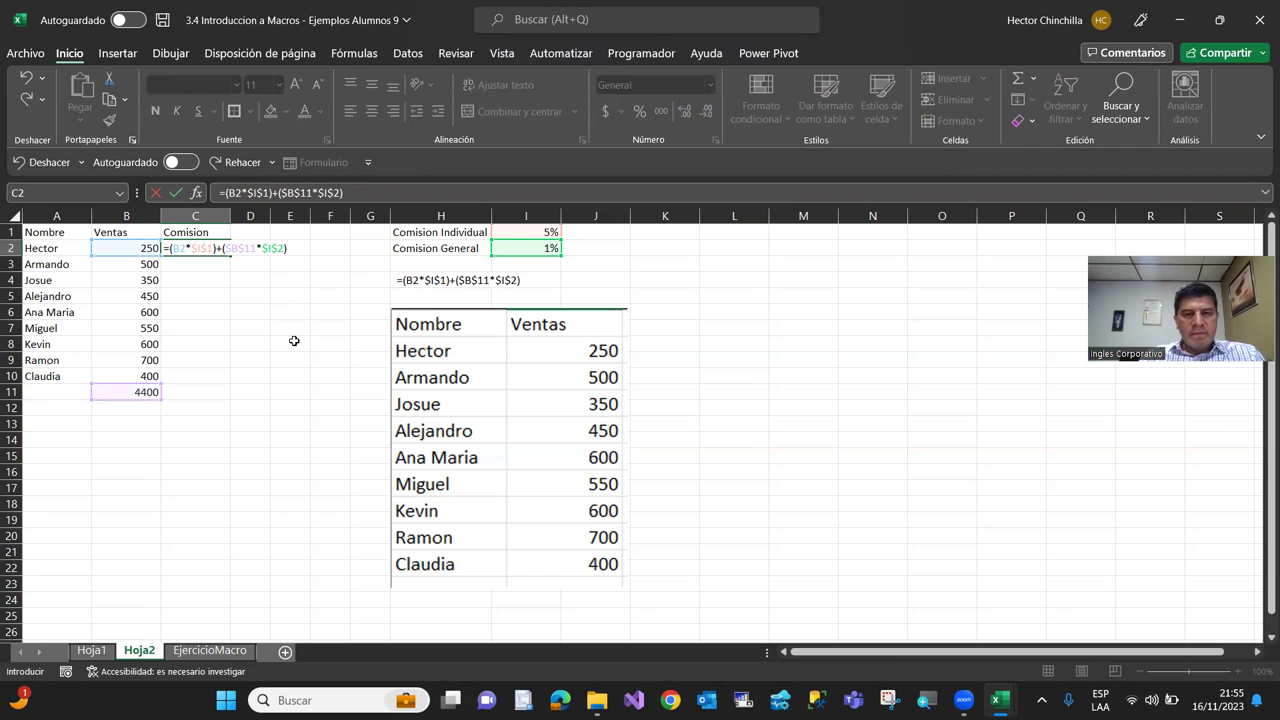
pyautogui.press('Return')
pyautogui.press('Up')
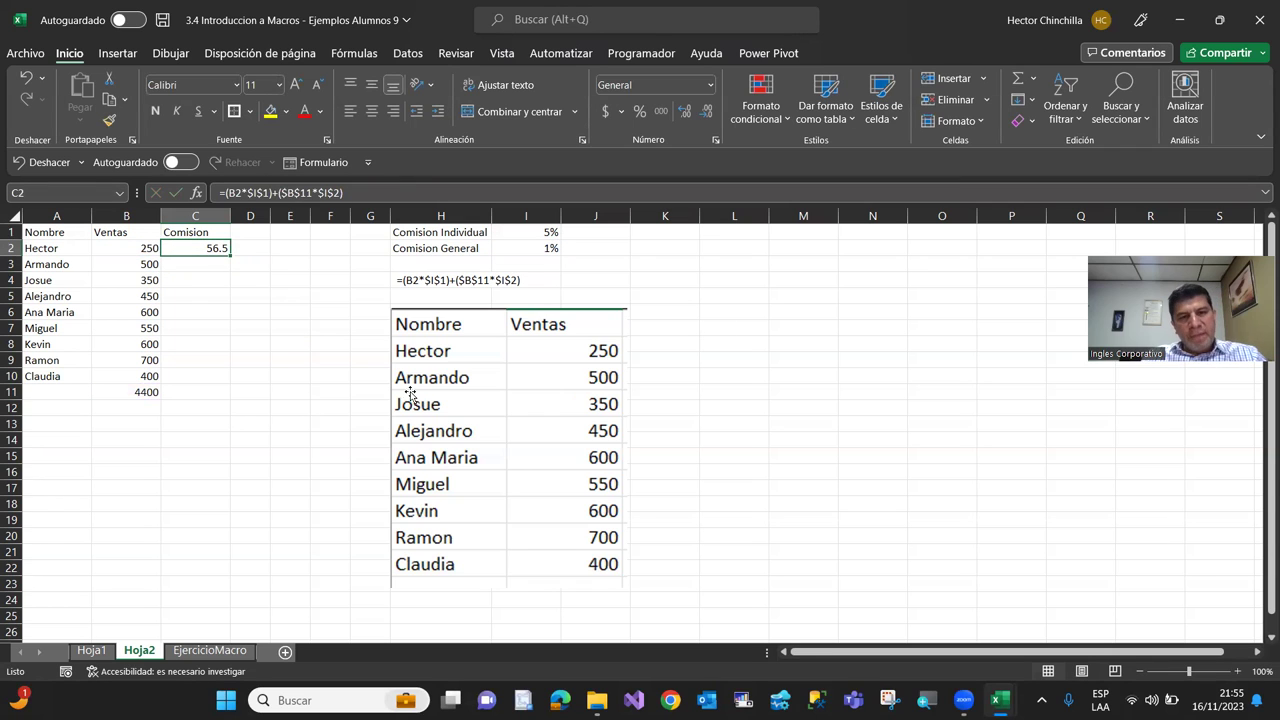
# Fill the commission formula from C2 down through C10 and check the copied formula in C3
pyautogui.click(411, 283)
pyautogui.click(316, 323)
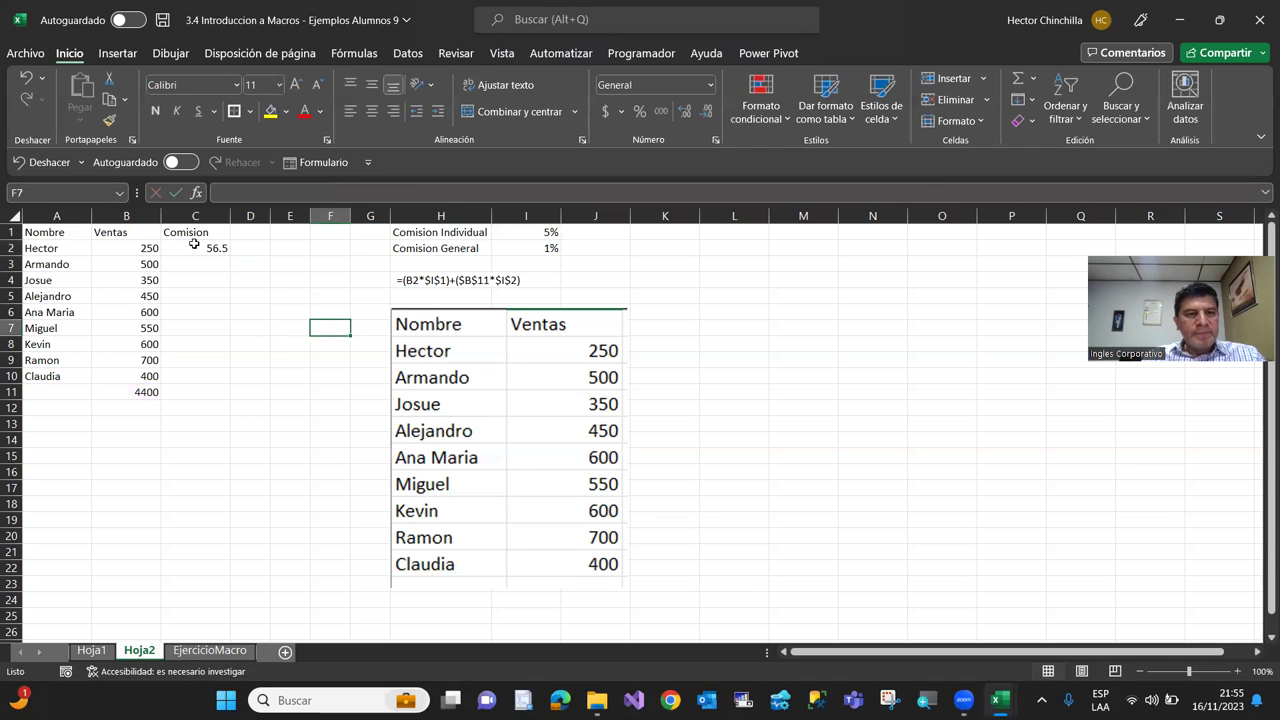
pyautogui.click(194, 246)
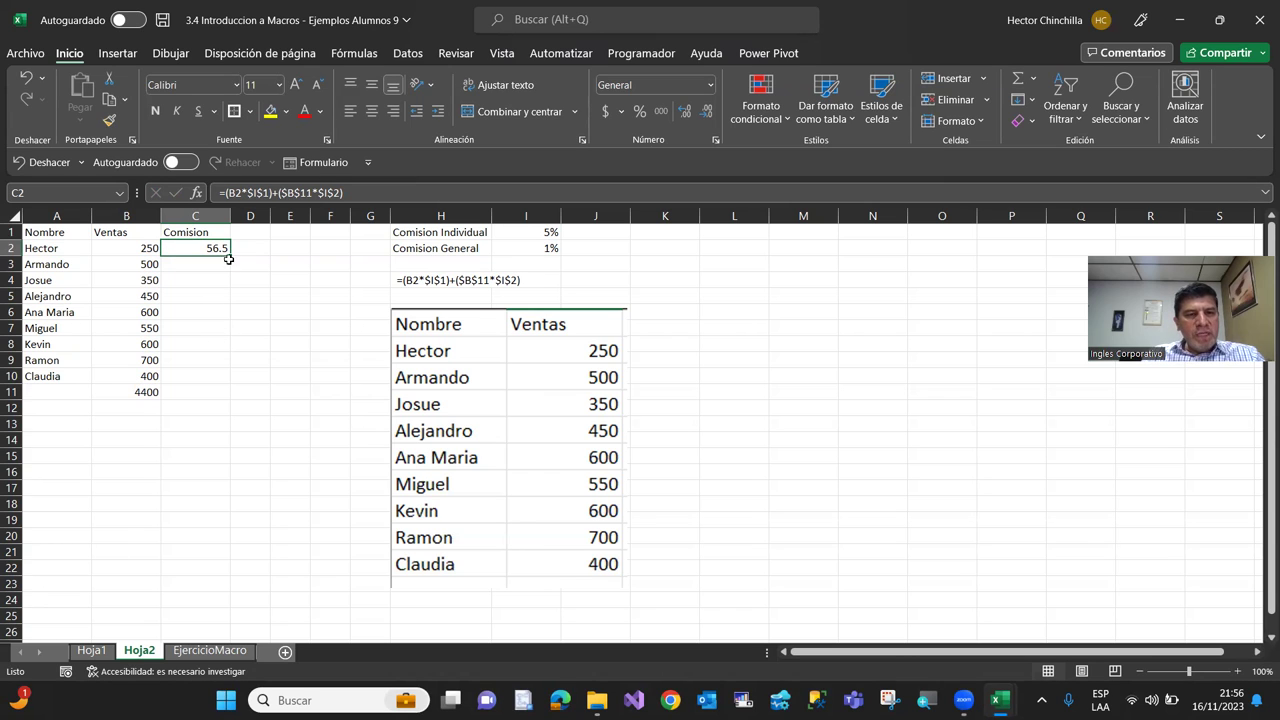
pyautogui.moveTo(230, 258); pyautogui.dragTo(233, 378)
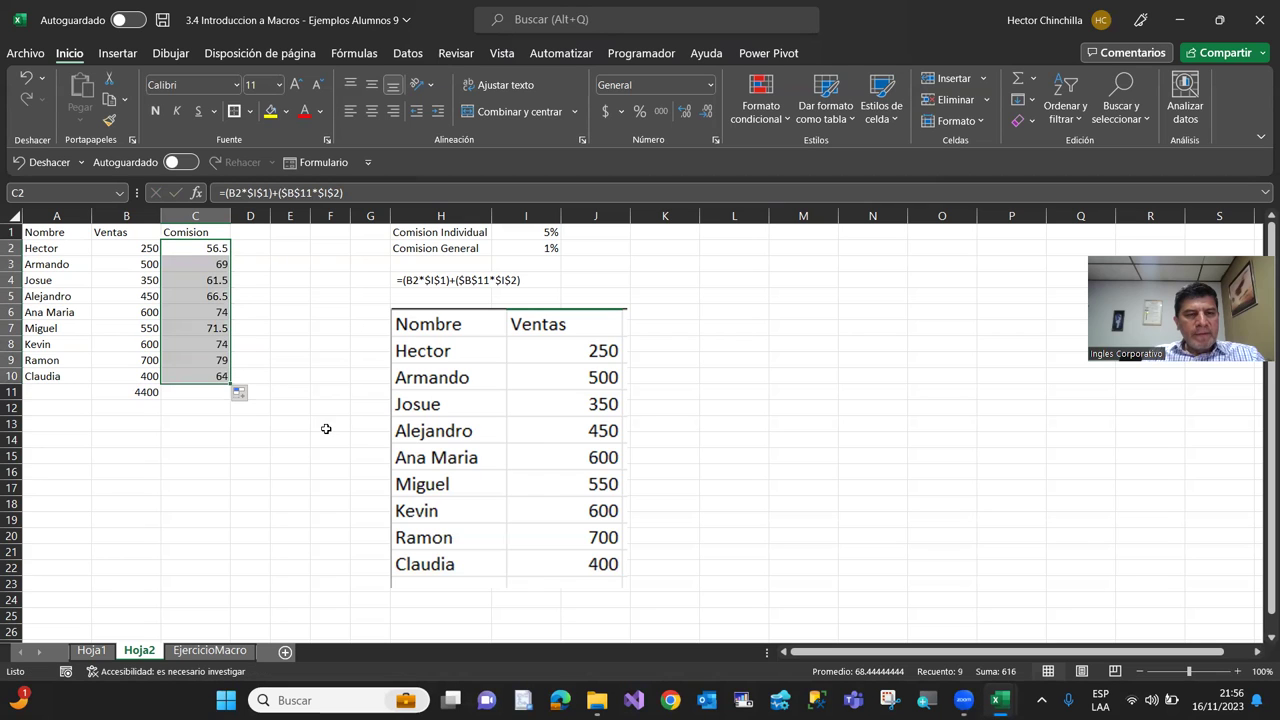
pyautogui.click(179, 263)
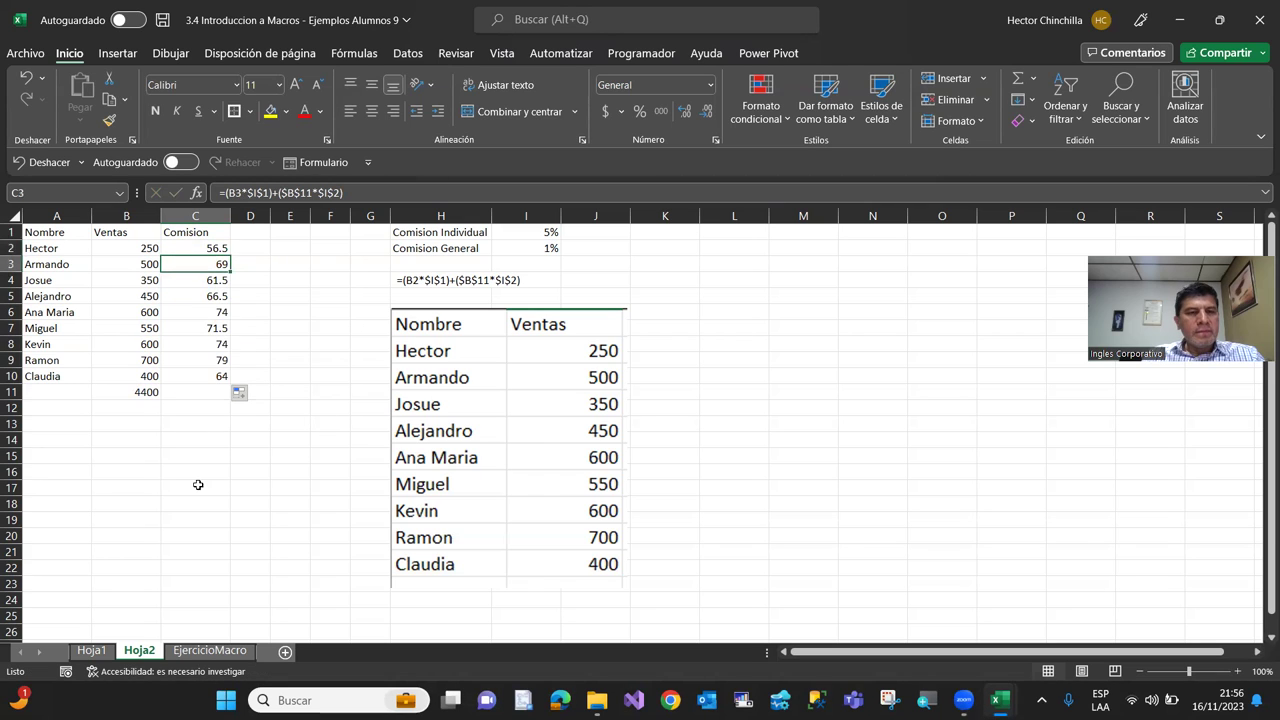
pyautogui.click(187, 250)
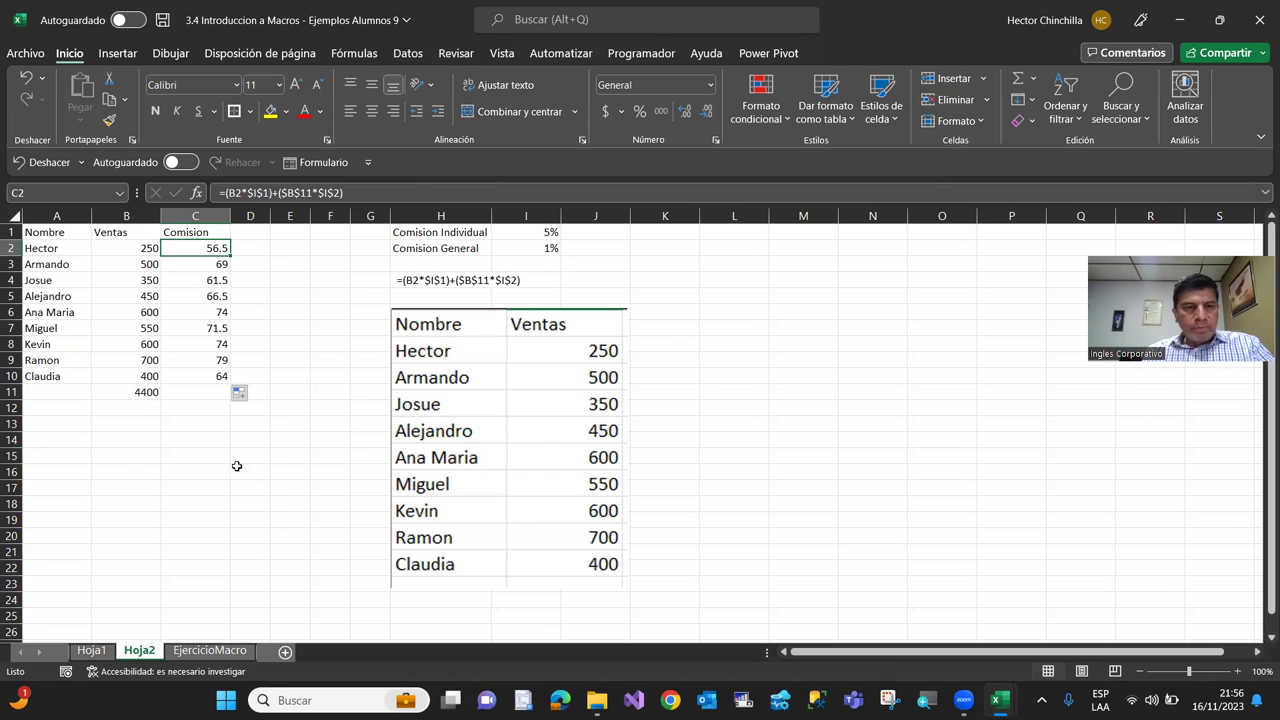
# Sum the commissions C2:C10 in C11 and apply the dollar accounting number format to B2:C11
pyautogui.click(194, 394)
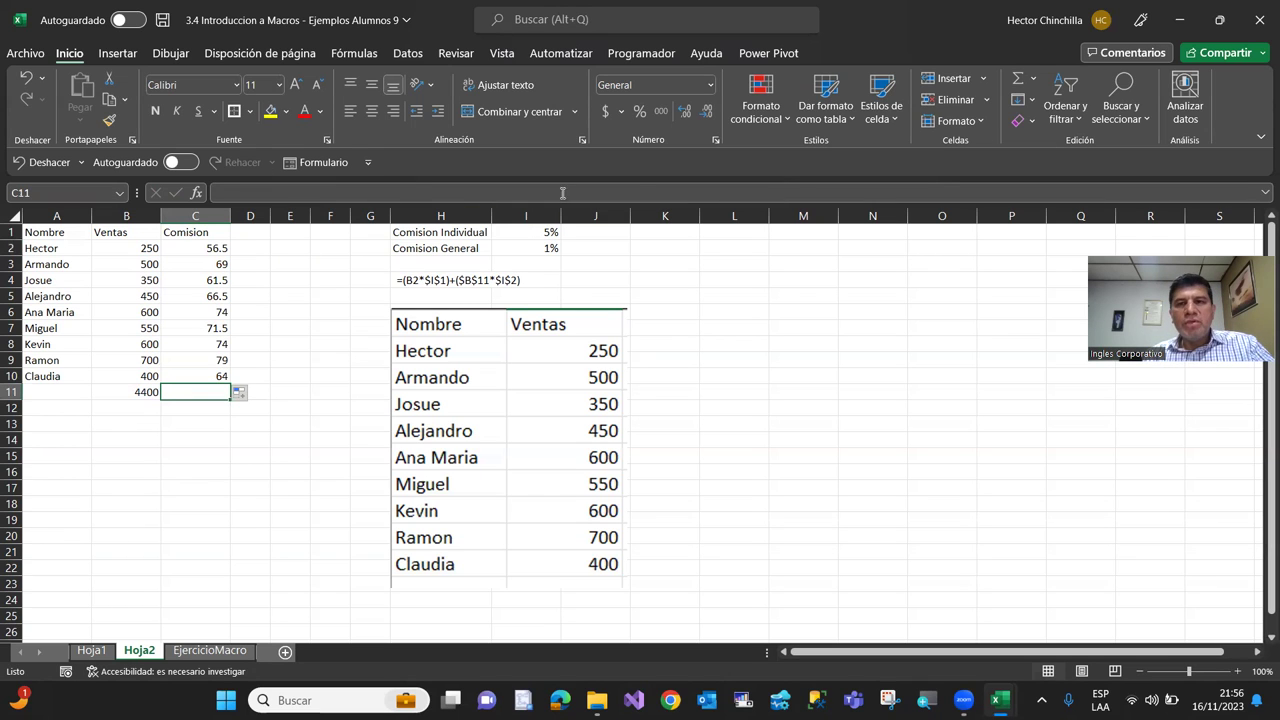
pyautogui.click(1017, 78)
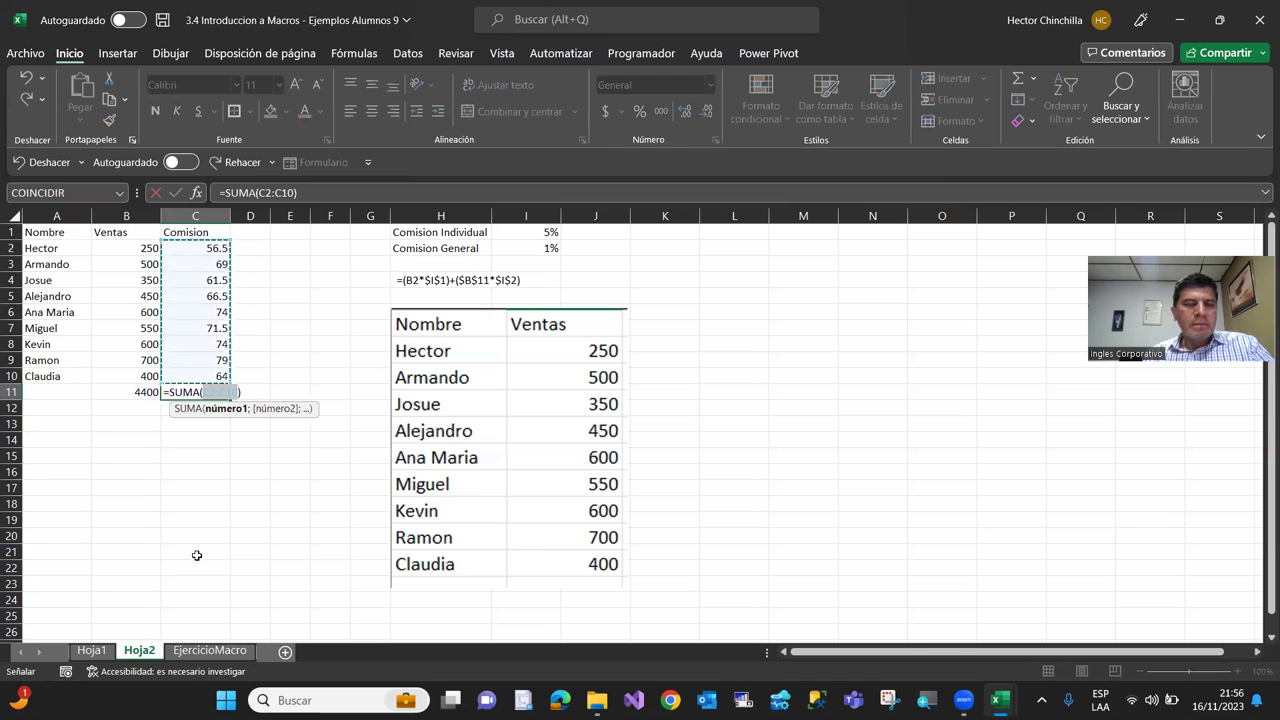
pyautogui.click(1017, 78)
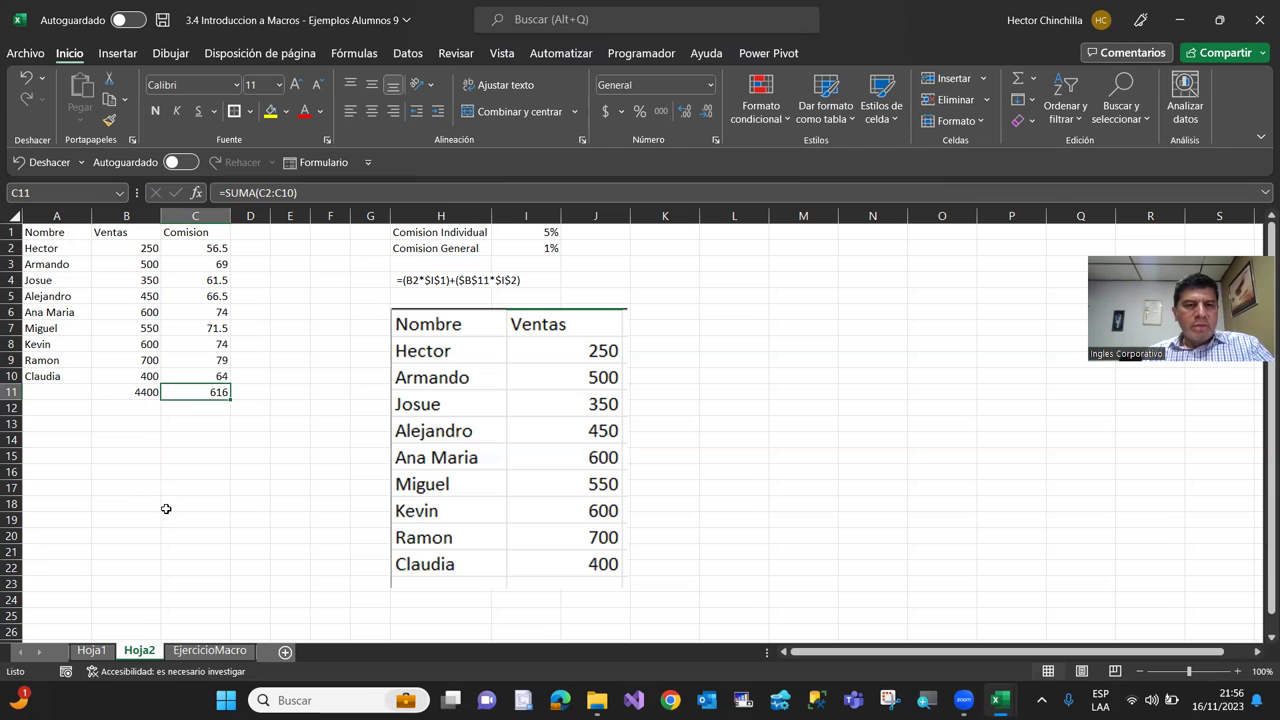
pyautogui.moveTo(129, 251); pyautogui.dragTo(199, 392)
pyautogui.click(606, 117)
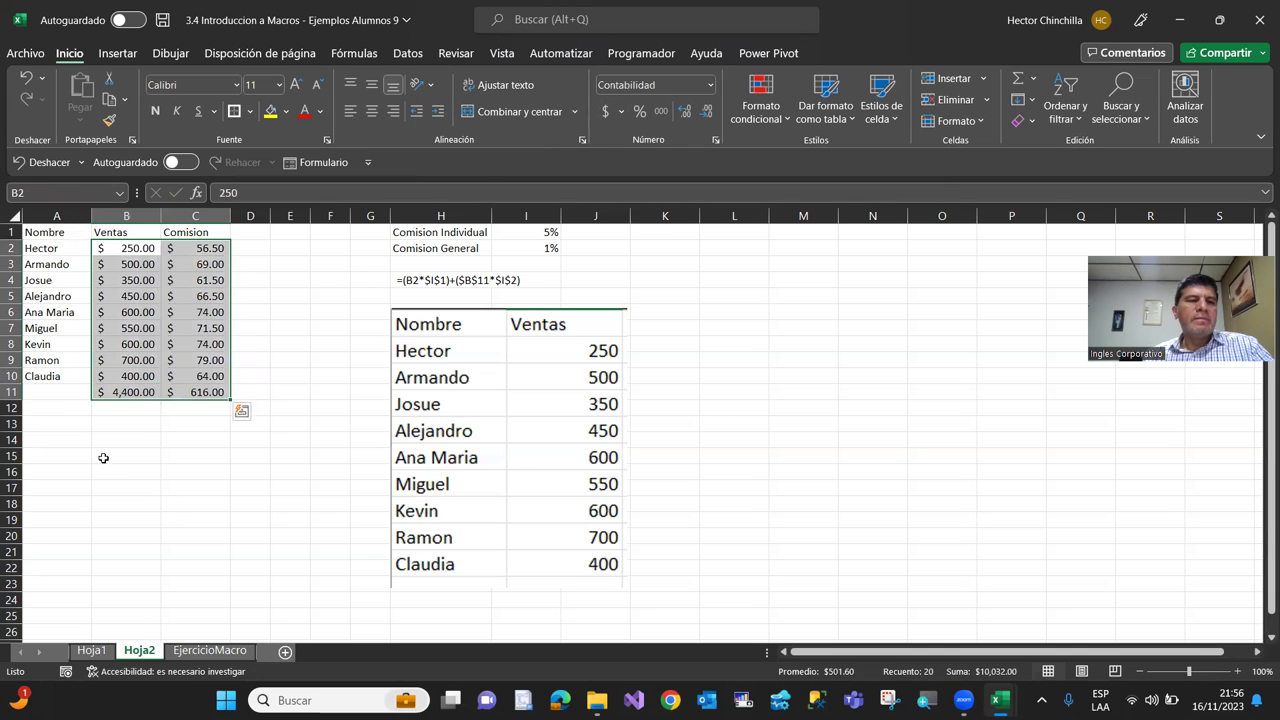
# Label the totals row by entering TOTAL in cell A11
pyautogui.click(60, 395)
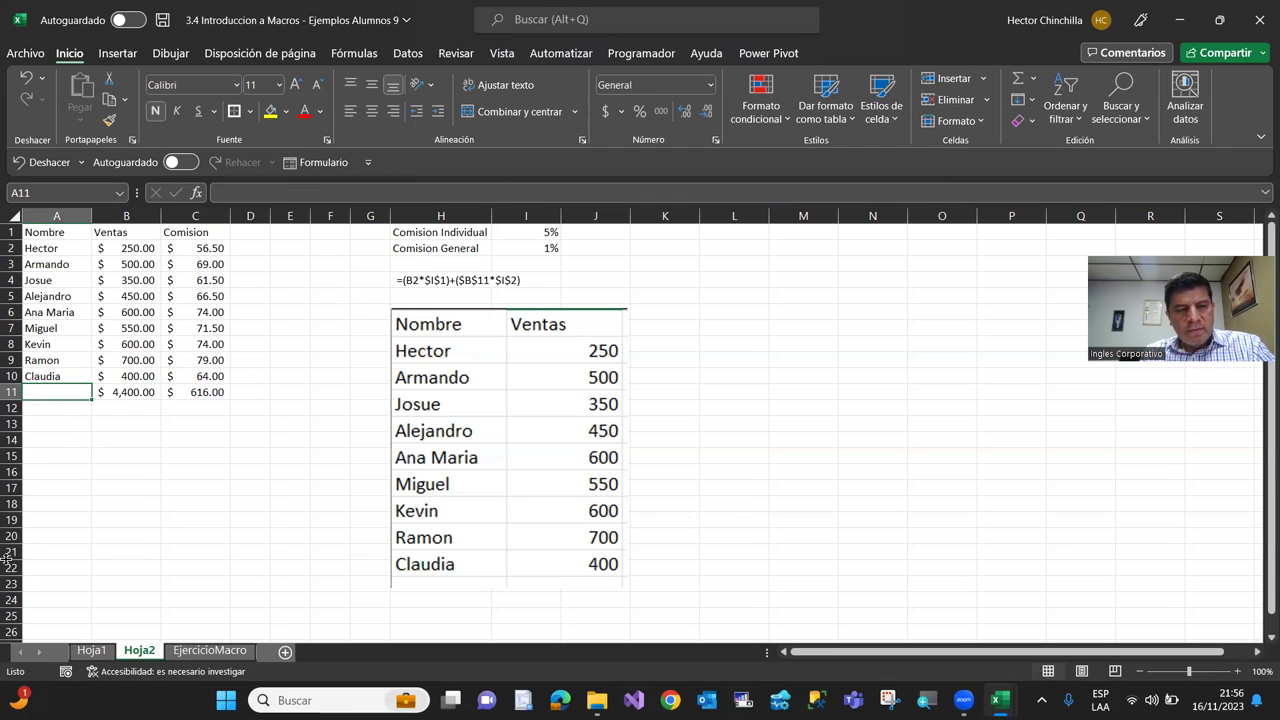
pyautogui.write('TOTAL')
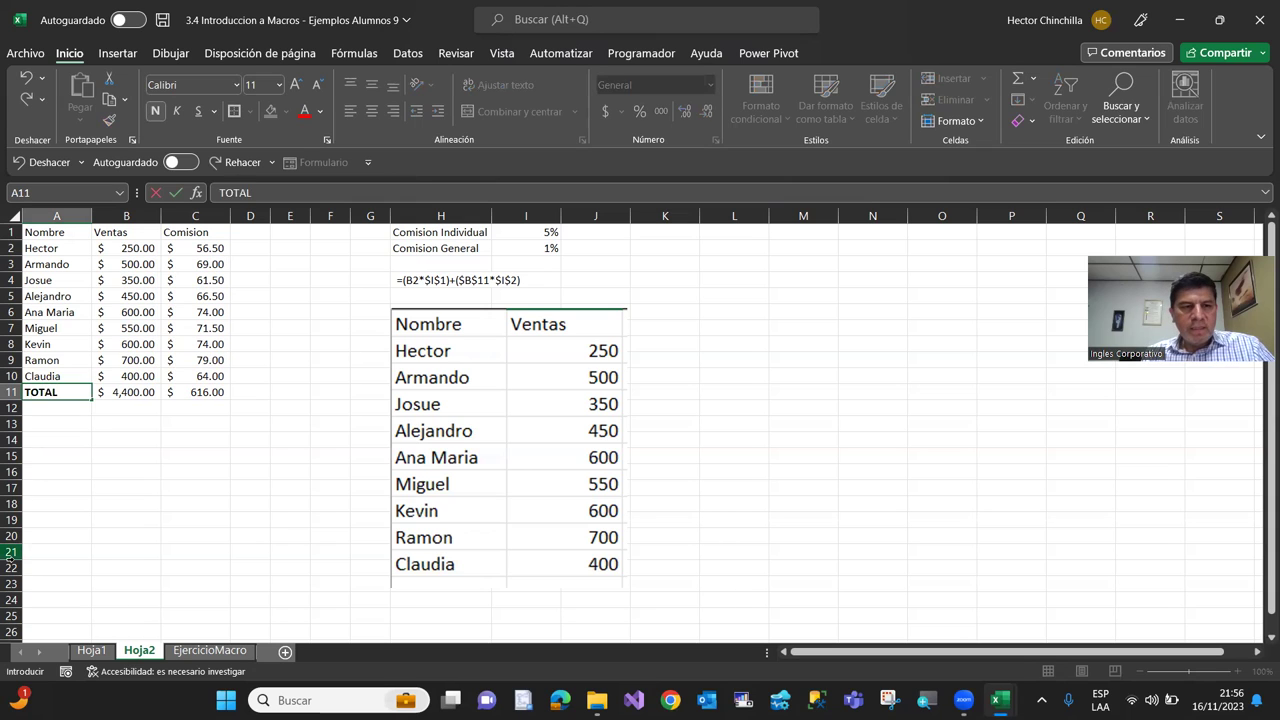
pyautogui.press('Return')
pyautogui.press('Up')
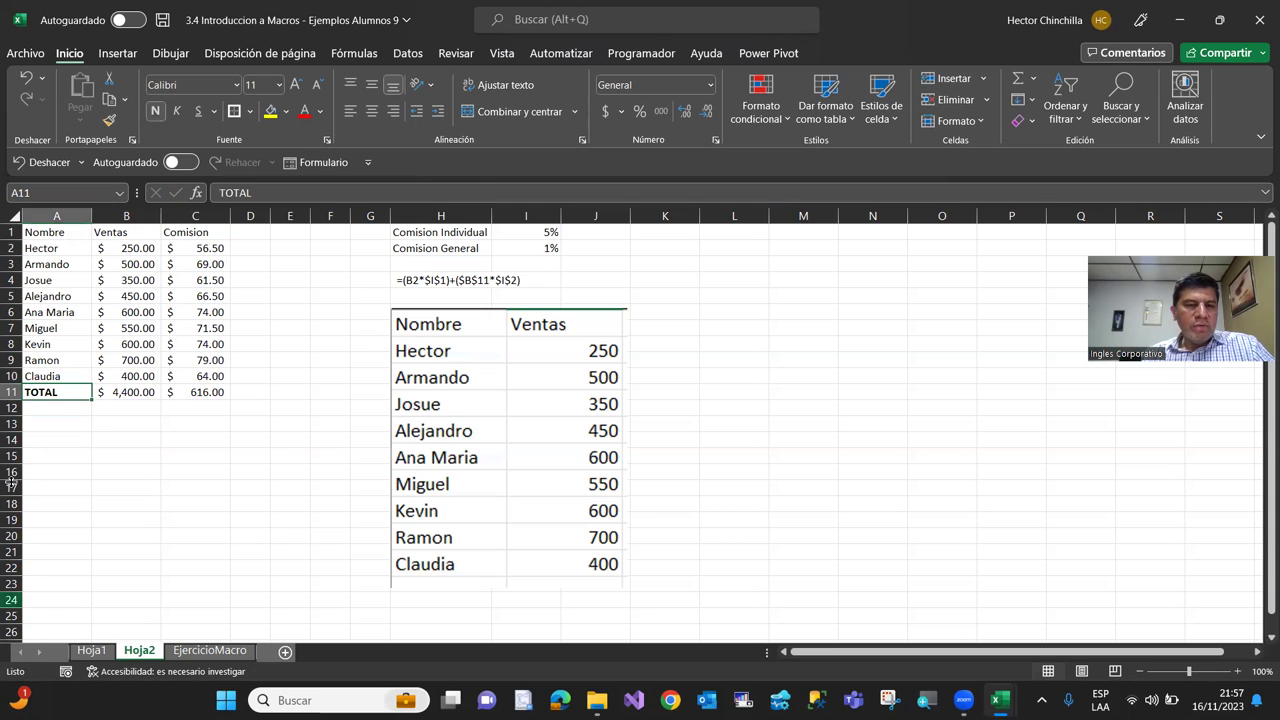
# Make the sales and commission totals in B11:C11 bold
pyautogui.press('Right')
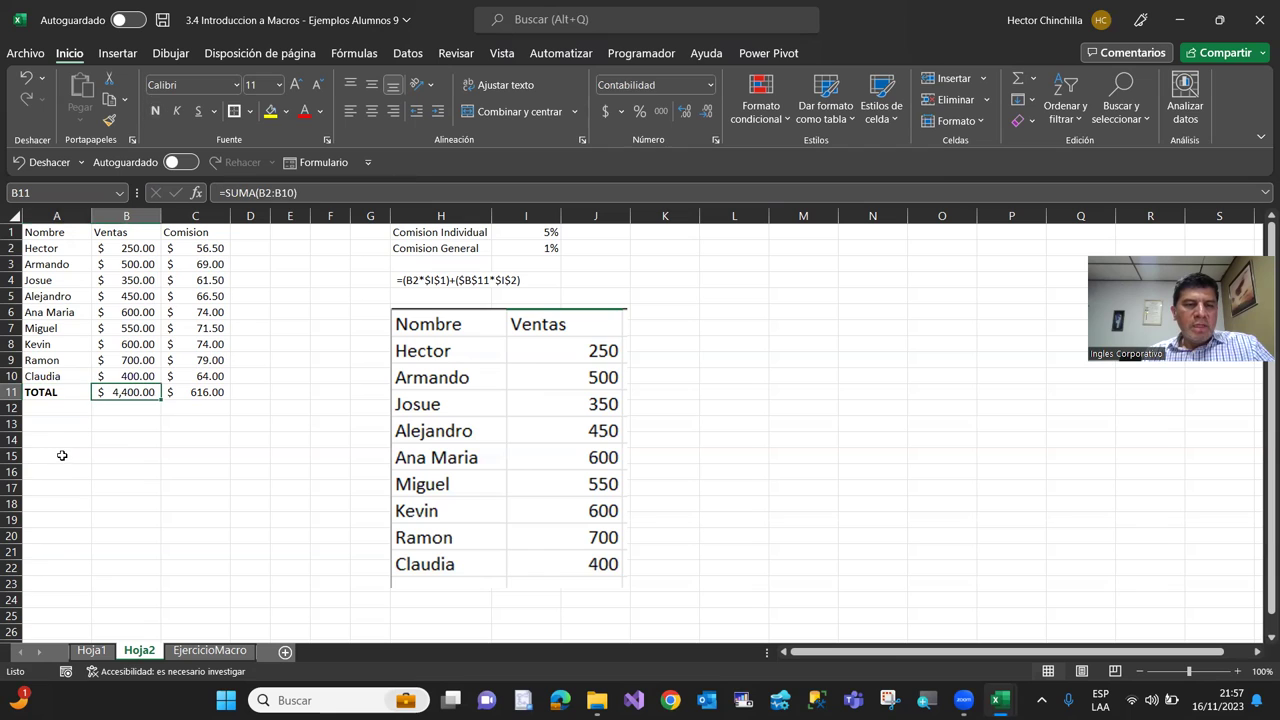
pyautogui.hotkey('shift', 'Right')
pyautogui.click(155, 111)
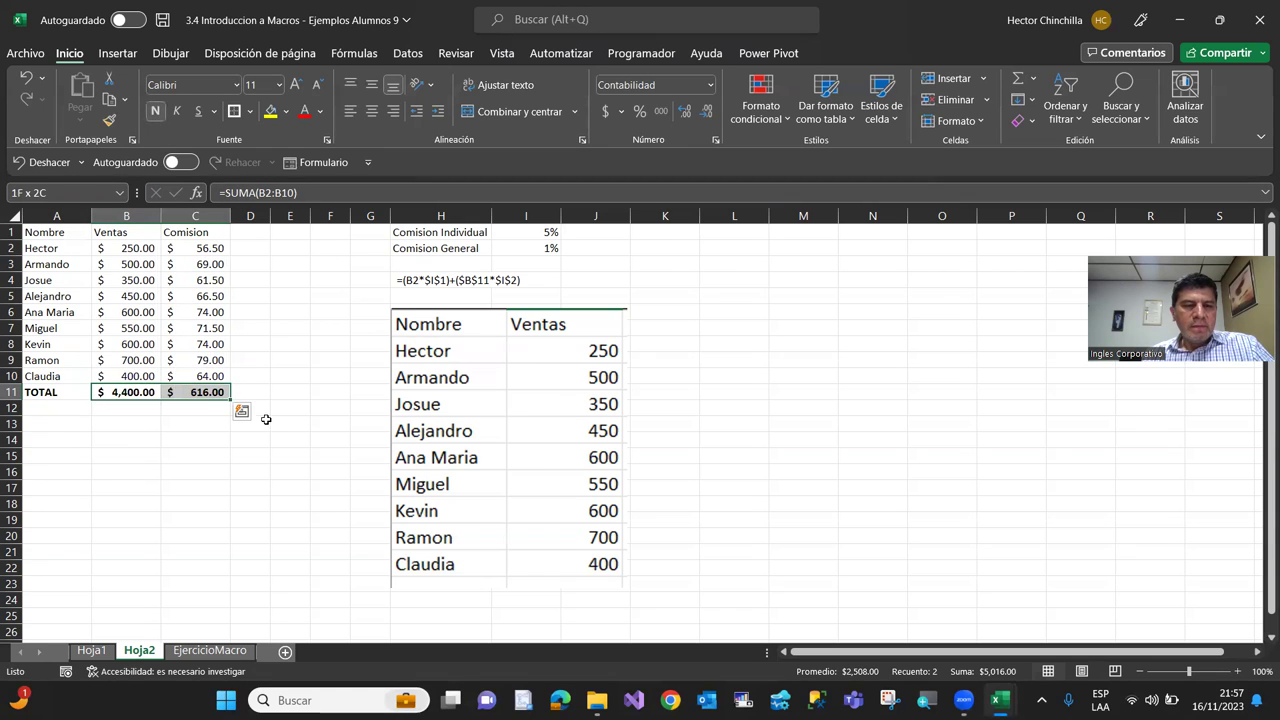
# Make the header cells A1:C1 (Nombre, Ventas, Comision) bold
pyautogui.press('Up')
pyautogui.press('Up')
pyautogui.press('Up')
pyautogui.press('Up')
pyautogui.press('Up')
pyautogui.press('Up')
pyautogui.press('Up')
pyautogui.press('Up')
pyautogui.press('Up')
pyautogui.press('Up')
pyautogui.press('Left')
pyautogui.hotkey('shift', 'Right')
pyautogui.hotkey('shift', 'Right')
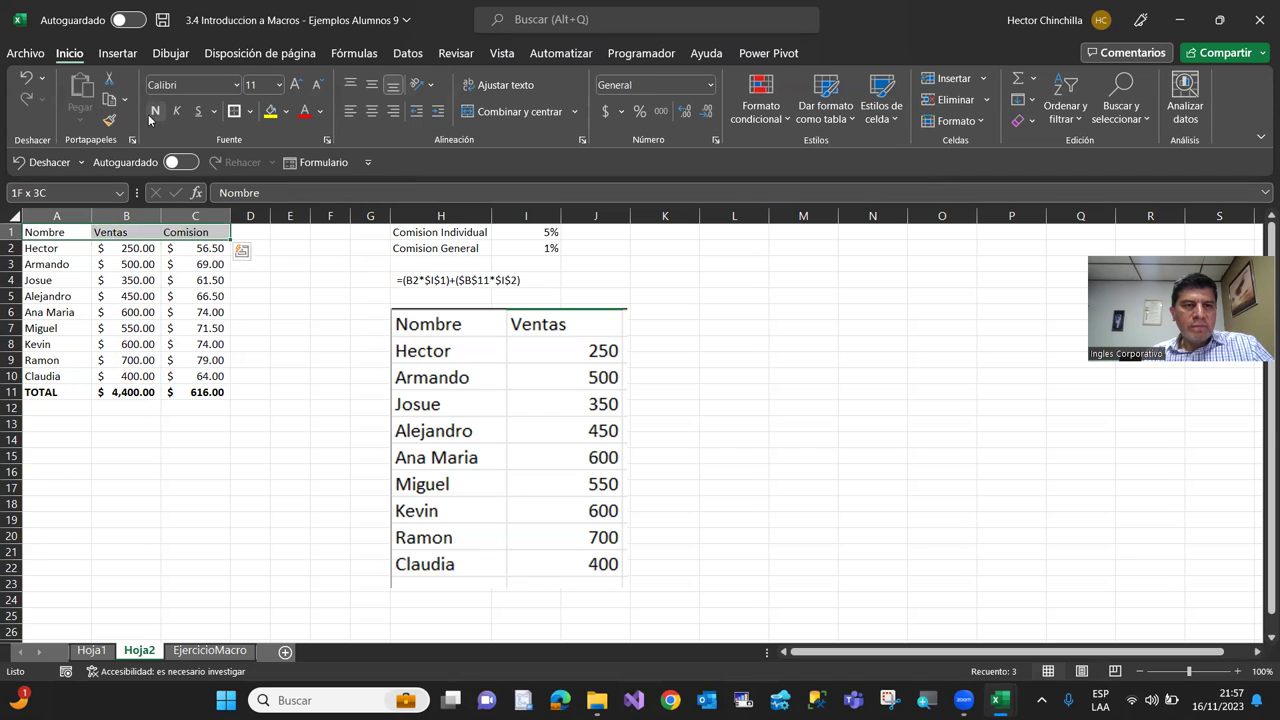
pyautogui.click(155, 111)
pyautogui.click(166, 471)
pyautogui.press('Up')
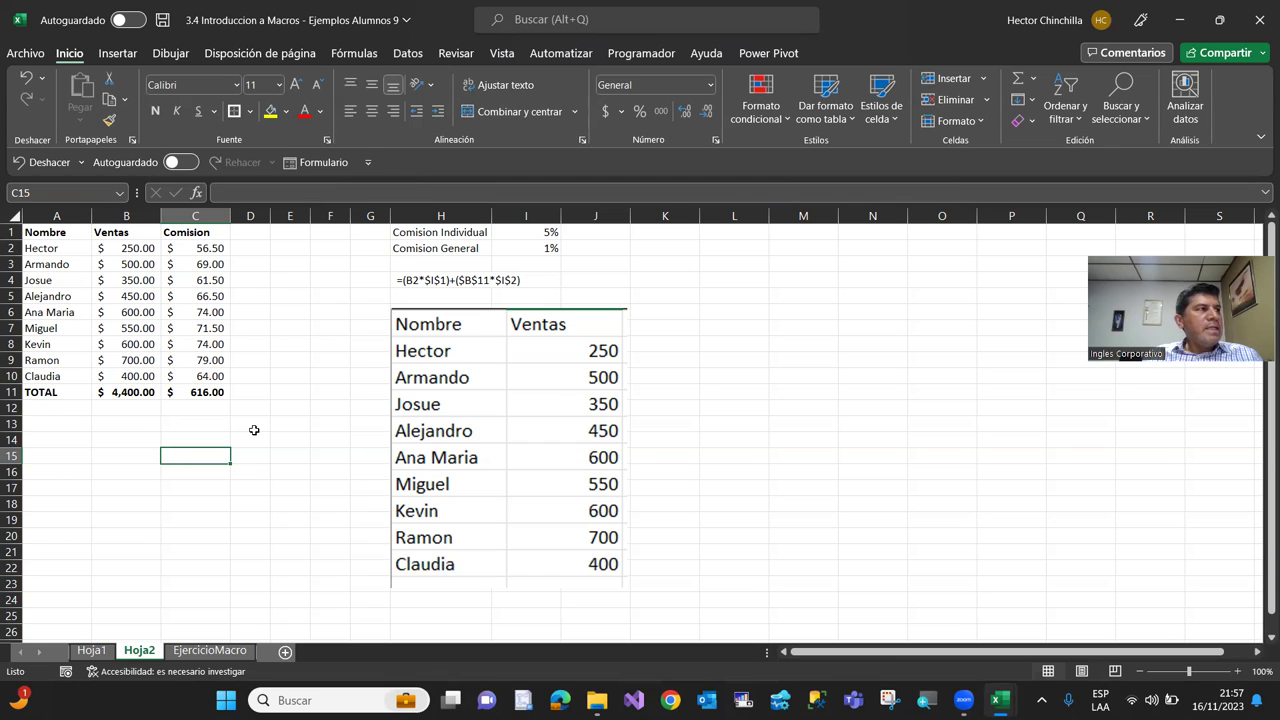
pyautogui.click(219, 652)
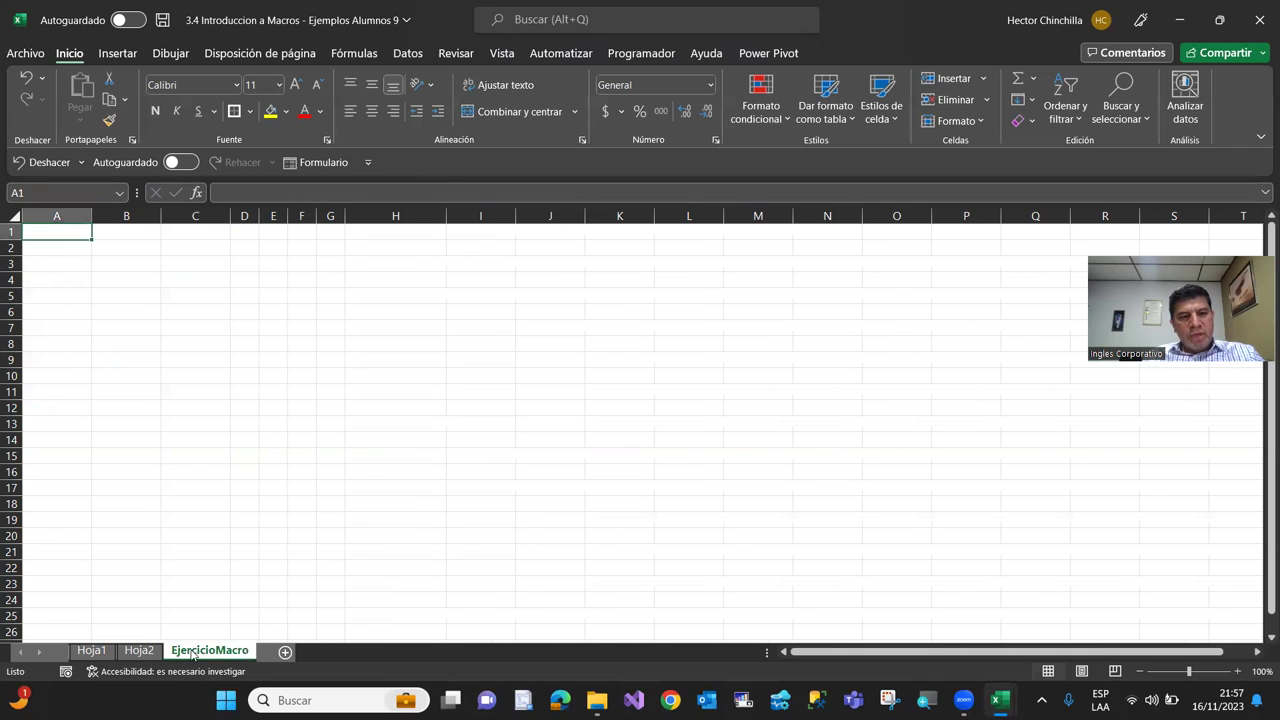
pyautogui.click(156, 655)
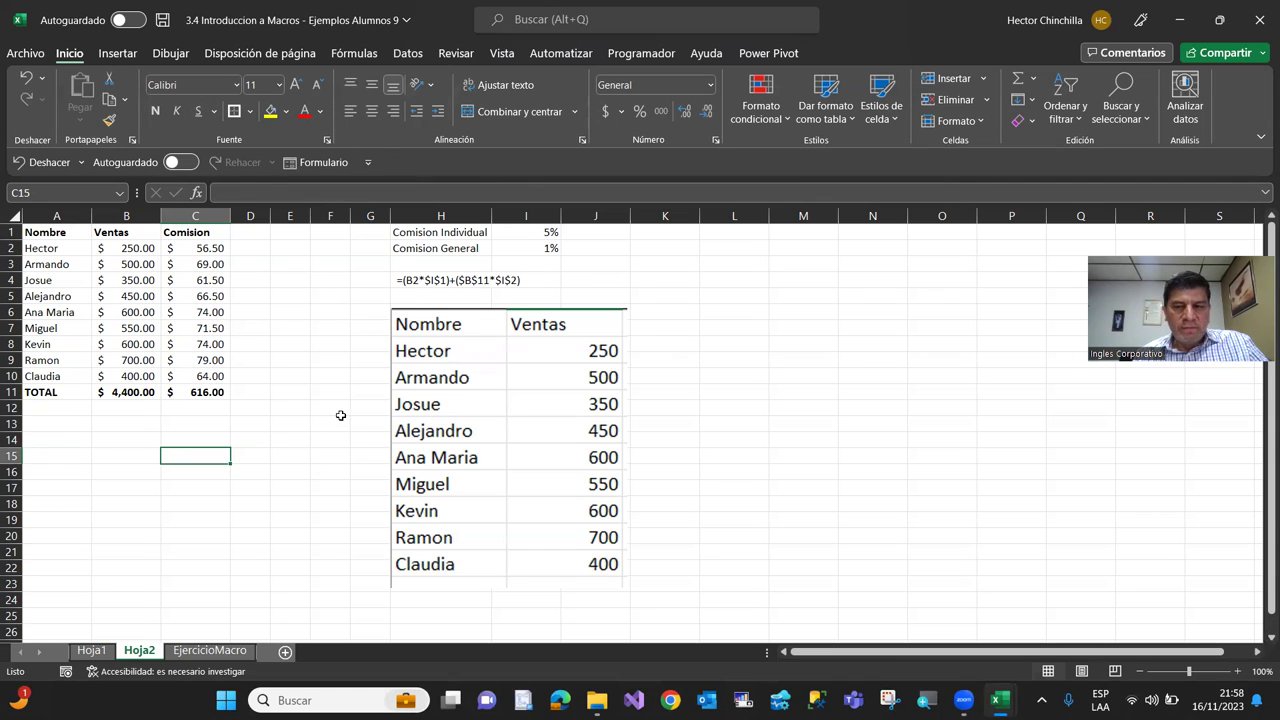
pyautogui.click(183, 655)
pyautogui.click(148, 654)
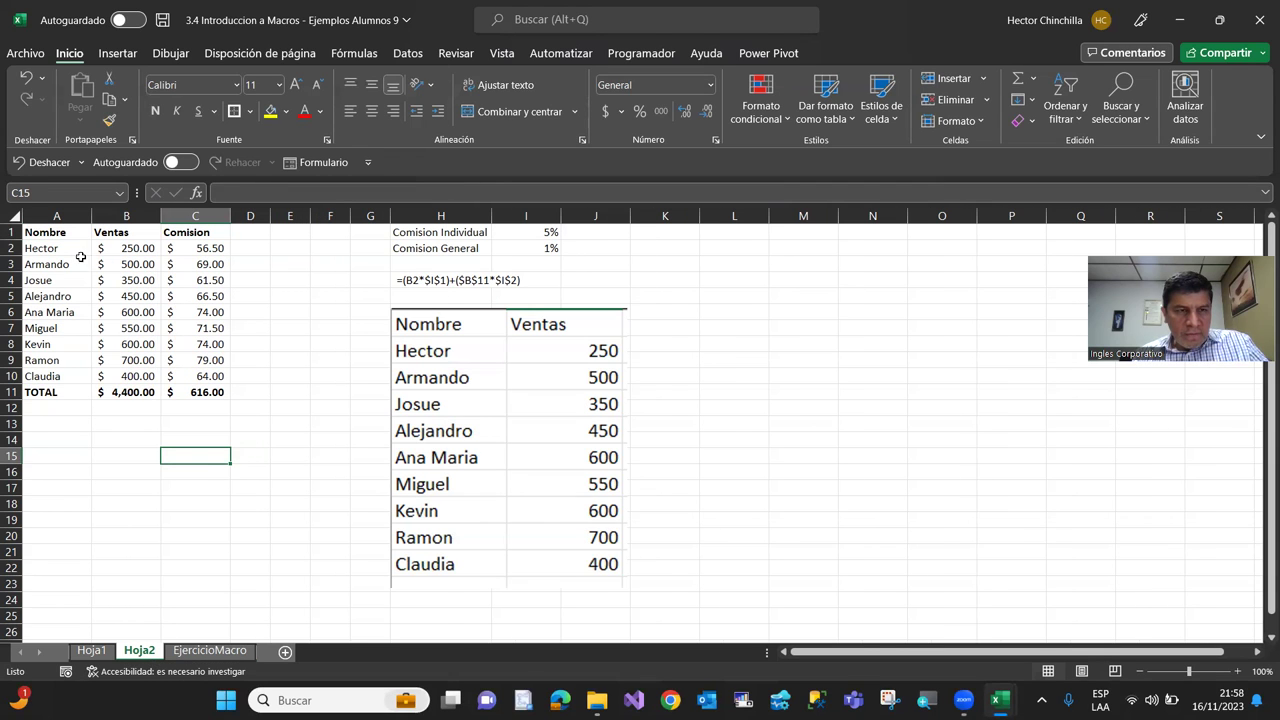
# Copy the names and sales range A1:B10 from Hoja2 into cell A1 of the EjercicioMacro sheet
pyautogui.moveTo(54, 236); pyautogui.dragTo(129, 374)
pyautogui.hotkey('ctrl', 'c')
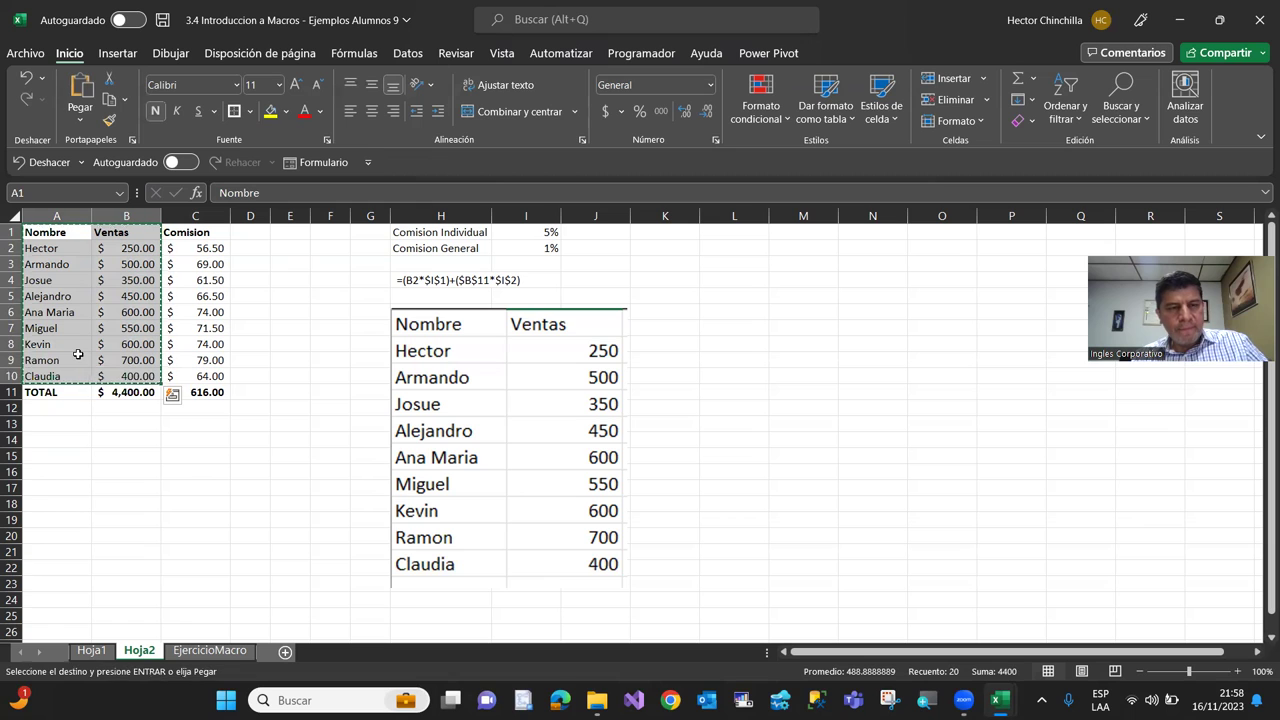
pyautogui.click(196, 652)
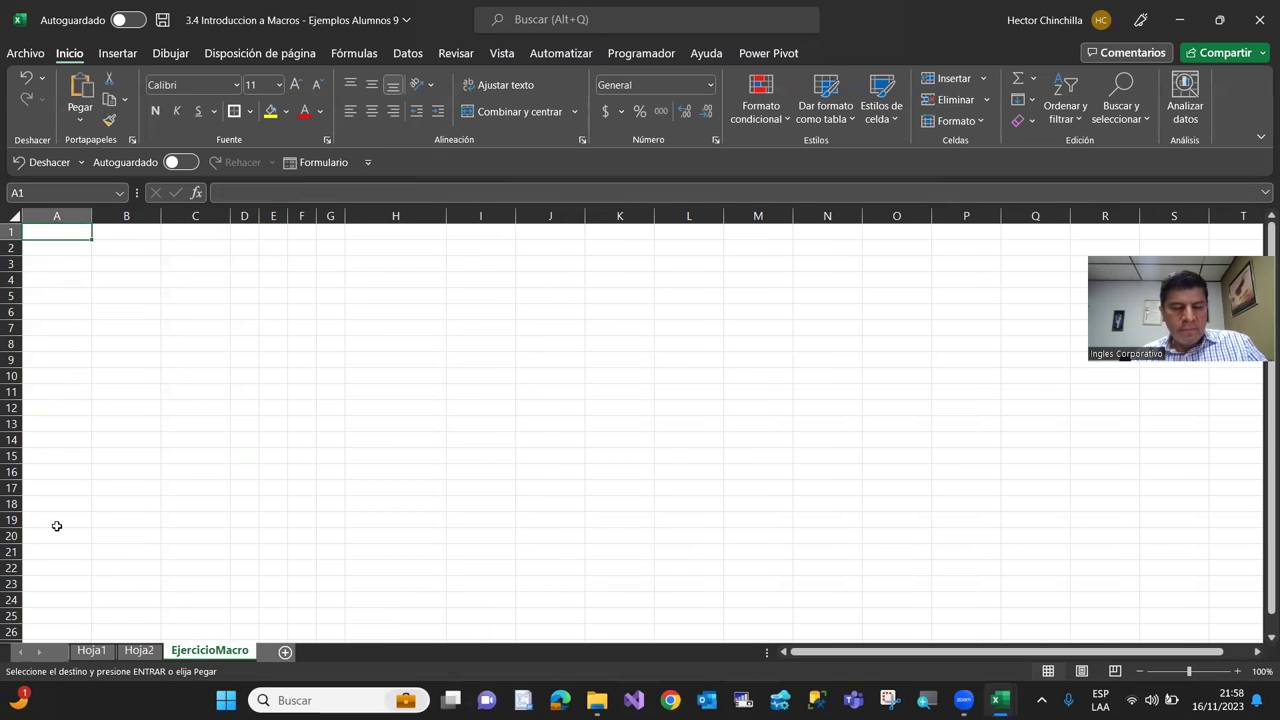
pyautogui.hotkey('ctrl', 'v')
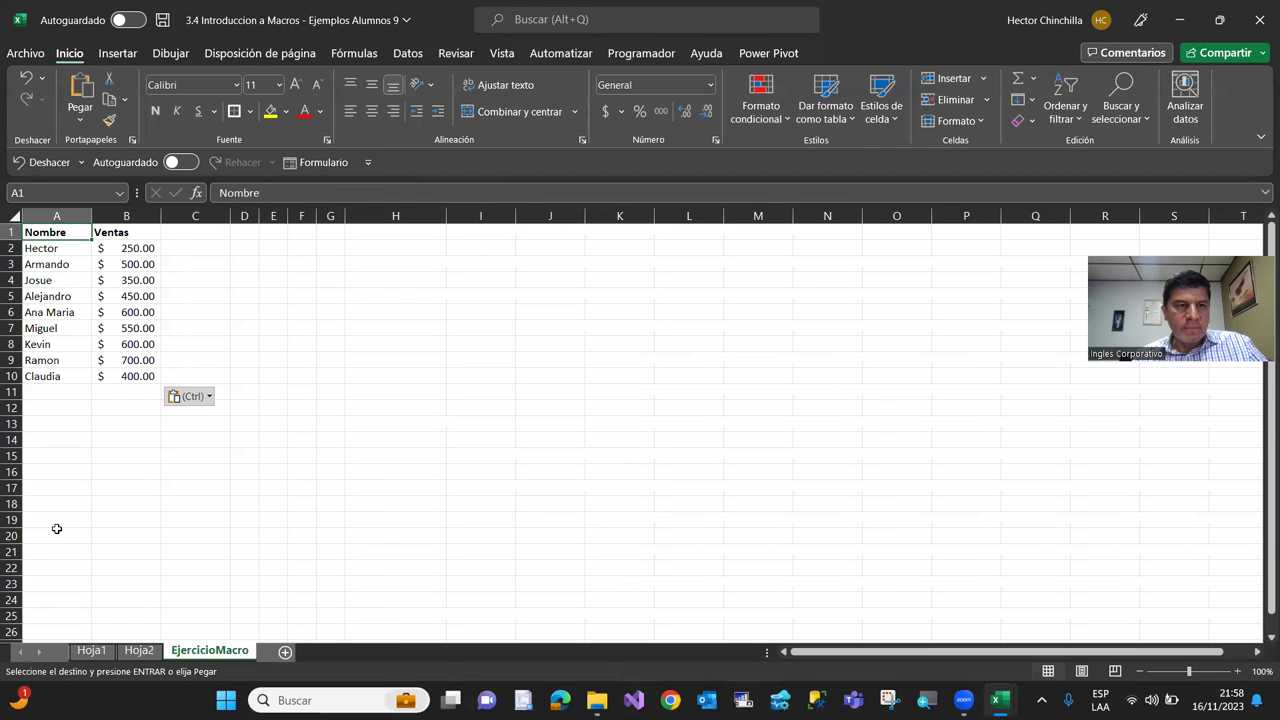
# Remove the bold formatting from the headers Nombre and Ventas in A1:B1 of EjercicioMacro
pyautogui.press('Right')
pyautogui.press('Down')
pyautogui.hotkey('shift', 'Down')
pyautogui.hotkey('shift', 'Down')
pyautogui.hotkey('shift', 'Down')
pyautogui.hotkey('shift', 'Down')
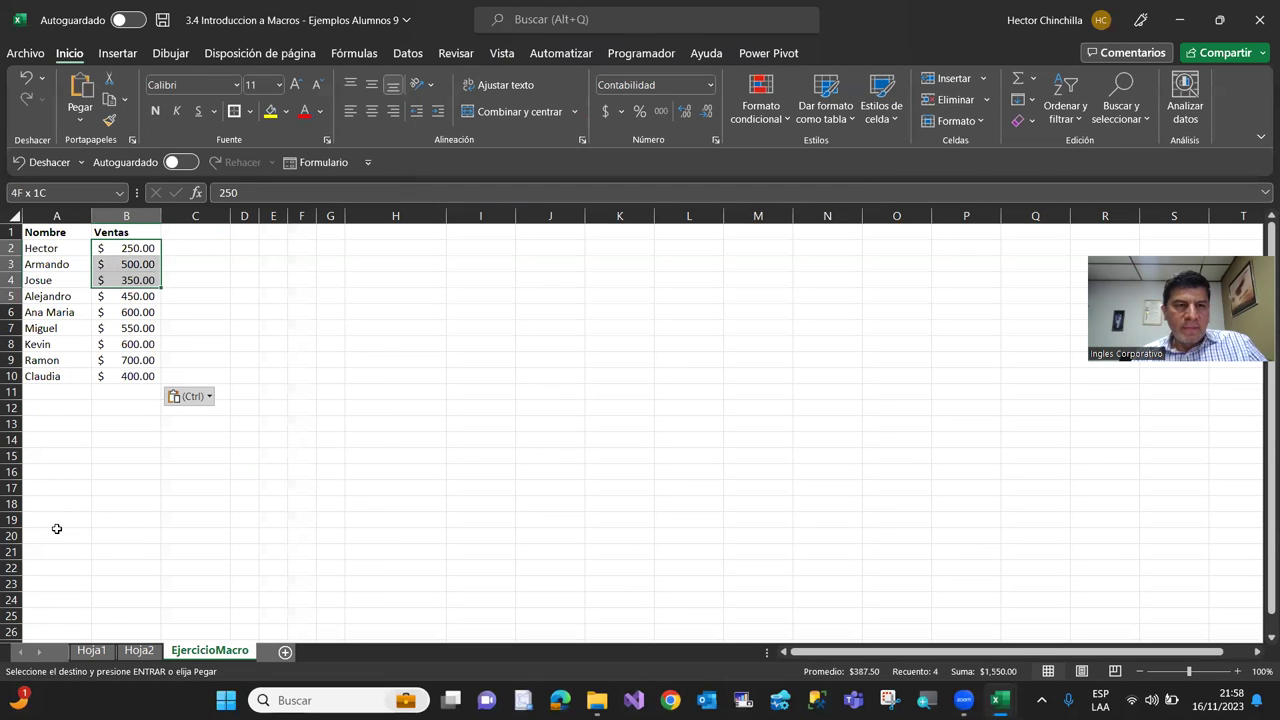
pyautogui.press('Up')
pyautogui.press('Left')
pyautogui.hotkey('shift', 'Right')
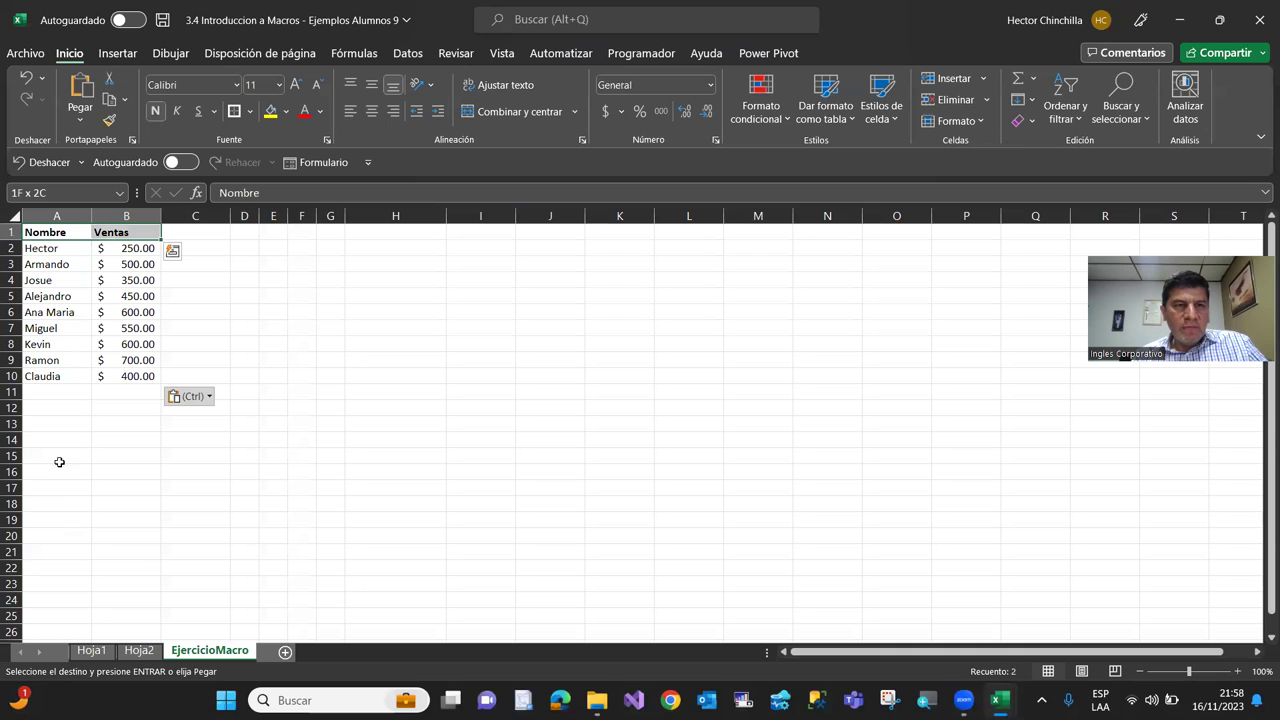
pyautogui.click(155, 111)
# Clear only the formats of the sales values in B2:B10 and return to cell A1
pyautogui.press('Right')
pyautogui.press('Down')
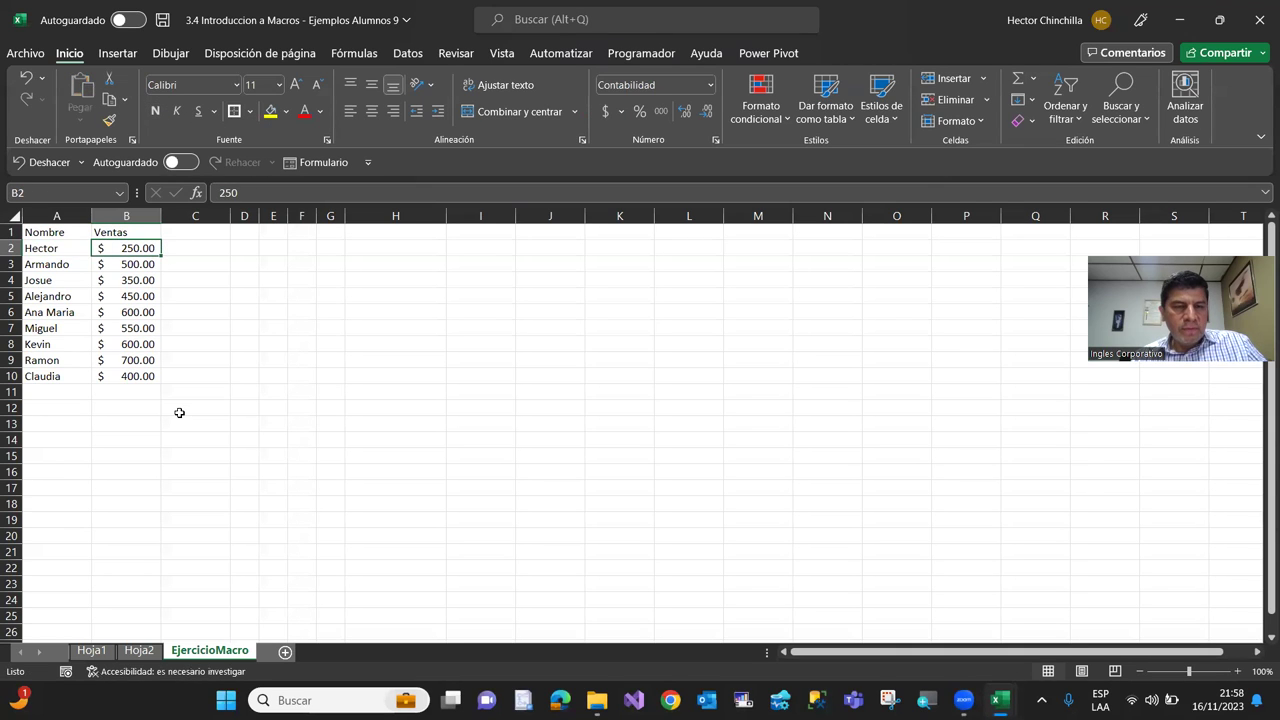
pyautogui.hotkey('shift', 'Down')
pyautogui.hotkey('shift', 'Down')
pyautogui.hotkey('shift', 'Down')
pyautogui.hotkey('shift', 'Down')
pyautogui.hotkey('shift', 'Down')
pyautogui.hotkey('shift', 'Down')
pyautogui.hotkey('shift', 'Down')
pyautogui.hotkey('shift', 'Down')
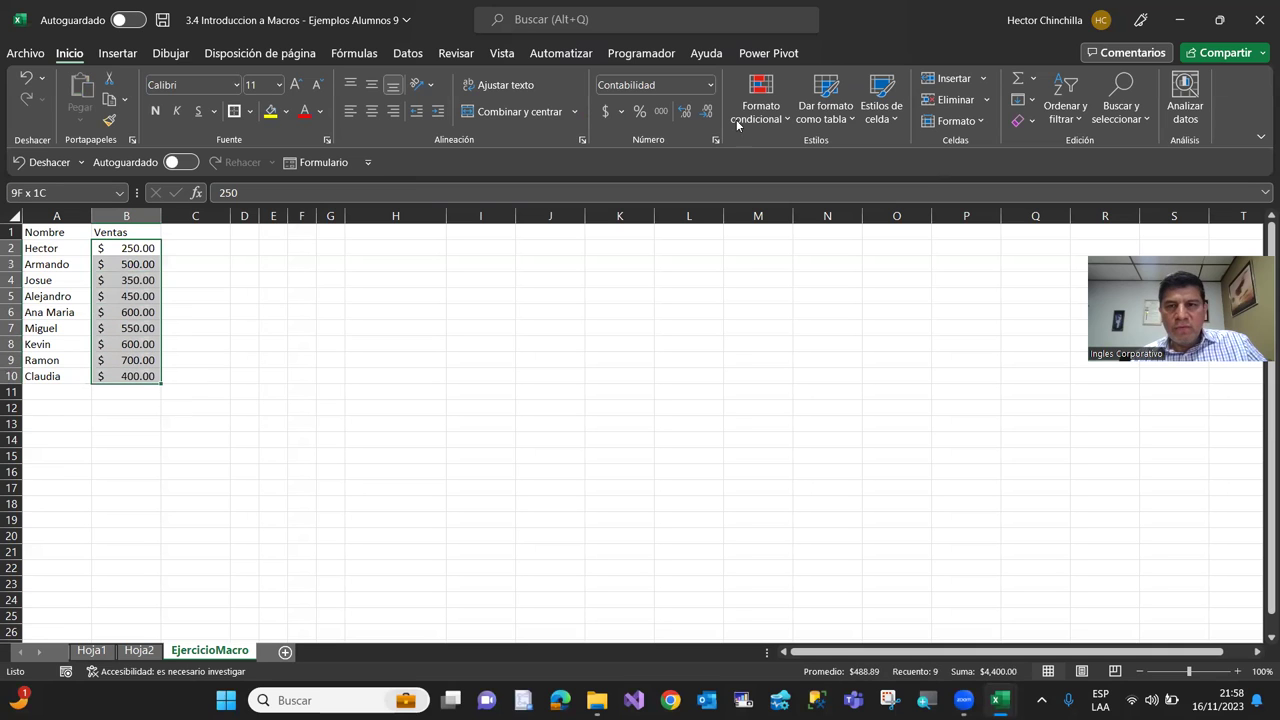
pyautogui.click(1025, 121)
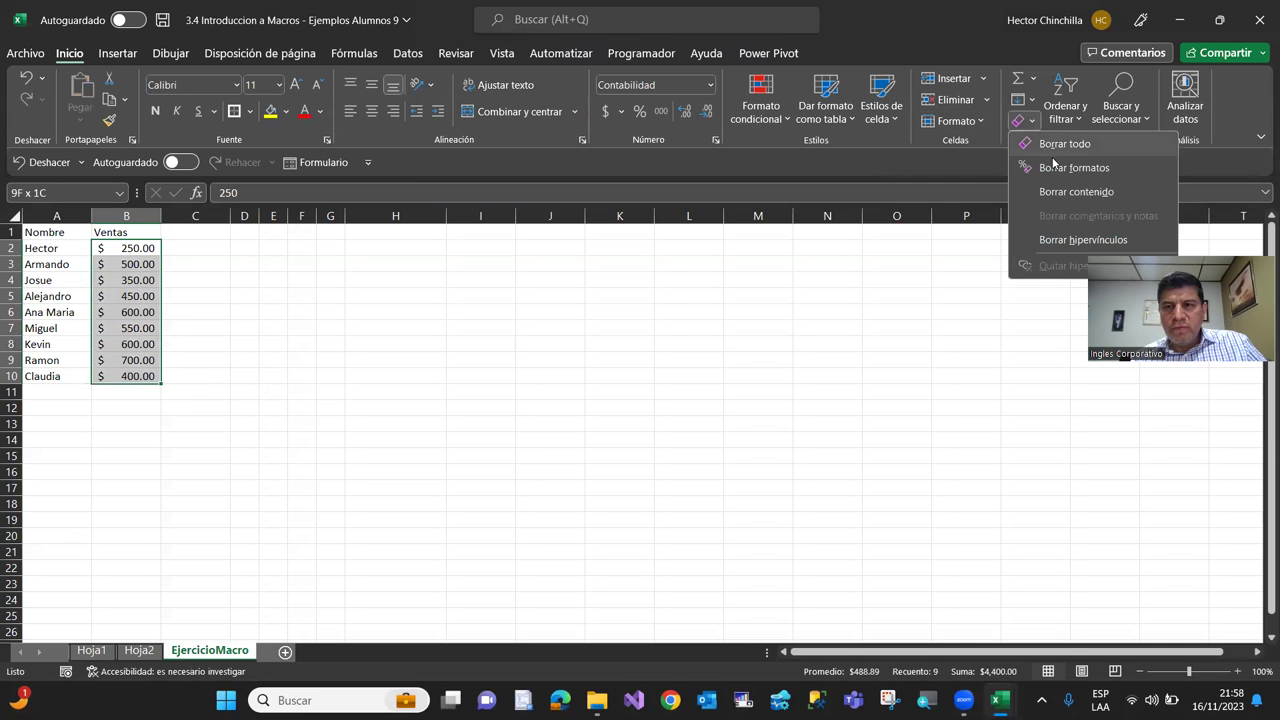
pyautogui.click(1054, 168)
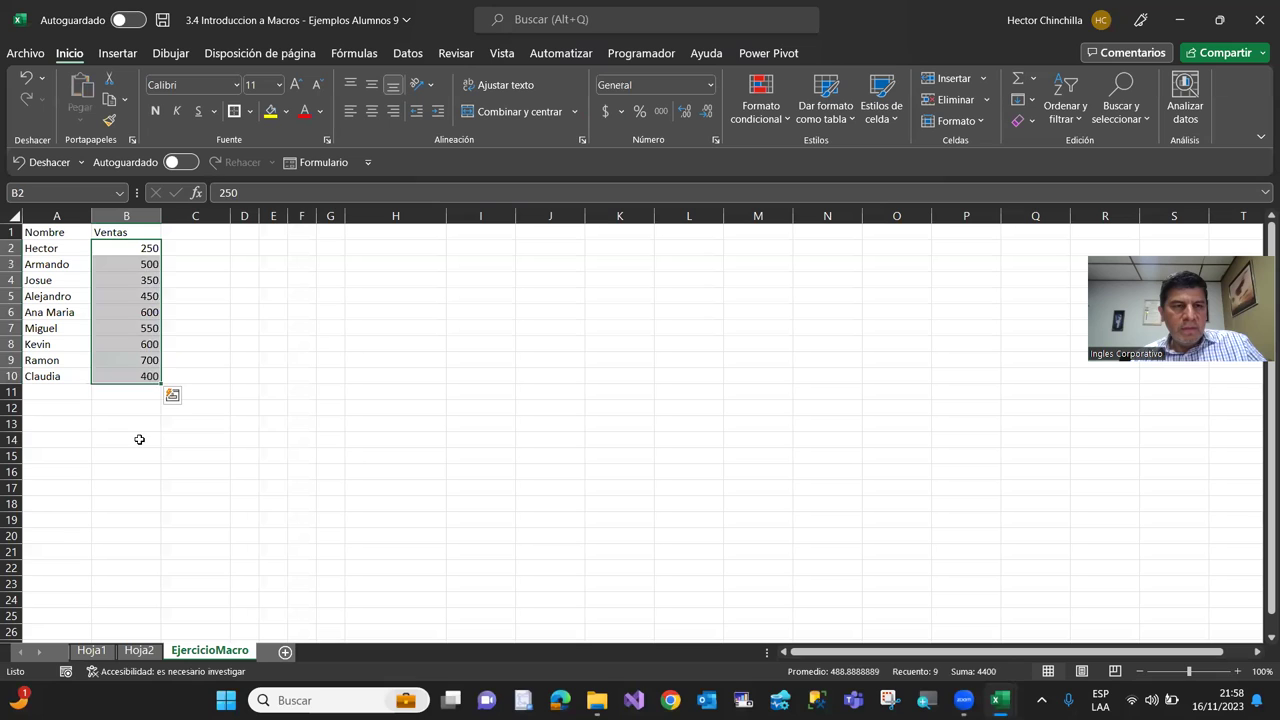
pyautogui.click(137, 437)
pyautogui.click(105, 312)
pyautogui.press('Up')
pyautogui.press('Up')
pyautogui.press('Up')
pyautogui.press('Up')
pyautogui.press('Up')
pyautogui.press('Left')
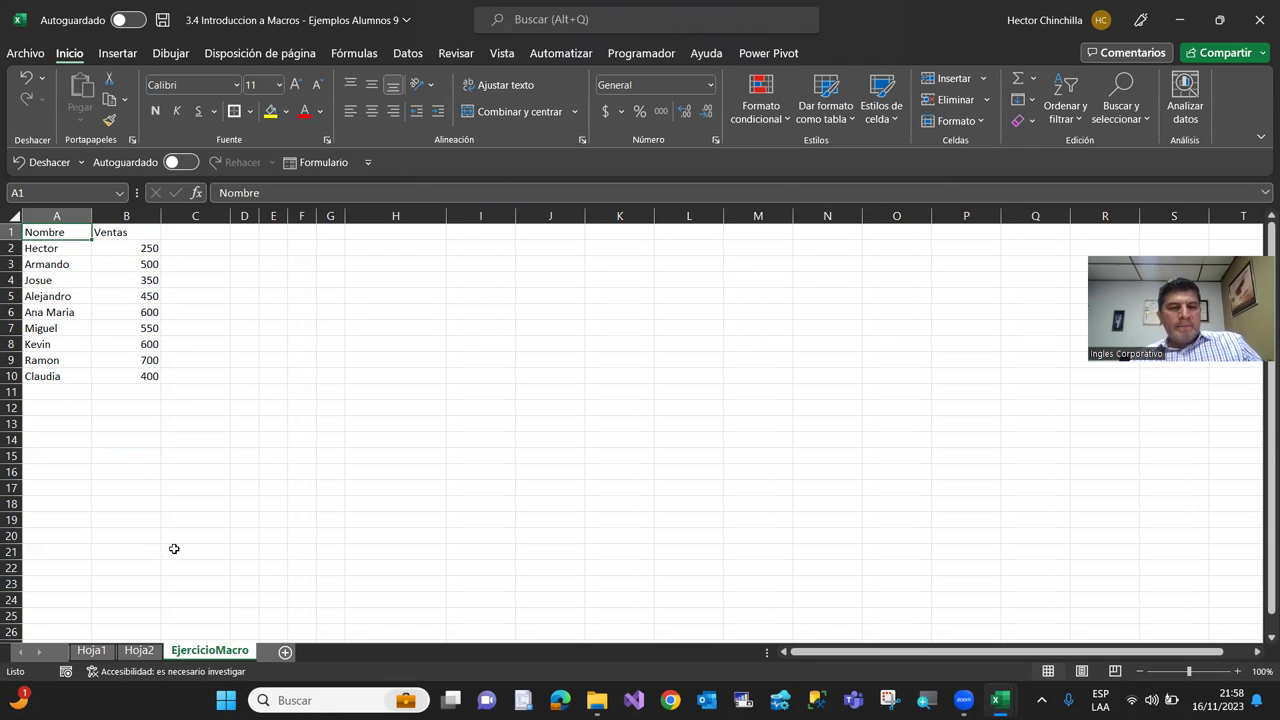
# Review the finished table A1:C11 on Hoja2 and compare it with the unformatted data on EjercicioMacro
pyautogui.click(140, 652)
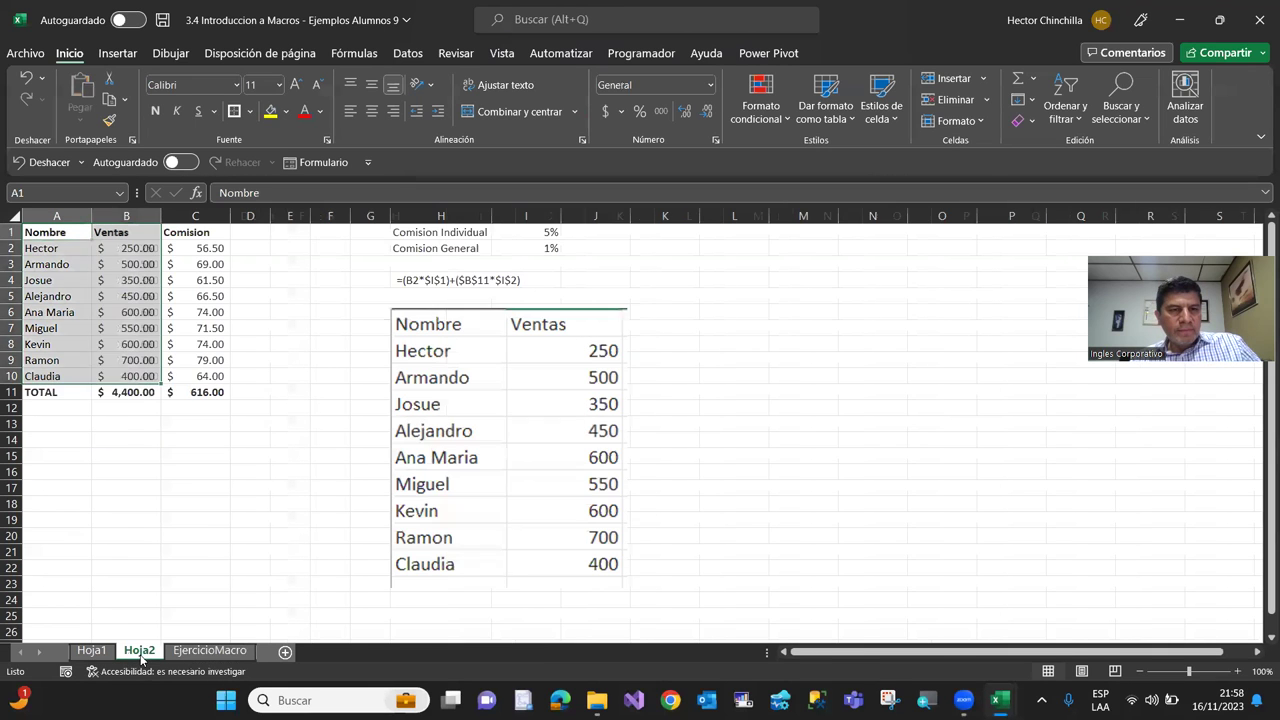
pyautogui.click(178, 564)
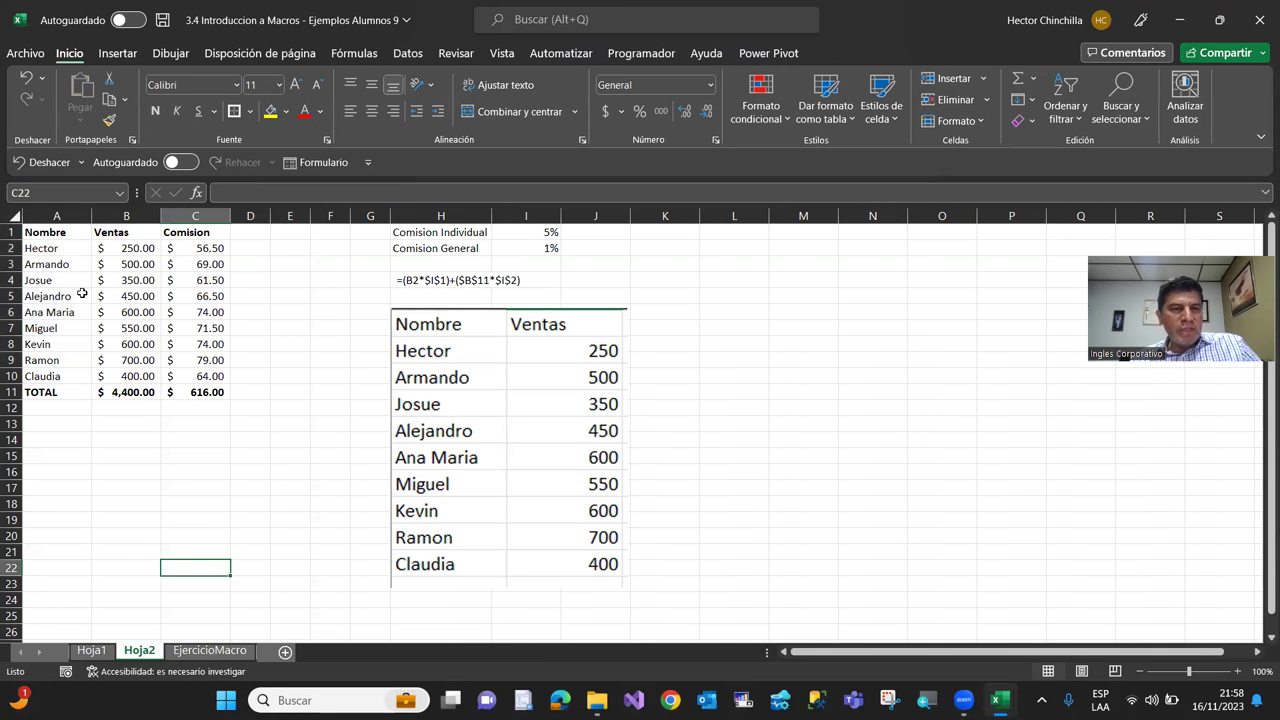
pyautogui.moveTo(66, 233); pyautogui.dragTo(205, 395)
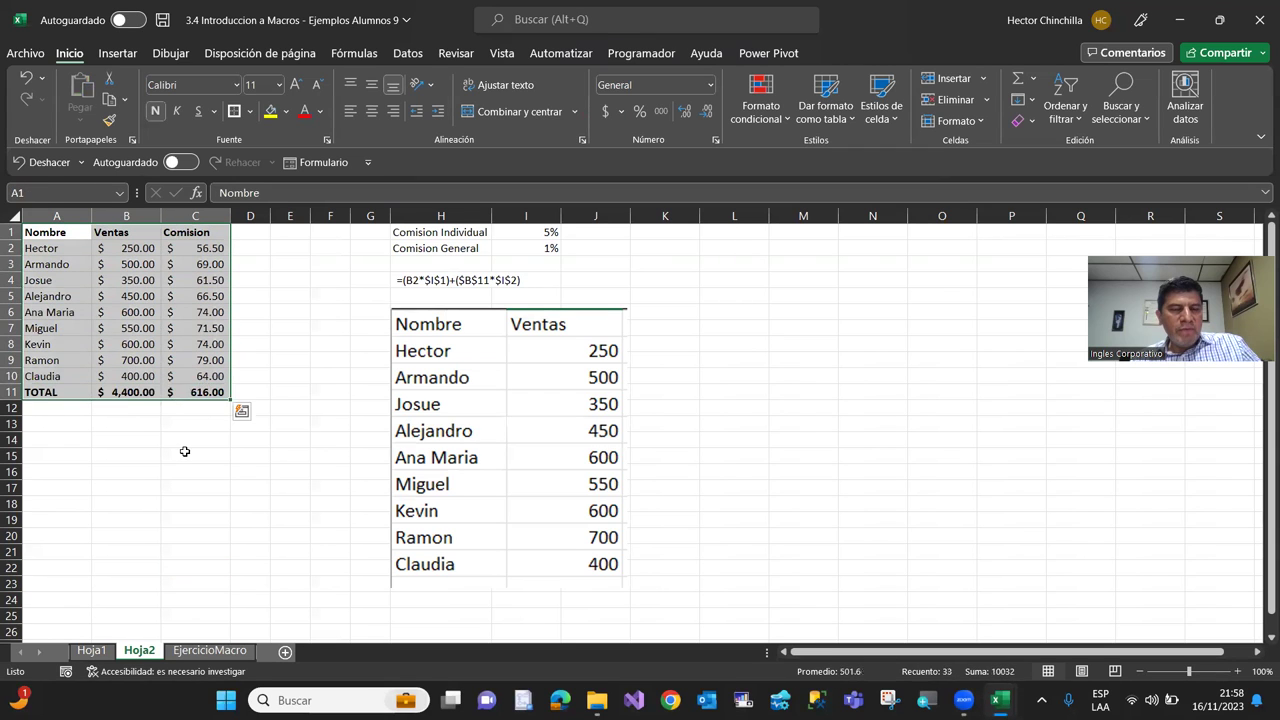
pyautogui.click(185, 453)
pyautogui.moveTo(66, 234); pyautogui.dragTo(202, 272)
pyautogui.moveTo(202, 366); pyautogui.dragTo(204, 398)
pyautogui.click(148, 468)
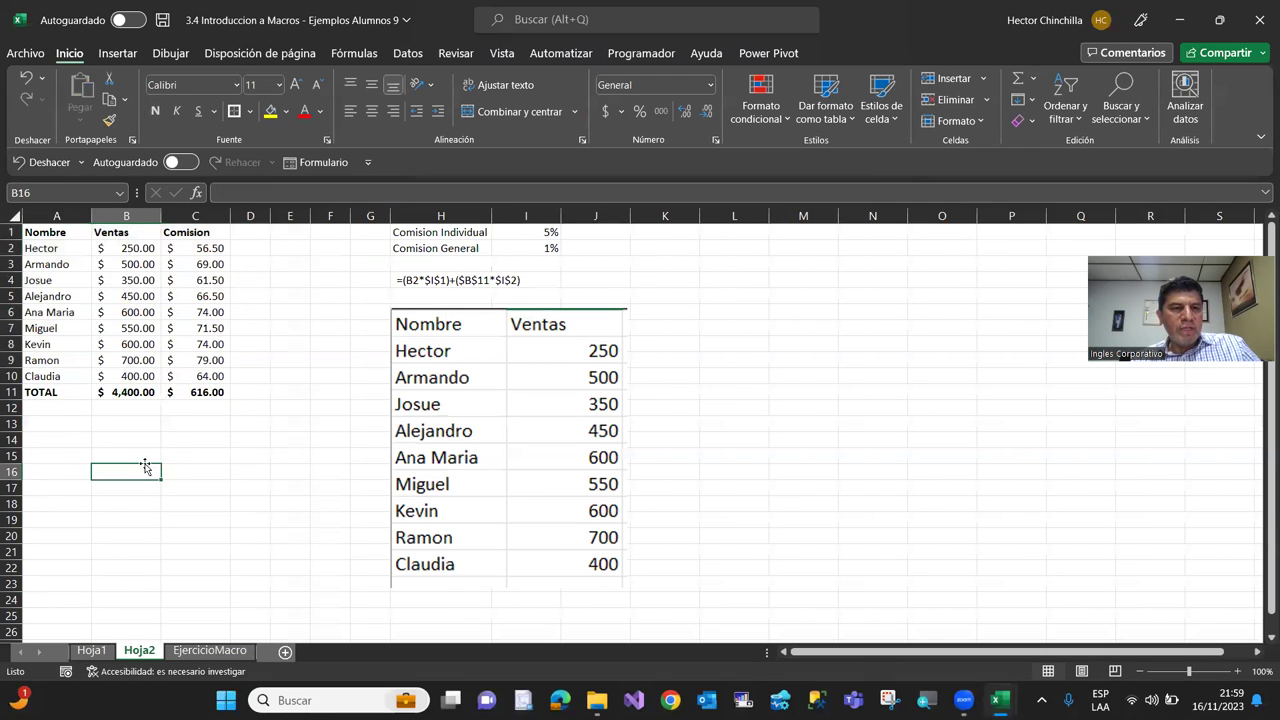
pyautogui.click(193, 651)
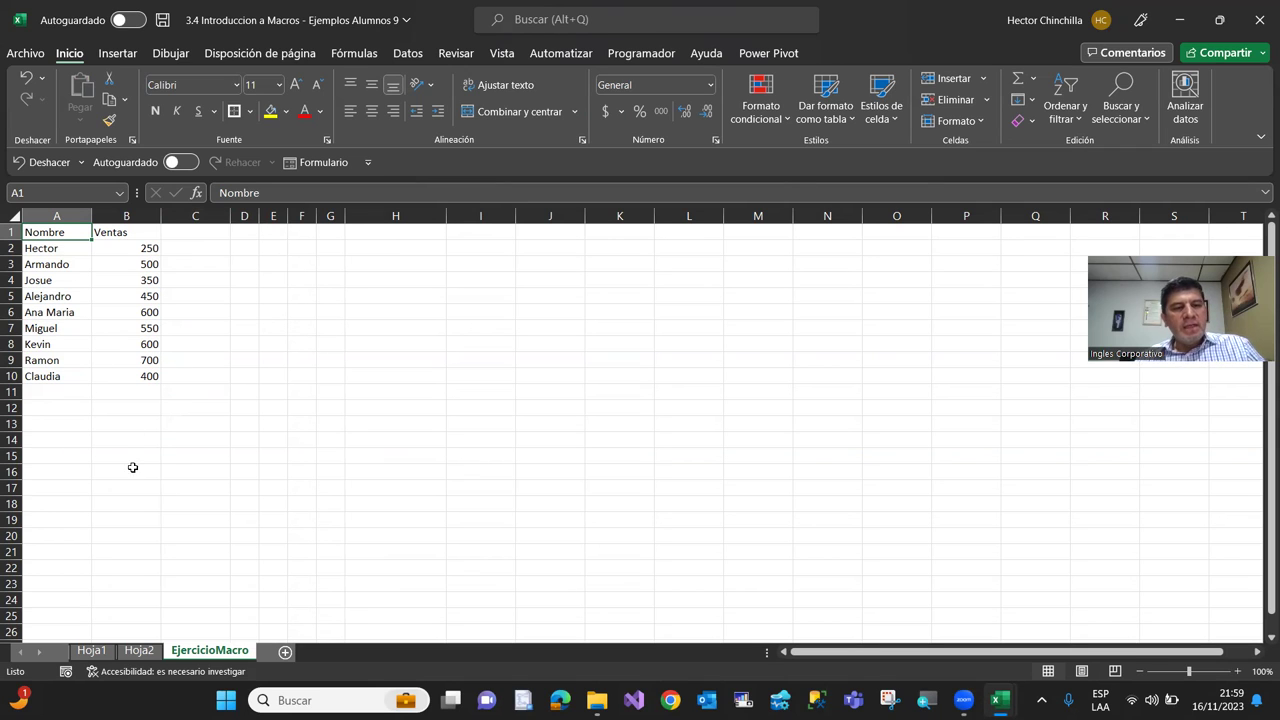
# Copy the individual and general commission rates H1:I2 from Hoja2 into cell H1 of EjercicioMacro
pyautogui.click(137, 650)
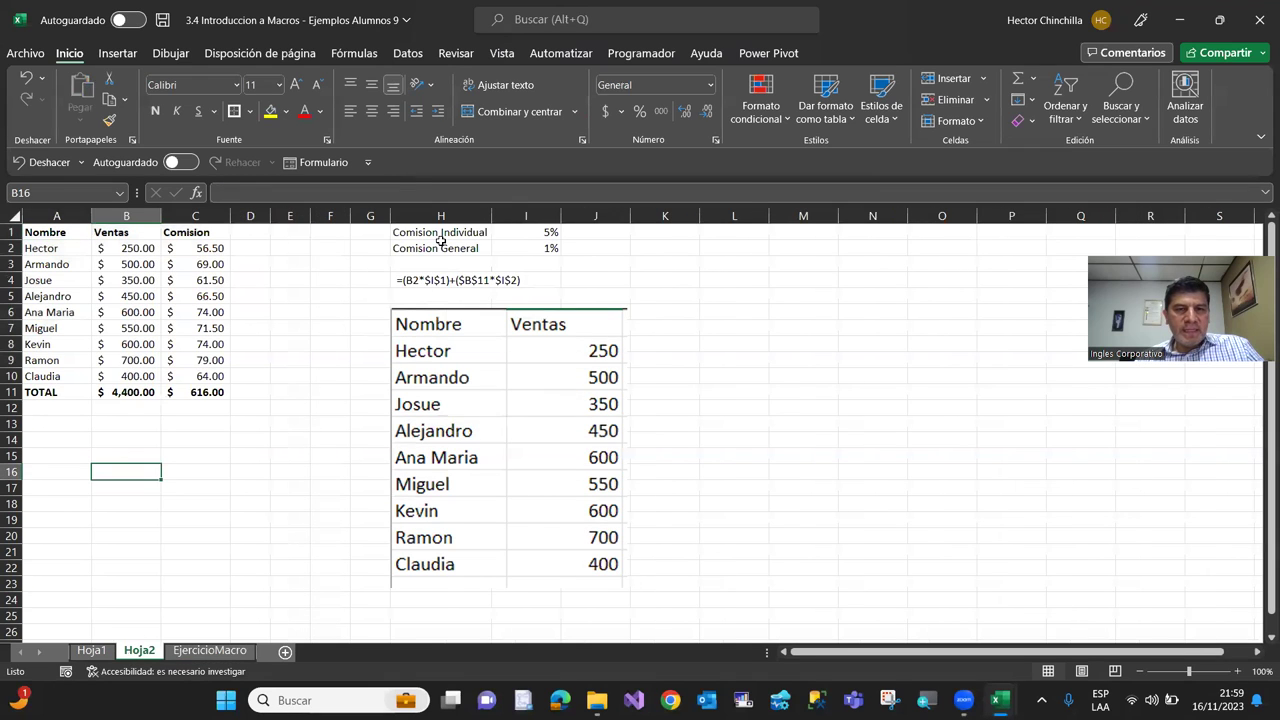
pyautogui.moveTo(440, 234); pyautogui.dragTo(545, 249)
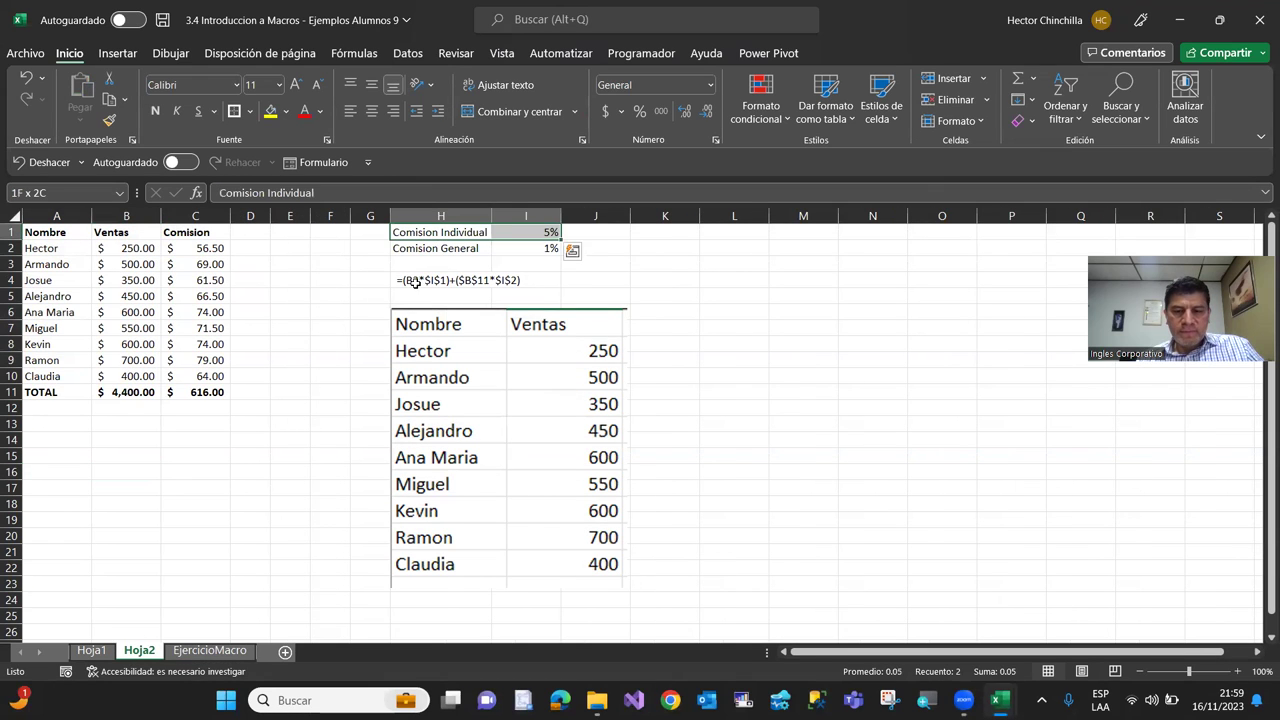
pyautogui.hotkey('ctrl', 'c')
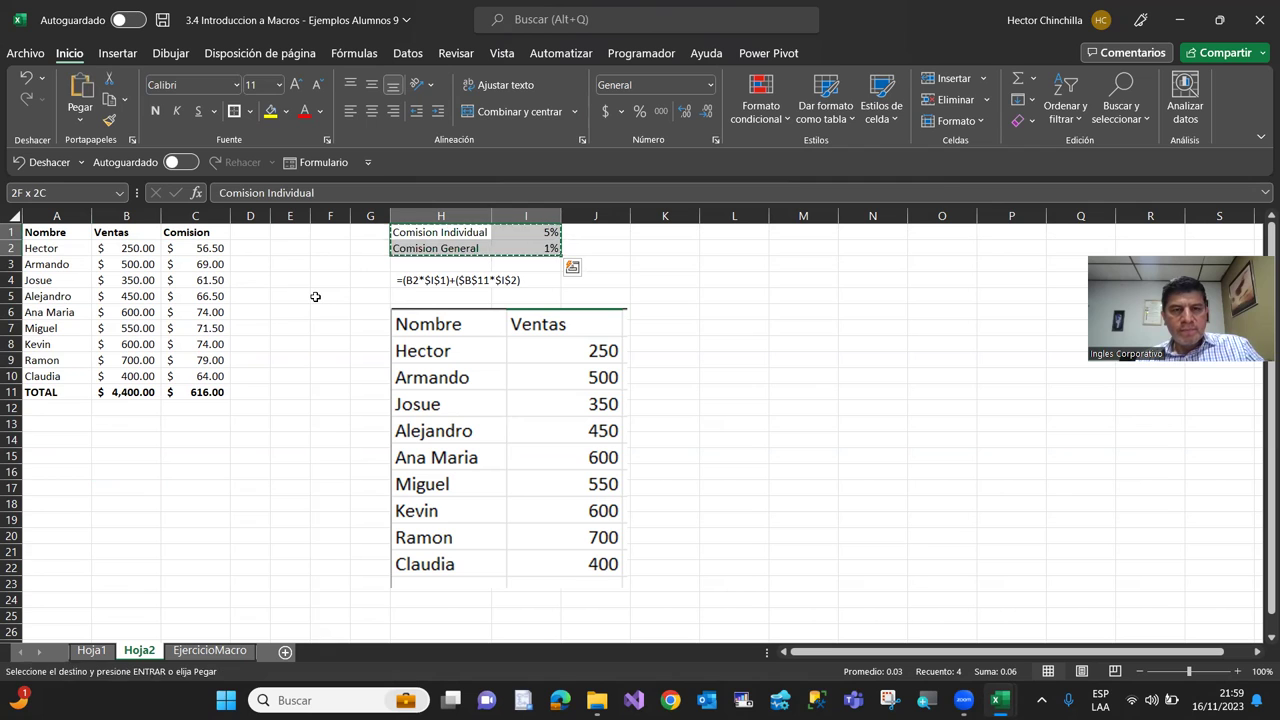
pyautogui.click(208, 650)
pyautogui.click(374, 230)
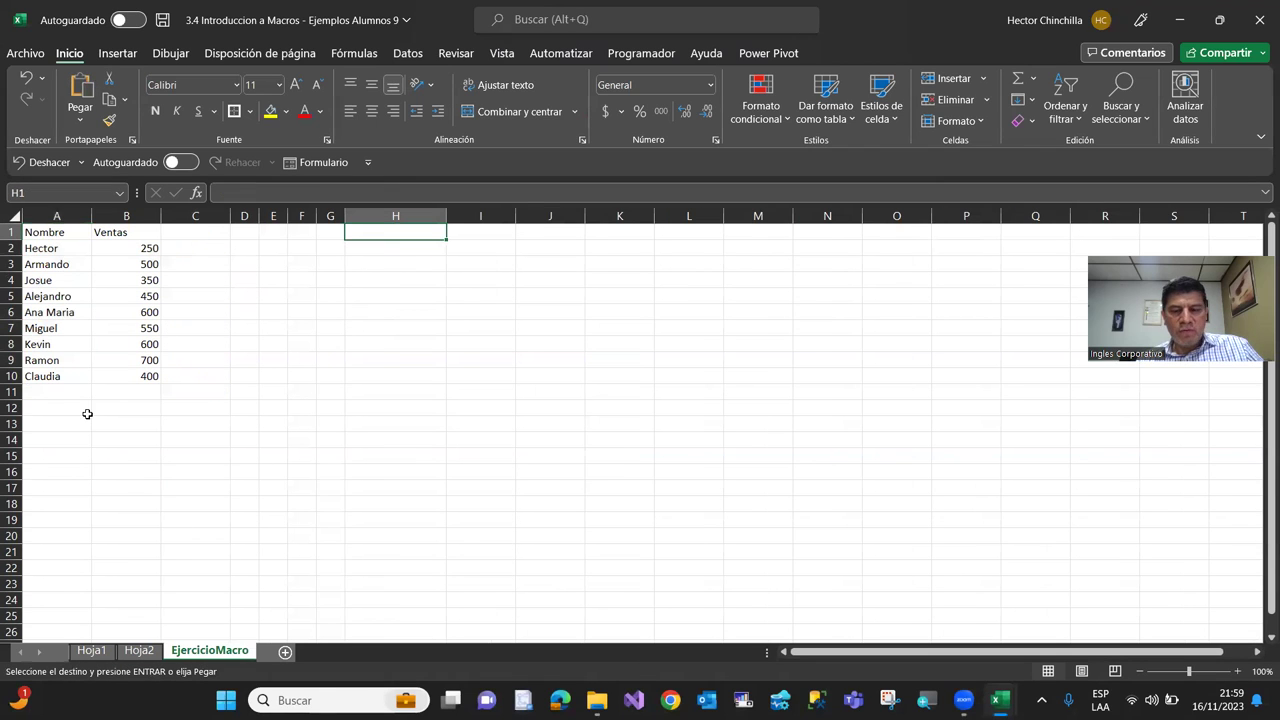
pyautogui.hotkey('ctrl', 'v')
pyautogui.press('Down')
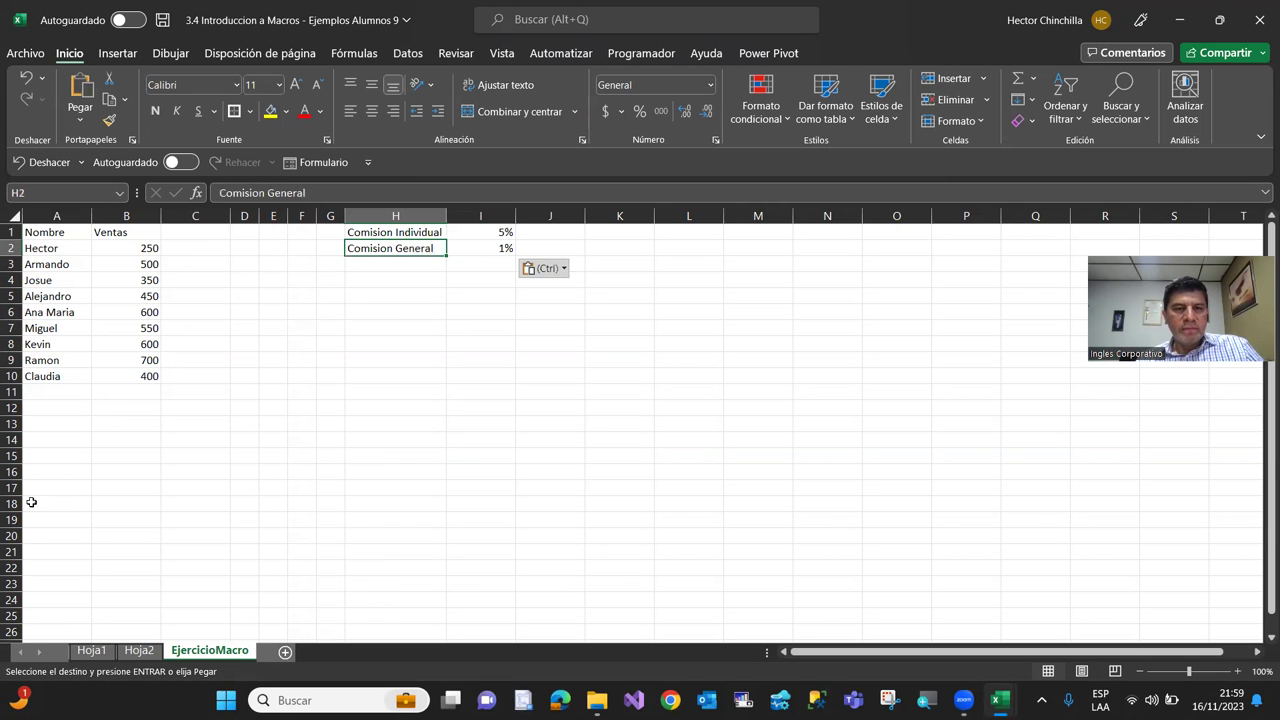
pyautogui.click(136, 651)
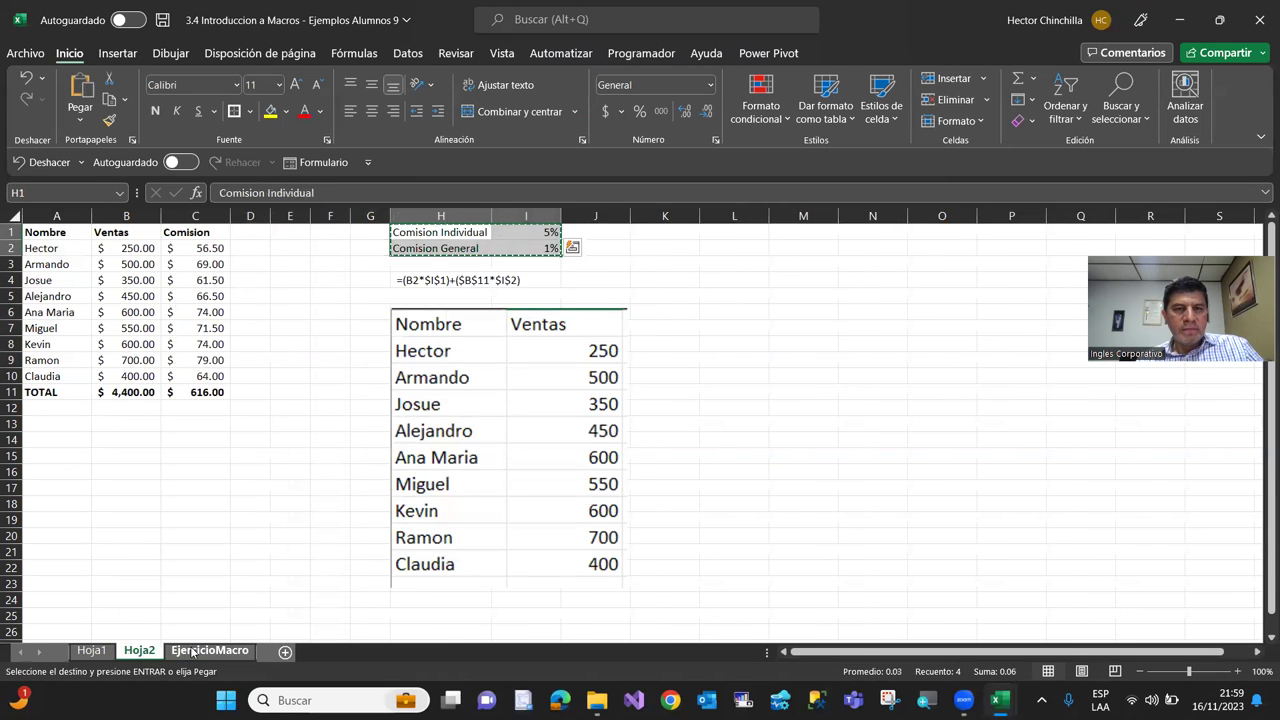
pyautogui.click(186, 648)
pyautogui.click(150, 650)
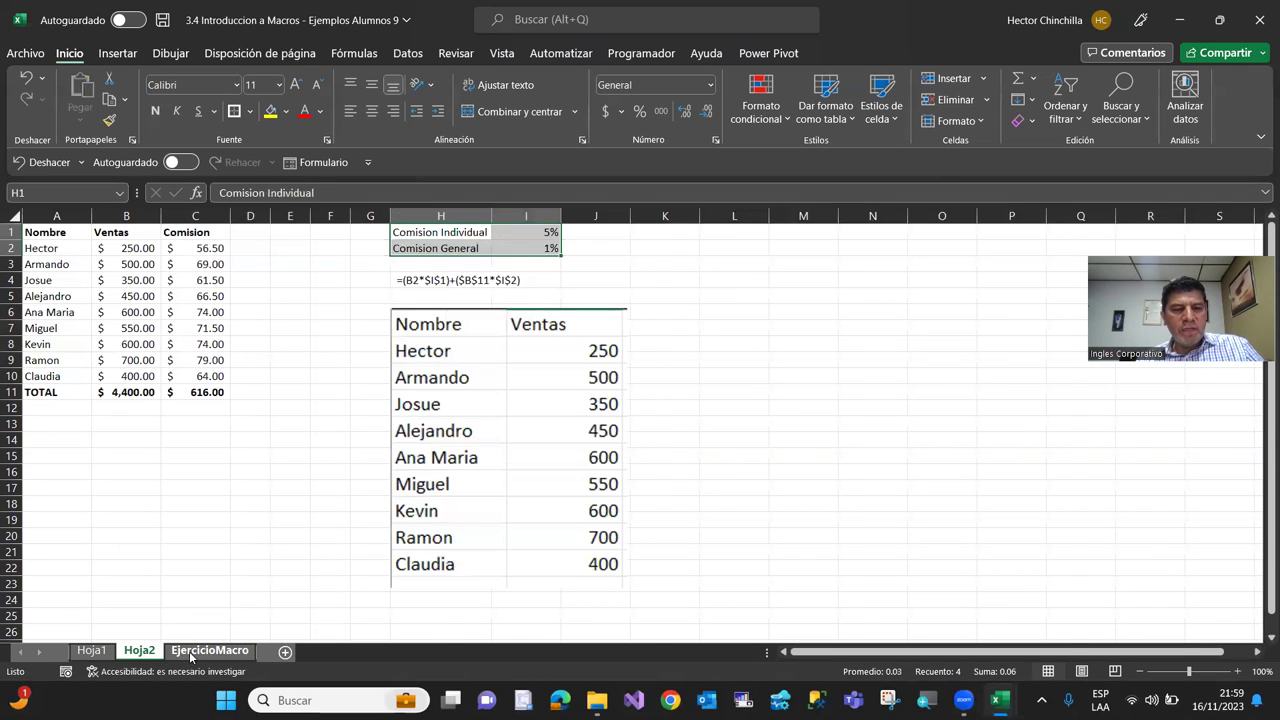
pyautogui.click(195, 651)
# Enter the label "Paso 1" in cell H4 of EjercicioMacro
pyautogui.click(374, 295)
pyautogui.press('Up')
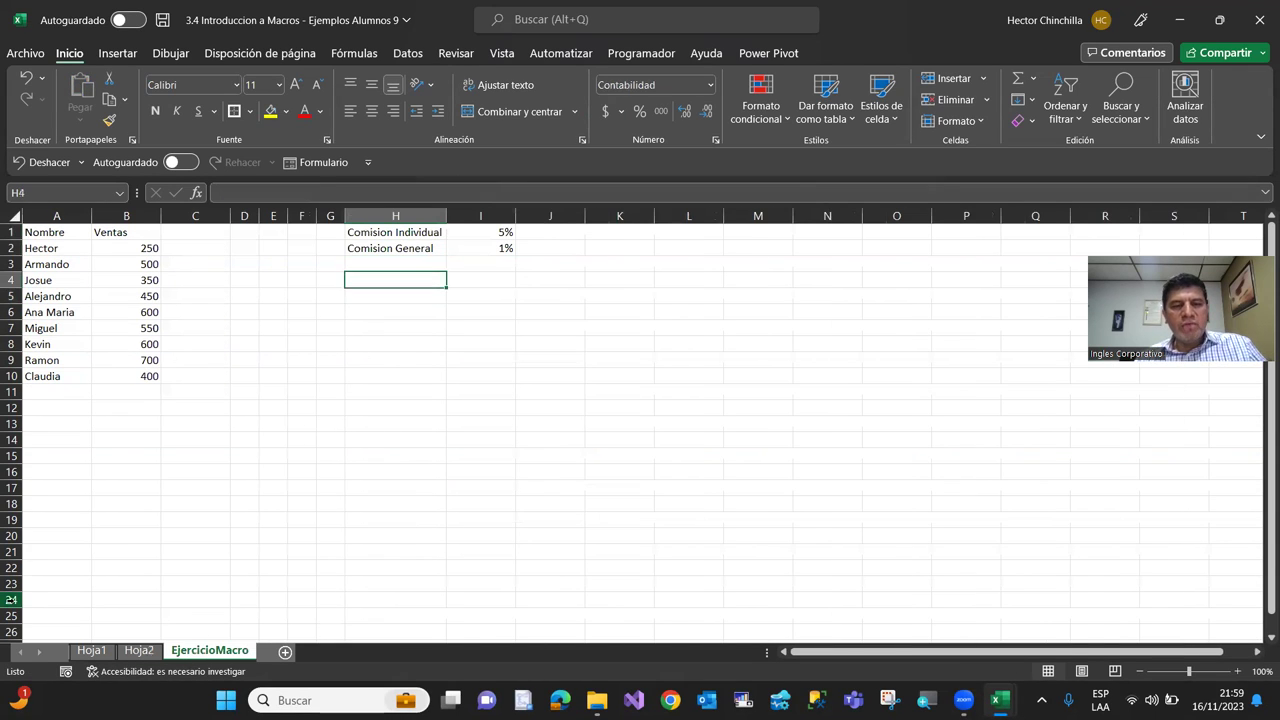
pyautogui.press('Down')
pyautogui.press('Up')
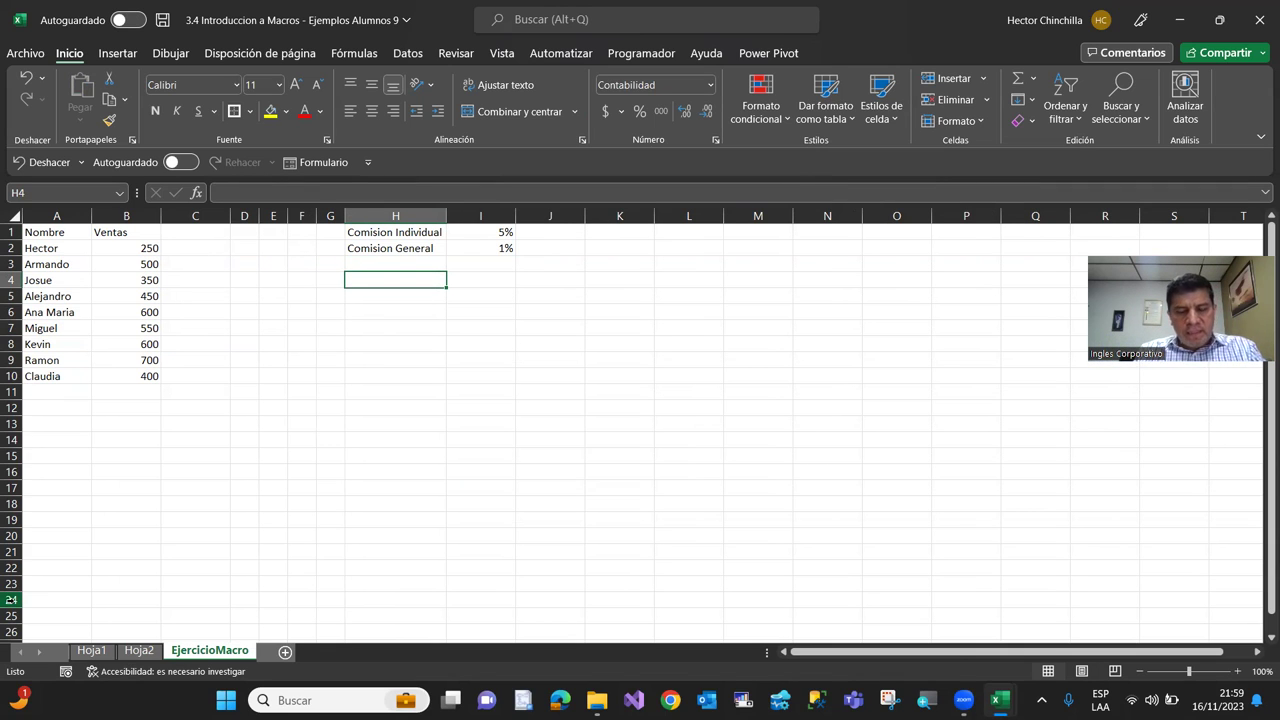
pyautogui.write('co')
pyautogui.press('BackSpace')
pyautogui.press('BackSpace')
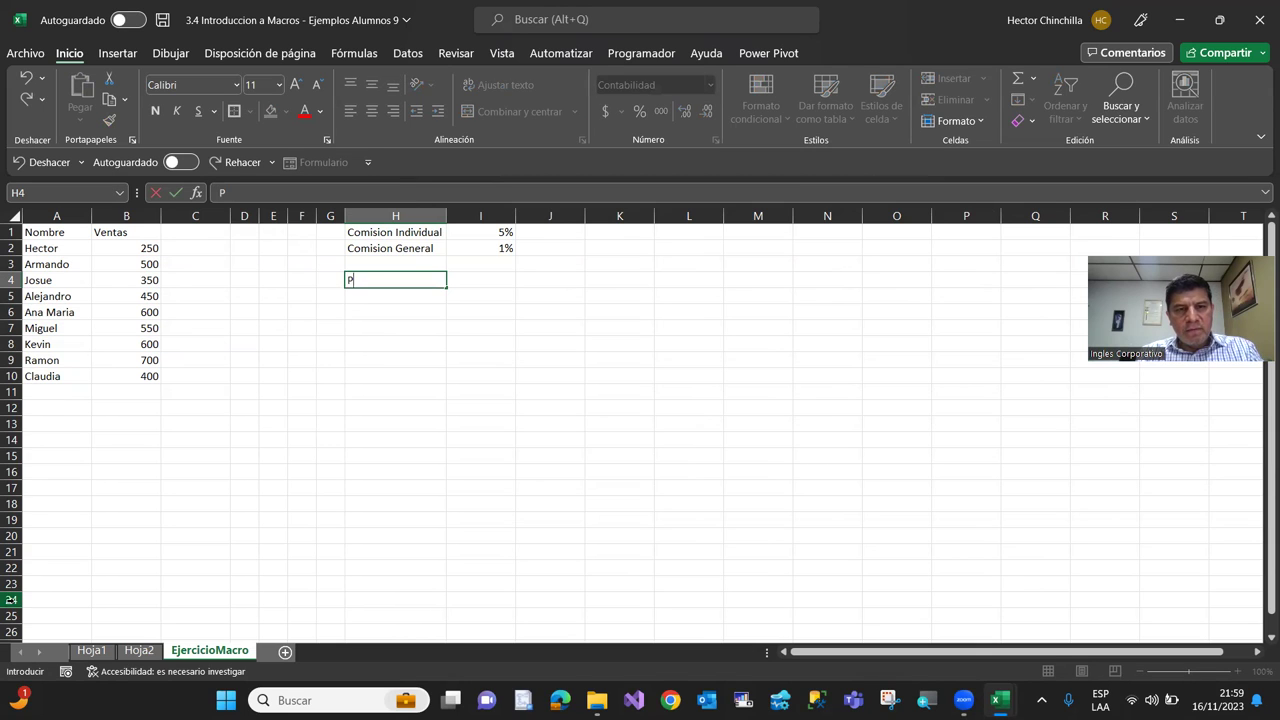
pyautogui.write('Paso 1')
pyautogui.hotkey('ctrl', 'Return')
# Enter the description "Totalizar las ventas" for Paso 1 in cell I4
pyautogui.press('Right')
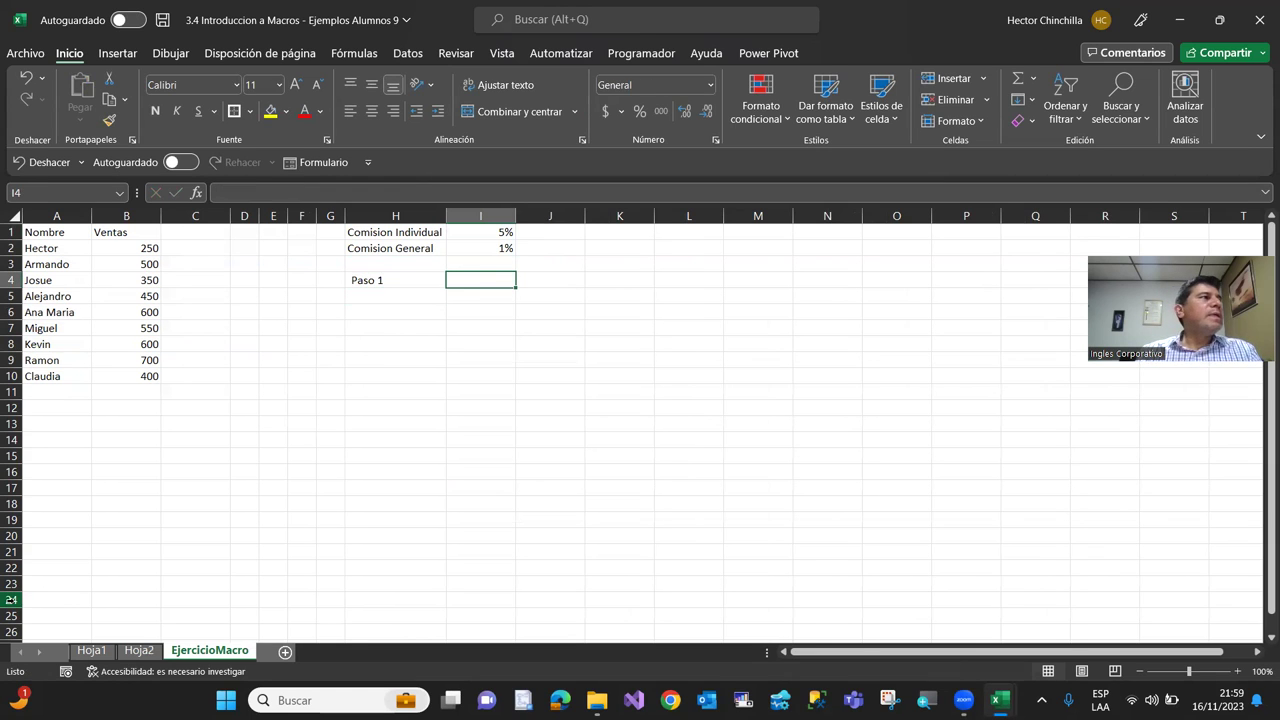
pyautogui.write('T')
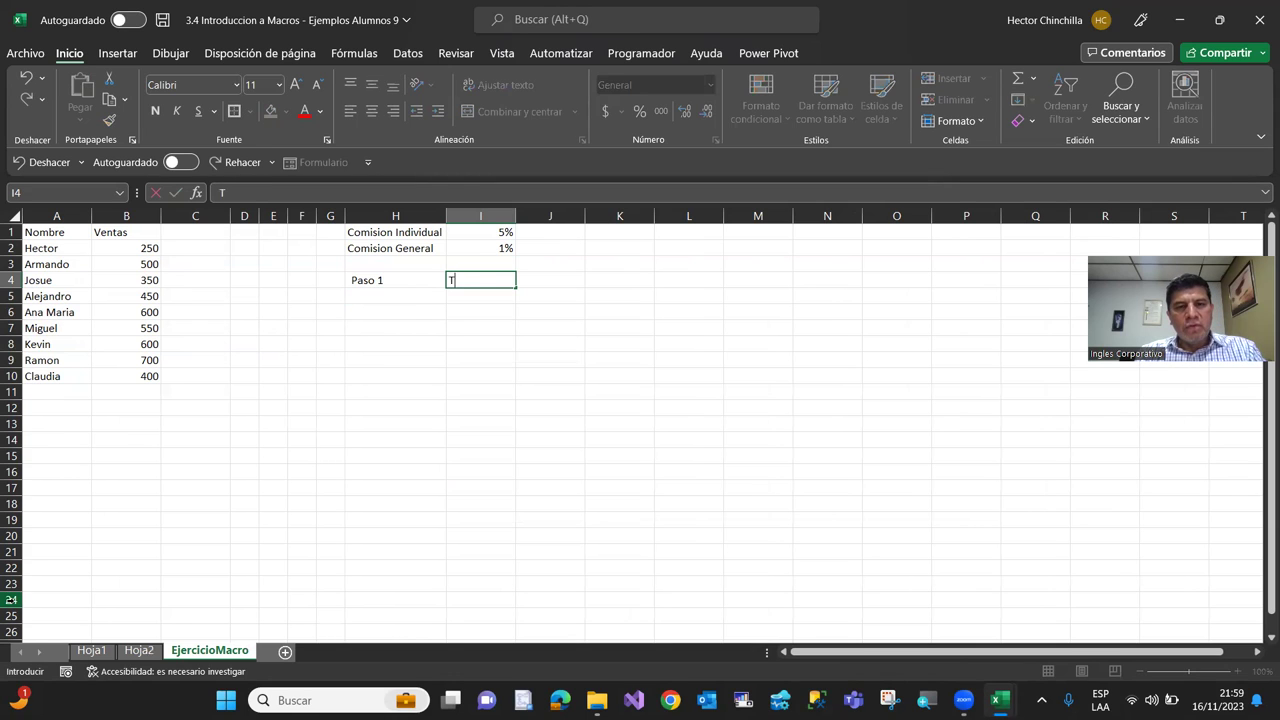
pyautogui.write('otalli')
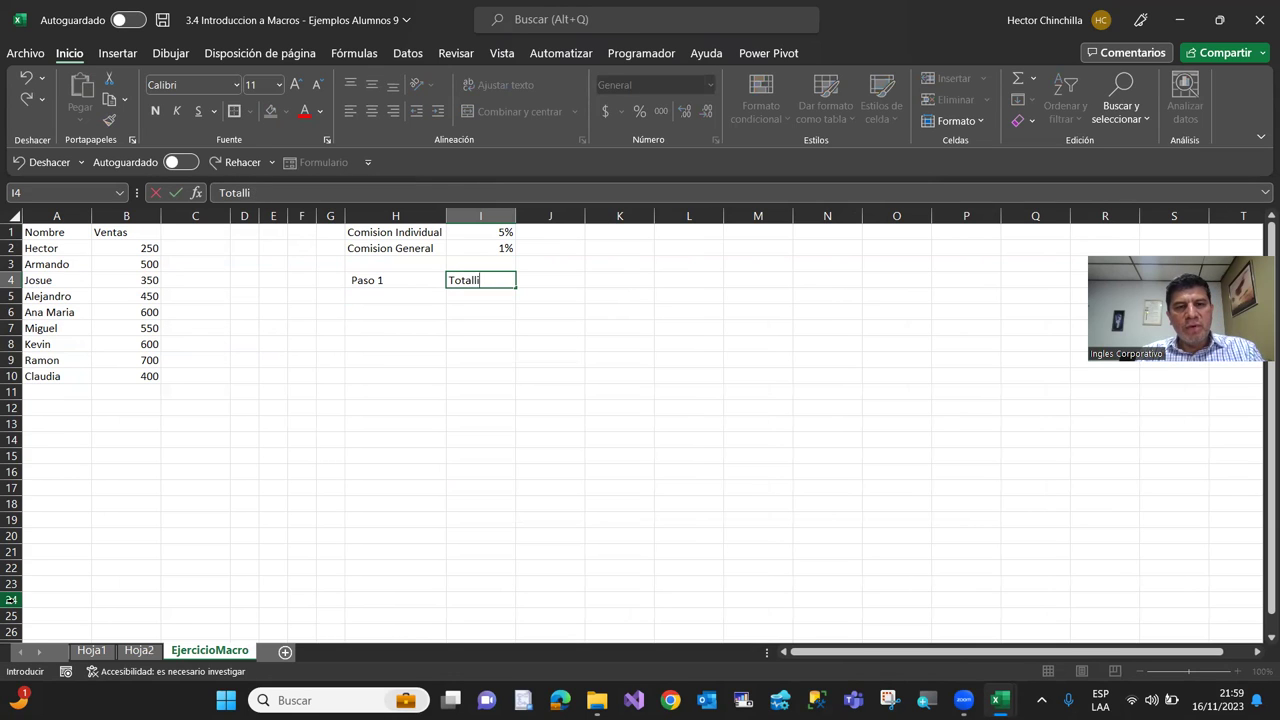
pyautogui.write('zaizar las ventas')
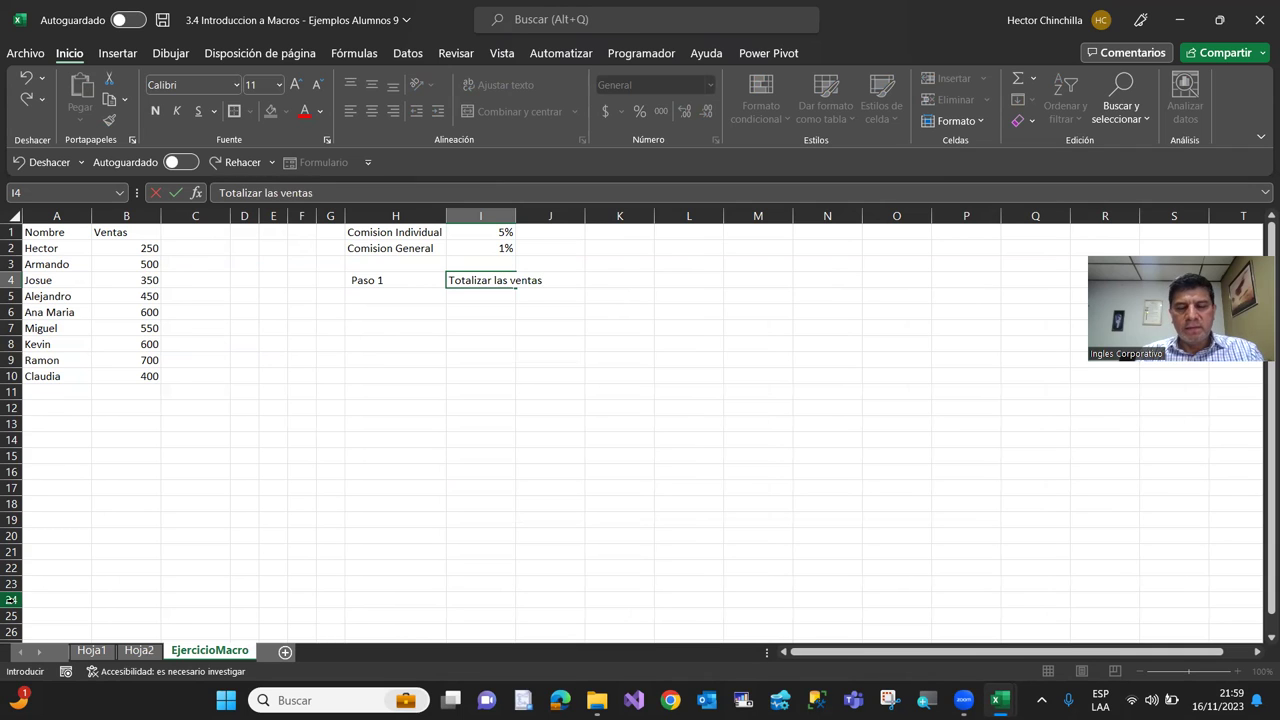
pyautogui.press('Return')
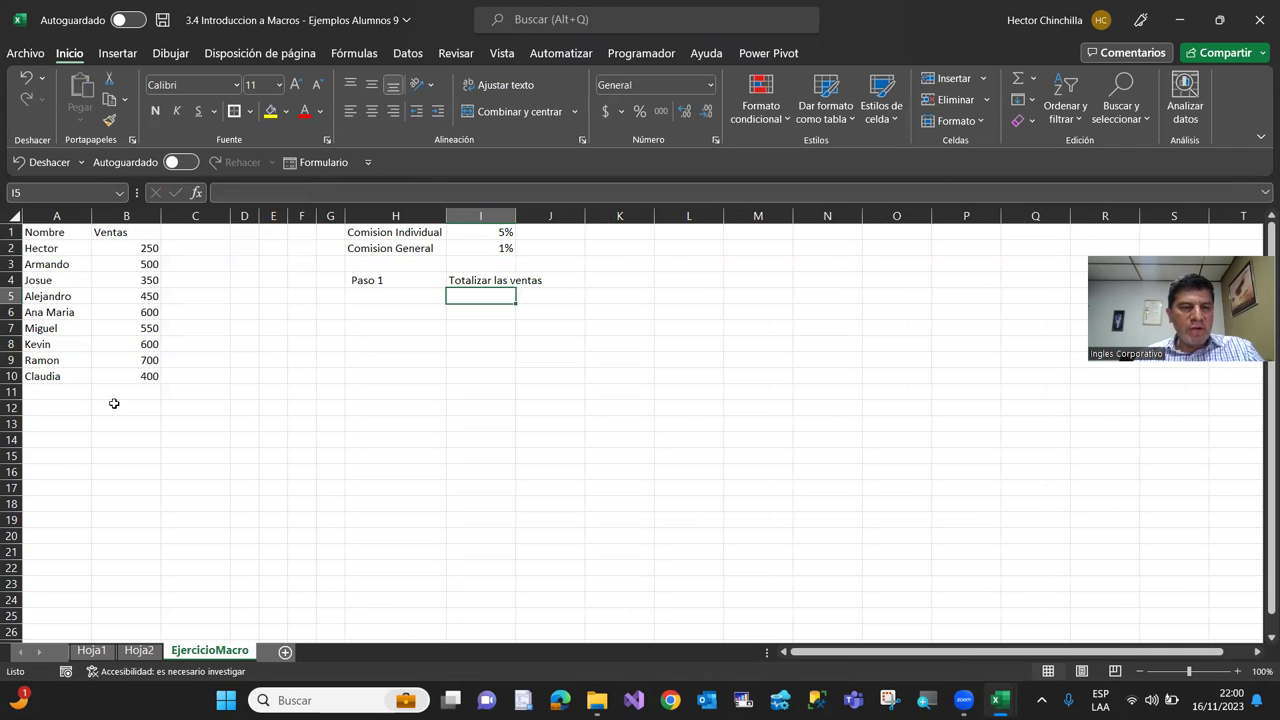
# Enter the label "Paso 2" in cell H5
pyautogui.press('Left')
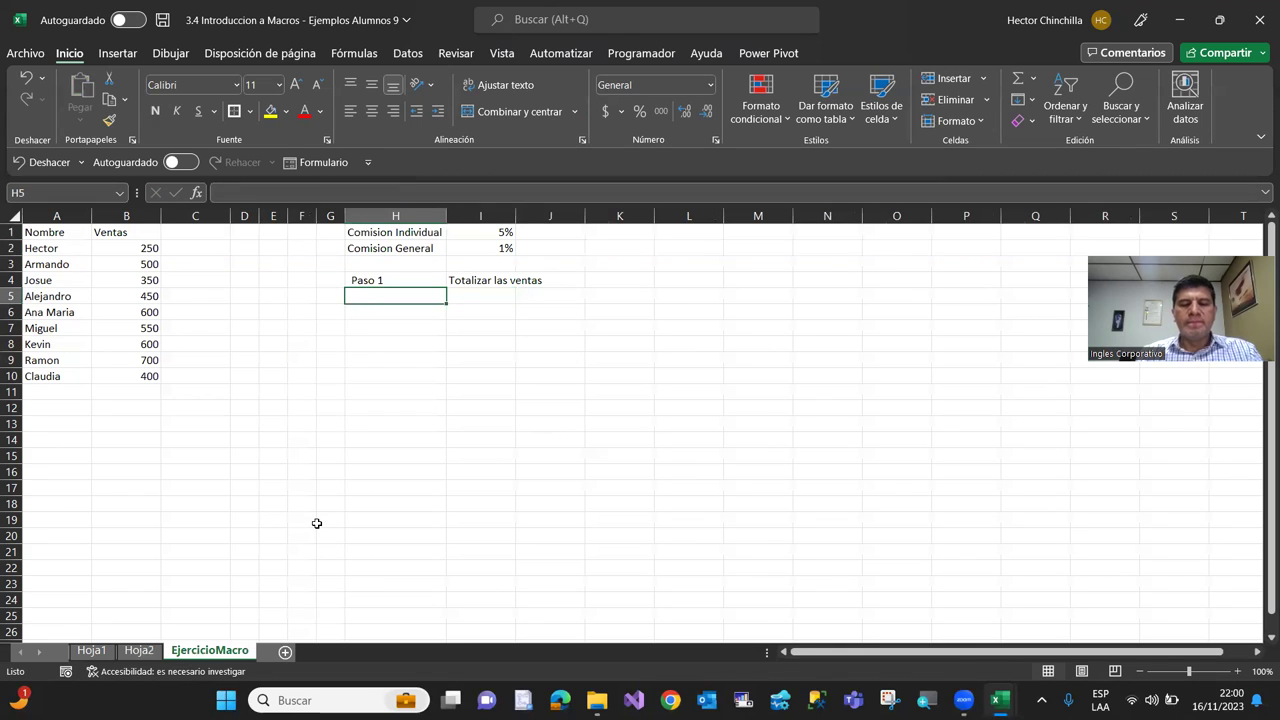
pyautogui.write('Paso ')
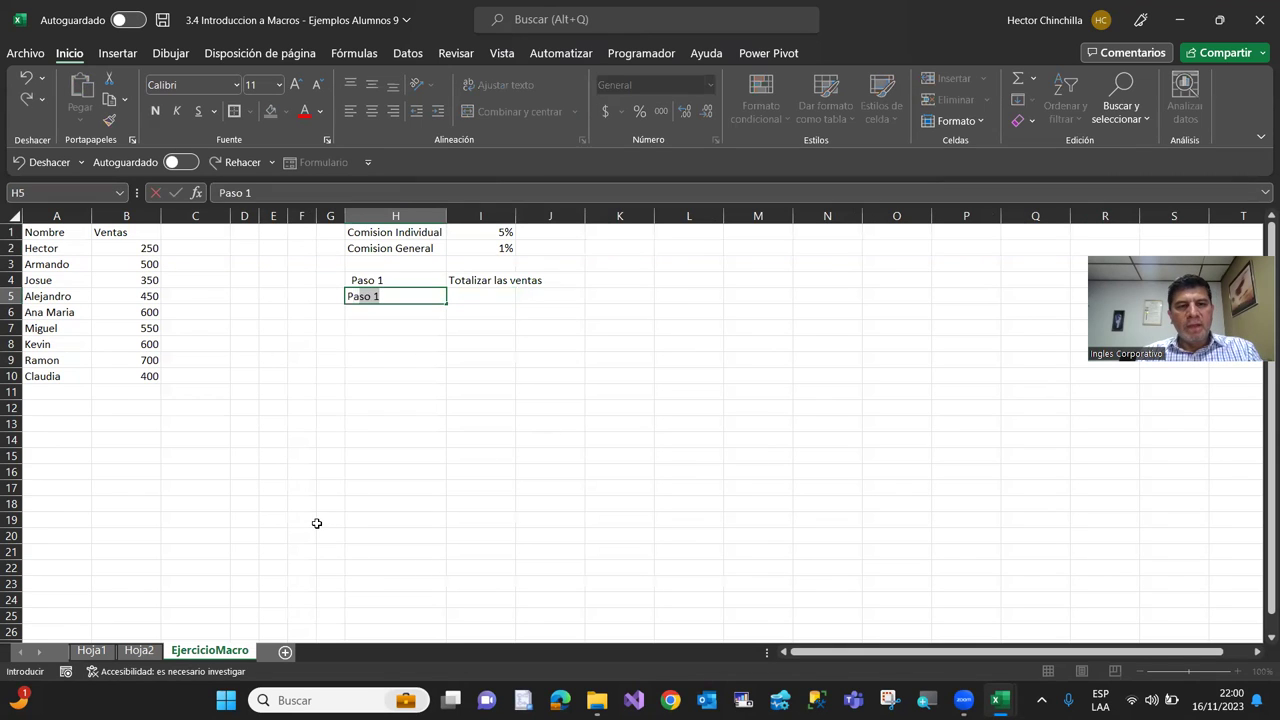
pyautogui.write('2')
pyautogui.press('Return')
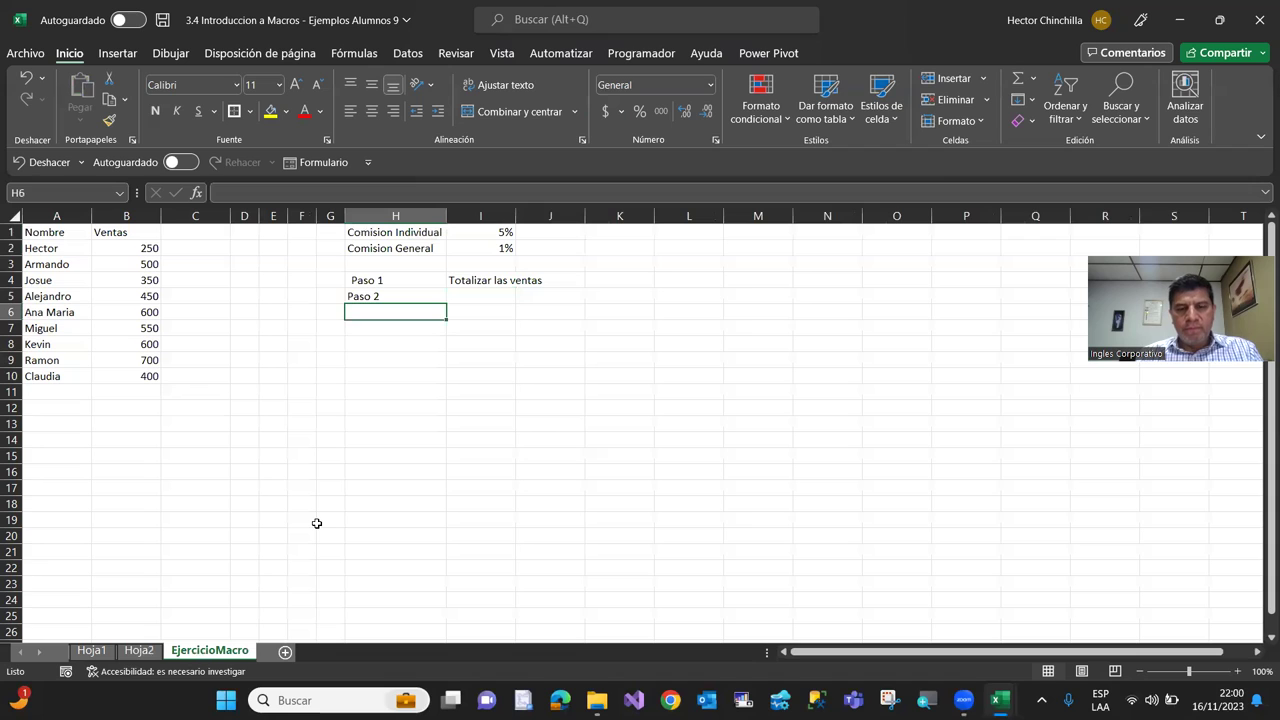
# Enter the description "Poner el rotulo de Comision y negrita" for Paso 2 in cell I5
pyautogui.press('Up')
pyautogui.press('Right')
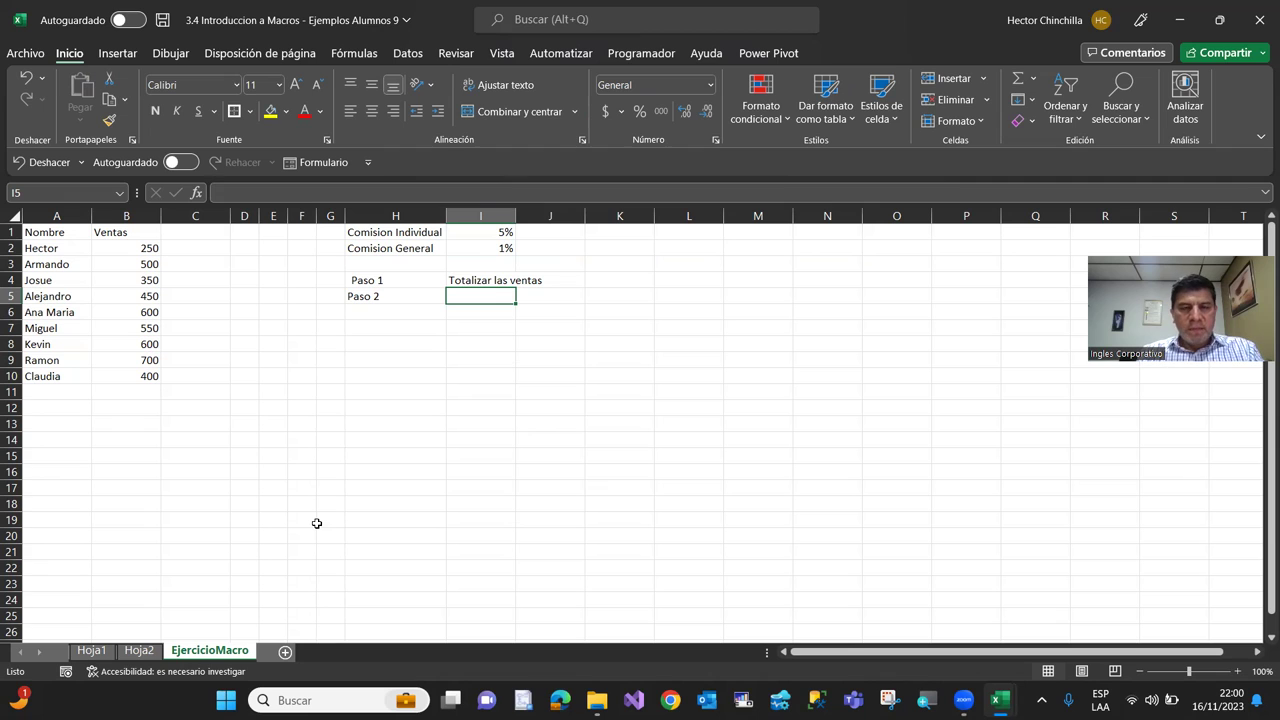
pyautogui.write('Poner')
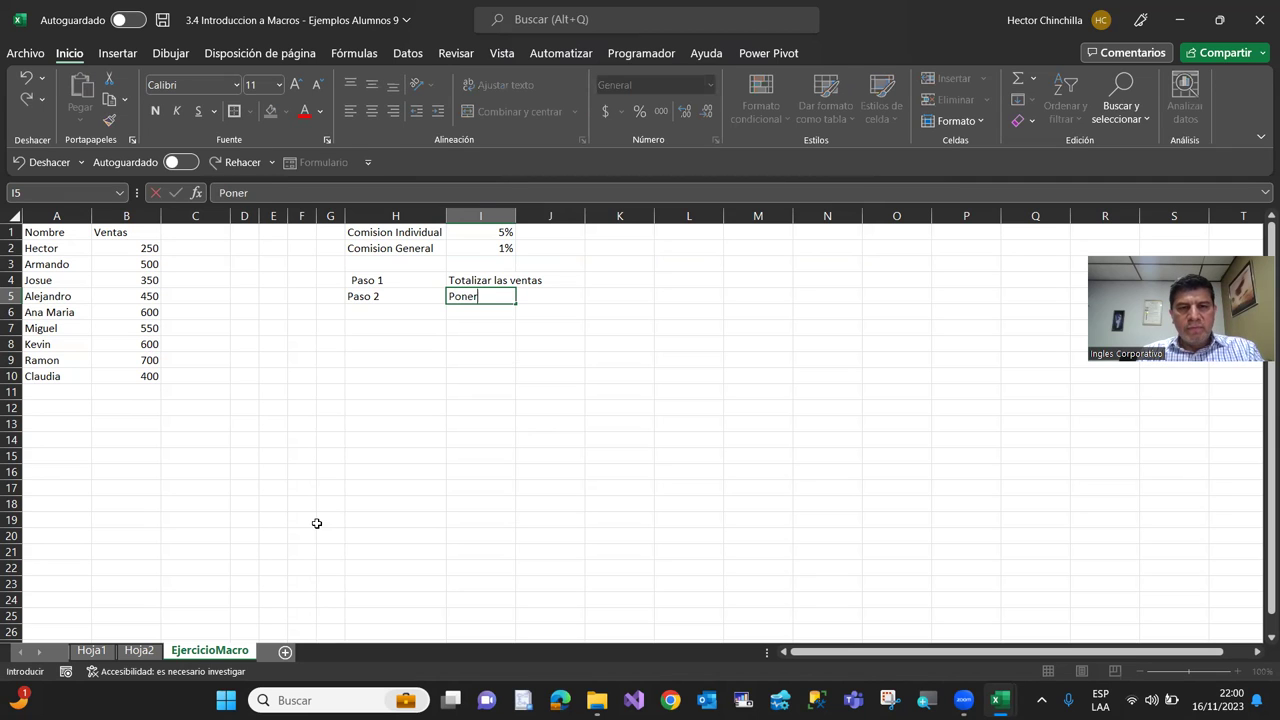
pyautogui.write(' el rotul')
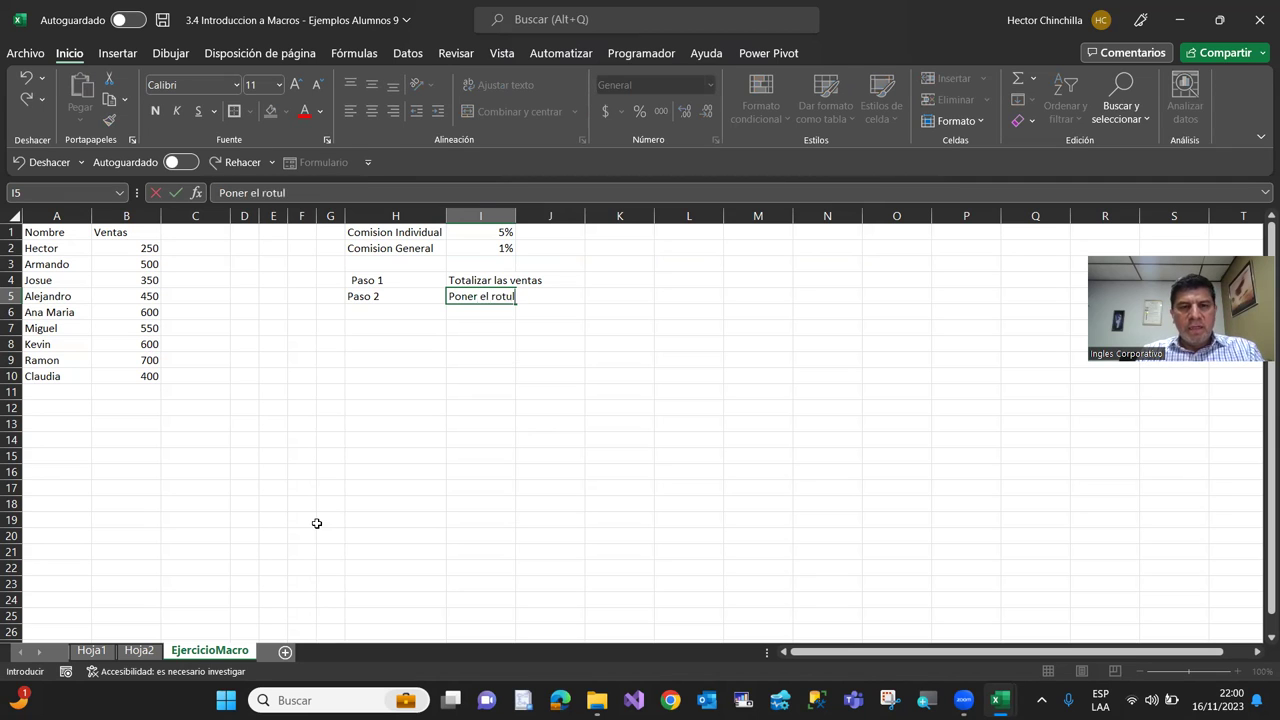
pyautogui.write('o de Coimision')
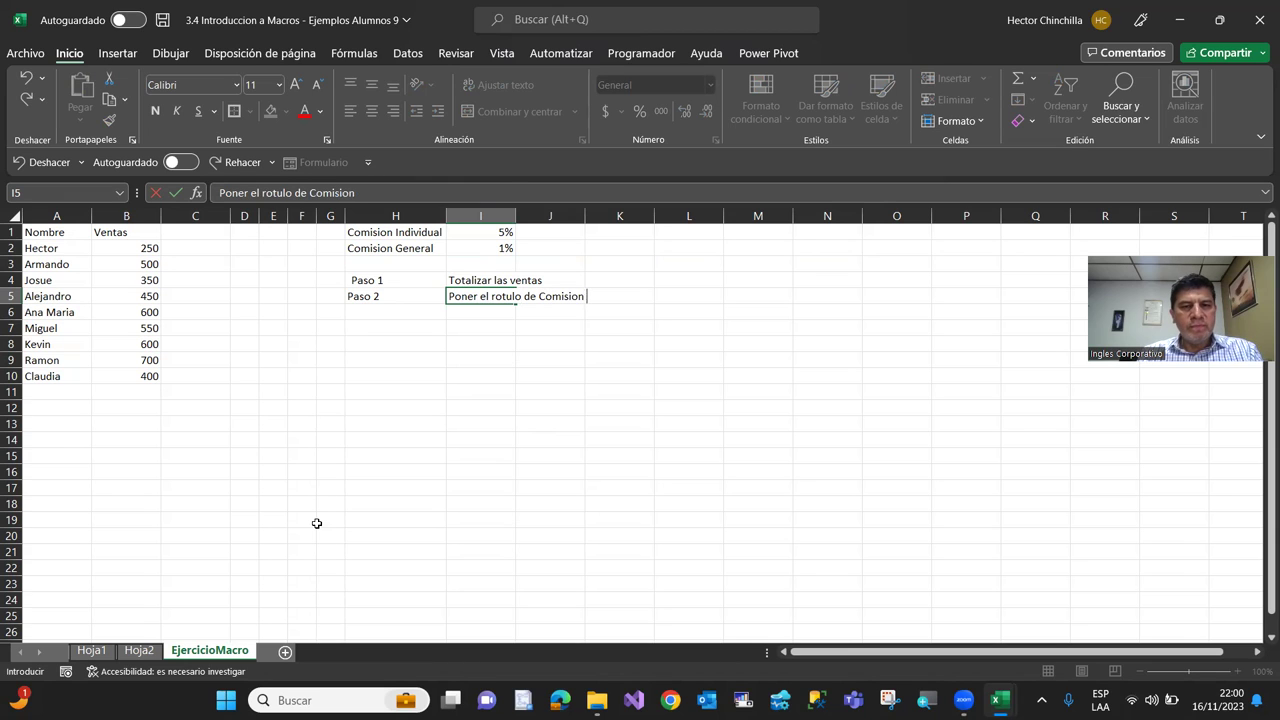
pyautogui.write(' y negrita')
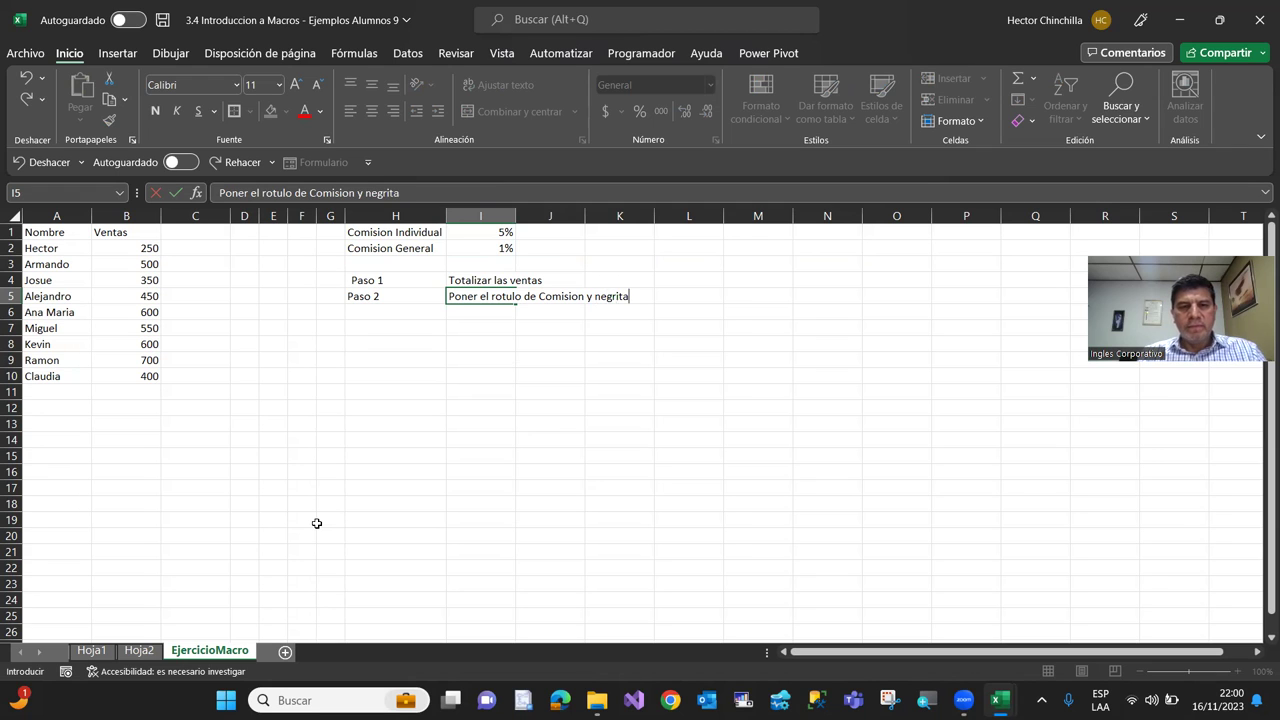
pyautogui.press('Return')
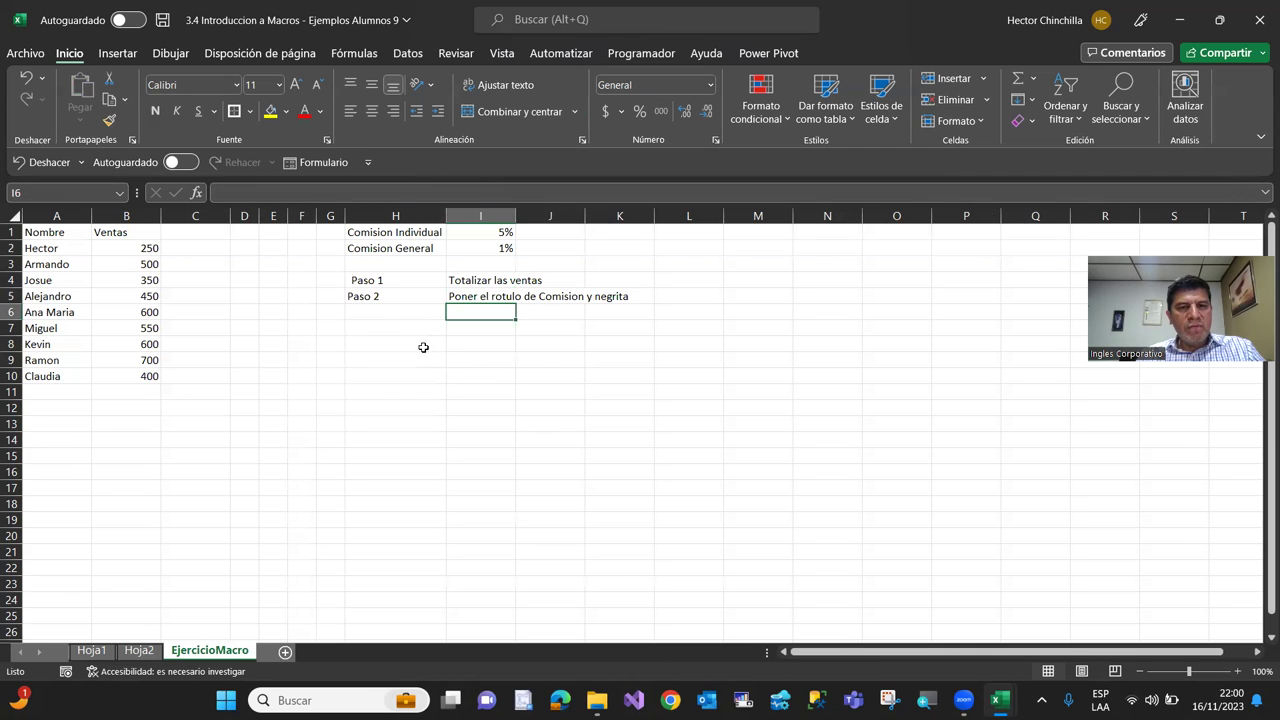
# Enter the label "Paso 3" in cell H6
pyautogui.click(386, 312)
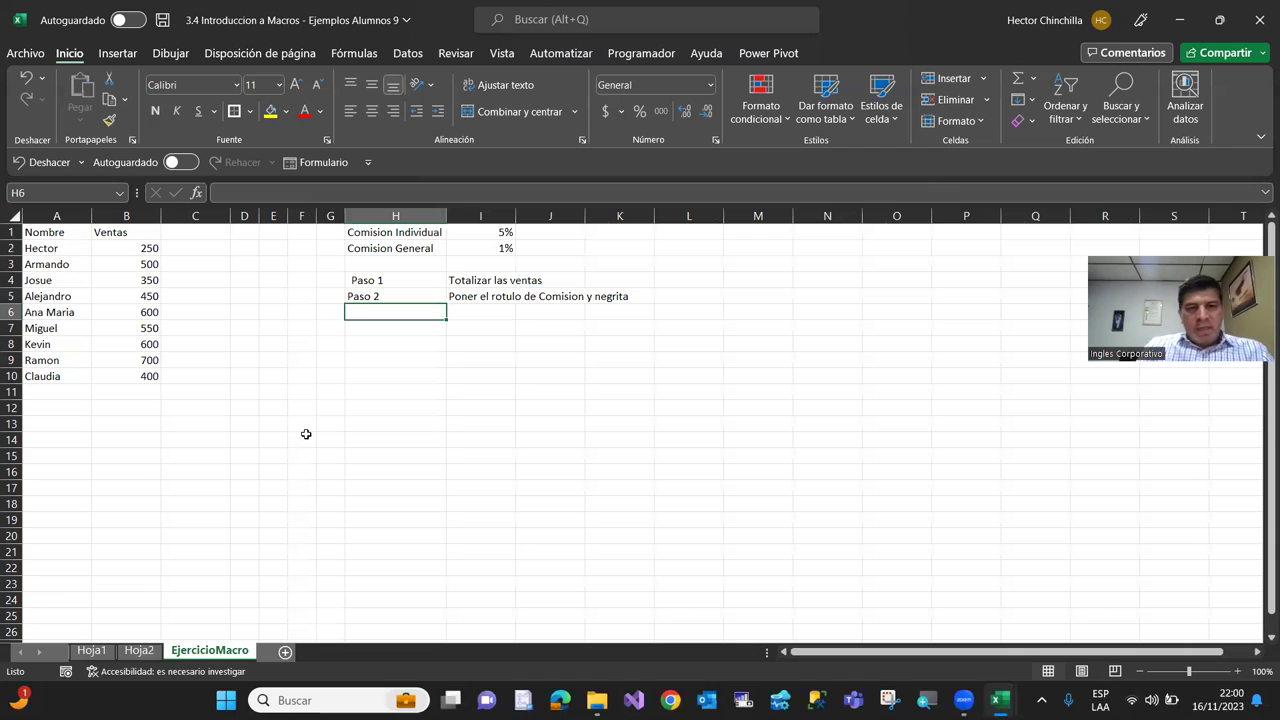
pyautogui.write('Paso 2')
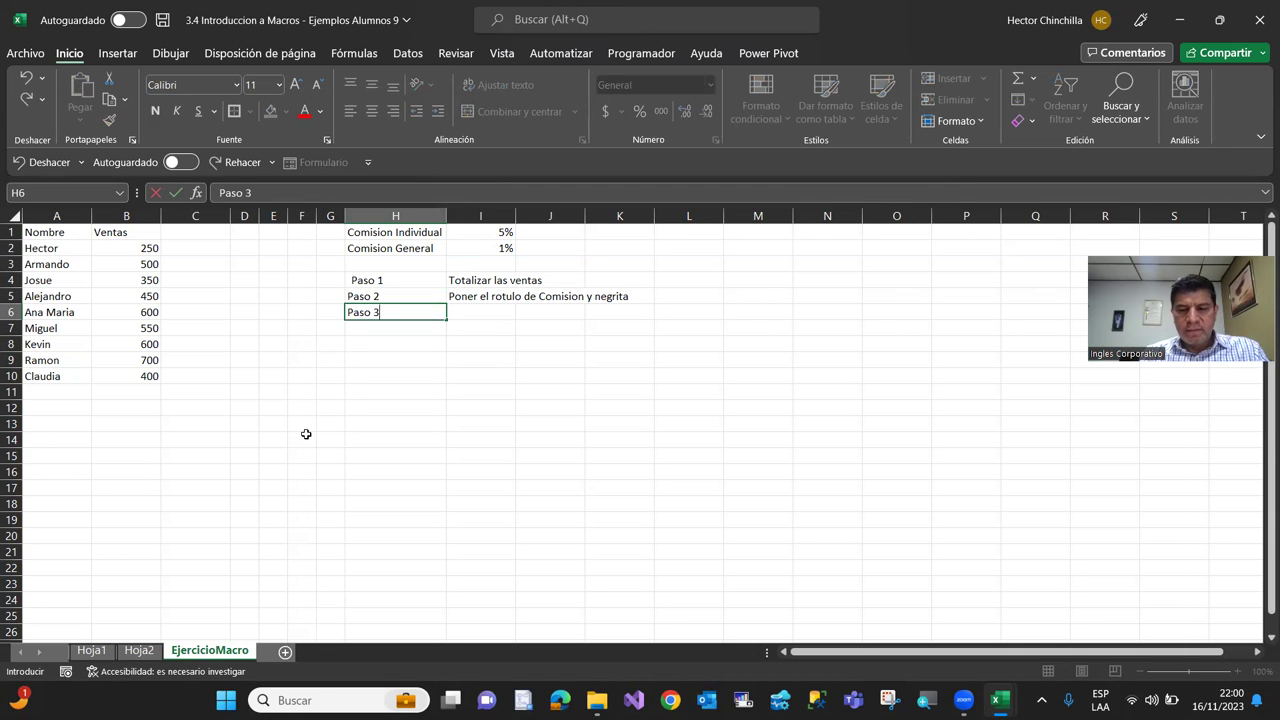
pyautogui.press('Return')
# Enter the description "Construir la Formula de comision" for Paso 3 in cell I6
pyautogui.press('Up')
pyautogui.press('Right')
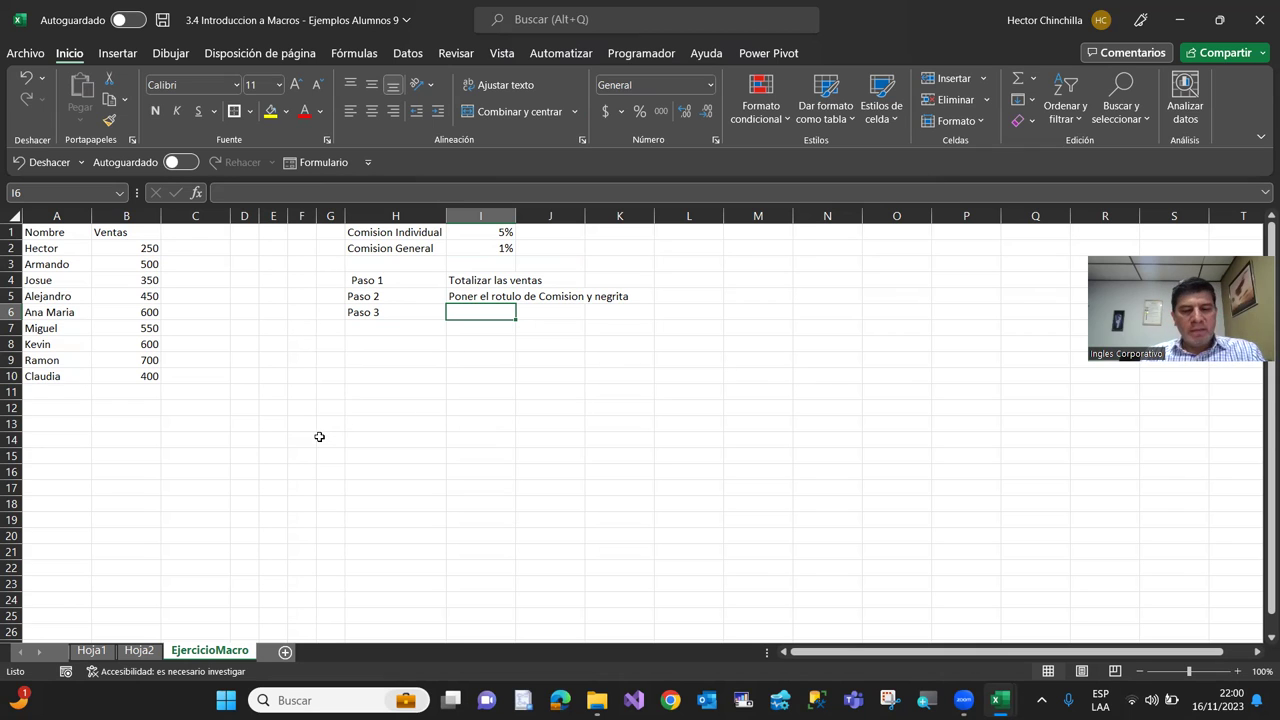
pyautogui.write('Cons')
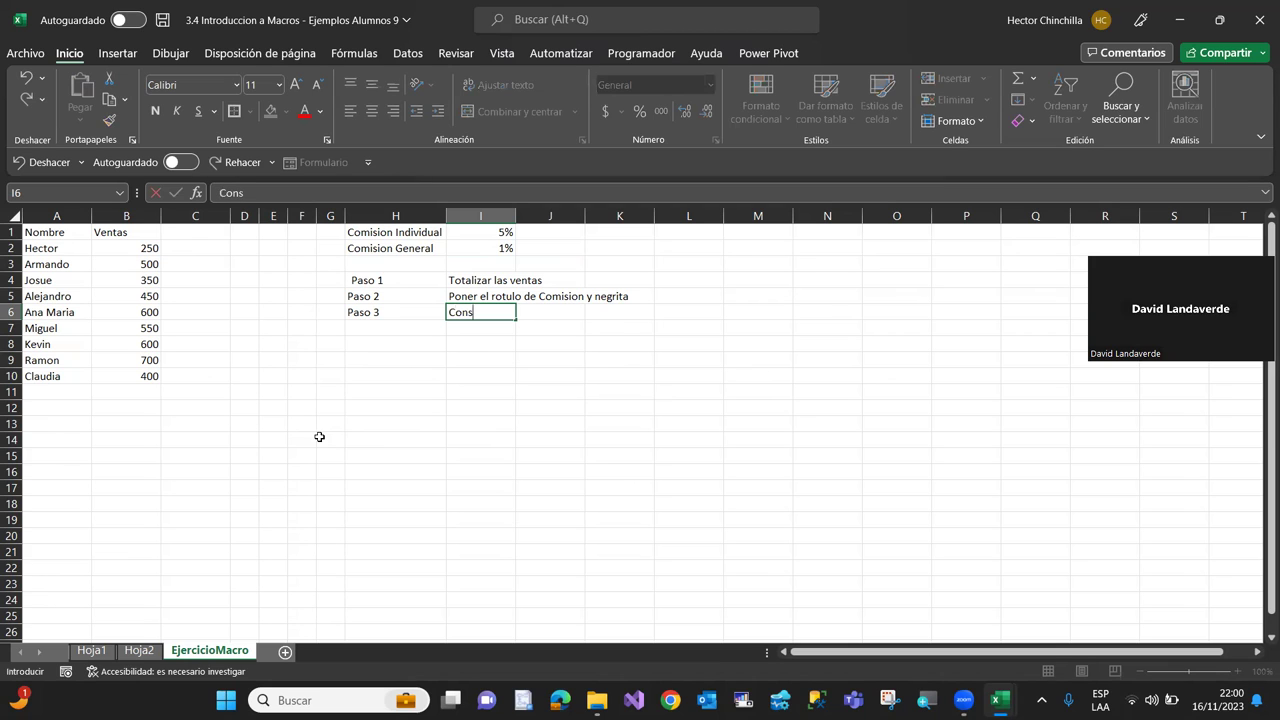
pyautogui.write('truir la')
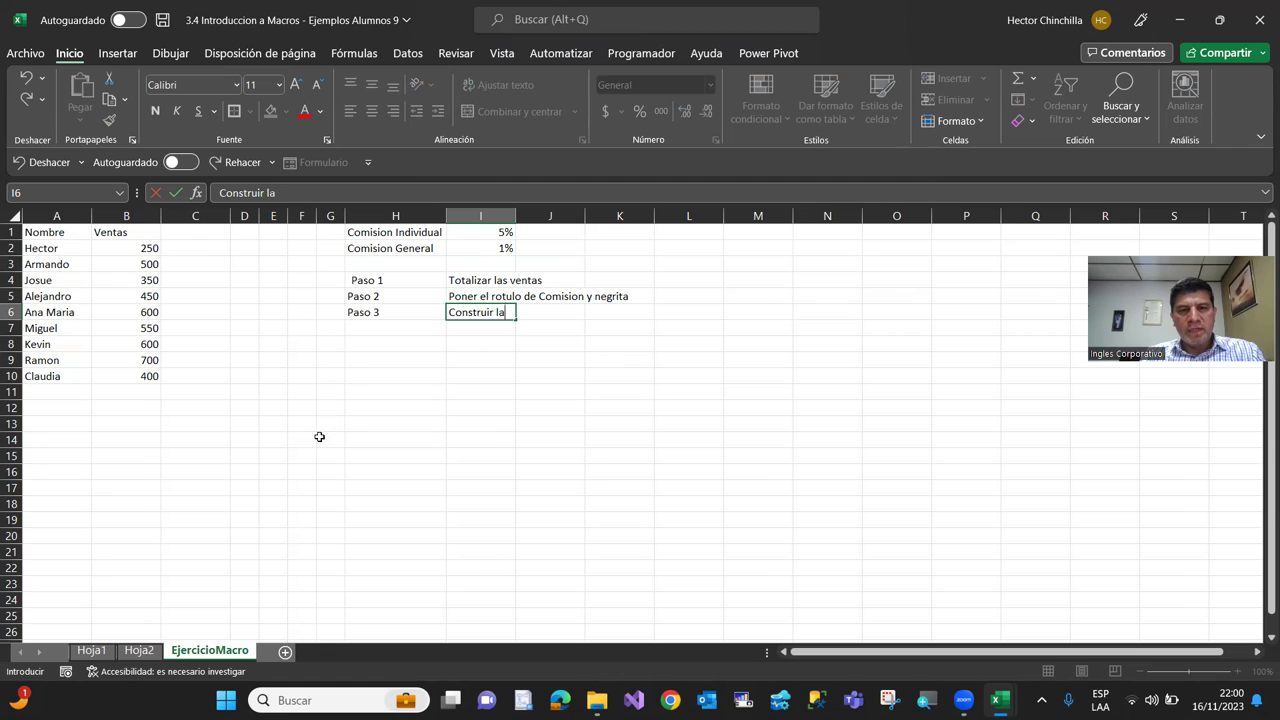
pyautogui.write(' Formula de ')
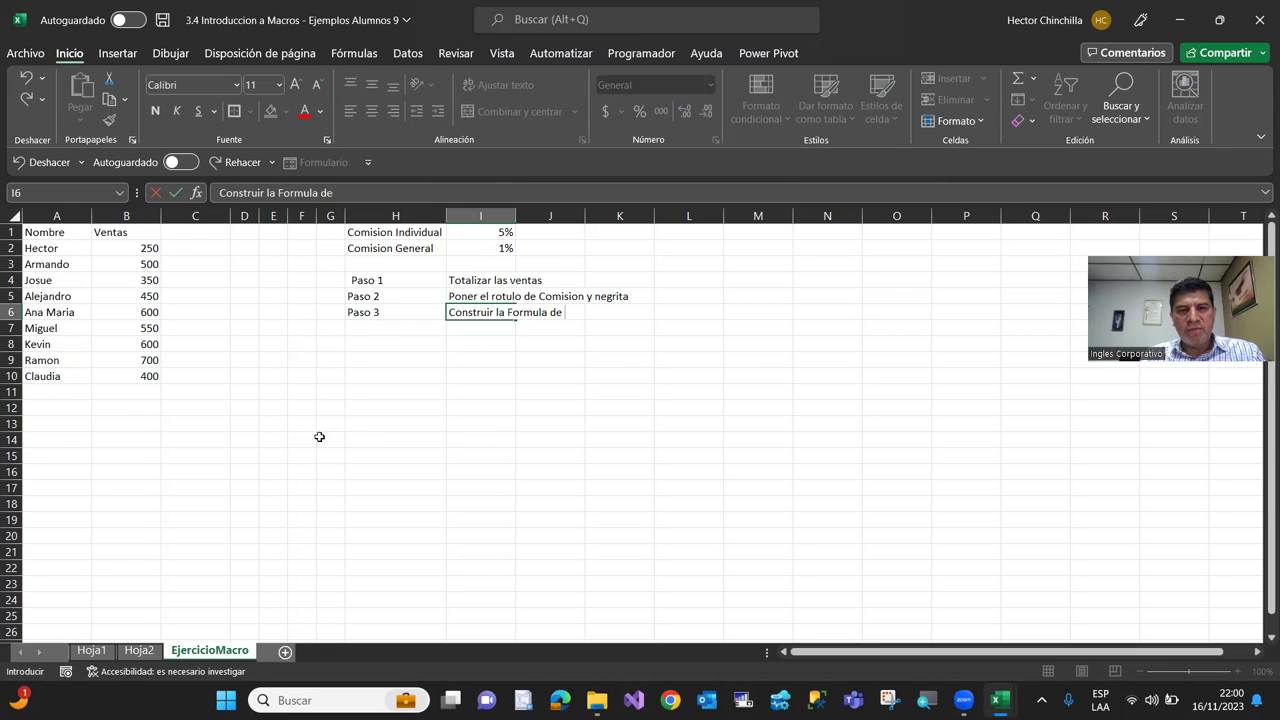
pyautogui.write('comisi')
pyautogui.press('BackSpace')
pyautogui.press('BackSpace')
pyautogui.write('ision')
pyautogui.press('Return')
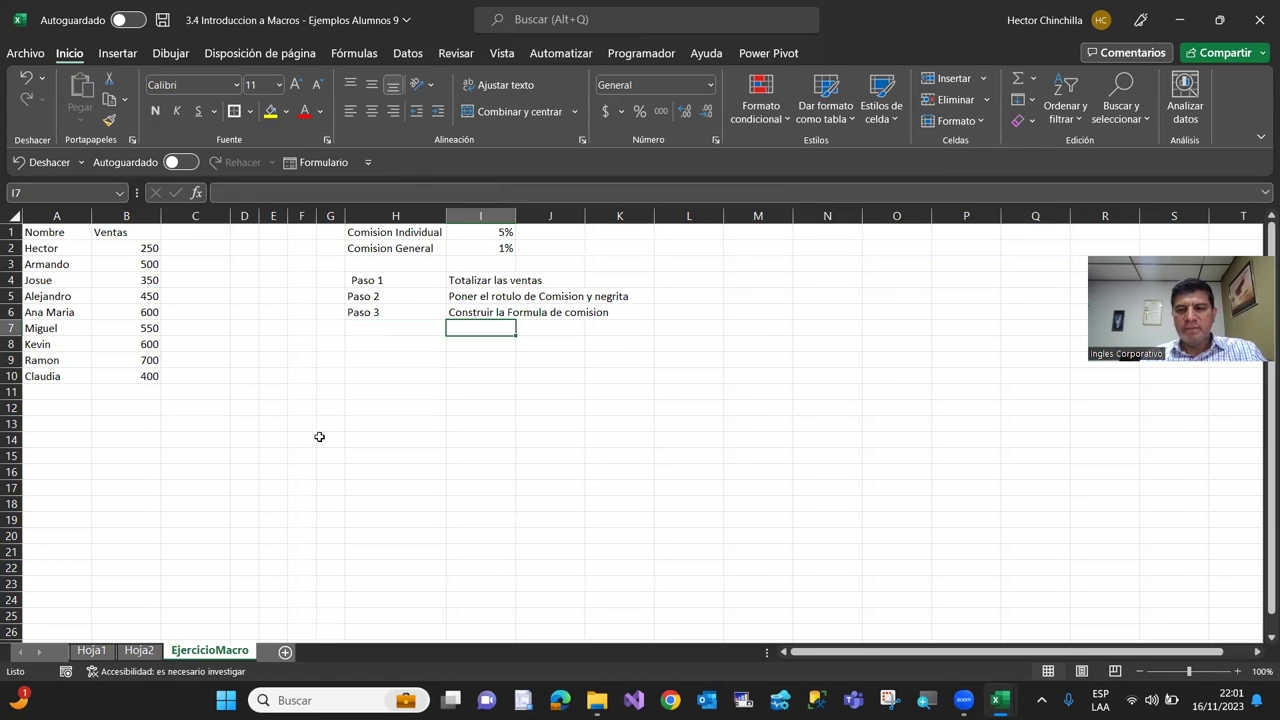
# Enter the label "Paso 4" in cell H7
pyautogui.press('Left')
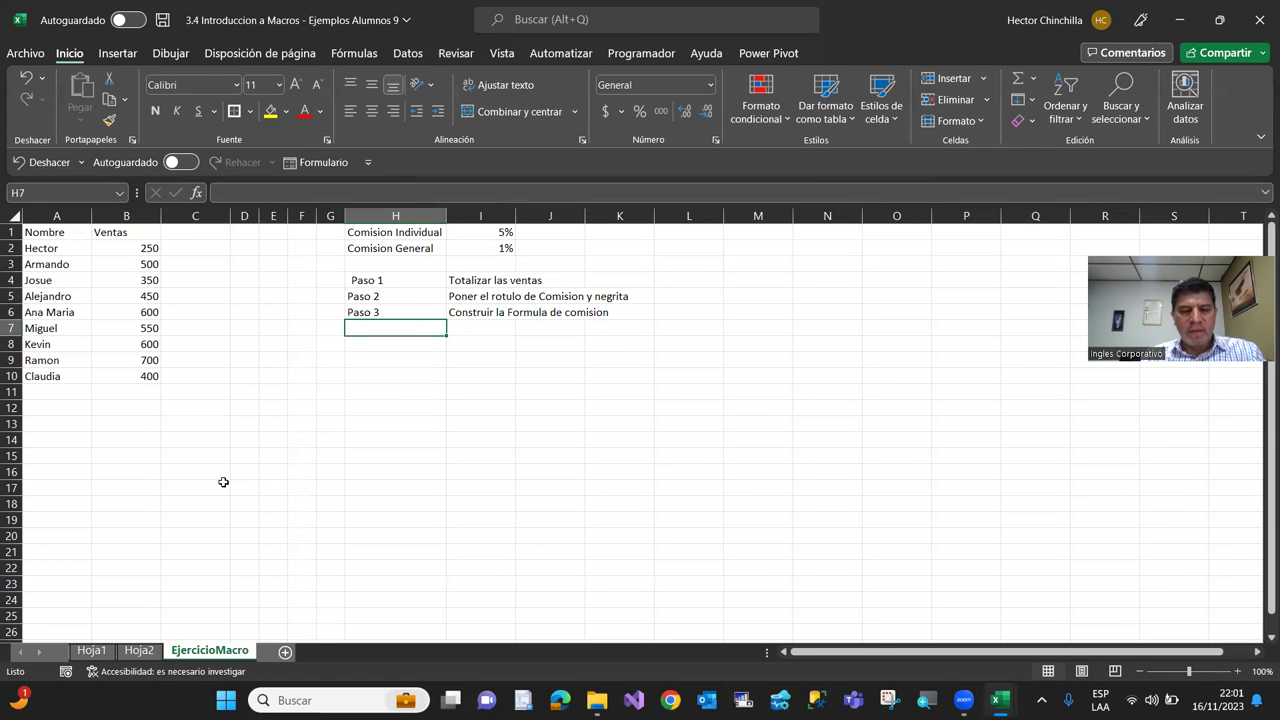
pyautogui.write('Paso 4')
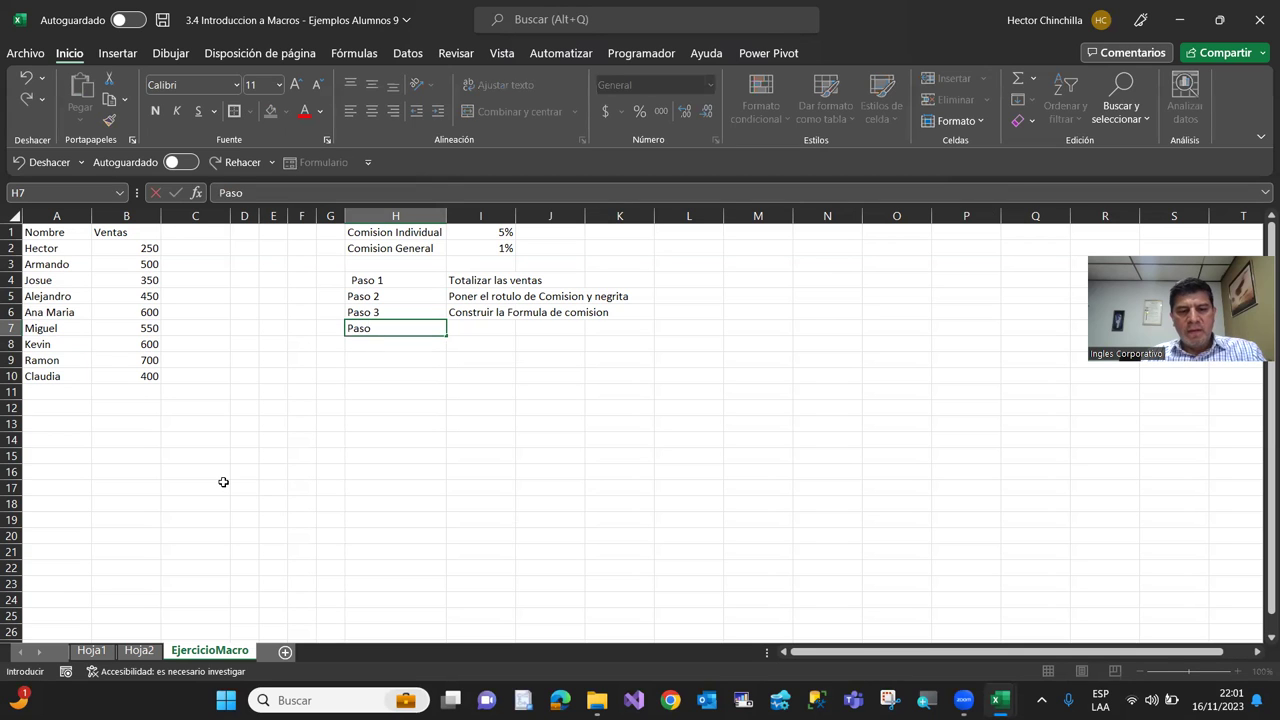
pyautogui.press('Return')
# Enter the description "Copiamos la formula" for Paso 4 in cell I7
pyautogui.press('Up')
pyautogui.press('Right')
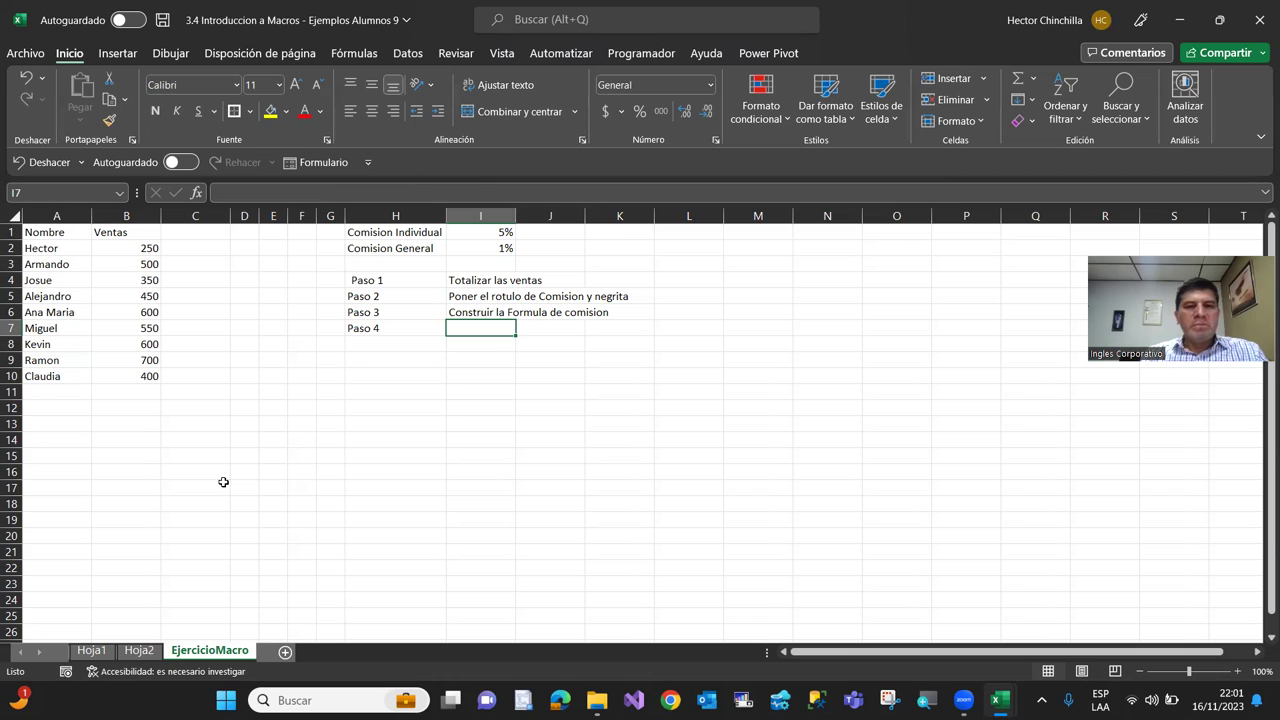
pyautogui.click(178, 248)
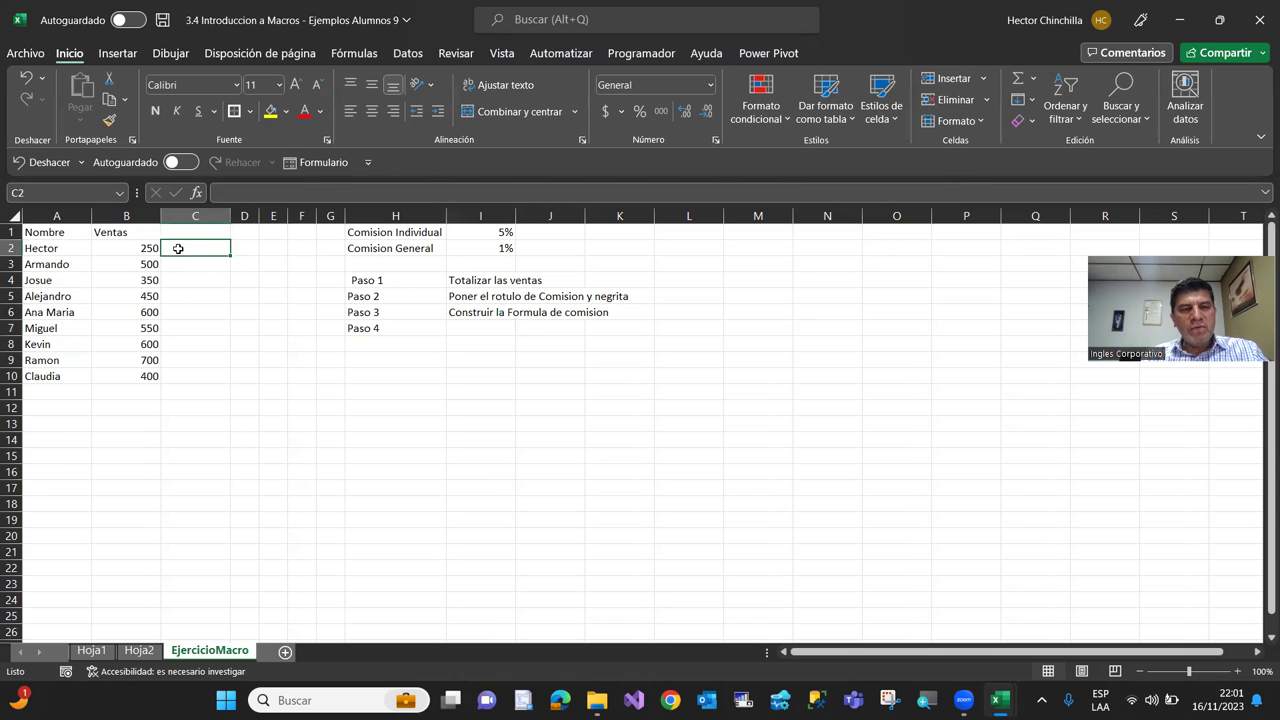
pyautogui.click(459, 328)
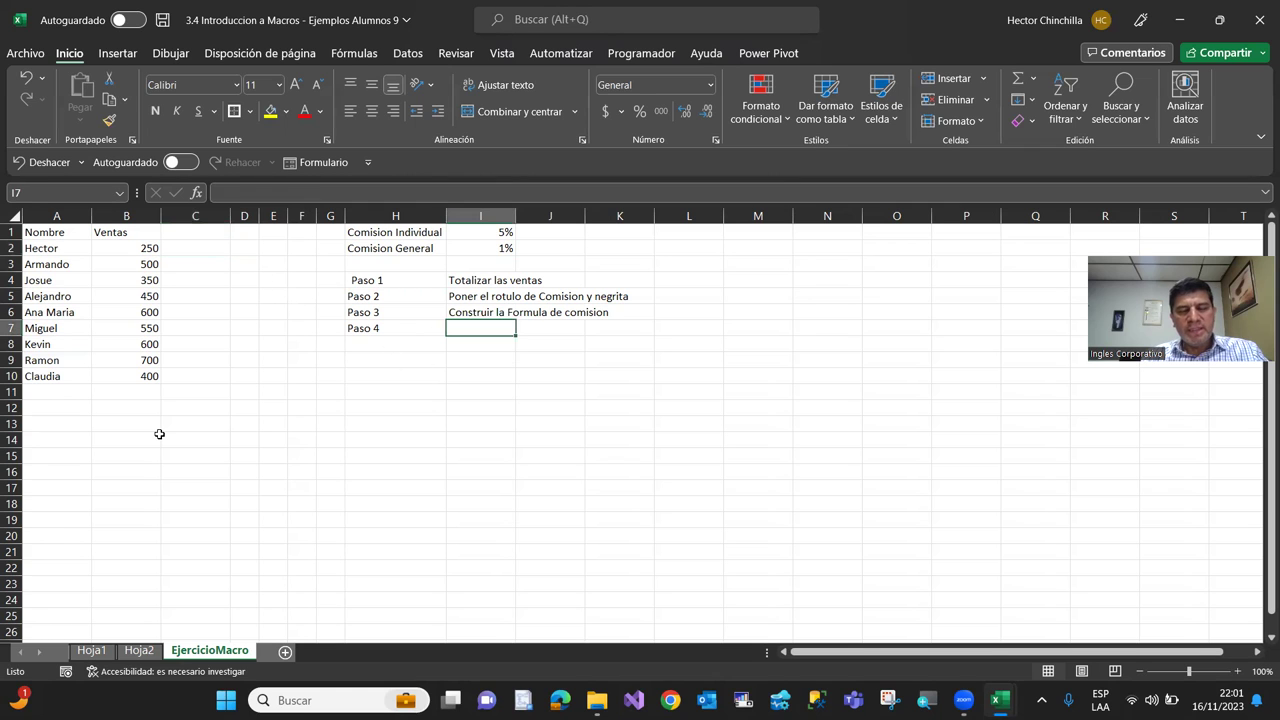
pyautogui.write('Copia')
pyautogui.press('BackSpace')
pyautogui.write('iamos la form')
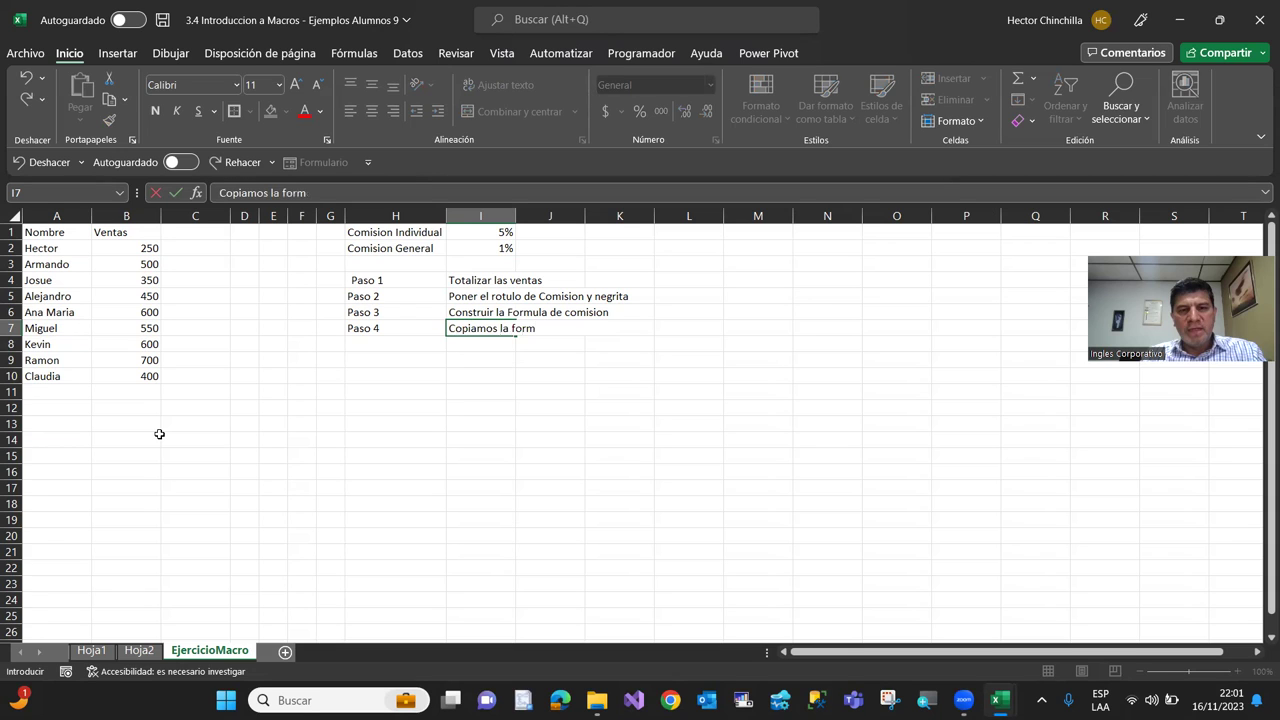
pyautogui.write('ula')
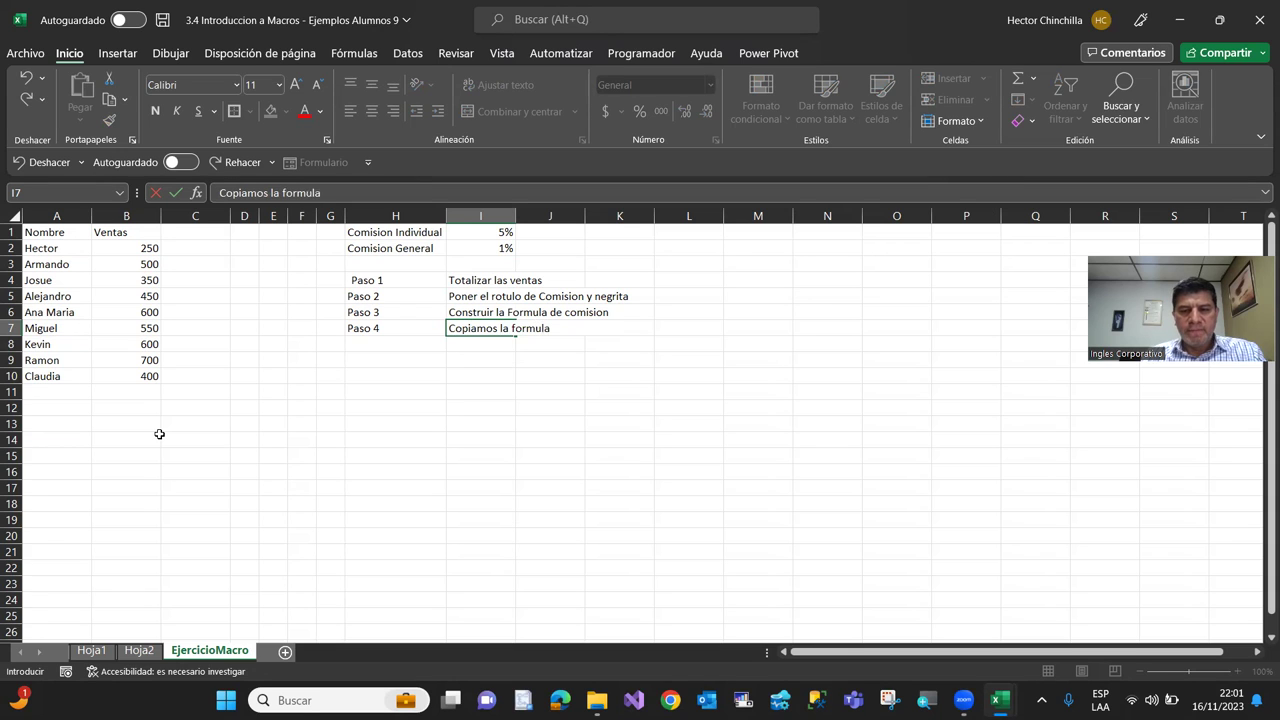
pyautogui.press('Return')
# Enter the label "Paso 5" in cell H8
pyautogui.press('Left')
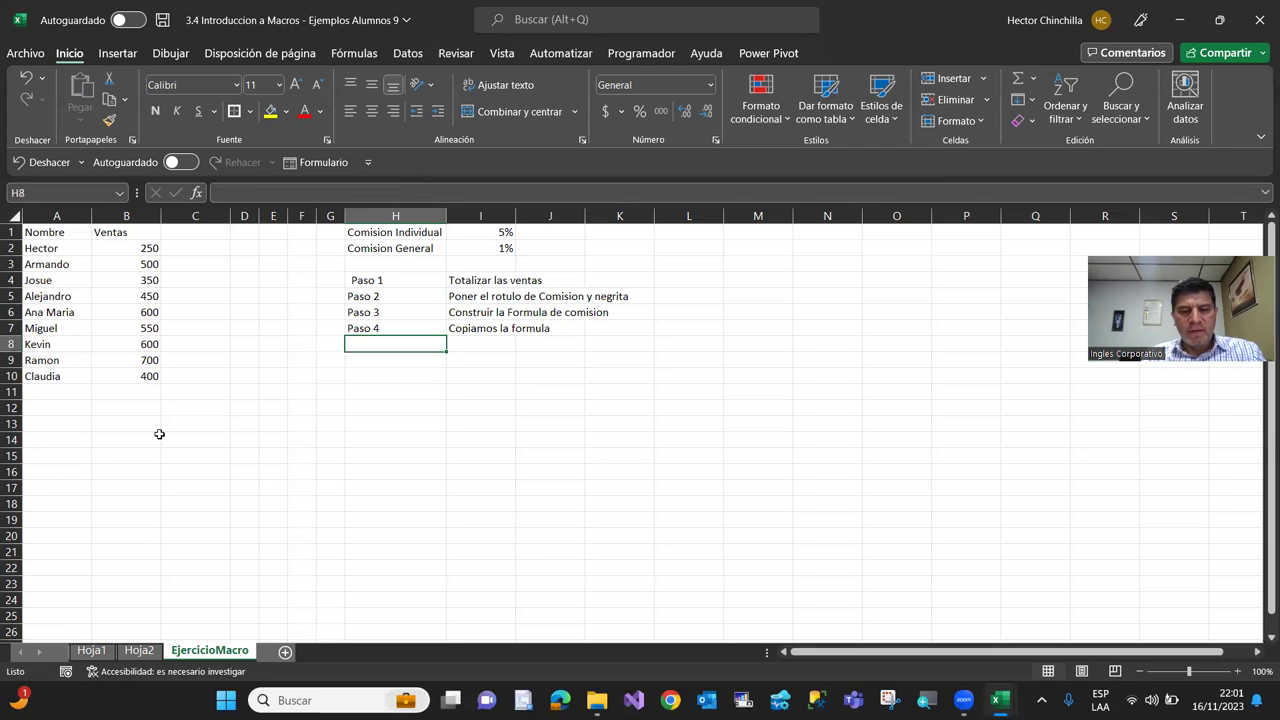
pyautogui.write('Paso 5')
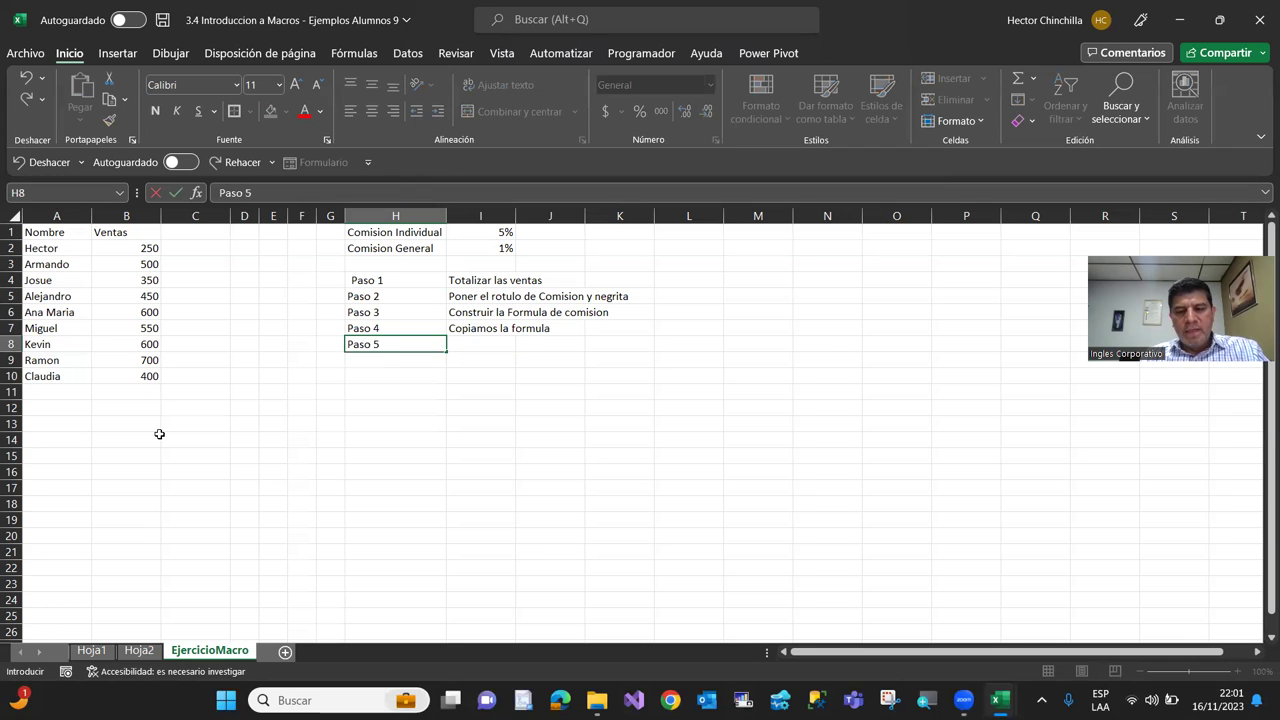
pyautogui.press('Return')
# Enter the description "Totalizar las Comisiones" for Paso 5 in cell I8
pyautogui.press('Up')
pyautogui.press('Right')
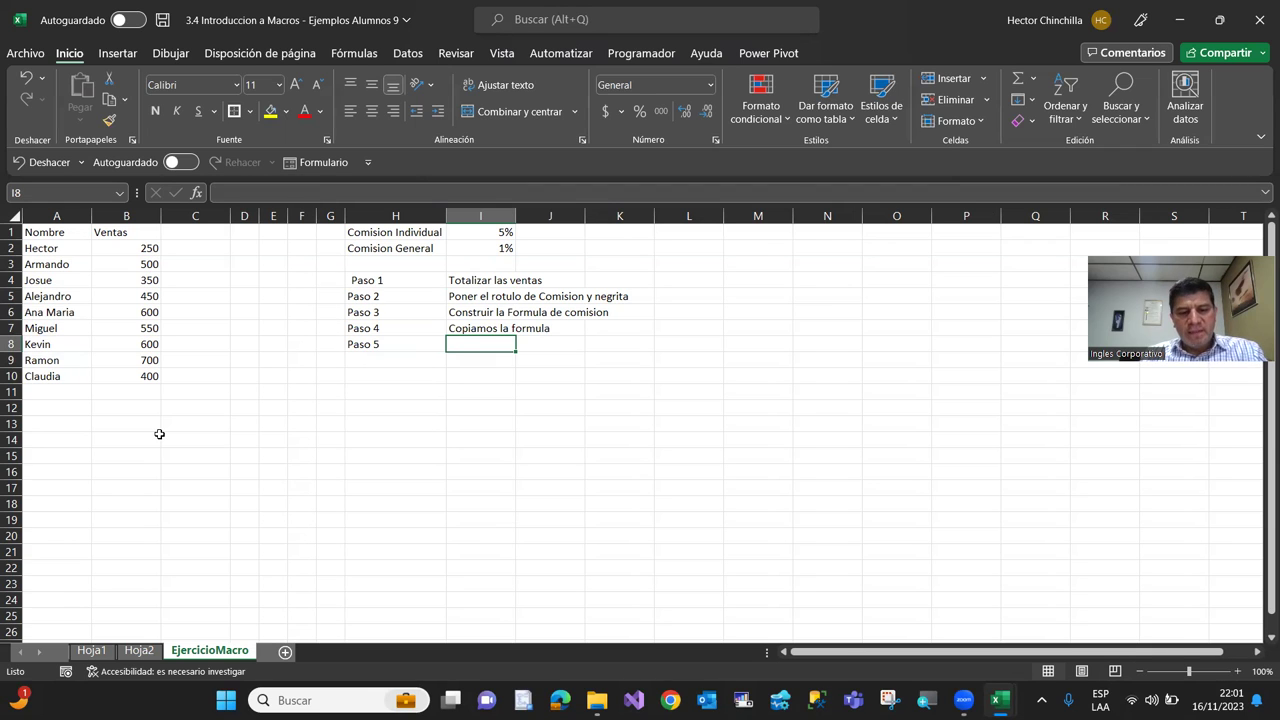
pyautogui.write('Total')
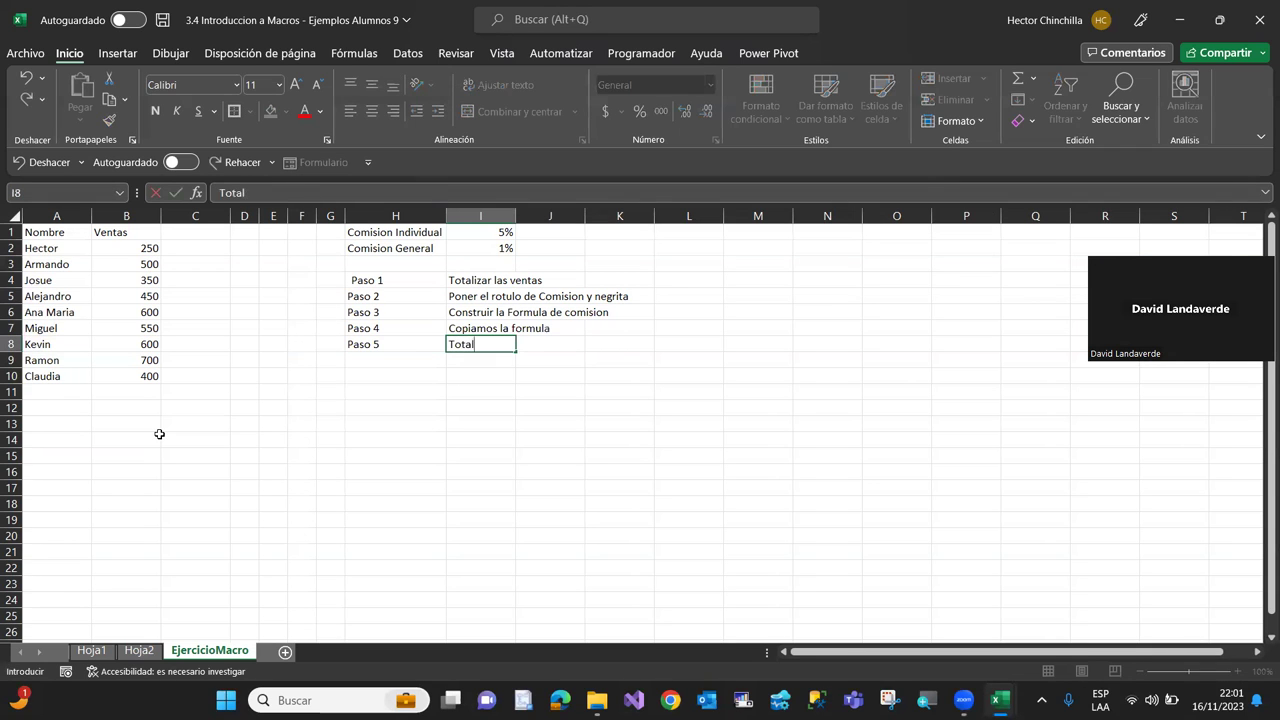
pyautogui.write('izar las Co')
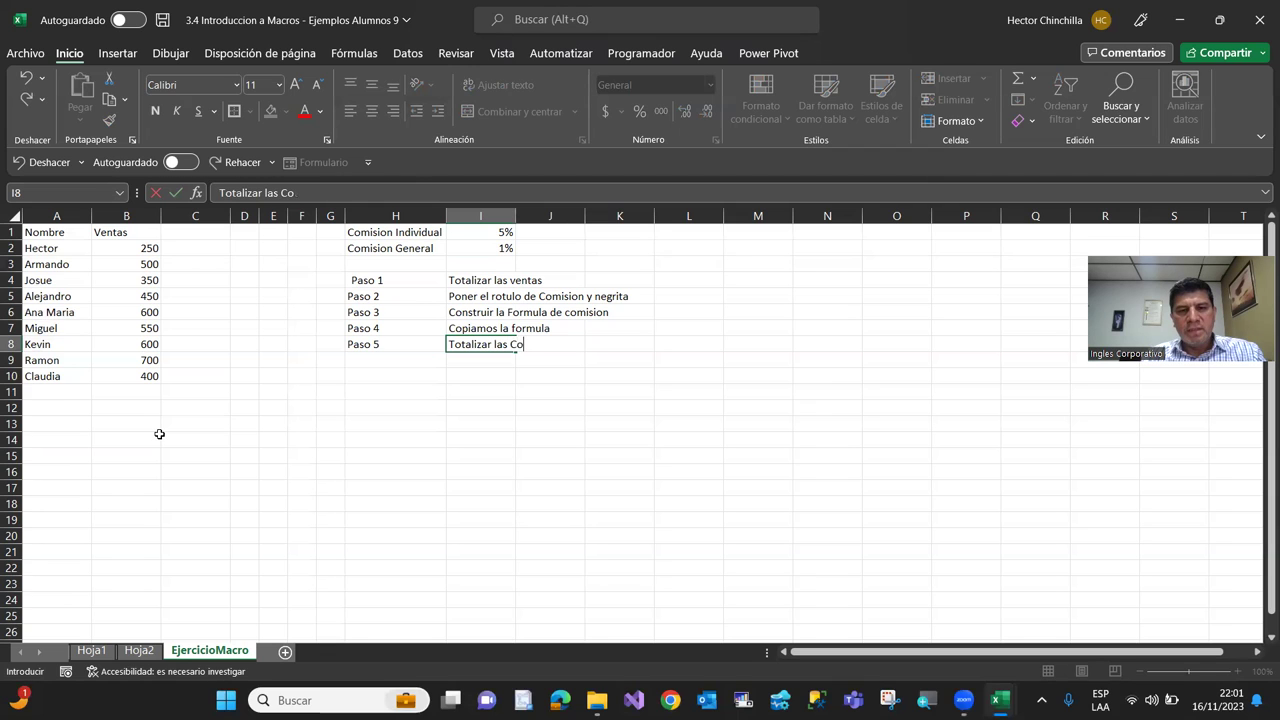
pyautogui.write('misione')
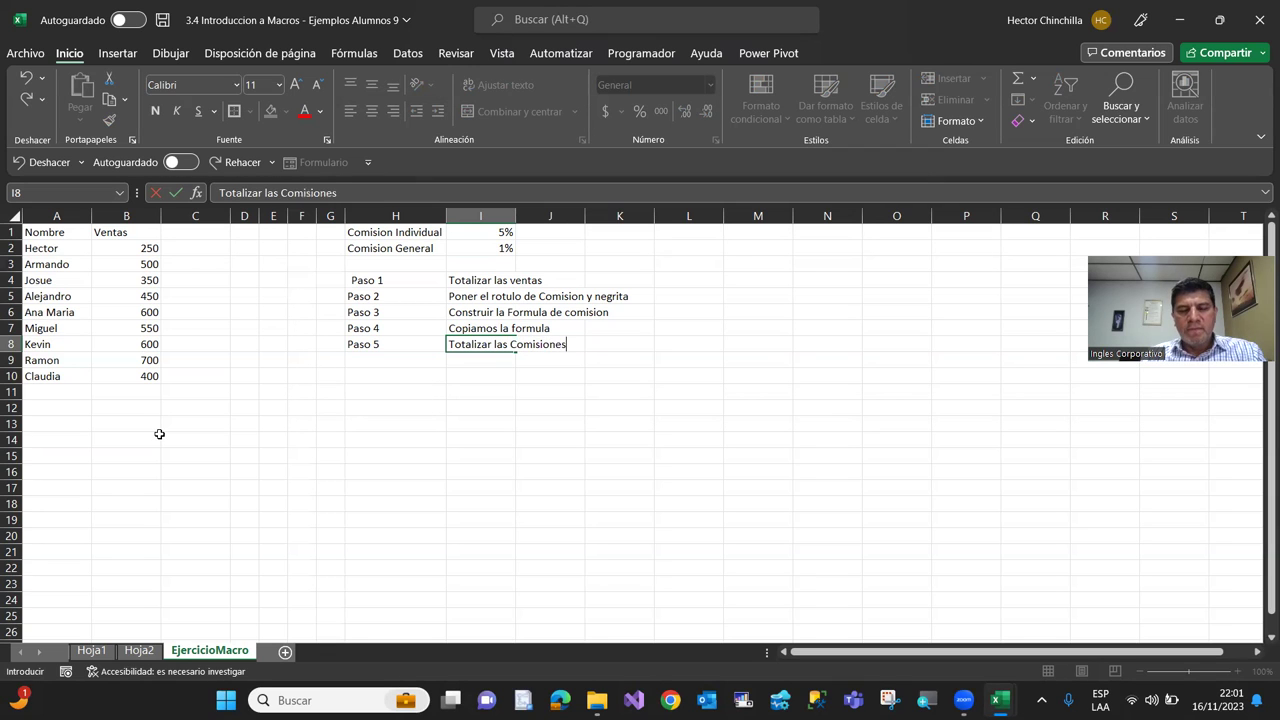
pyautogui.write('s')
pyautogui.press('Return')
# Enter the label "Paso 6" in cell H9 and select cell I9 beside it
pyautogui.write('Paso 6')
pyautogui.press('Return')
pyautogui.press('Up')
pyautogui.press('Right')
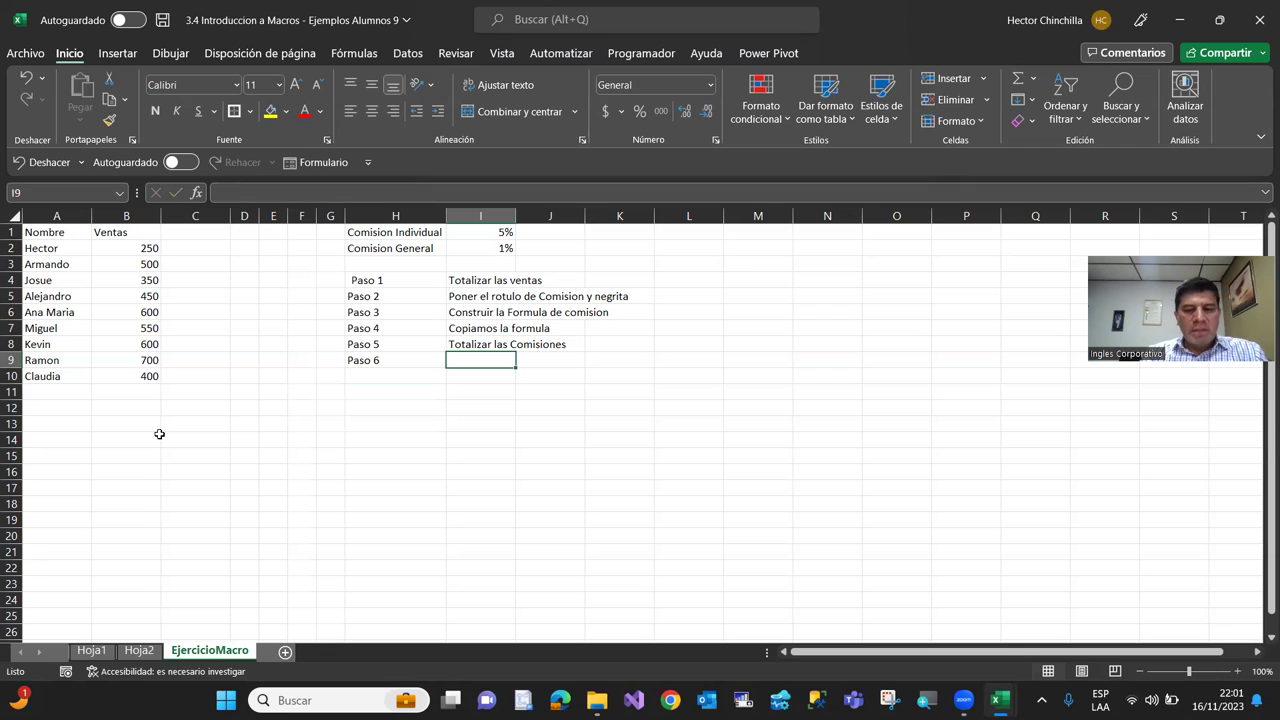
# Enter the description "Poner rotulos de totales y los valores en negrita" for Paso 6 in cell I9
pyautogui.write('Poner rotulos de totales y l')
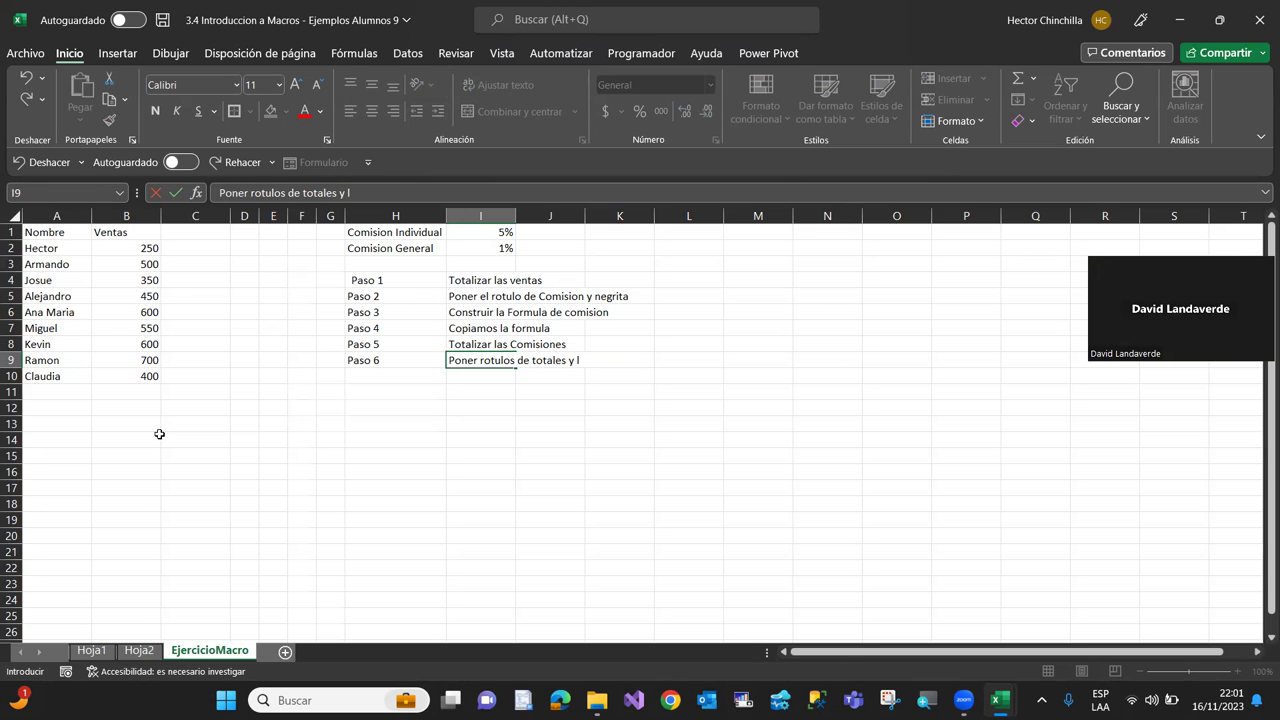
pyautogui.write('os')
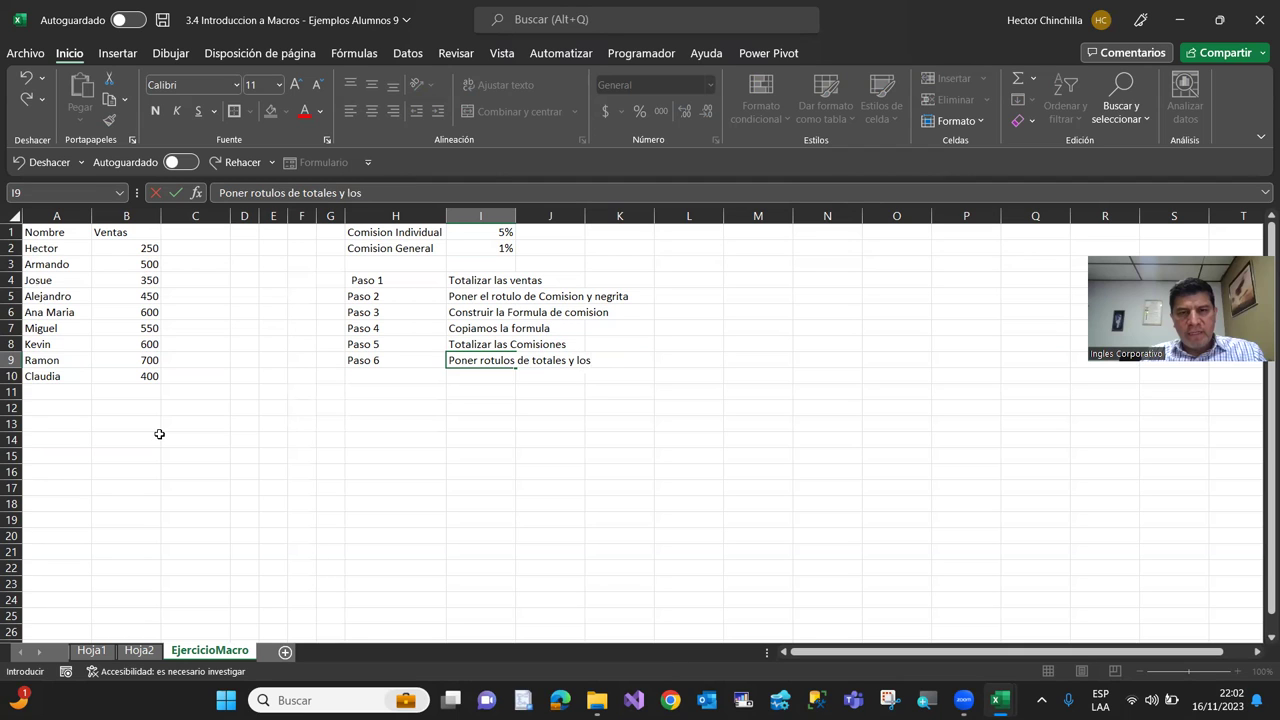
pyautogui.write(' valores enn')
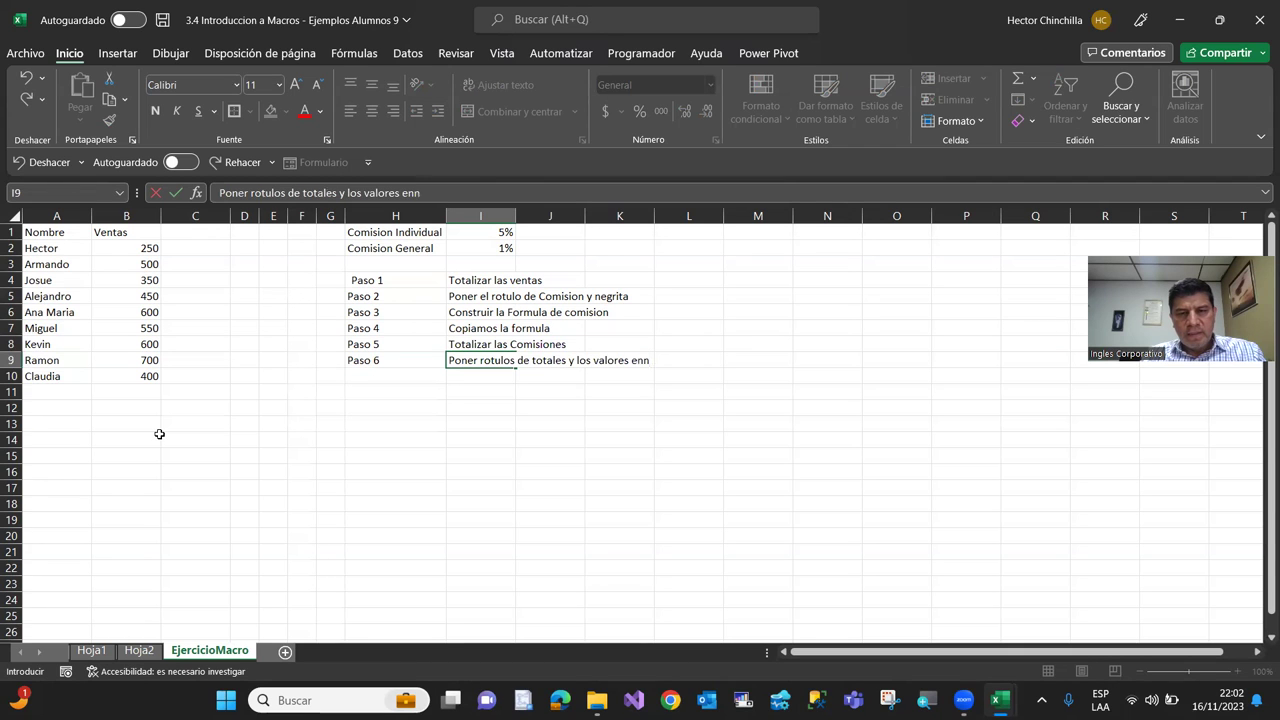
pyautogui.press('BackSpace')
pyautogui.write(' negi')
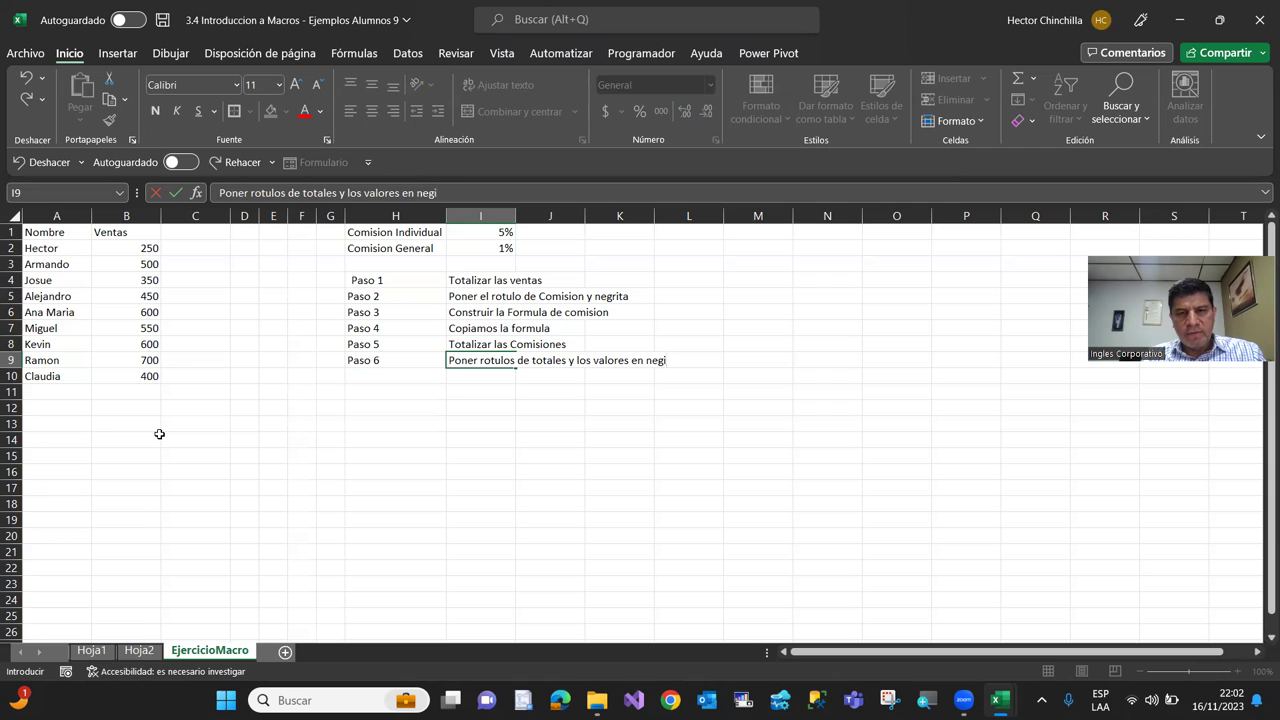
pyautogui.press('BackSpace')
pyautogui.write('rita')
pyautogui.press('Return')
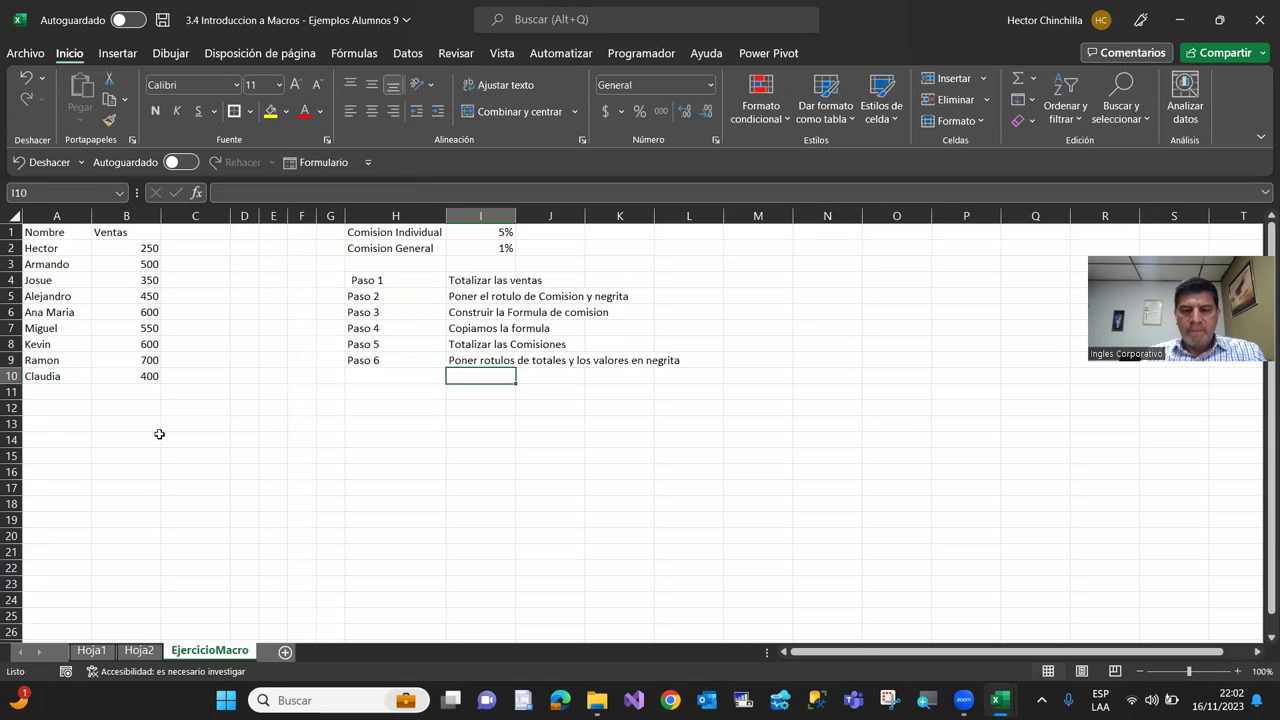
# Enter the label "Paso 7" in cell H10
pyautogui.press('Left')
pyautogui.write('Pa')
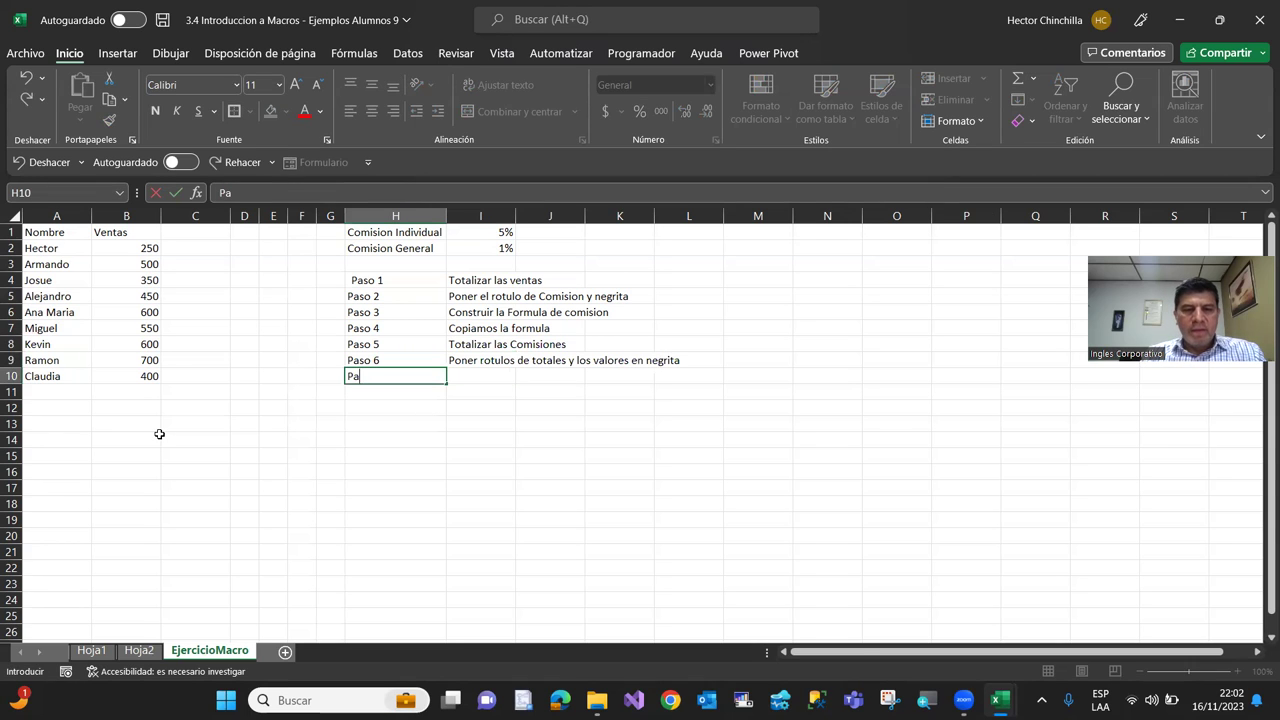
pyautogui.write('so 7')
pyautogui.press('Return')
# Enter the description "Poner formato Monetario a los valores" for Paso 7 in cell I10
pyautogui.press('Up')
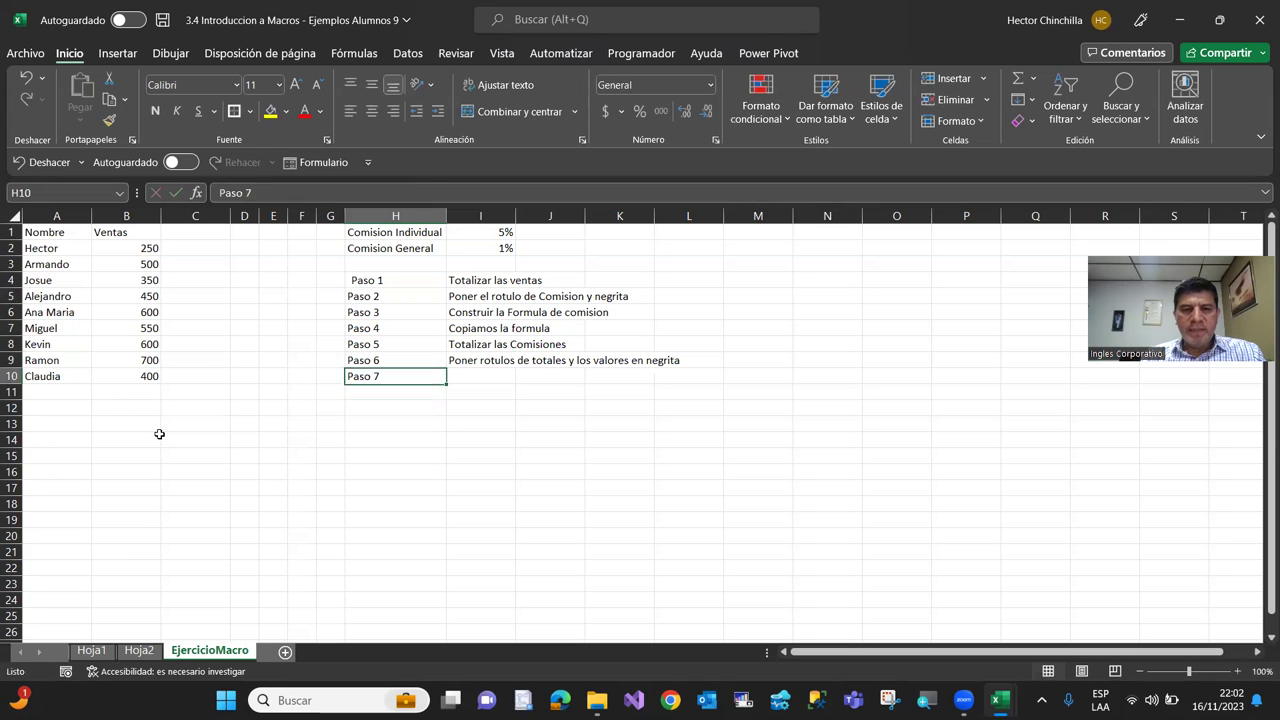
pyautogui.press('Right')
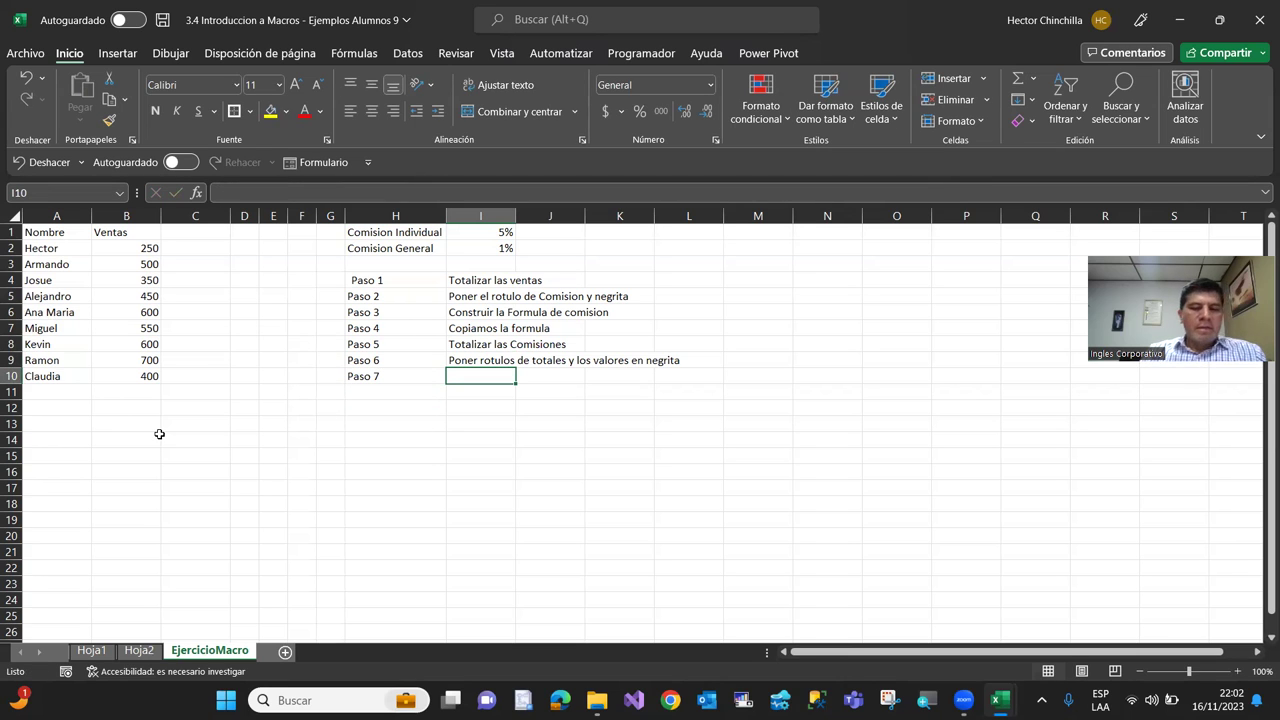
pyautogui.write('Poner formato de')
pyautogui.press('BackSpace')
pyautogui.press('BackSpace')
pyautogui.press('BackSpace')
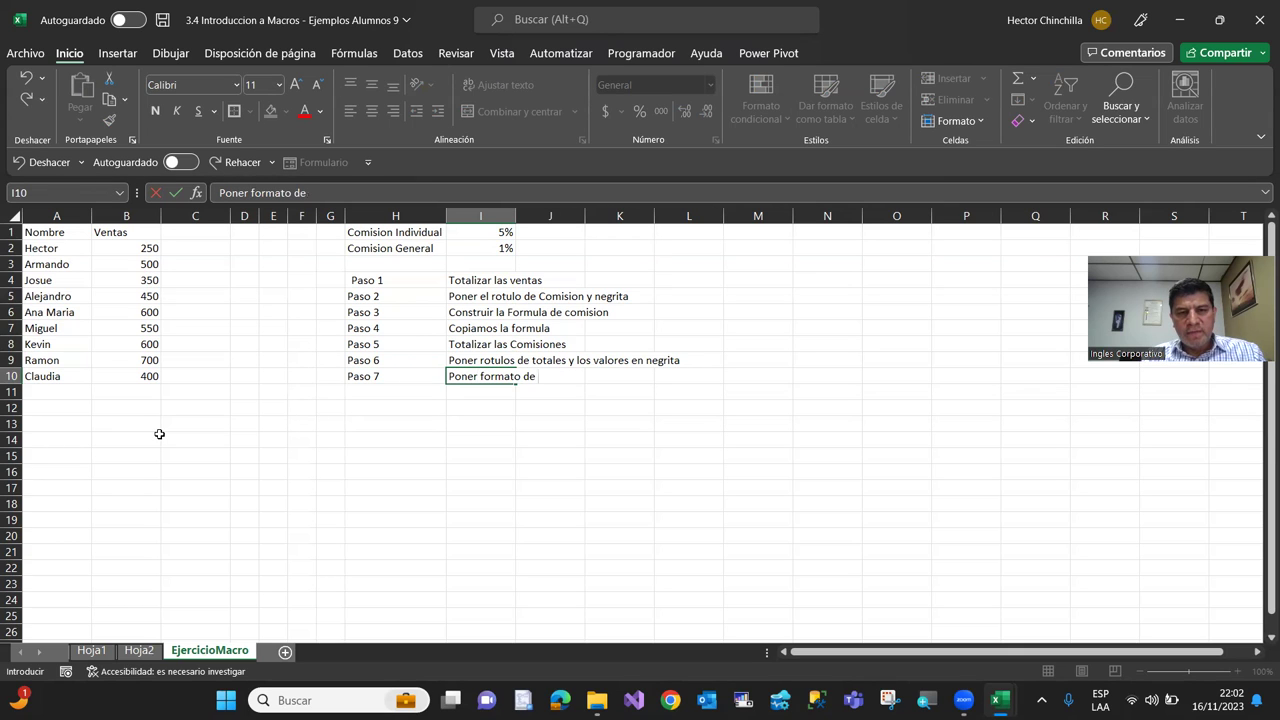
pyautogui.write('Monetario')
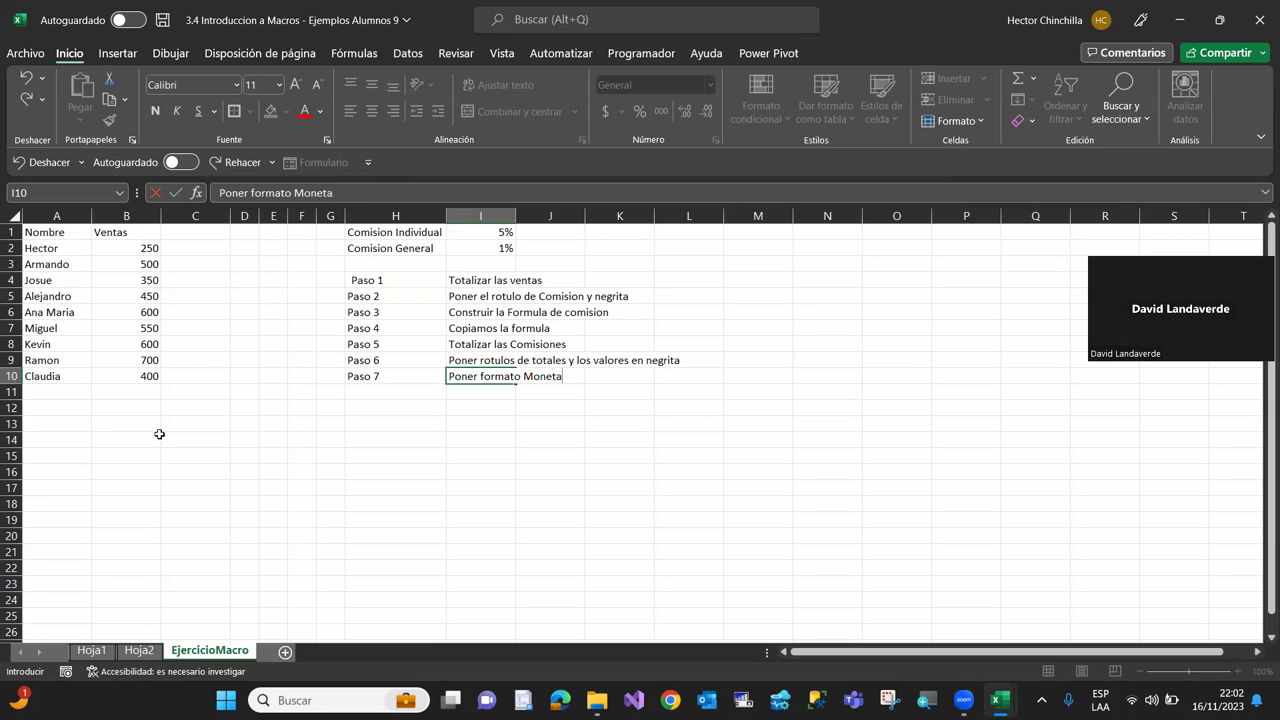
pyautogui.write('os valores')
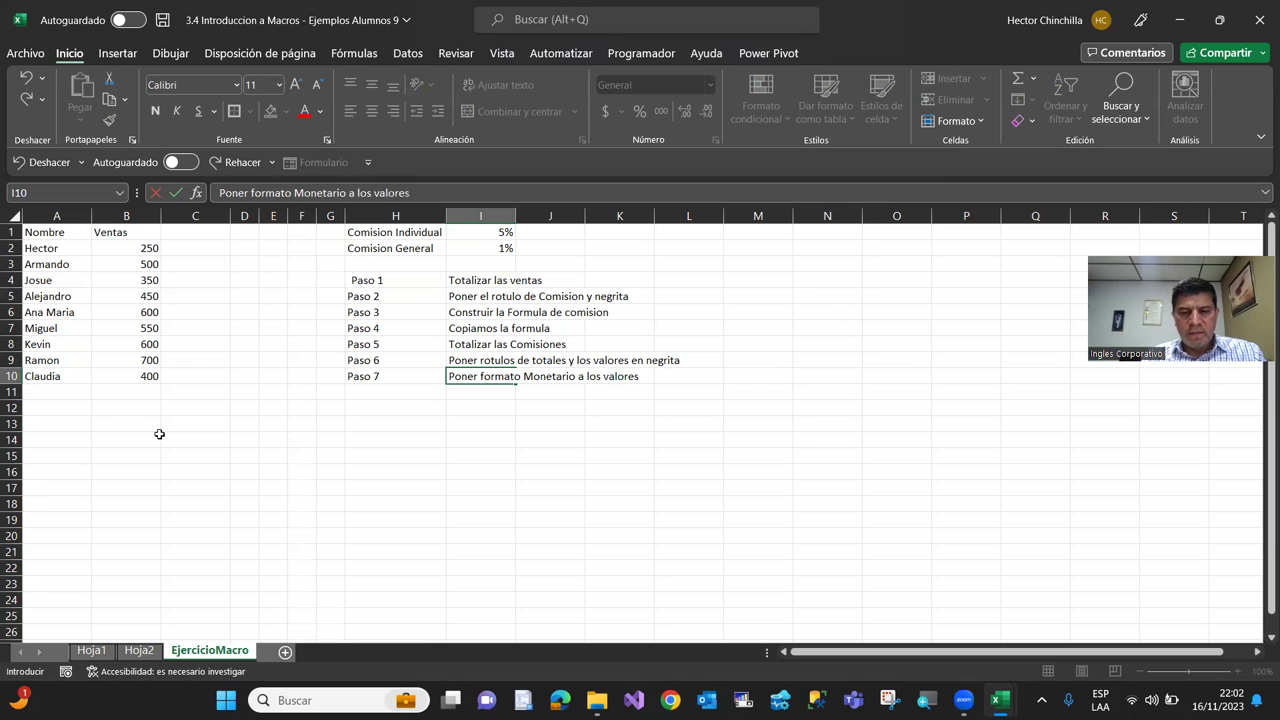
pyautogui.press('Return')
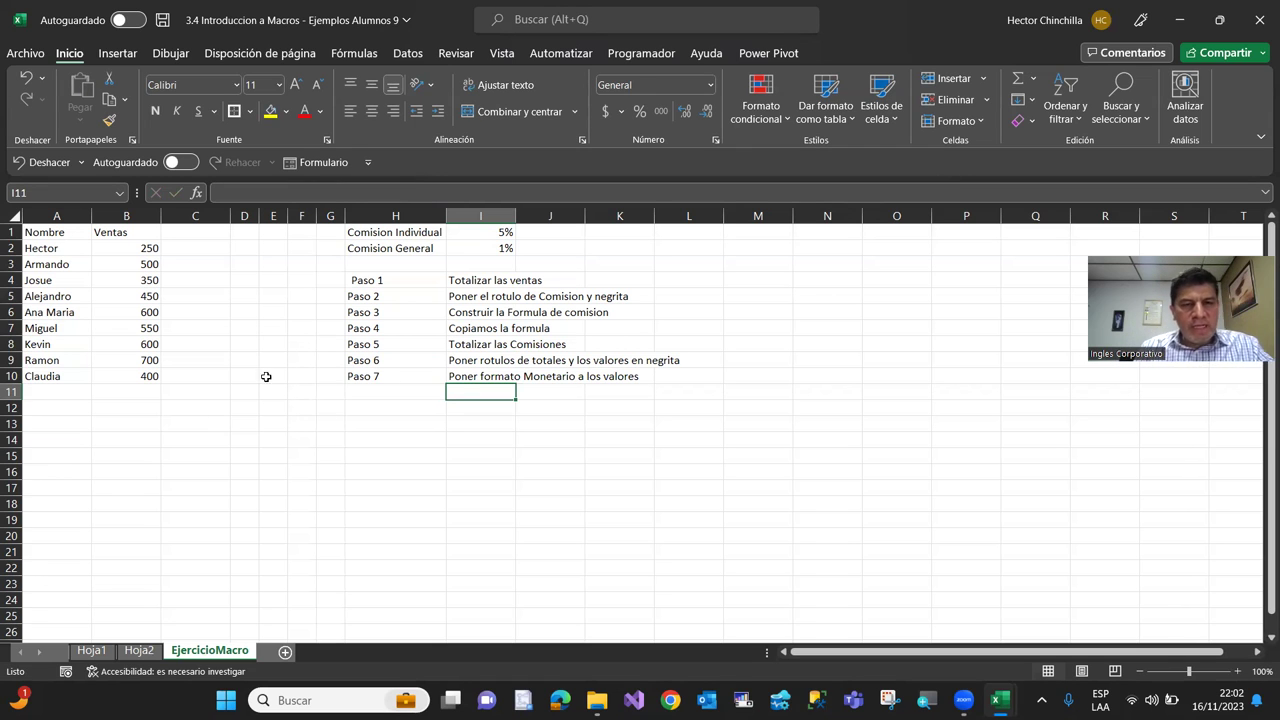
# Copy the cell format of the Paso 2 label onto the Paso 1 label in H4 so their alignment matches
pyautogui.click(395, 294)
pyautogui.click(109, 120)
pyautogui.click(362, 280)
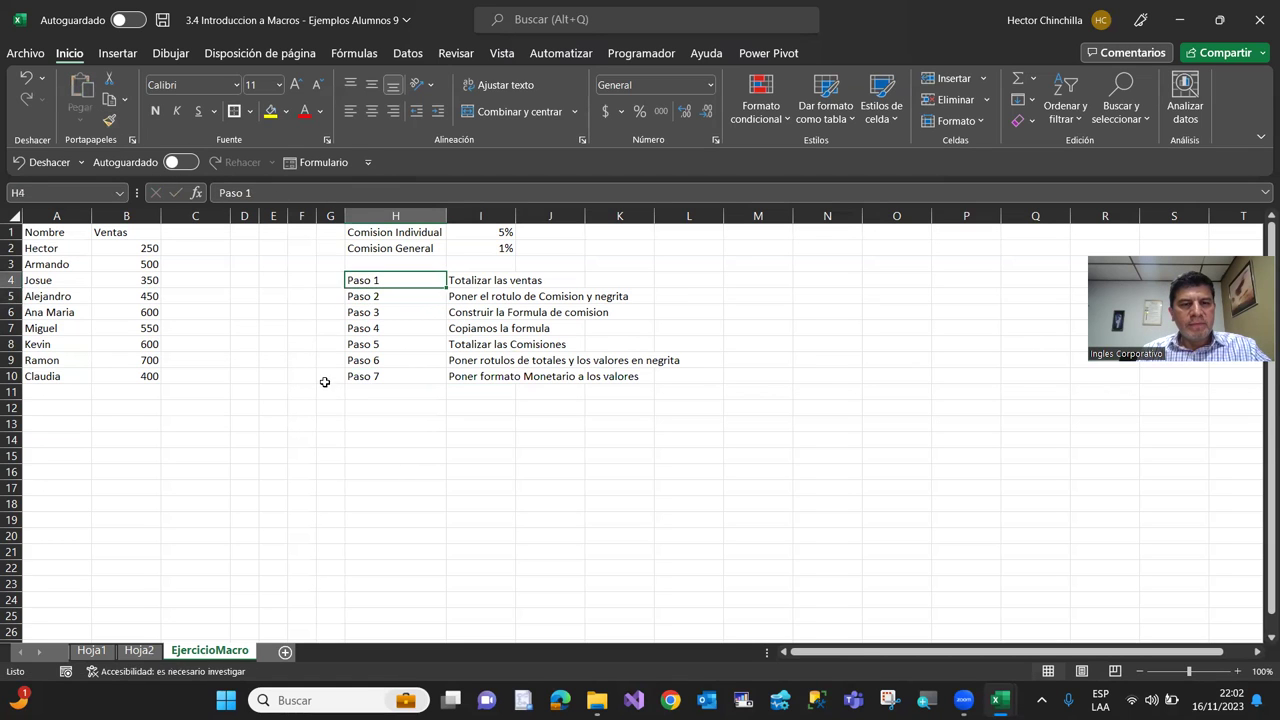
pyautogui.click(310, 424)
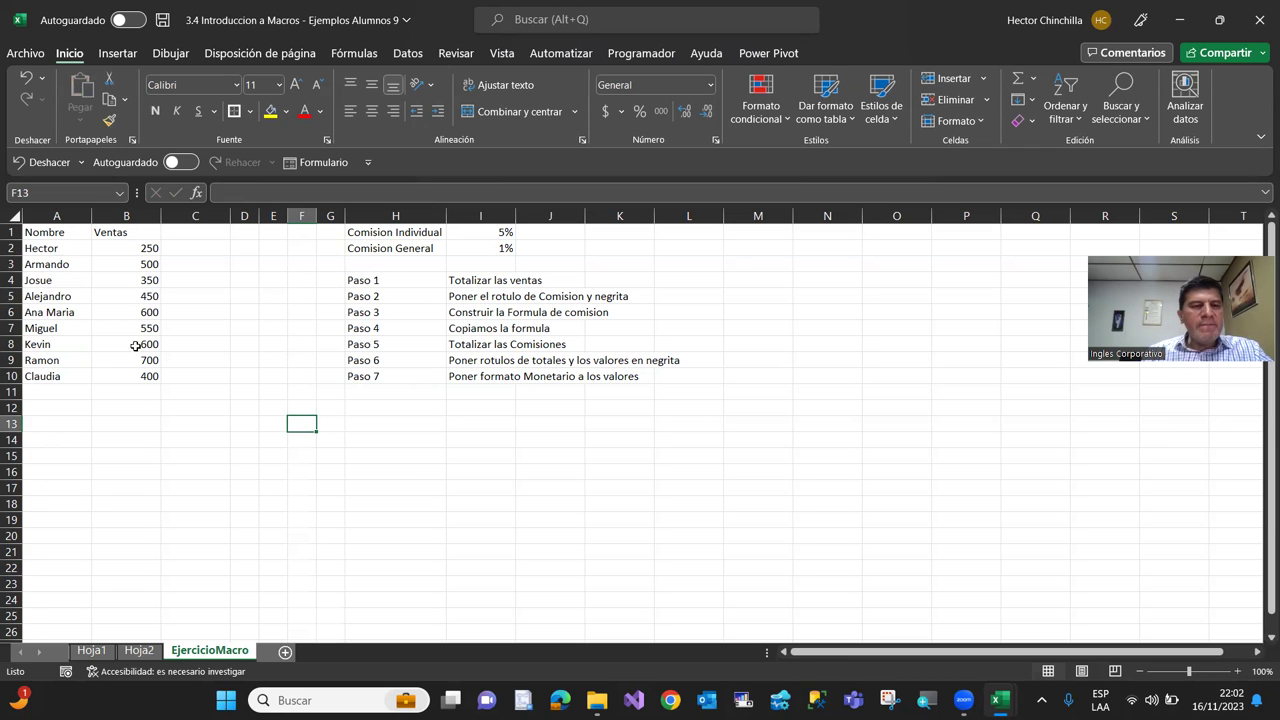
# Examine the finished sales and commission table on Hoja2 and compare it with the data and written steps on EjercicioMacro
pyautogui.click(140, 651)
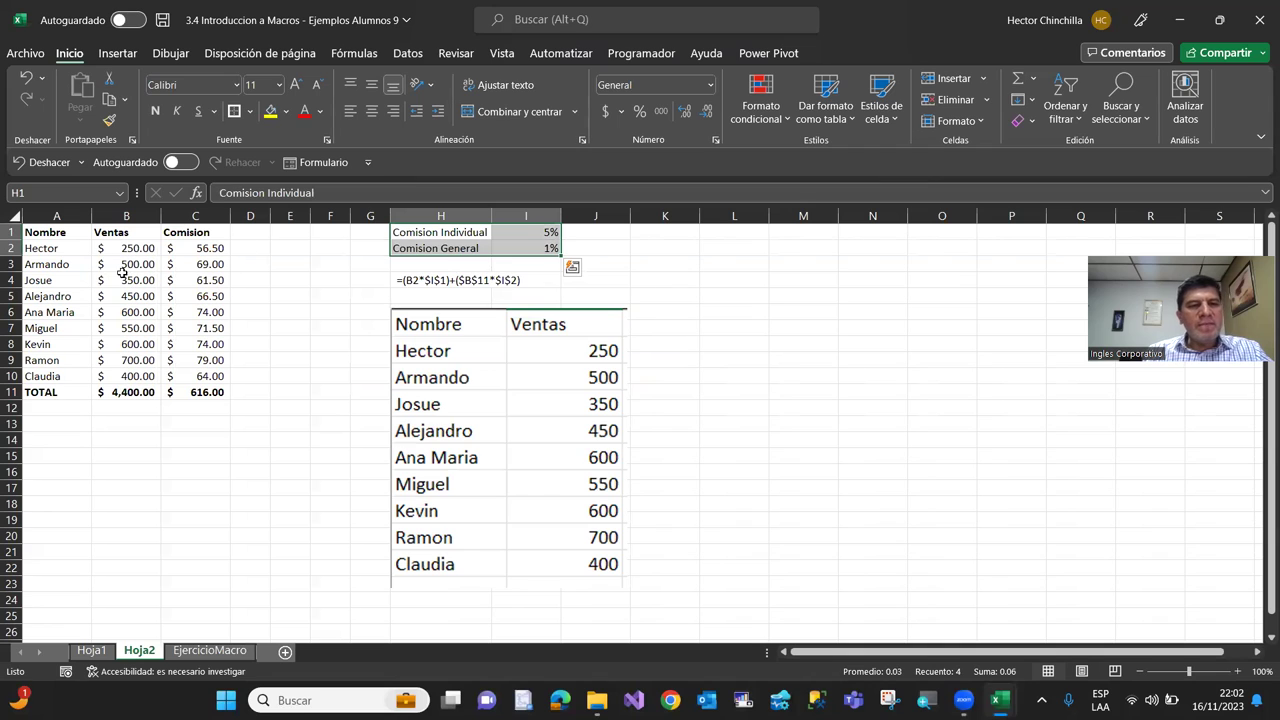
pyautogui.click(251, 535)
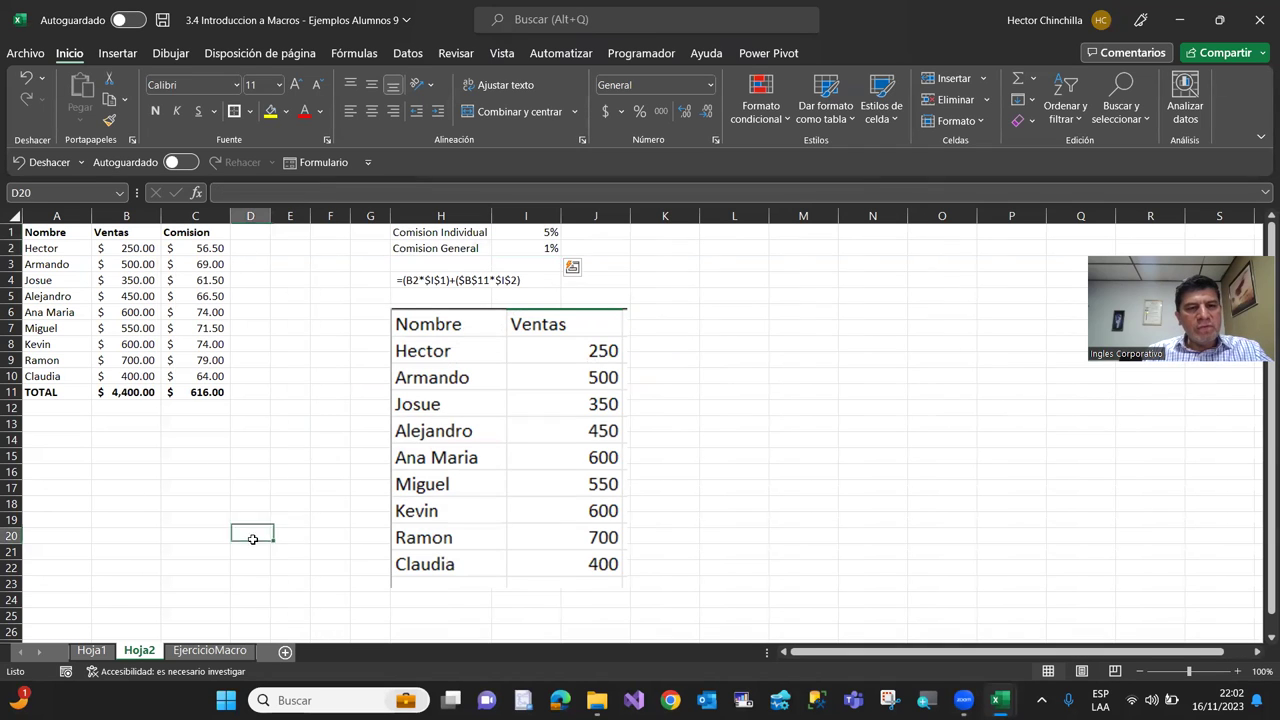
pyautogui.click(68, 236)
pyautogui.moveTo(80, 232); pyautogui.dragTo(200, 392)
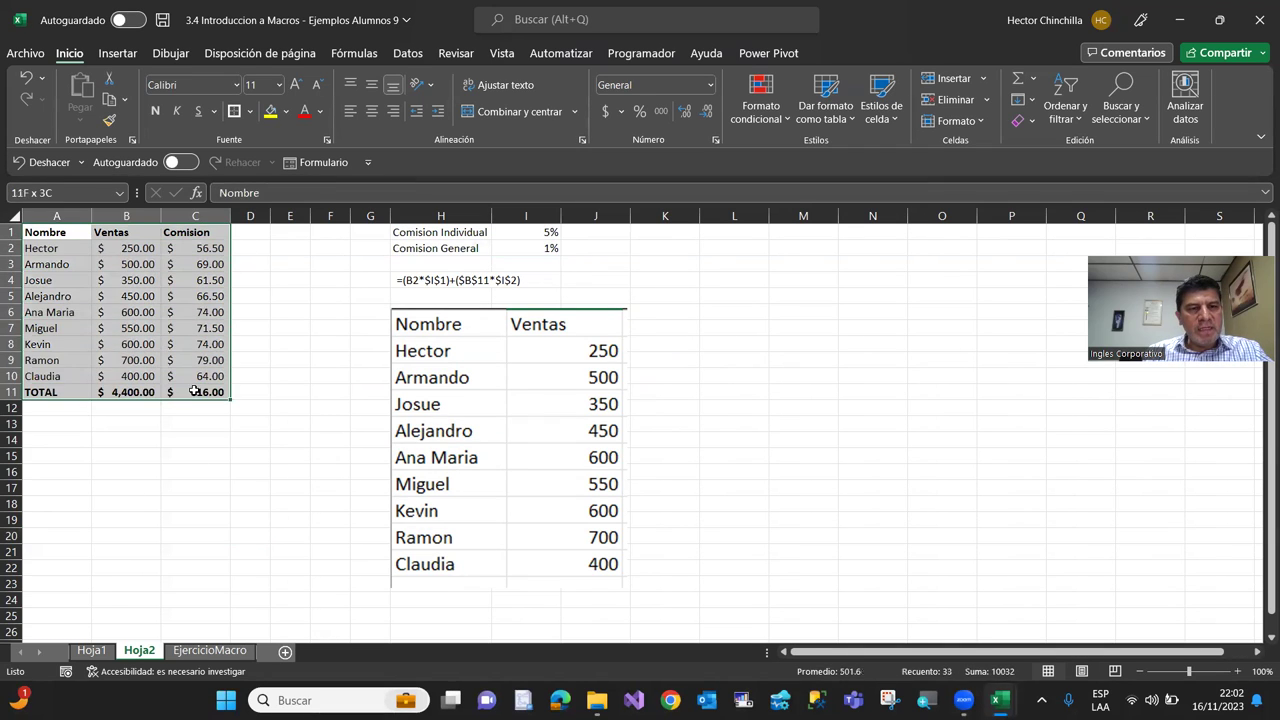
pyautogui.click(126, 487)
pyautogui.click(207, 651)
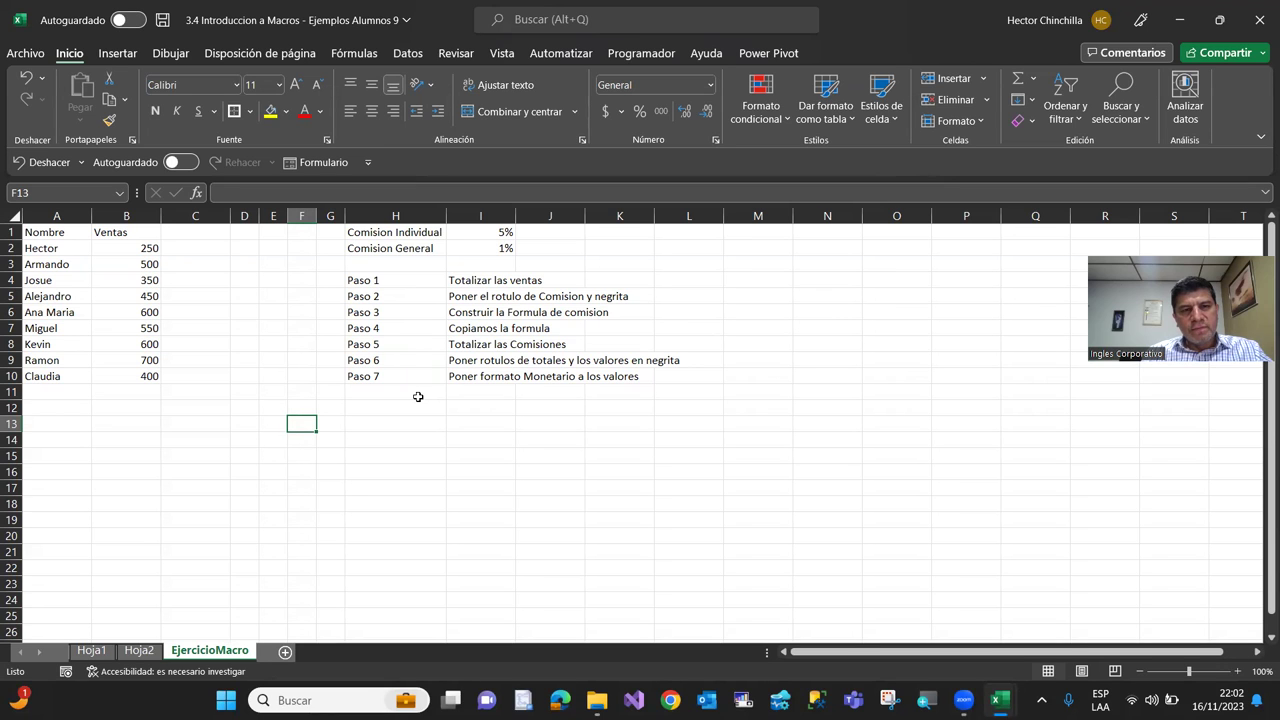
pyautogui.click(138, 437)
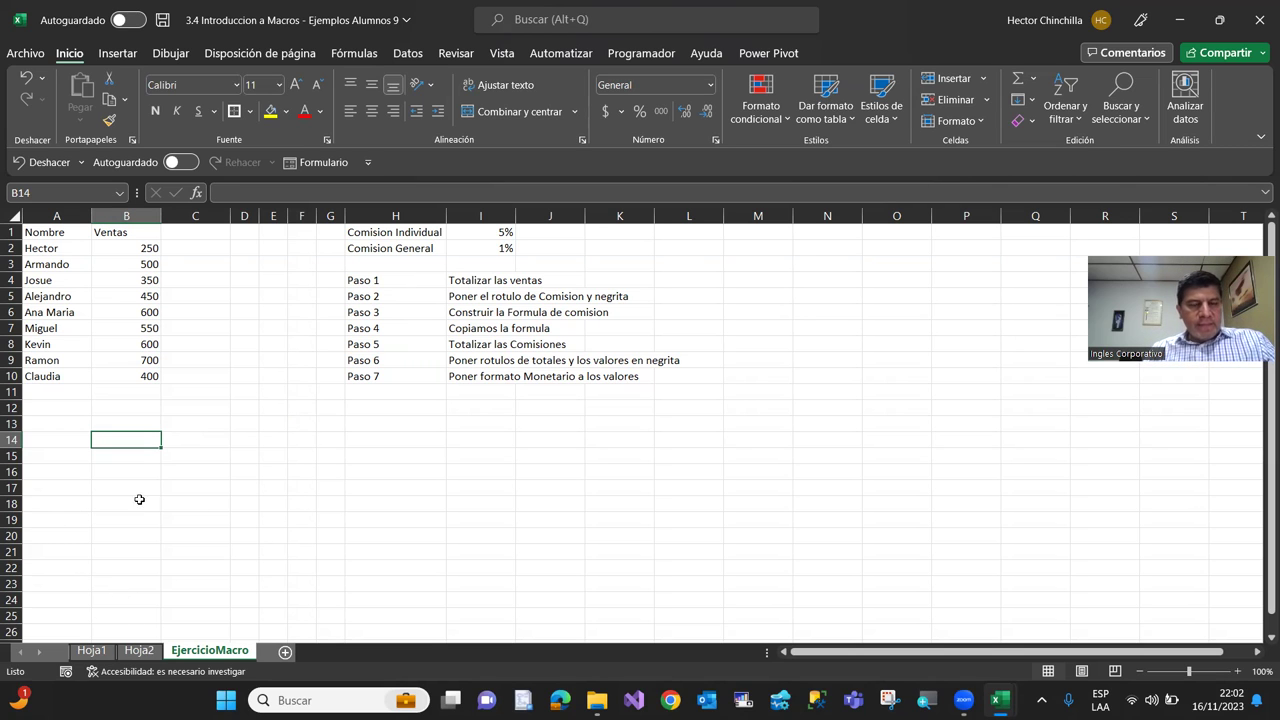
pyautogui.click(150, 652)
pyautogui.click(183, 653)
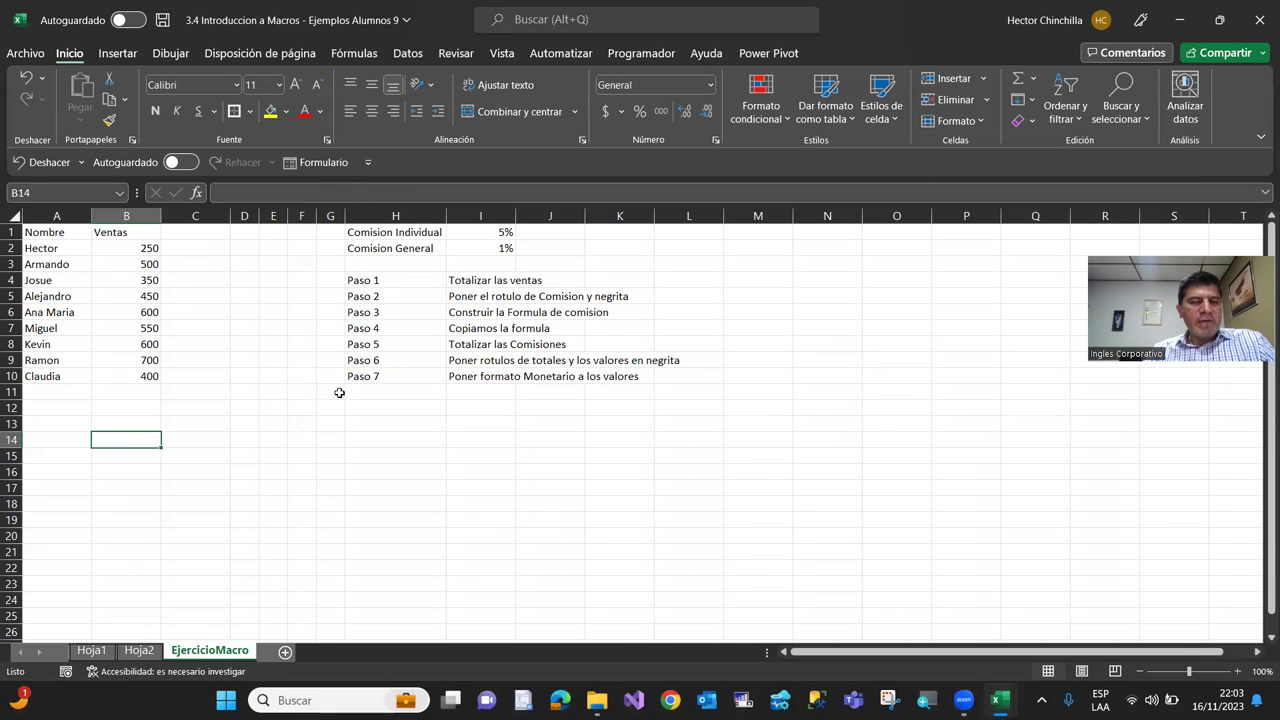
pyautogui.click(145, 652)
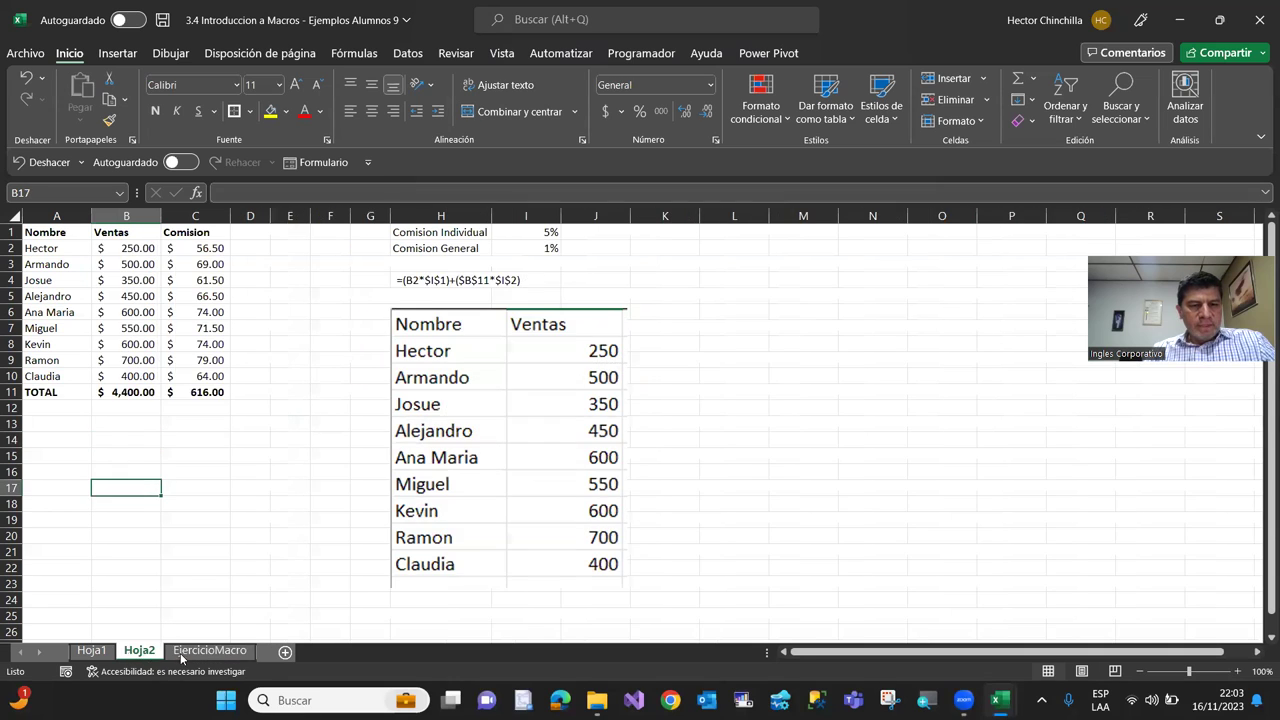
pyautogui.click(182, 655)
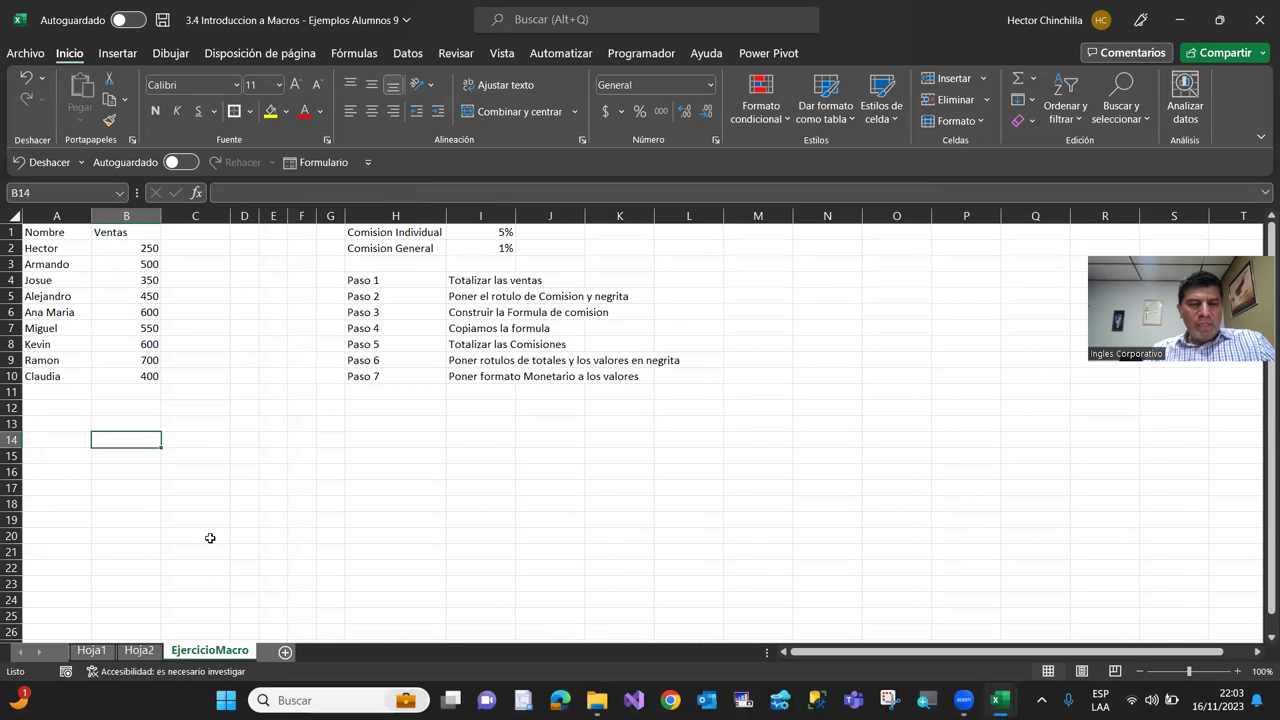
pyautogui.click(359, 283)
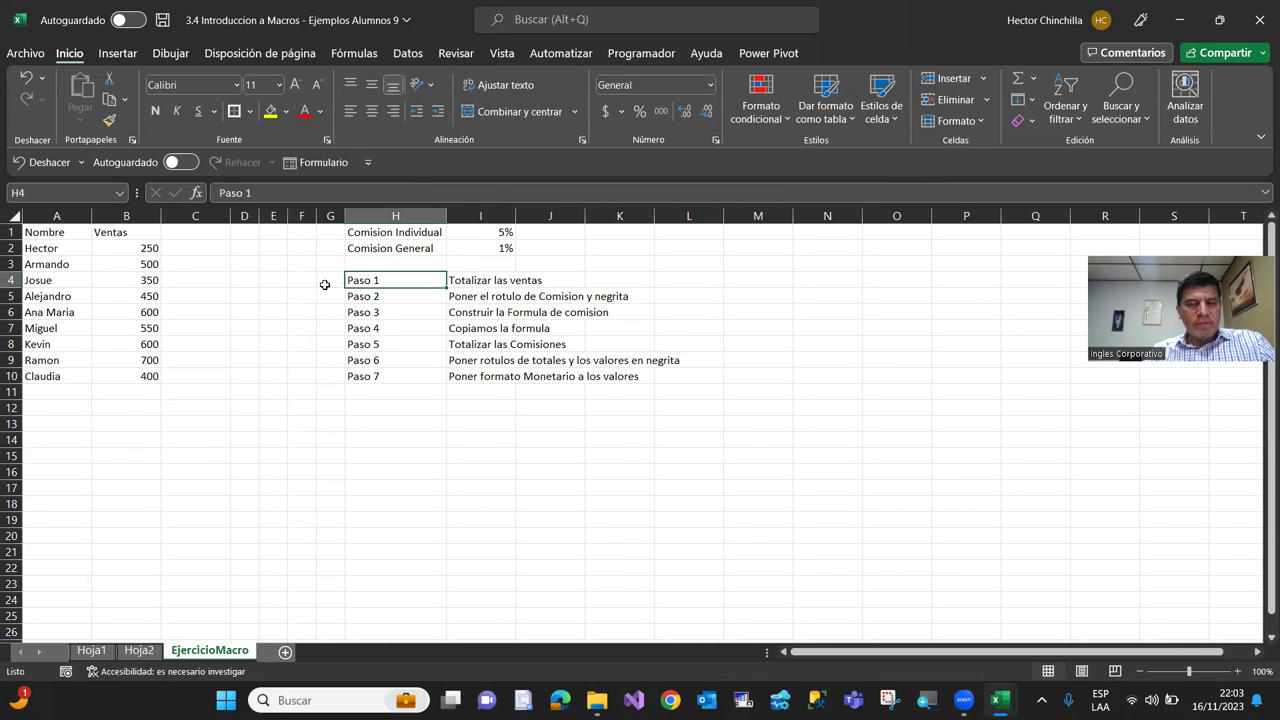
pyautogui.click(129, 455)
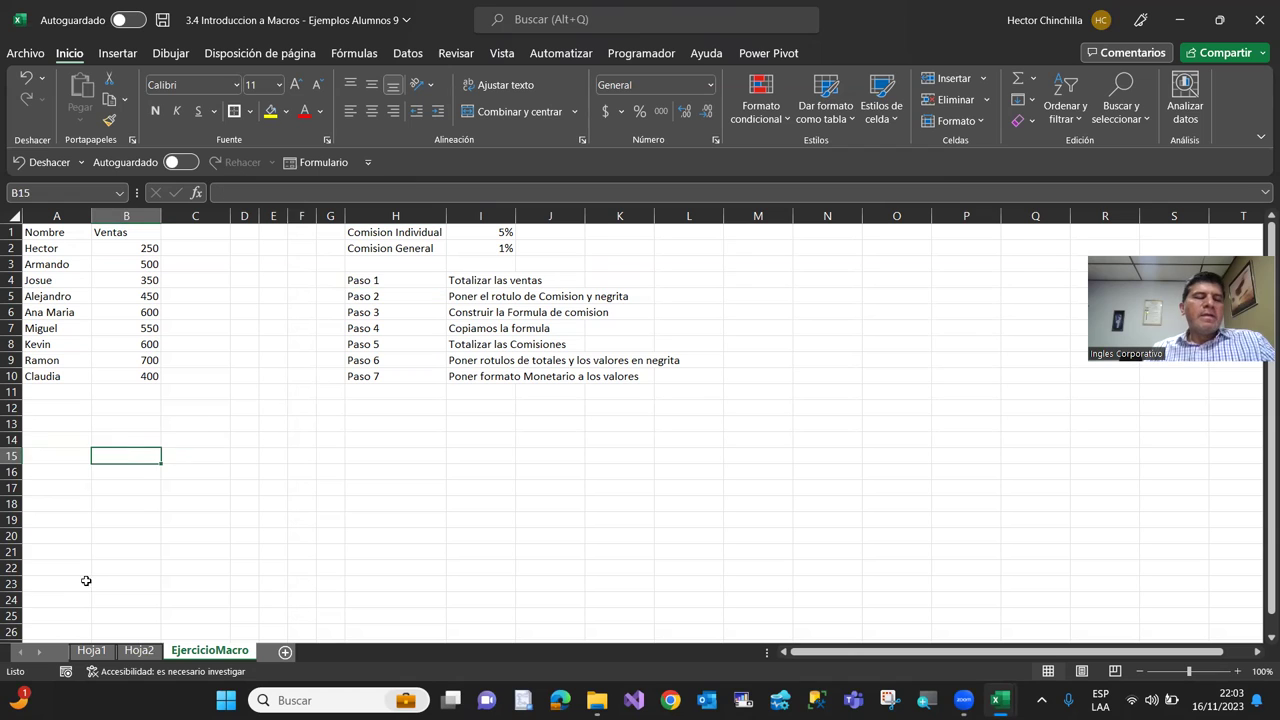
# Go to Hoja1 and review the list of macros available in the open workbooks, without running any
pyautogui.click(91, 651)
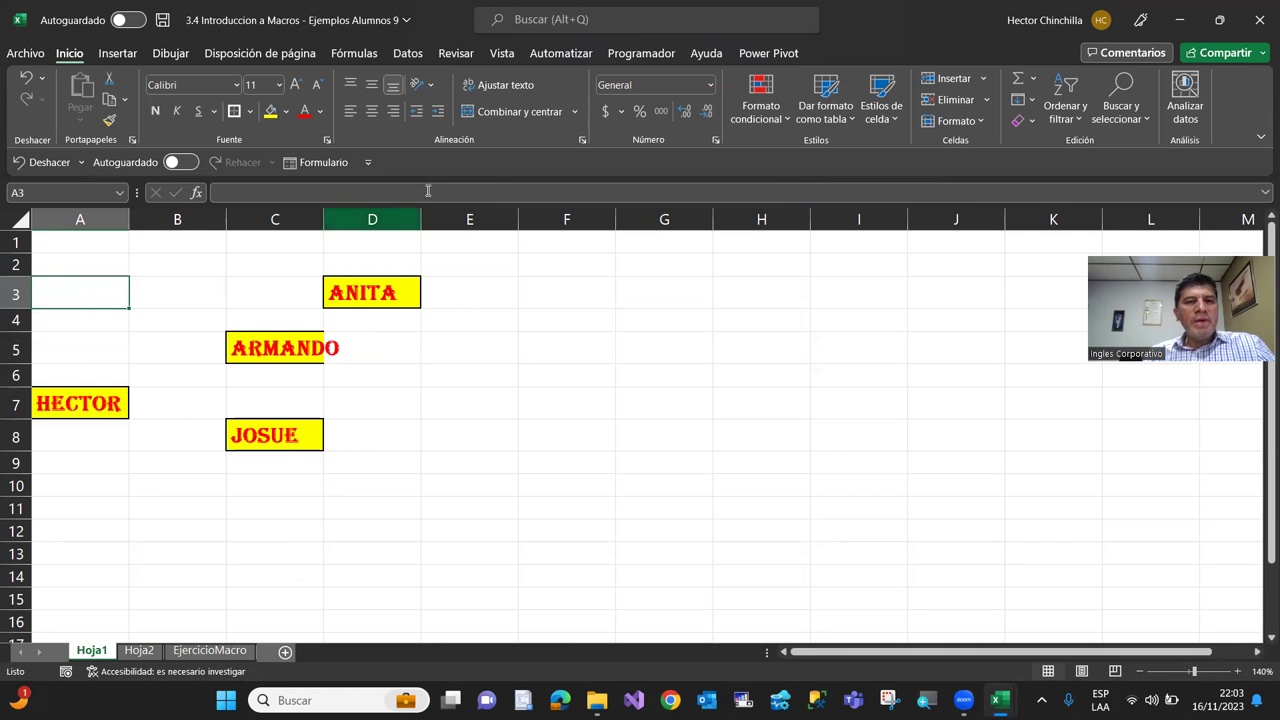
pyautogui.click(630, 55)
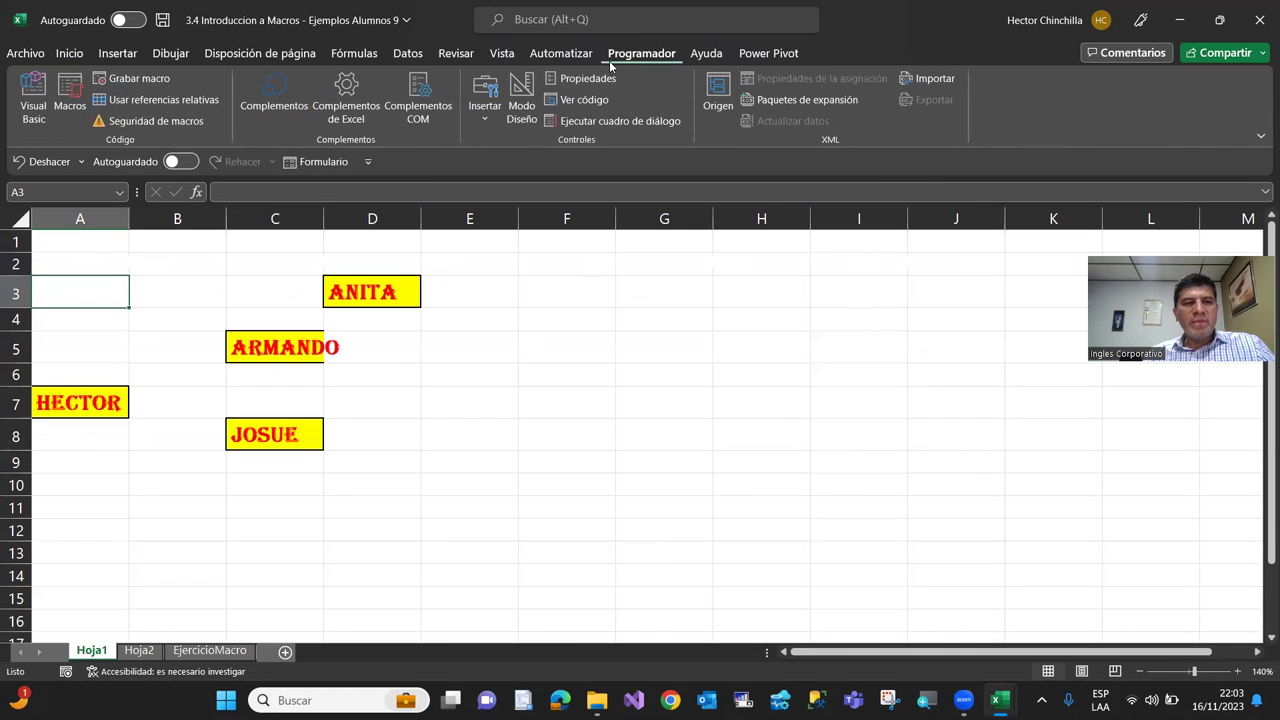
pyautogui.click(69, 98)
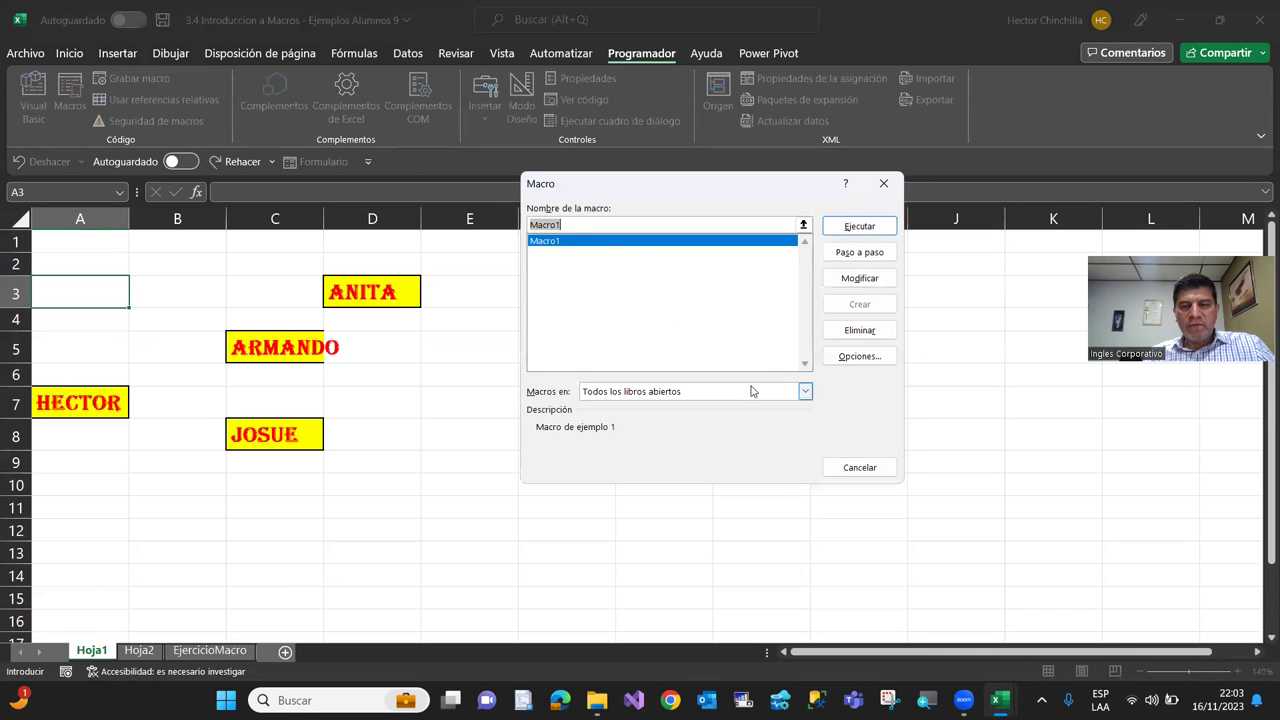
pyautogui.click(884, 185)
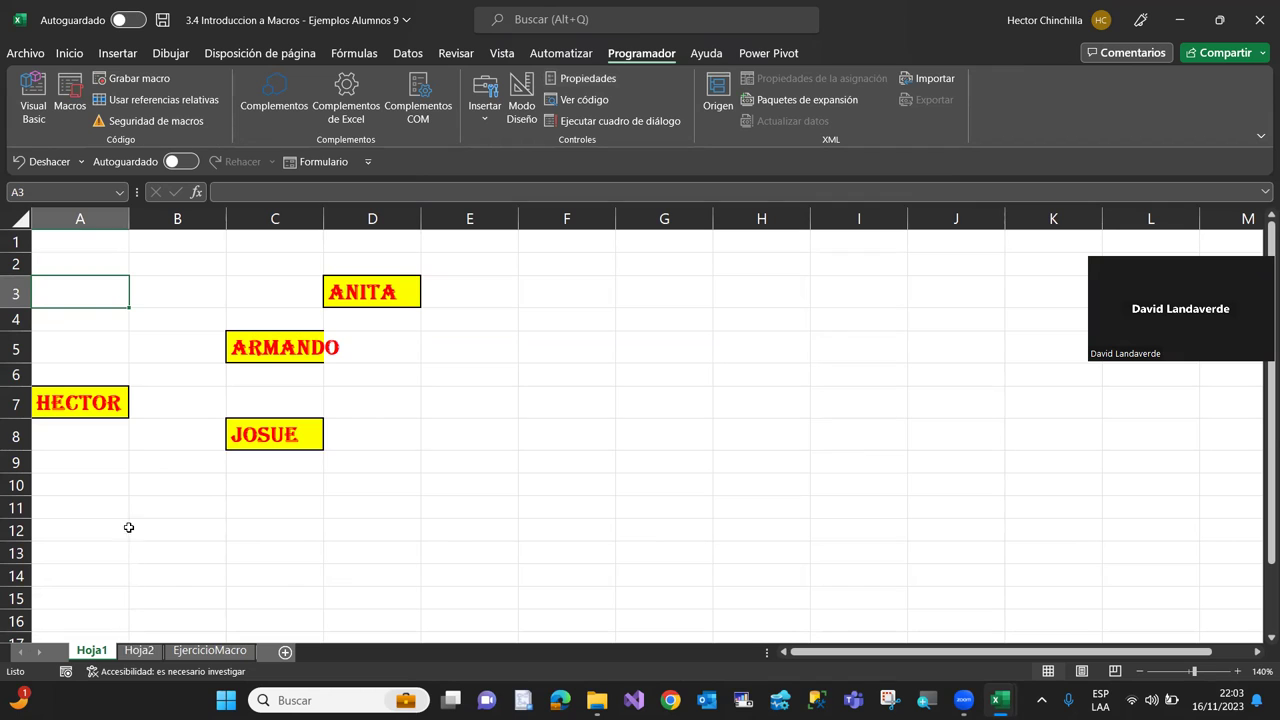
# Save the workbook as a macro-enabled Excel workbook (*.xlsm), keeping the name "3.4 Introduccion a Macros - Ejemplos Alumnos 9"
pyautogui.click(162, 20)
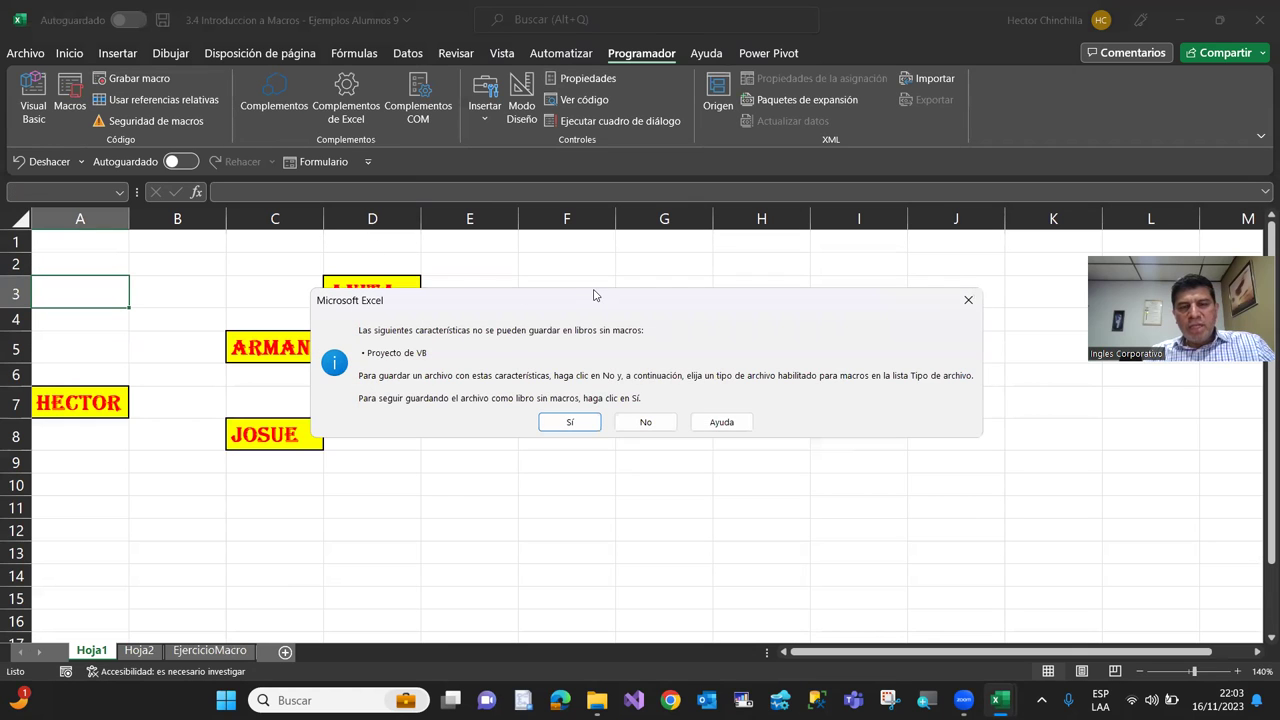
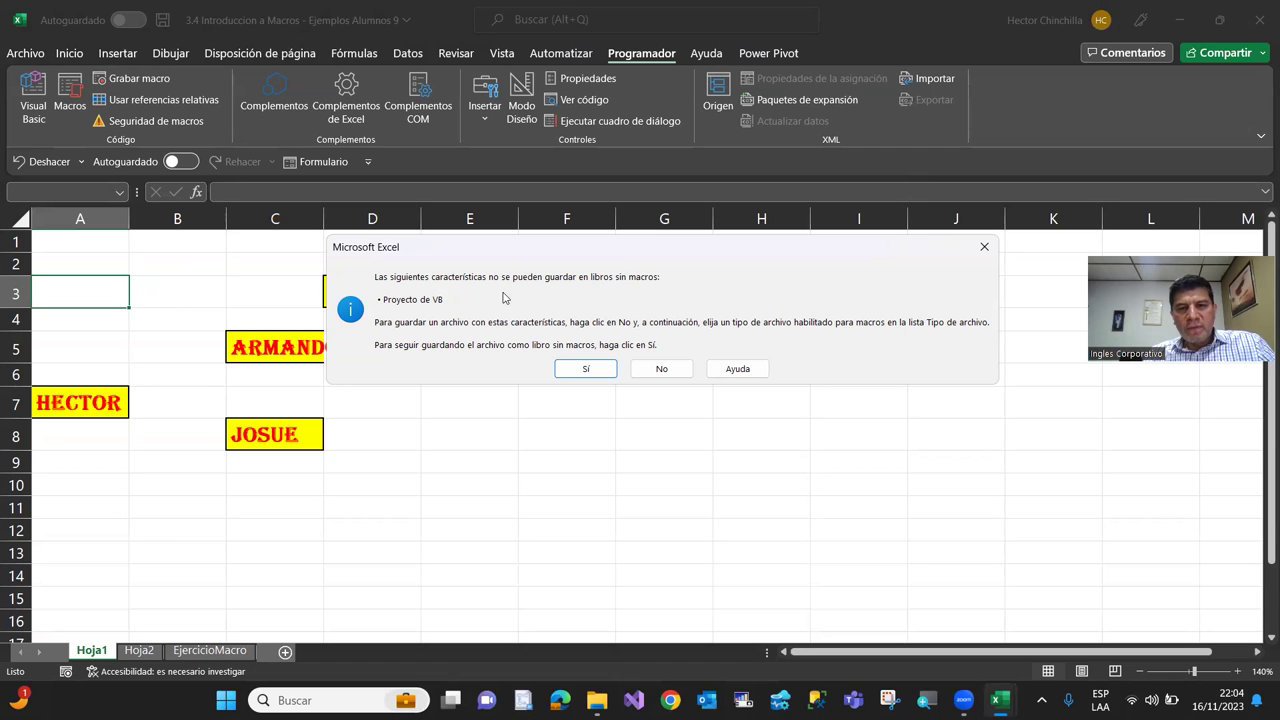
pyautogui.click(657, 369)
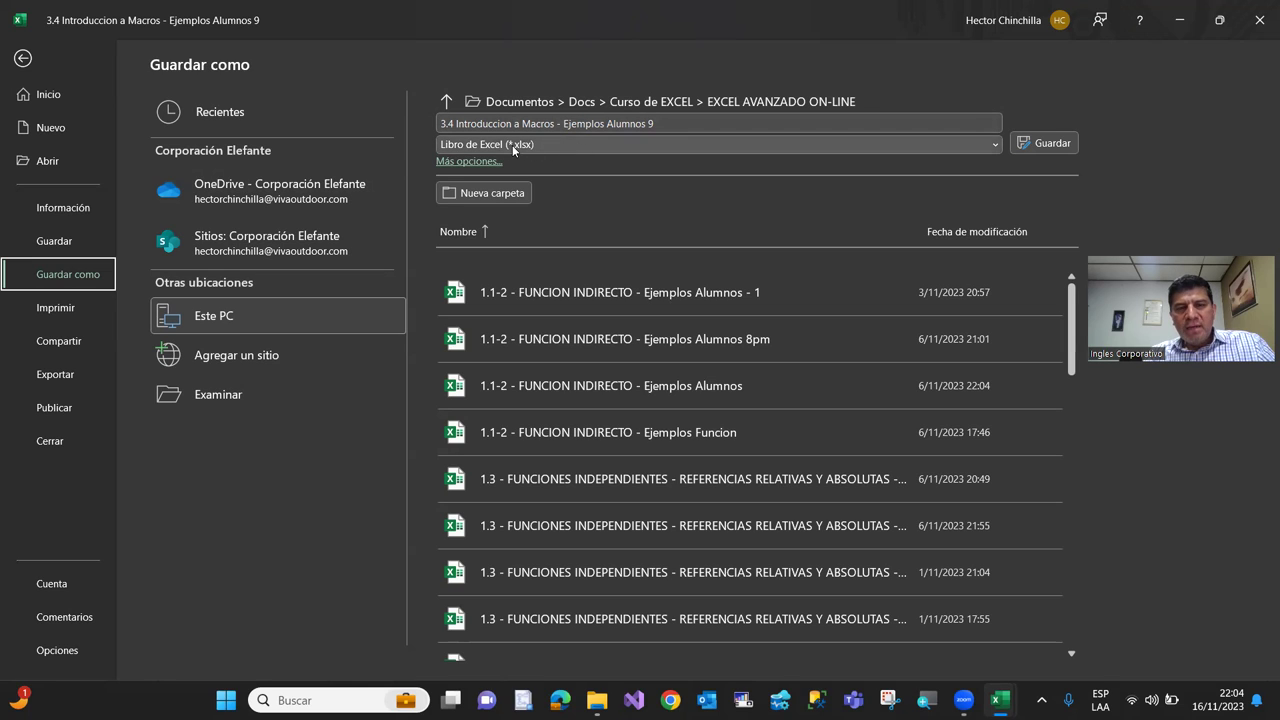
pyautogui.click(996, 145)
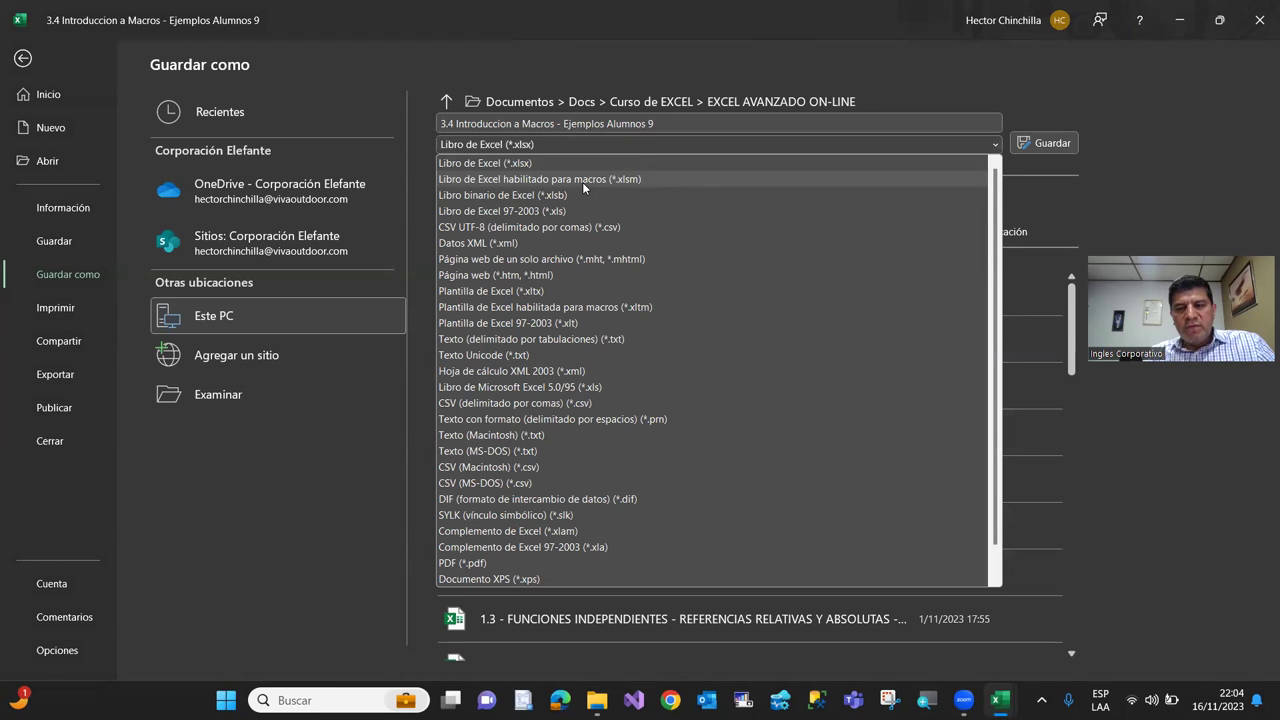
pyautogui.click(582, 182)
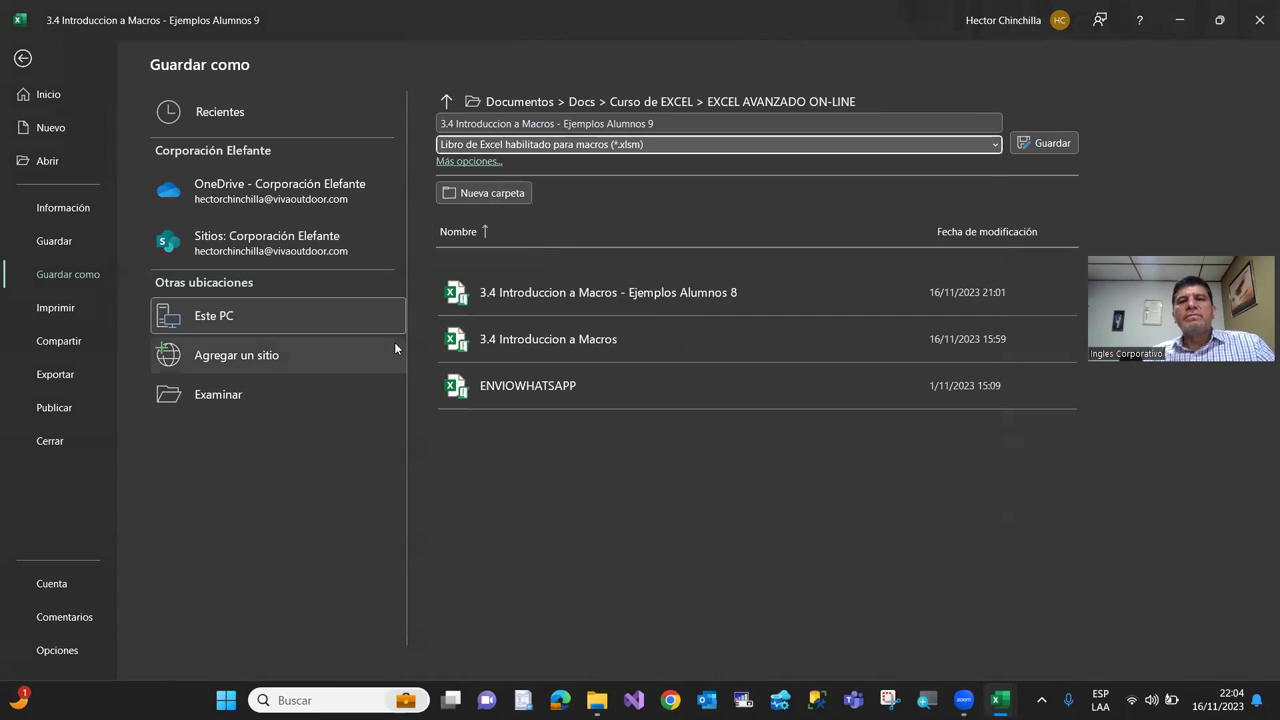
pyautogui.click(1050, 143)
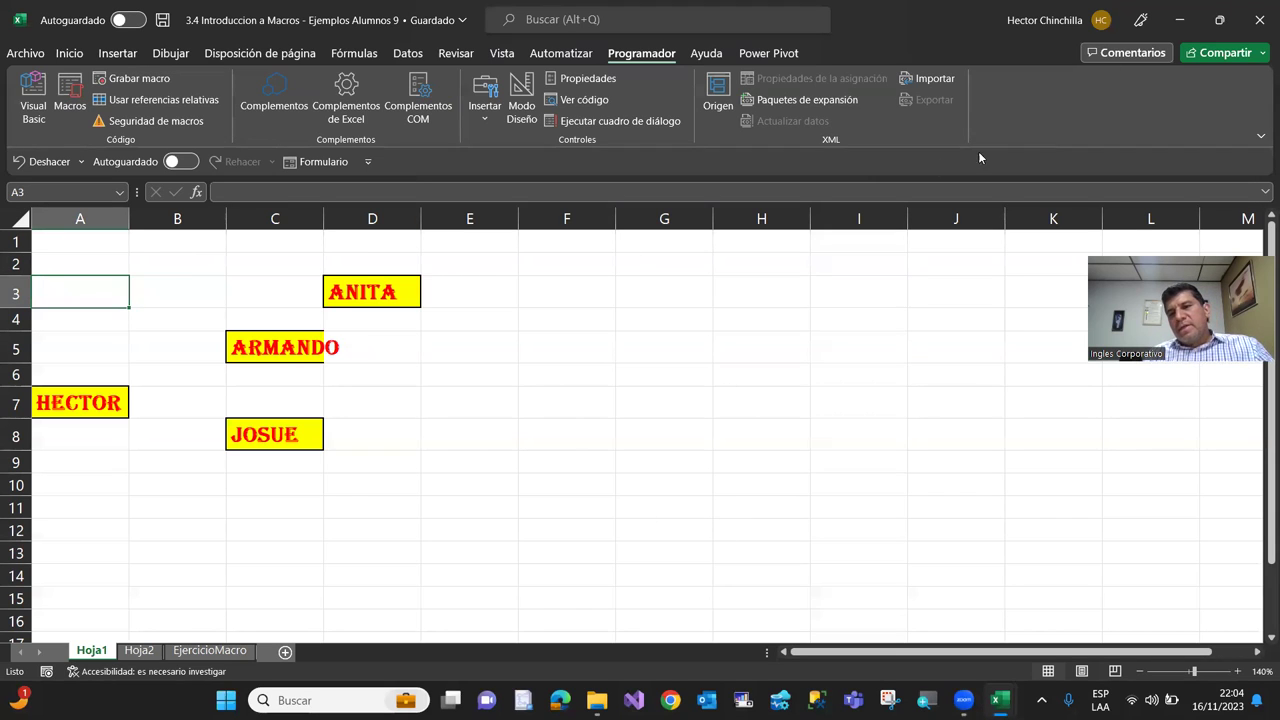
# Close the workbook and open the EXCEL AVANZADO ON-LINE folder in File Explorer
pyautogui.click(1252, 22)
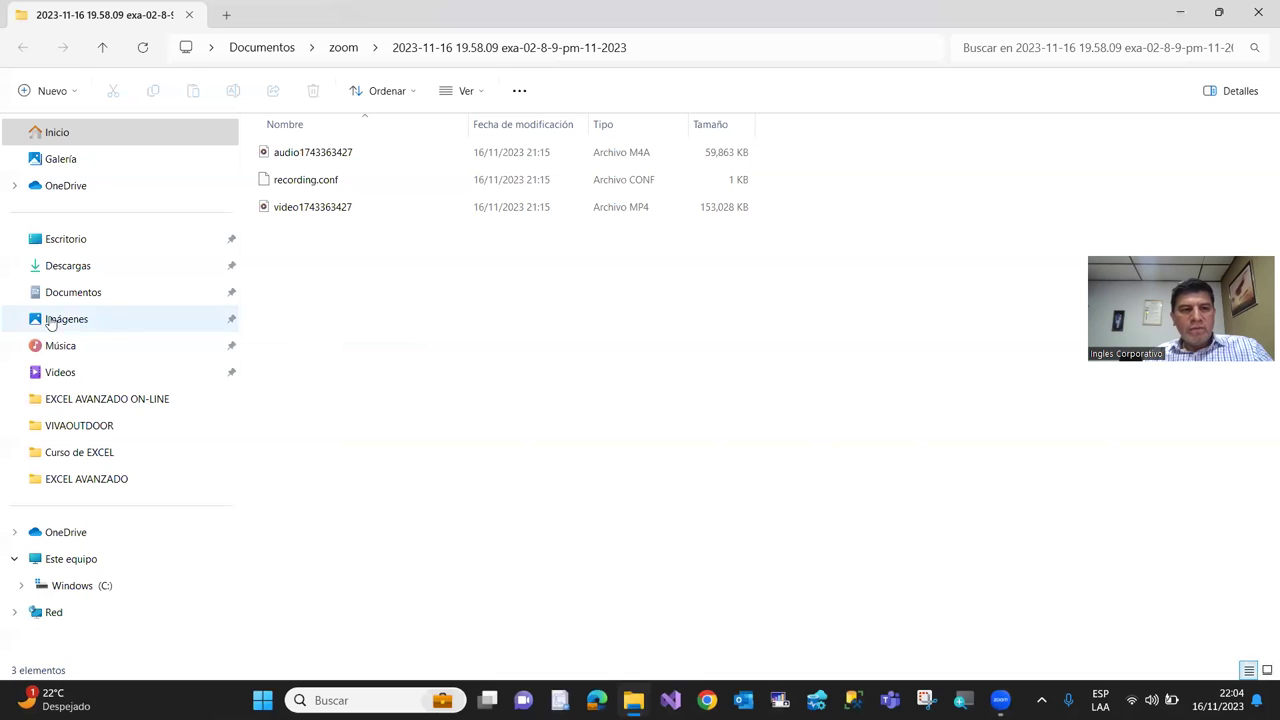
pyautogui.click(64, 400)
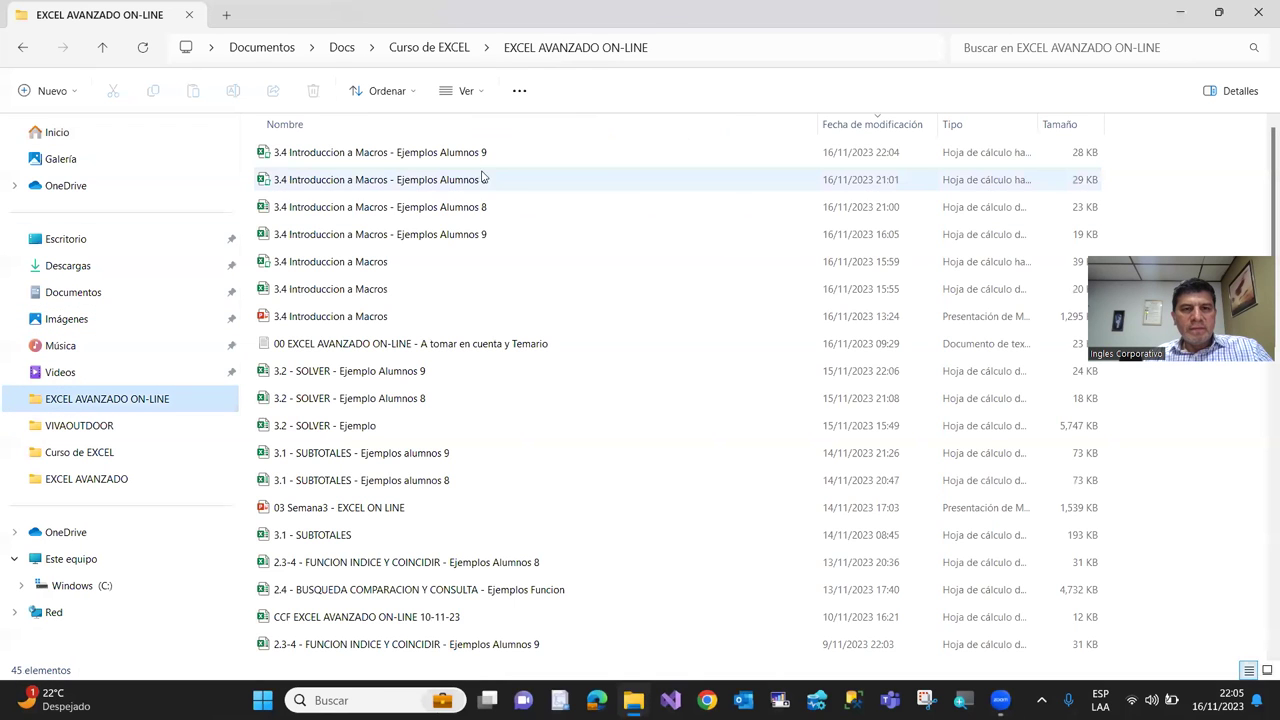